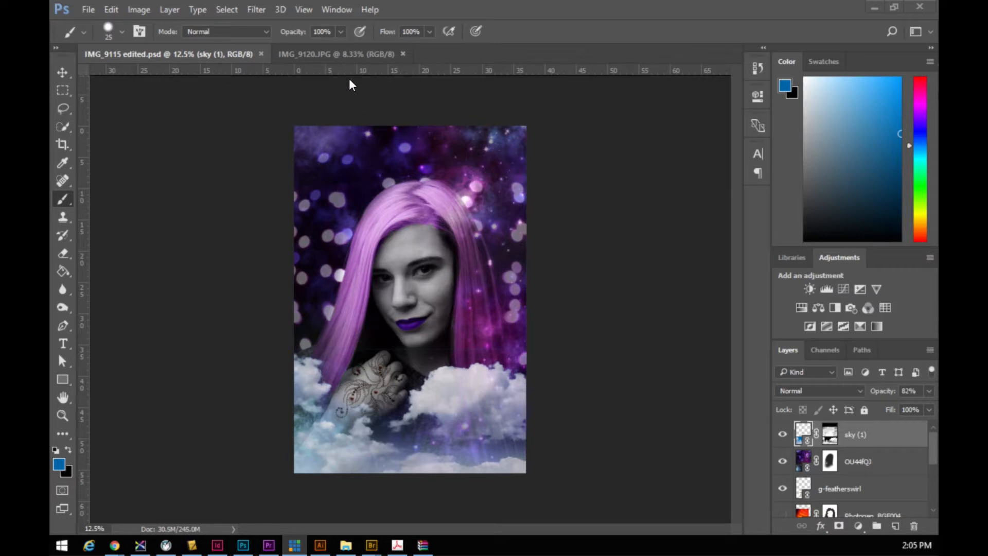
- Compare the edited portrait in IMG_9115 edited.psd with the original photo IMG_9120.JPG
click(301, 54)
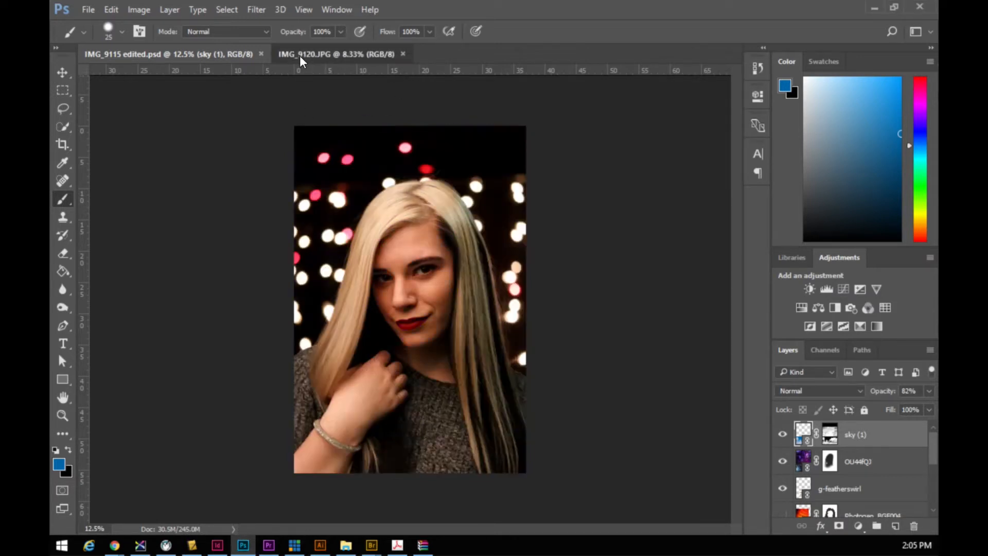
click(190, 56)
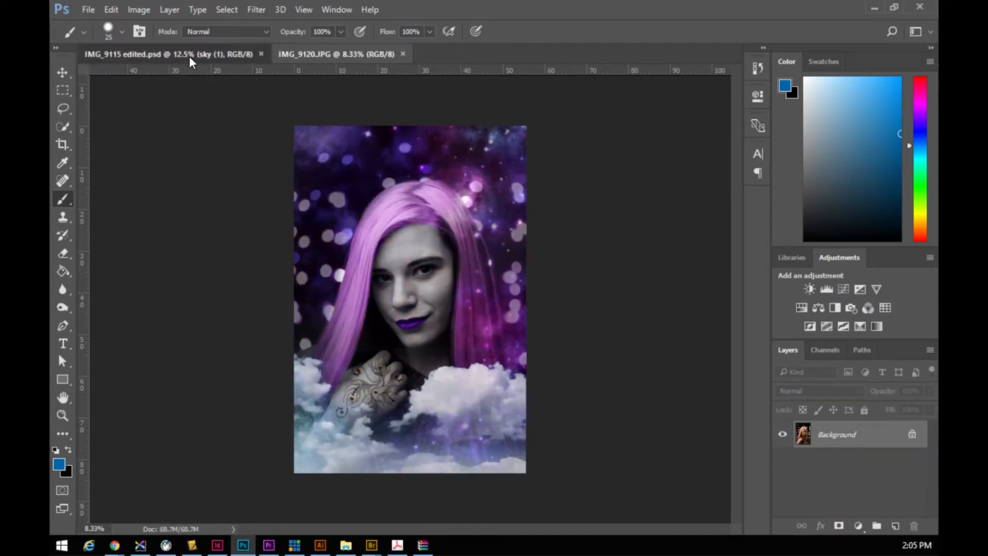
click(308, 55)
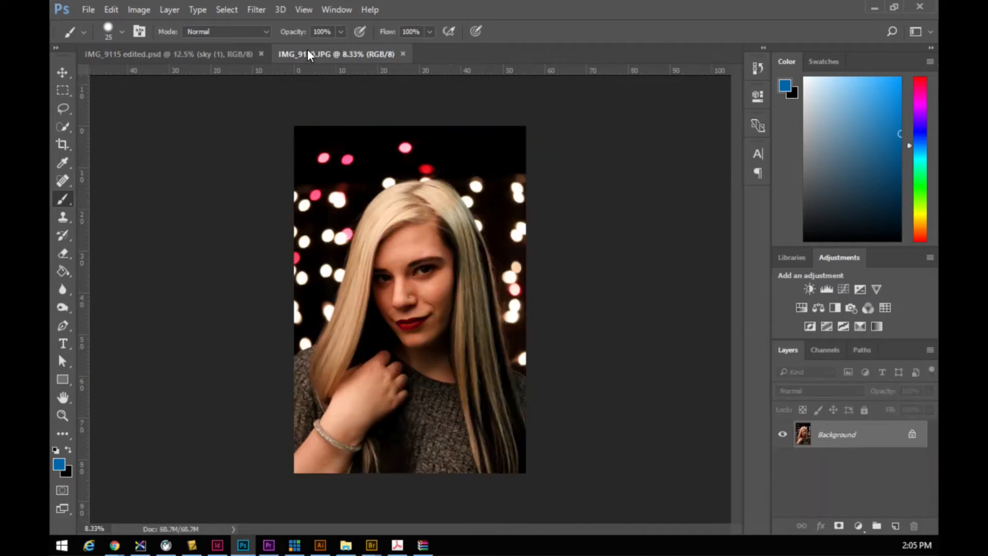
click(196, 56)
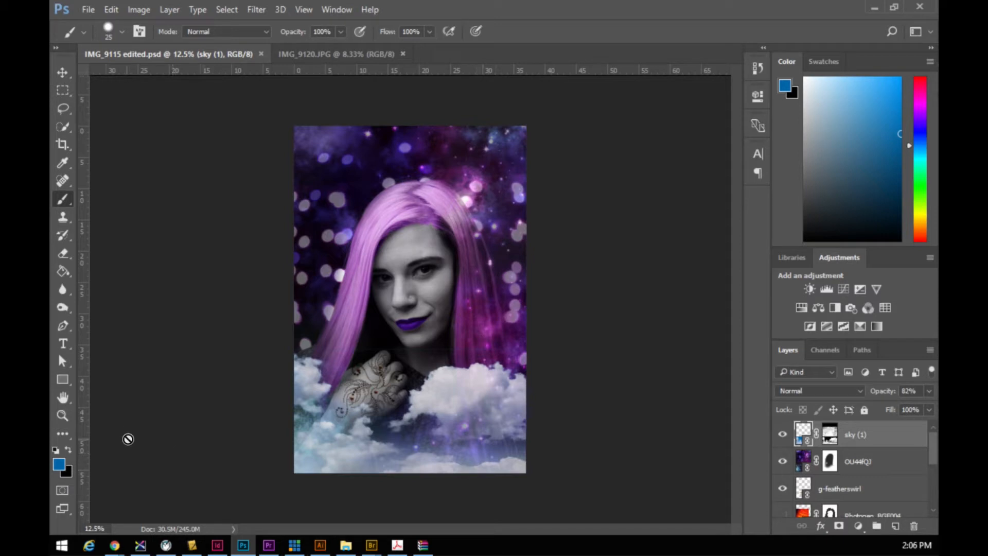
- Switch to Chrome and open the Jasper Place Media Communications course site in a new tab
mouse_move(115, 545)
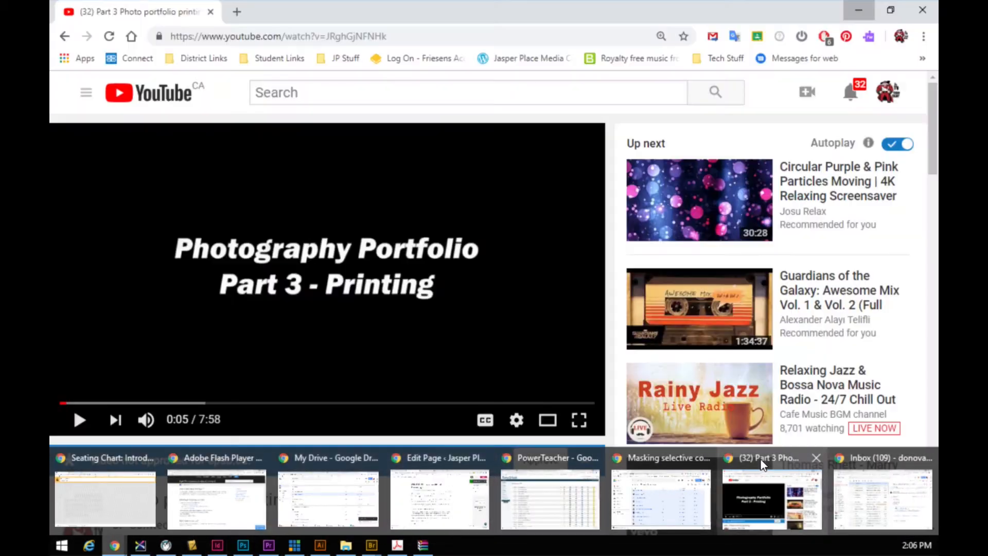
click(762, 465)
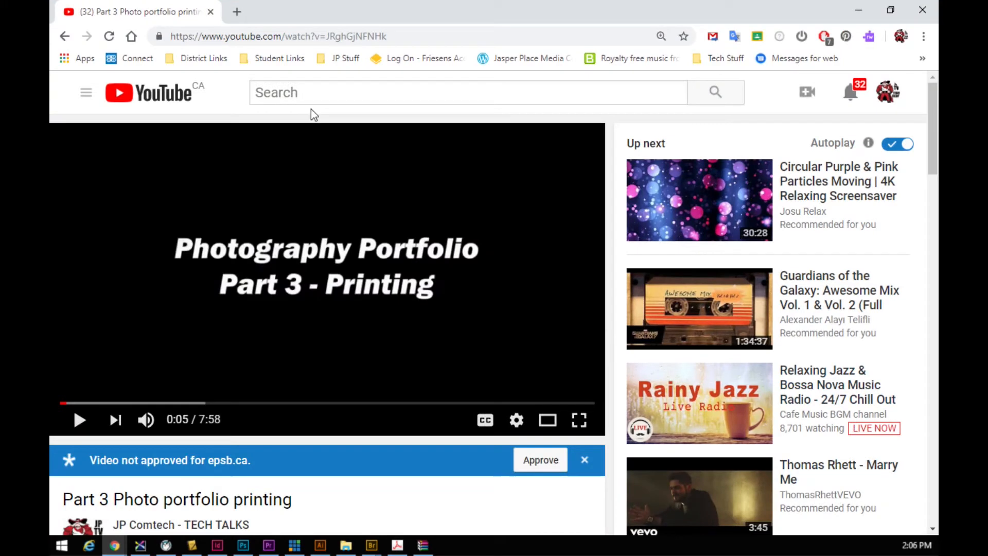
click(237, 11)
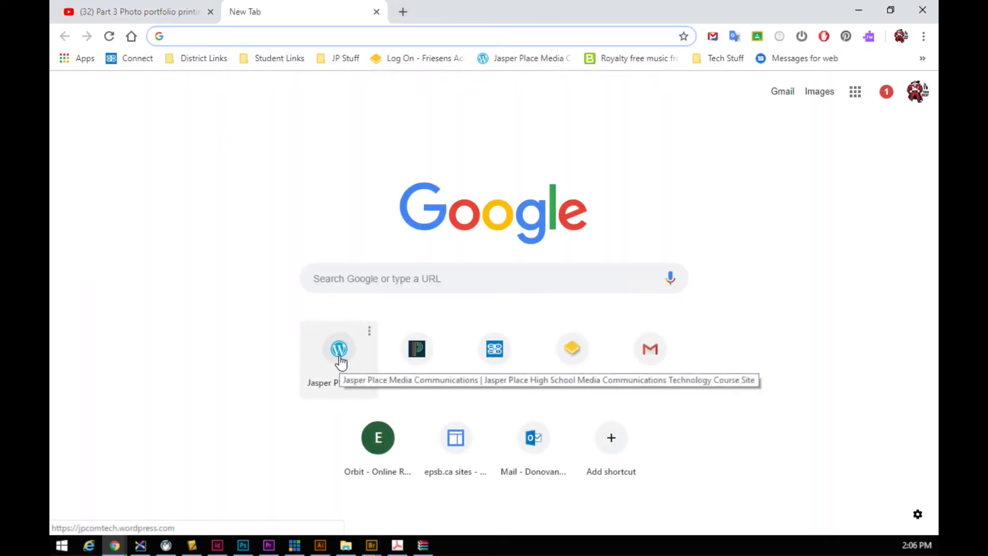
click(336, 350)
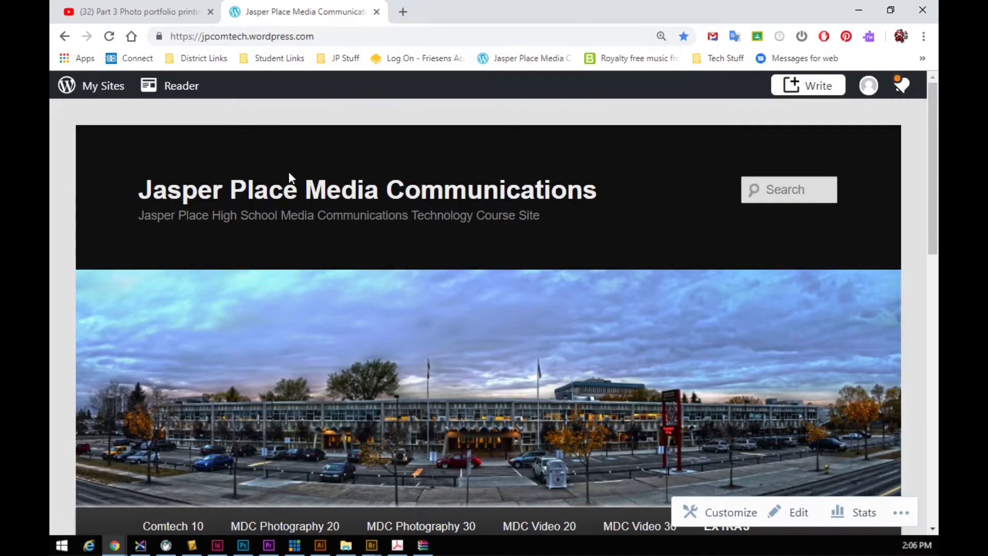
- Open the COM1275: Photography – Digital Processing 1 page under Comtech 10 on the course site
scroll(286, 240, down, 2)
scroll(286, 239, down, 5)
mouse_move(189, 187)
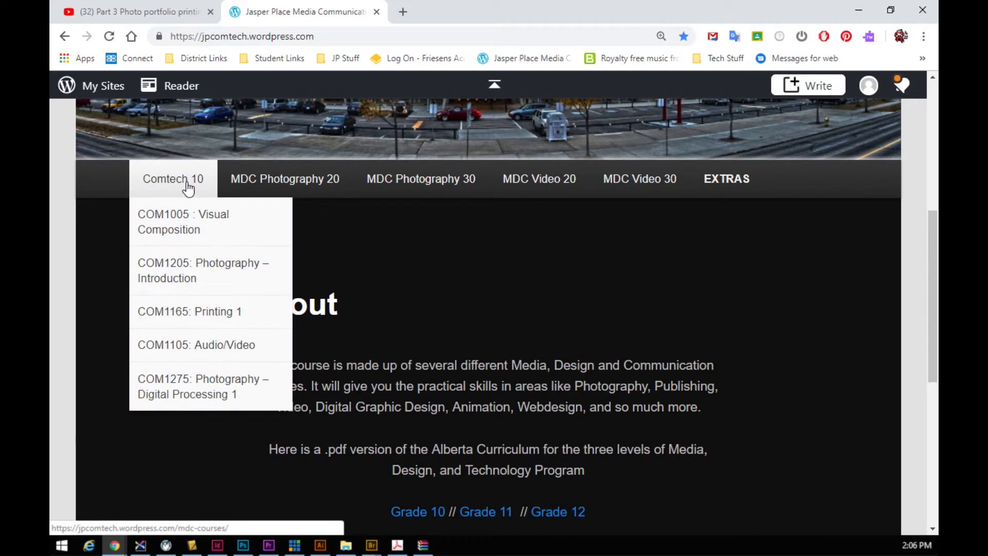
click(183, 394)
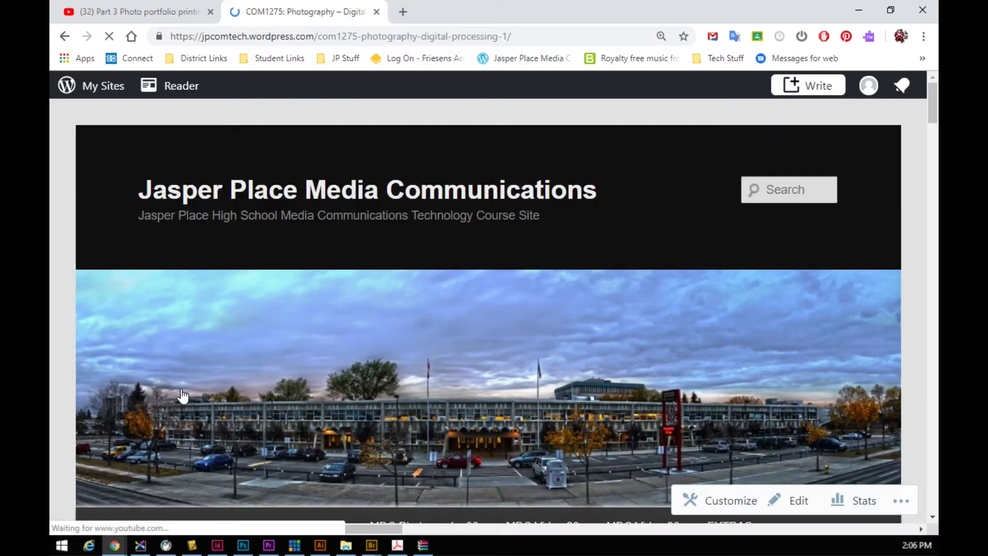
- Open the Tutorial 1 Photos link under Assignment #1 & 2: Photo editing in Photoshop
scroll(331, 366, down, 12)
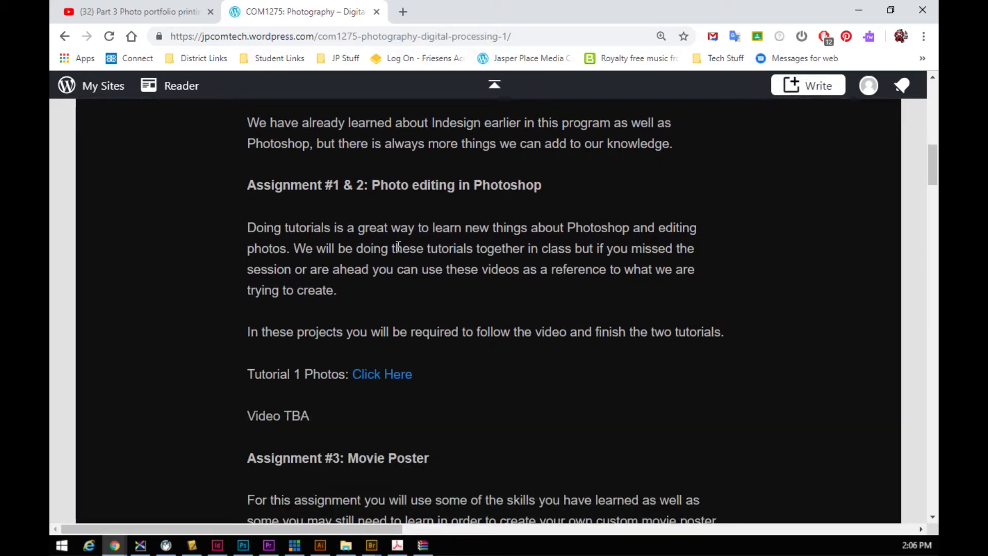
scroll(387, 290, down, 1)
scroll(387, 290, down, 1)
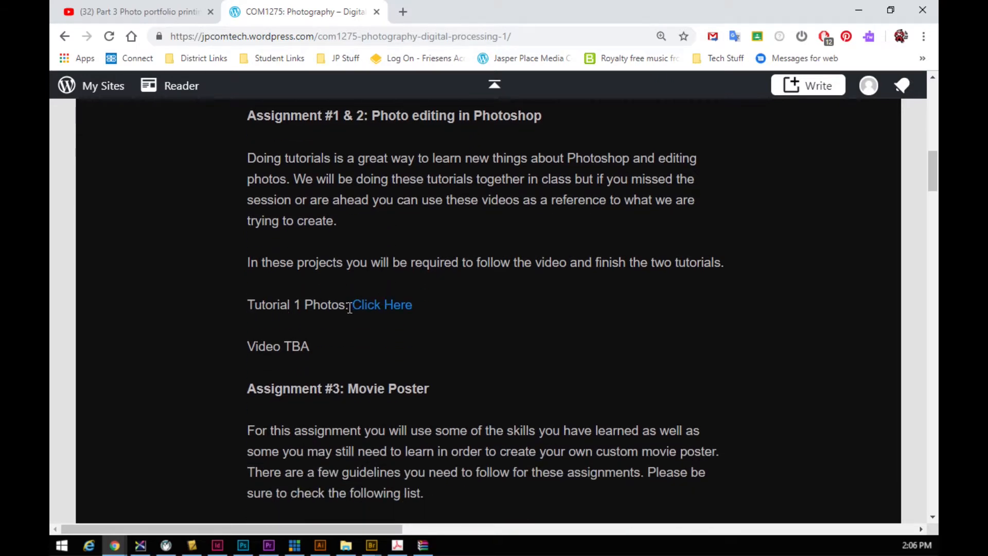
click(387, 306)
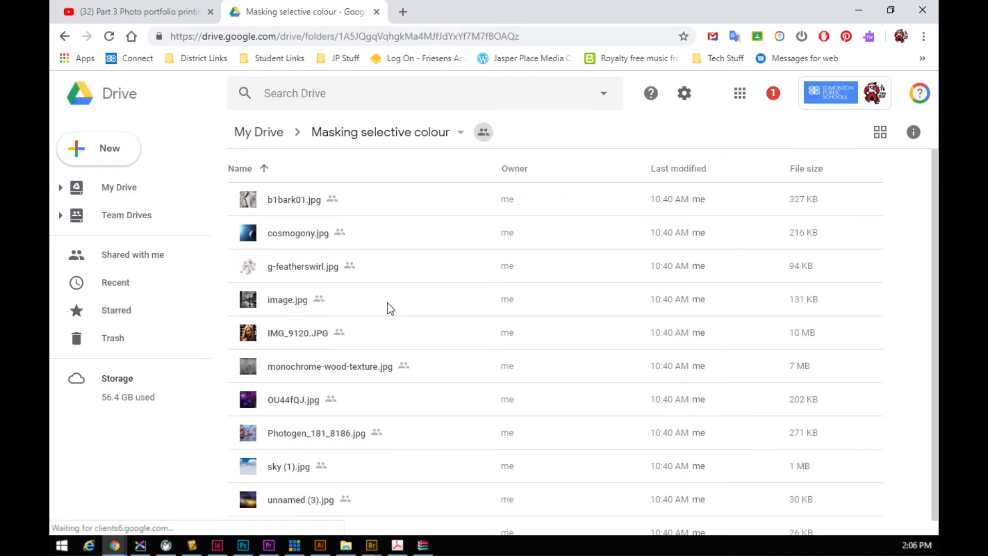
- Download all the images in the Masking selective colour folder, from b1bark01.jpg to unnamed.jpg
scroll(365, 278, down, 1)
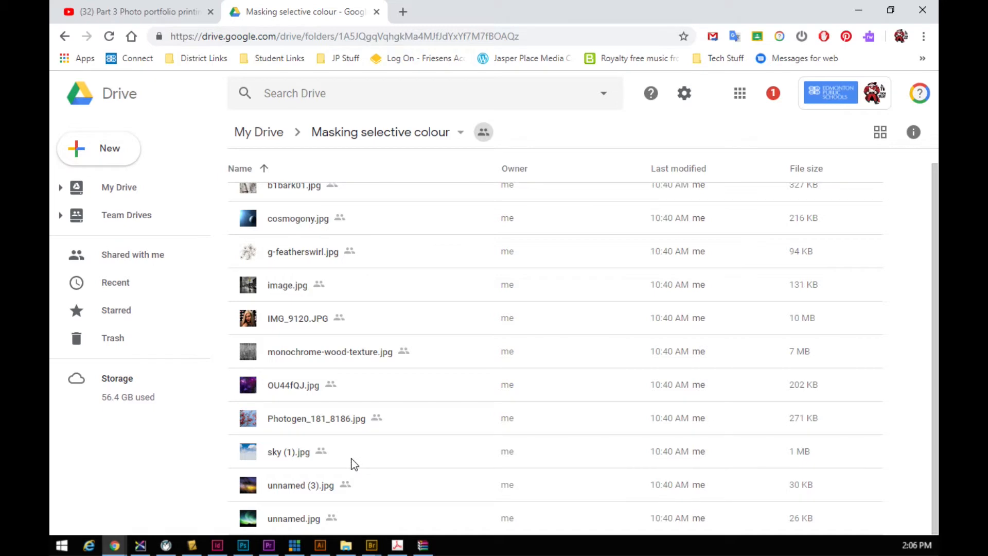
scroll(368, 411, up, 1)
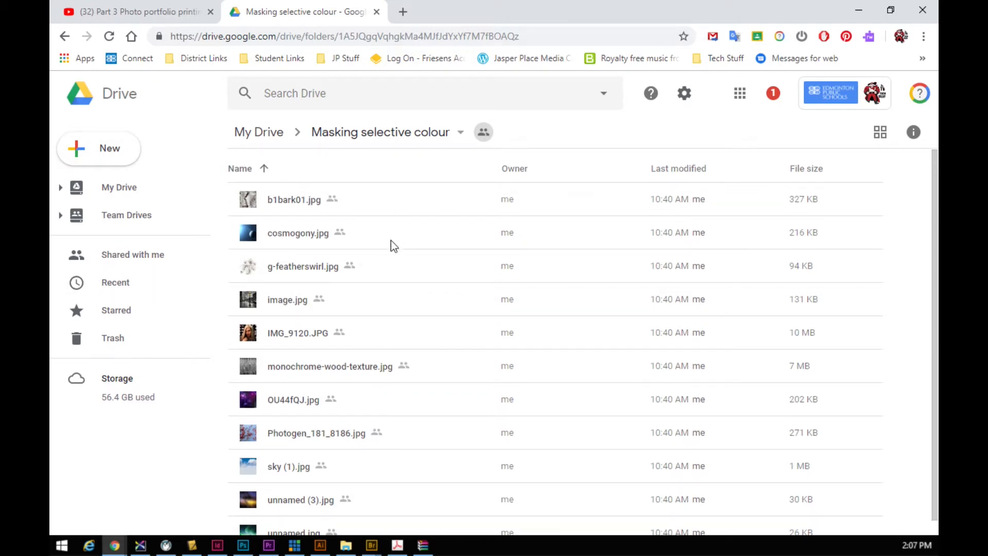
scroll(385, 296, down, 1)
scroll(411, 291, up, 1)
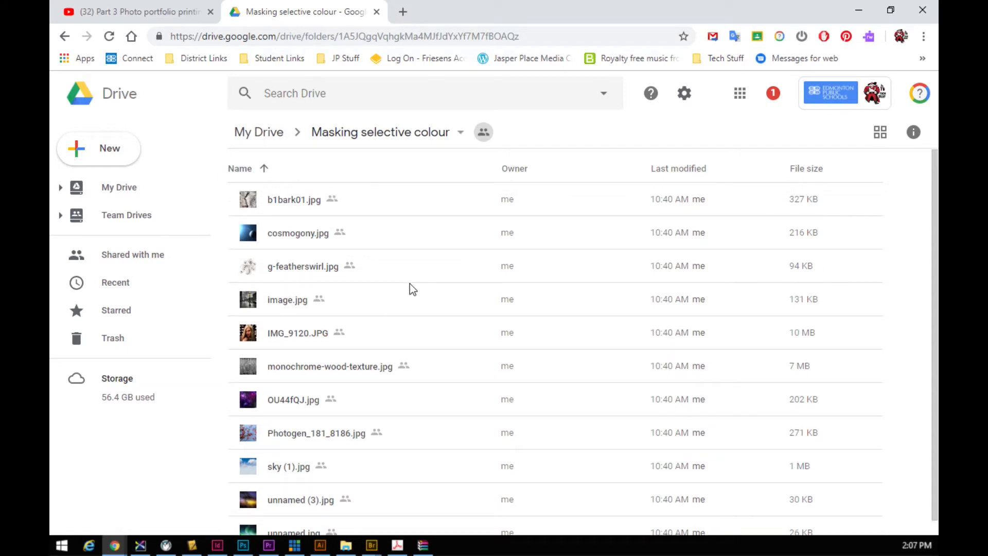
click(417, 204)
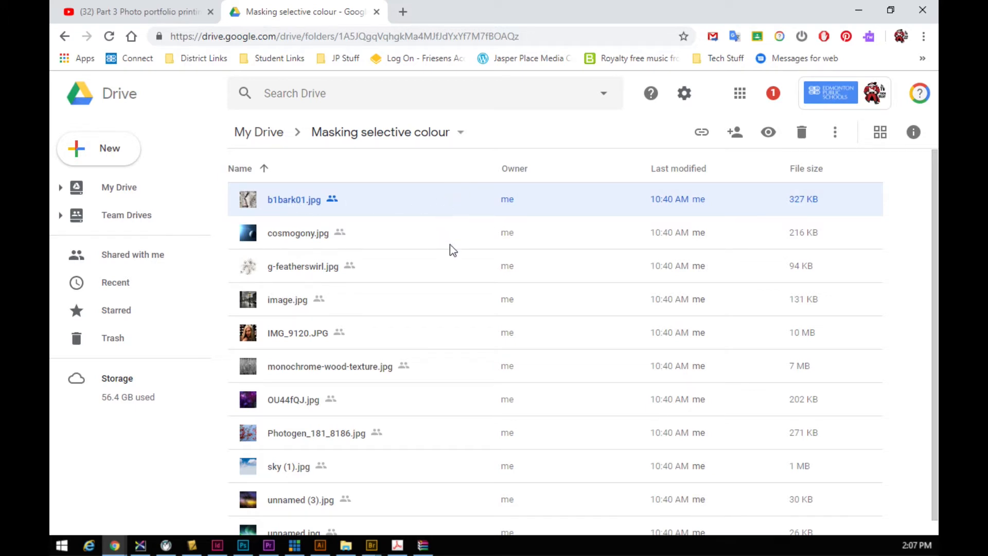
scroll(450, 245, down, 1)
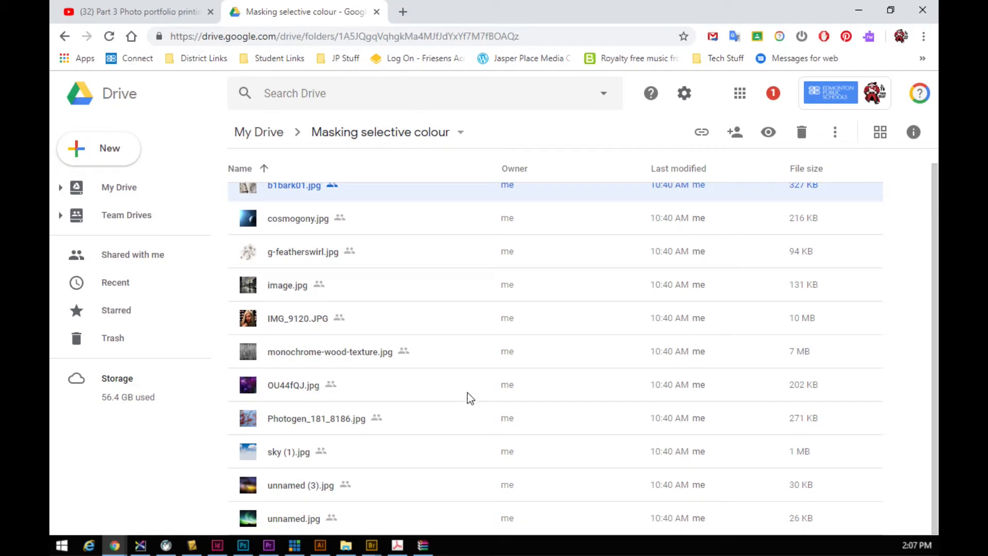
shift+click(416, 520)
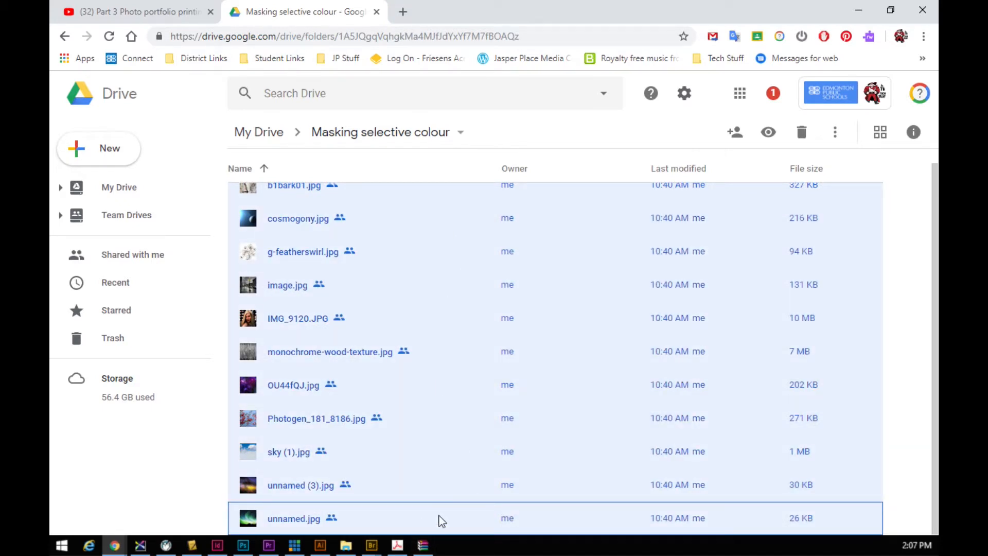
right_click(438, 456)
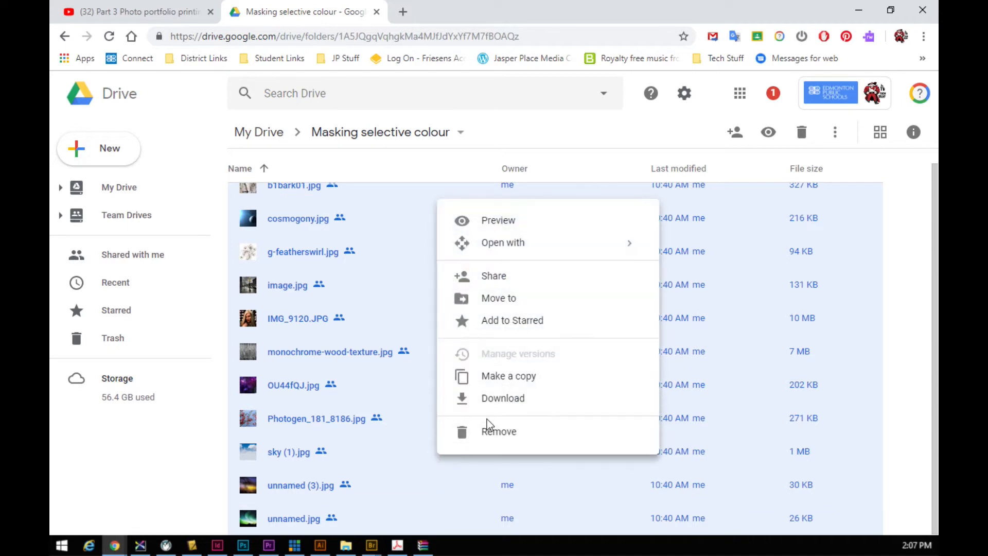
click(486, 400)
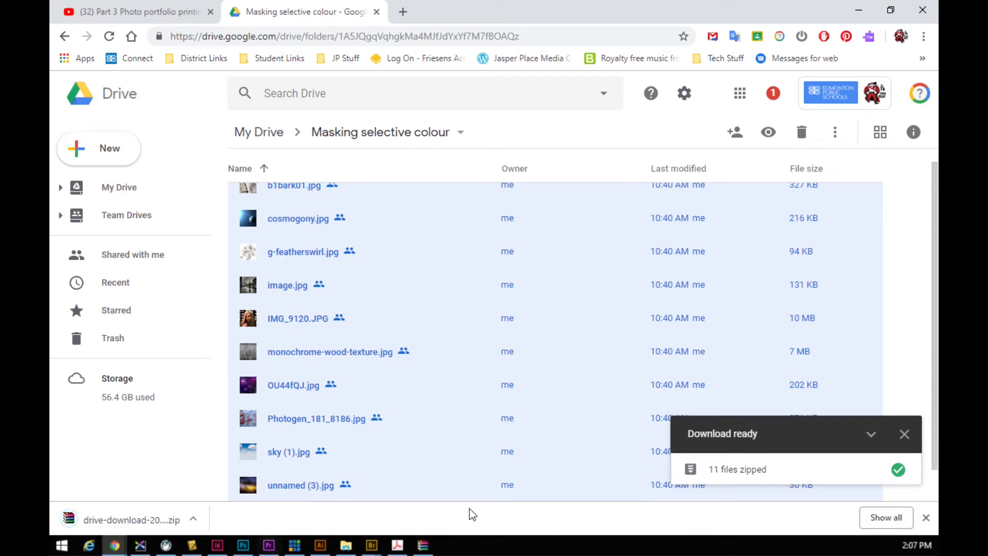
- Show the downloaded zip archive in its folder and position the file window so it is fully visible
click(193, 518)
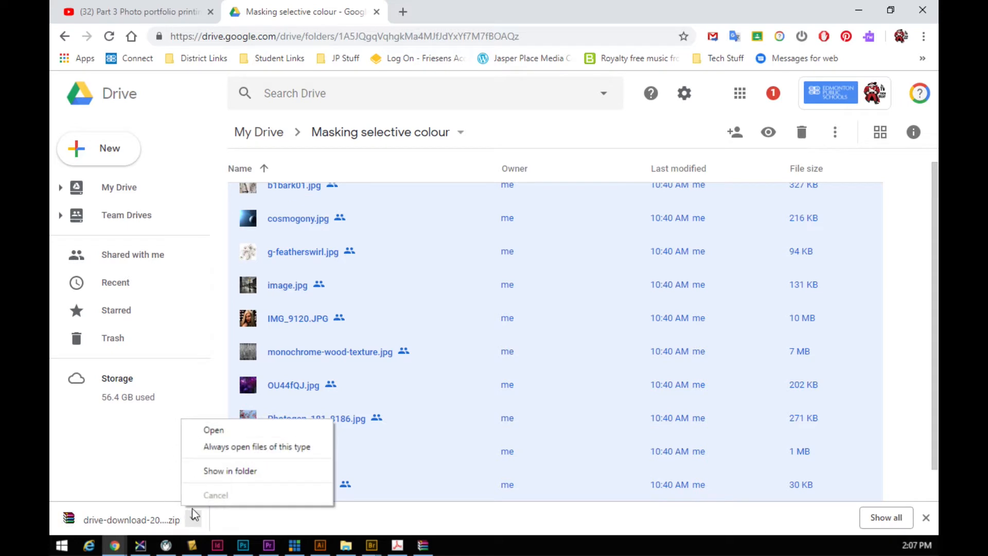
click(195, 519)
click(196, 520)
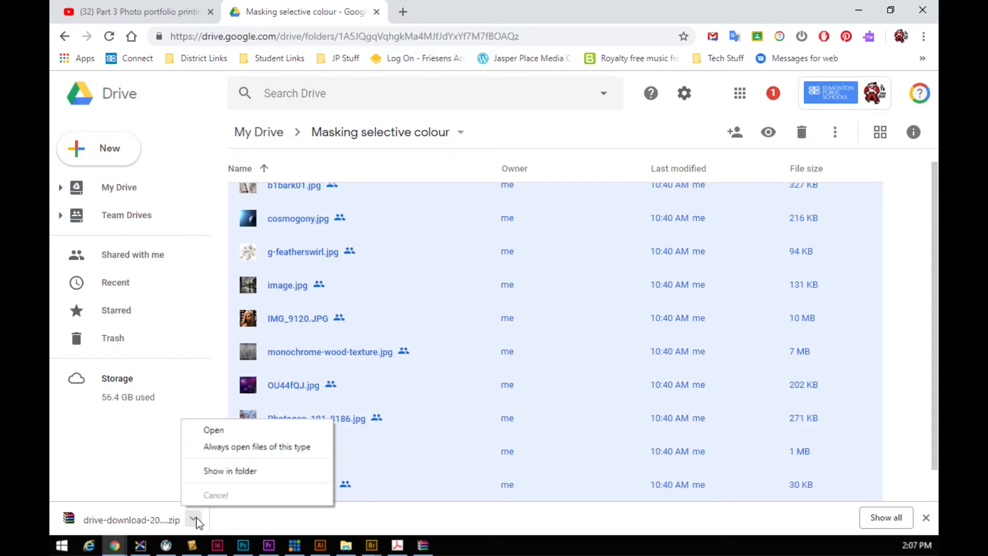
click(214, 477)
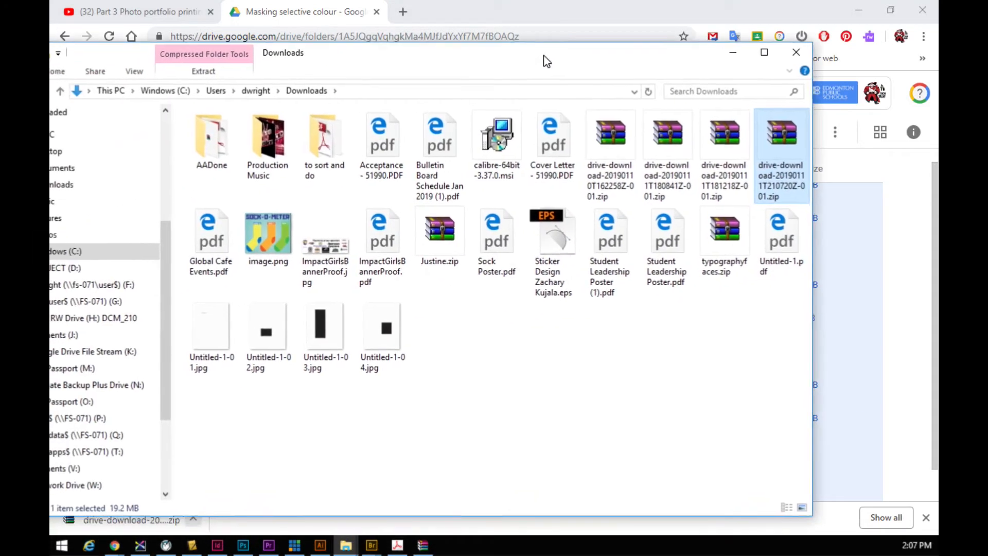
drag(547, 61, 615, 45)
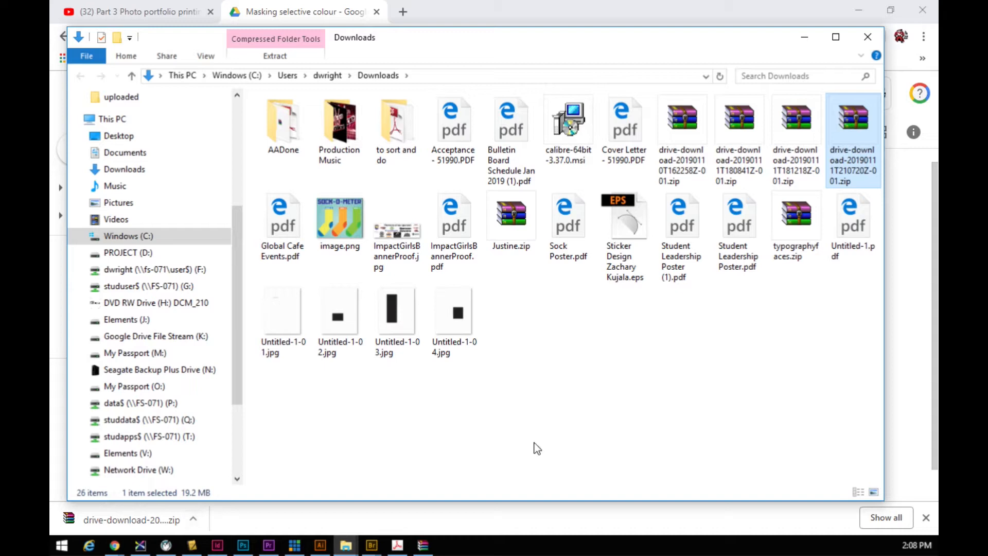
- Extract the downloaded zip archive into its own folder, drive-download-20190111T210720Z-001, within Downloads
double_click(852, 124)
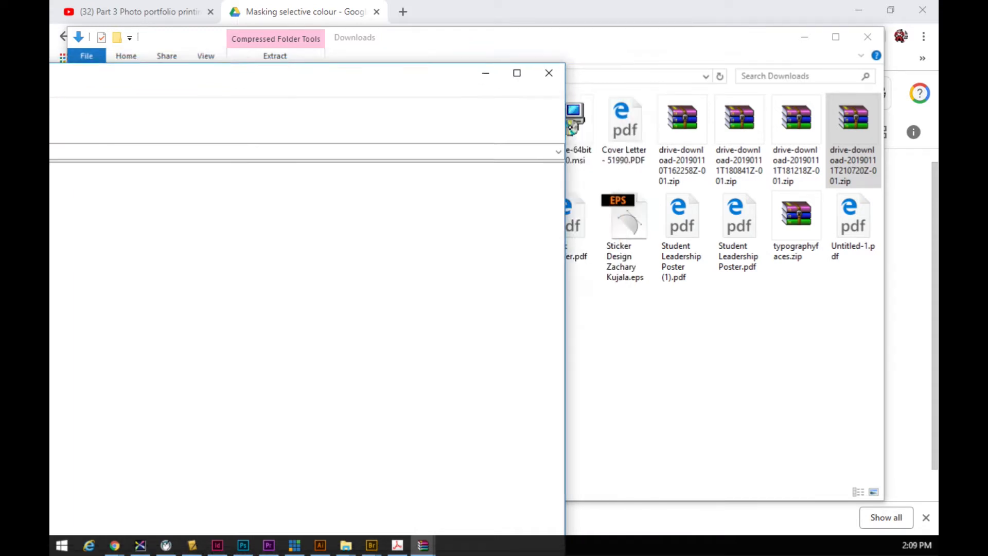
click(246, 95)
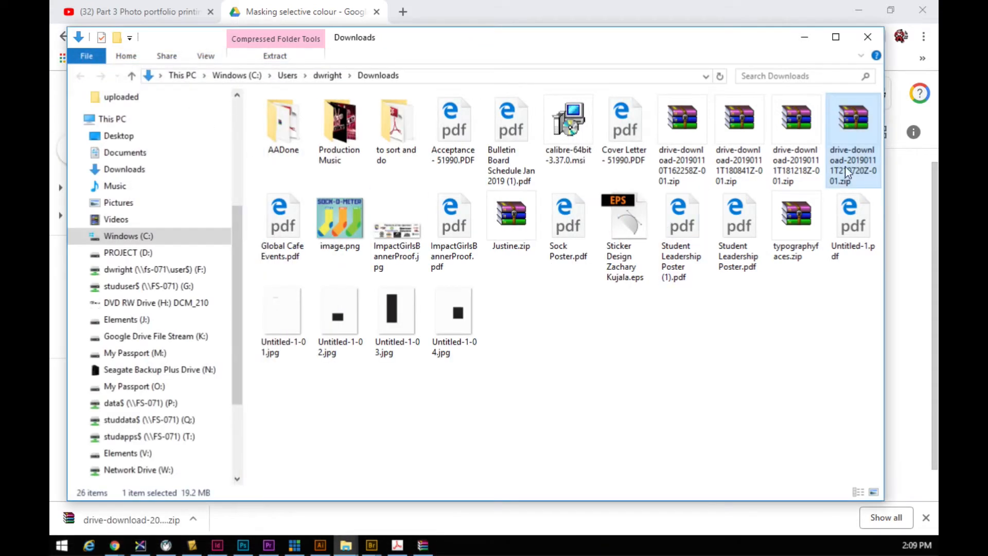
right_click(860, 118)
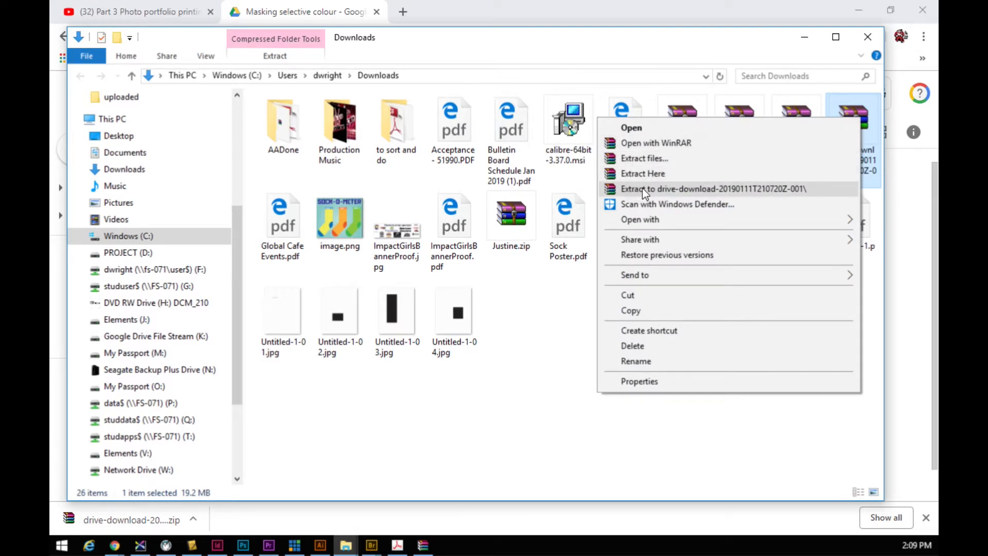
click(729, 189)
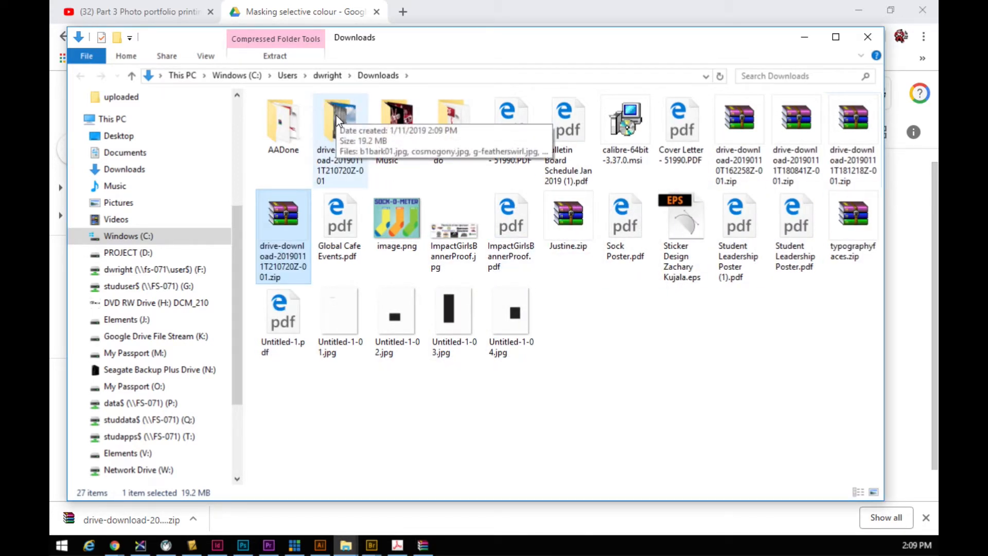
- Cut the extracted drive-download-20190111T210720Z-001 folder from Downloads
click(342, 120)
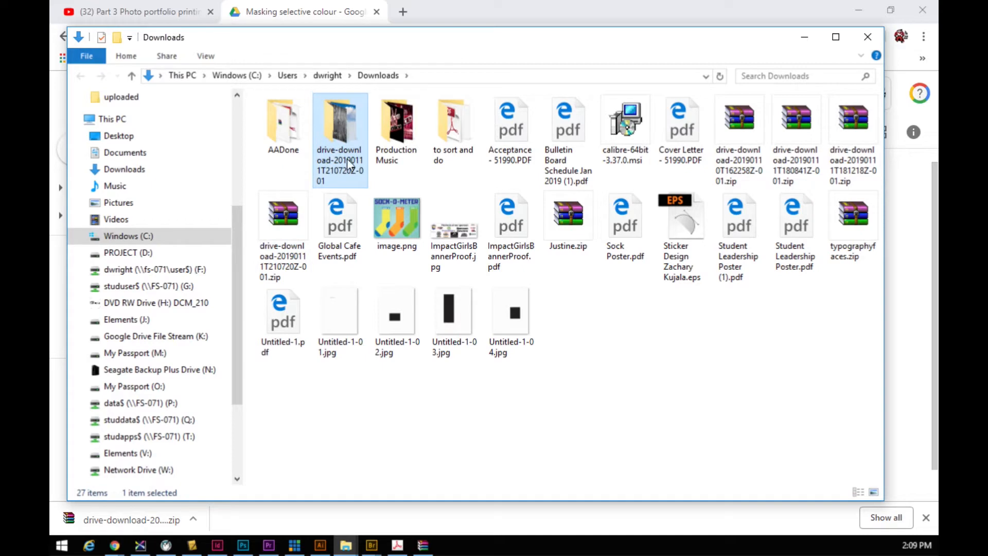
right_click(334, 116)
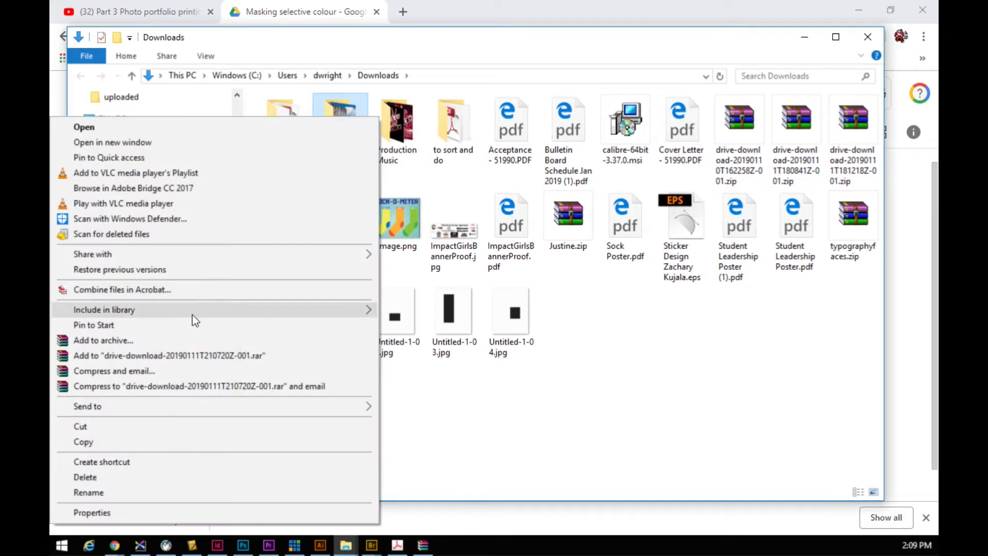
click(141, 427)
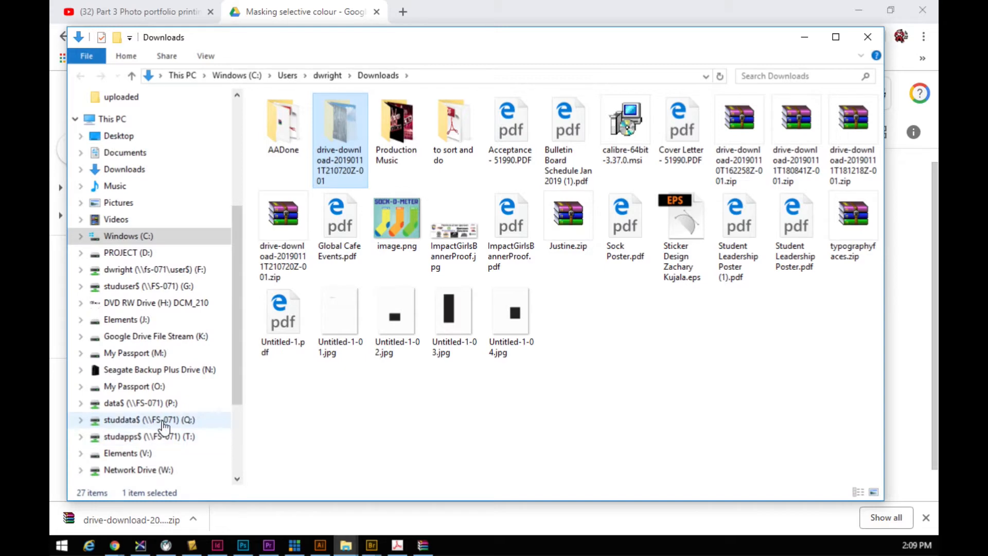
- Open the Photoshop Project 1 folder inside Comtech 3 on the personal network drive (F:)
click(173, 270)
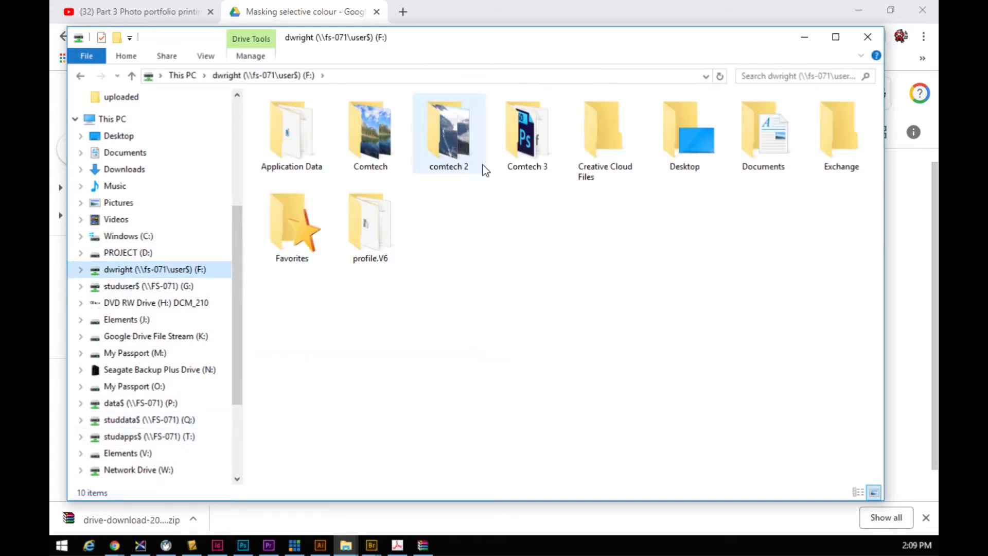
double_click(524, 133)
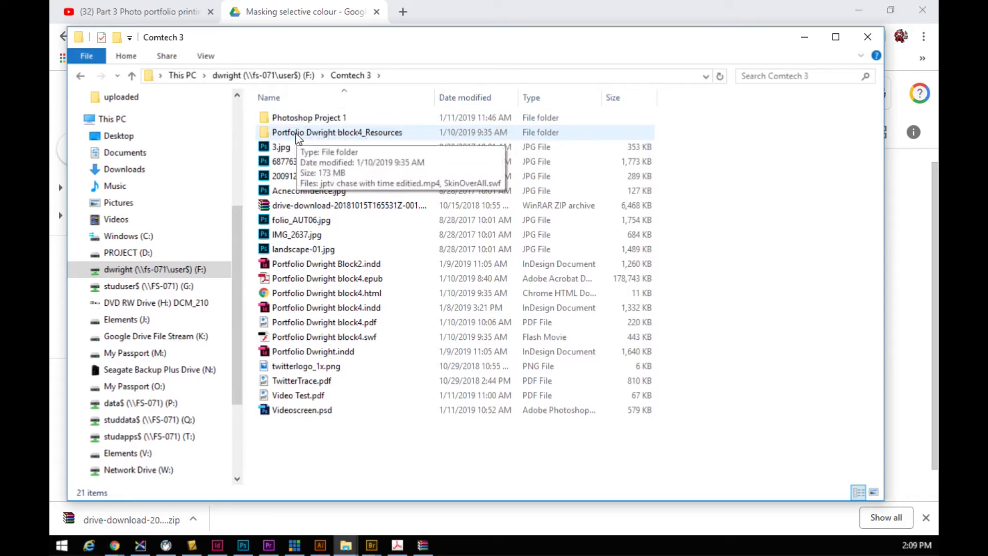
double_click(291, 121)
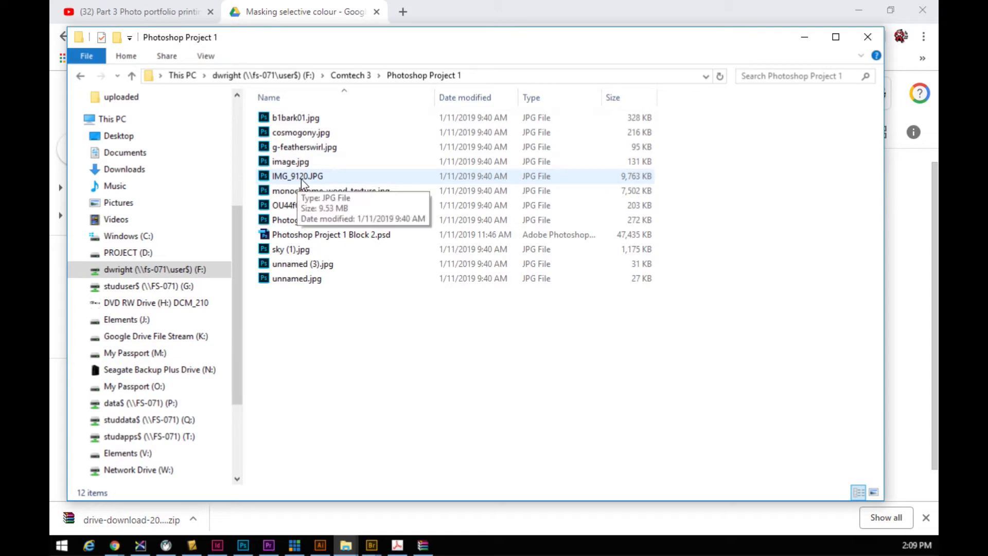
- Put away the file window and browser, switch to Photoshop, and bring the IMG_9120.JPG document to the front
click(805, 38)
click(858, 10)
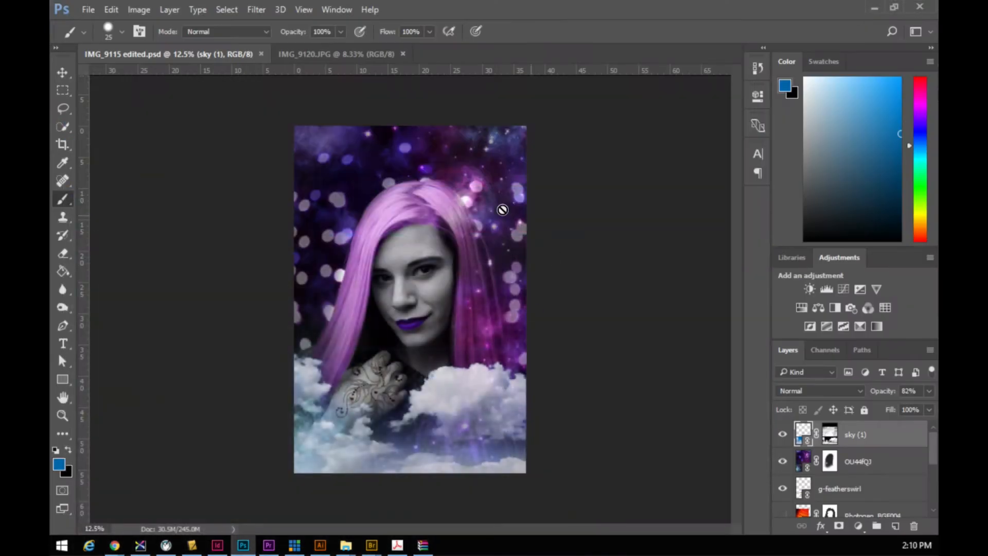
click(331, 55)
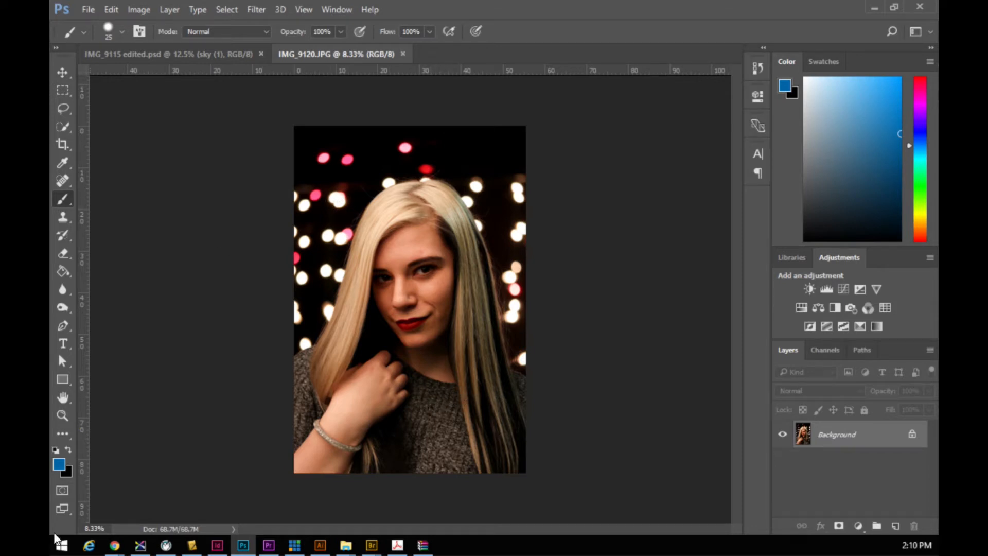
click(88, 9)
click(103, 37)
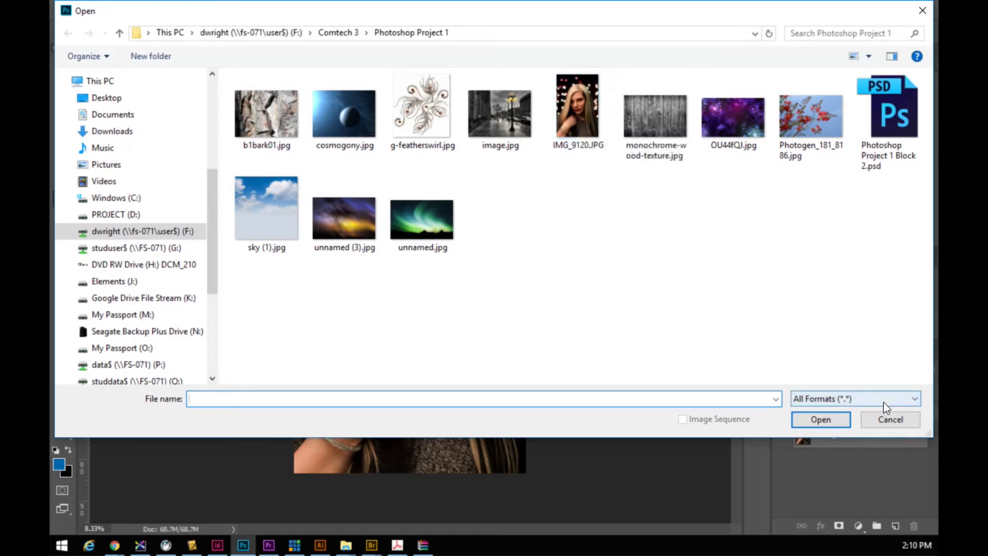
click(890, 419)
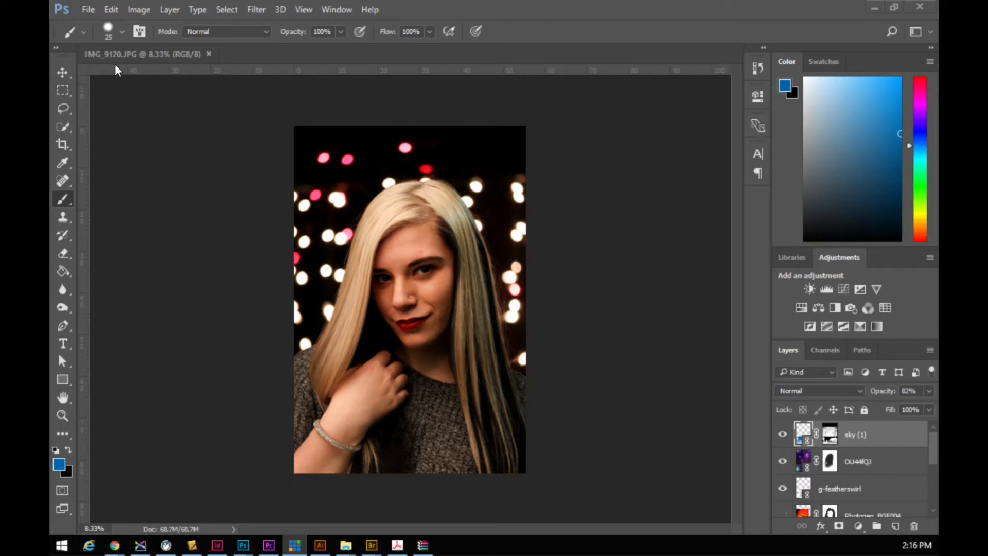
- Save the portrait in Photoshop PSD format as Photoshop Project 1 Block 4 in the Photoshop Project 1 folder
click(194, 109)
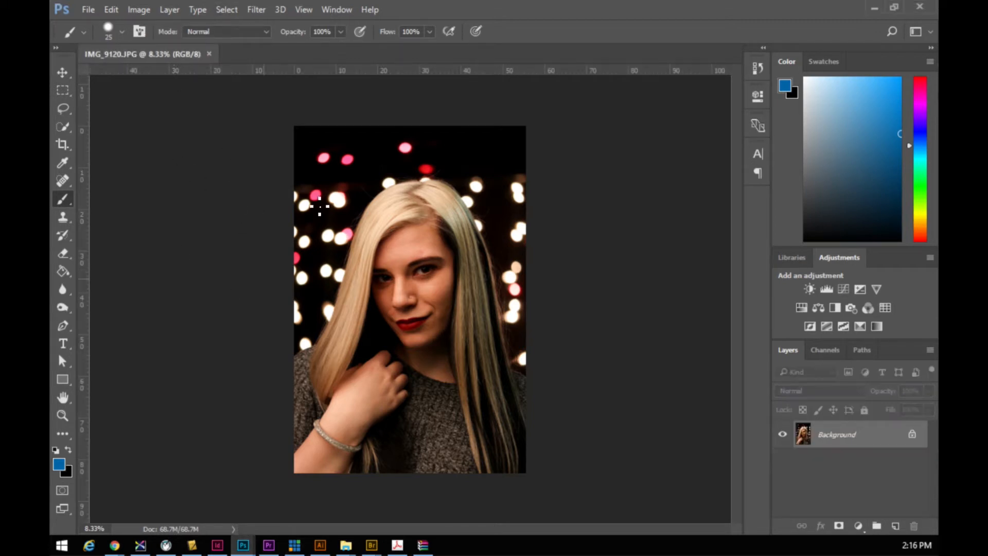
click(90, 11)
click(160, 163)
click(276, 392)
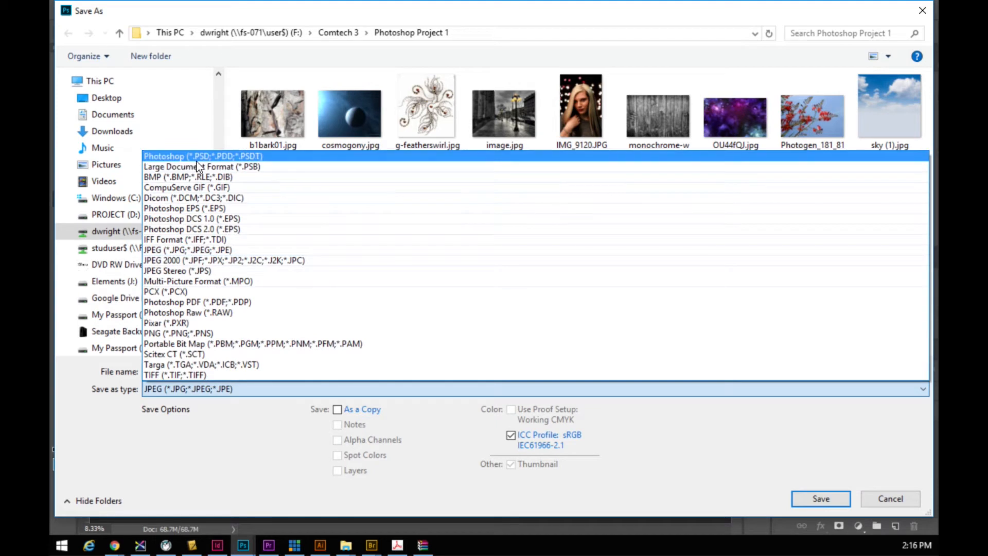
click(196, 161)
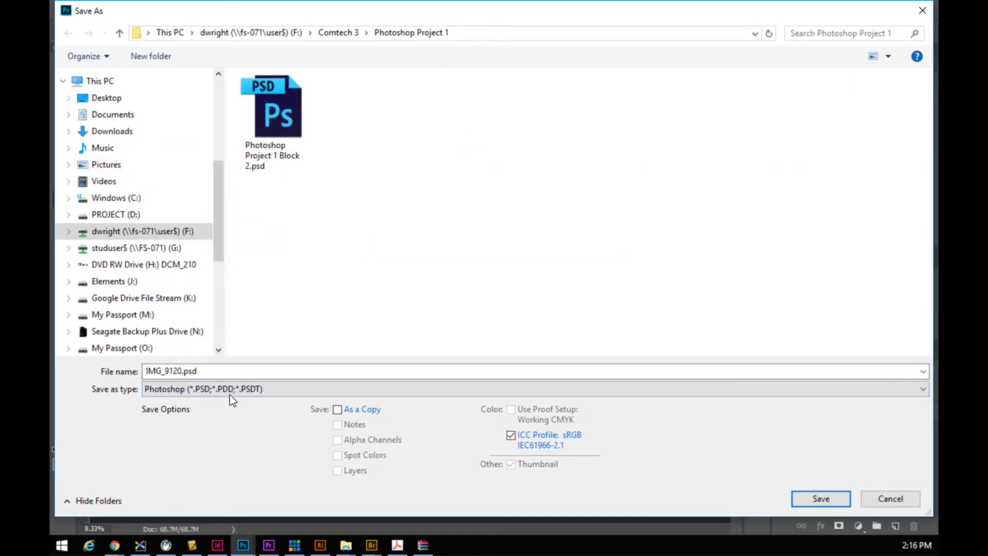
double_click(206, 371)
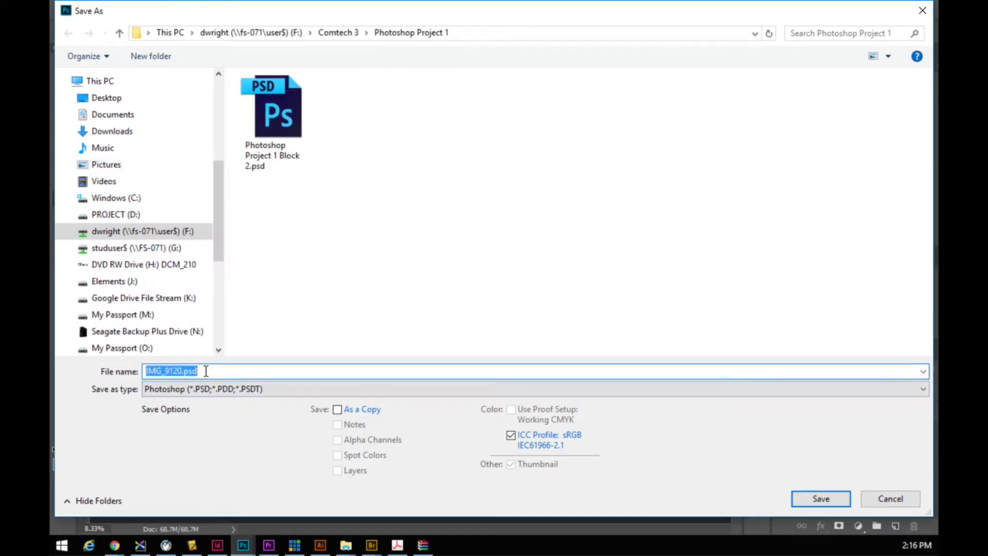
text(Photoshop P)
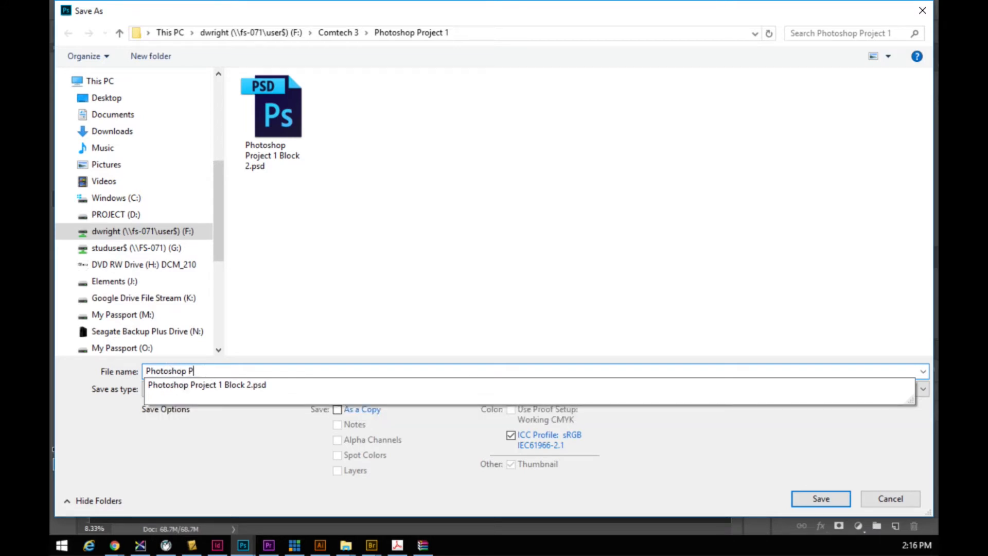
text(roject 1 Block 4)
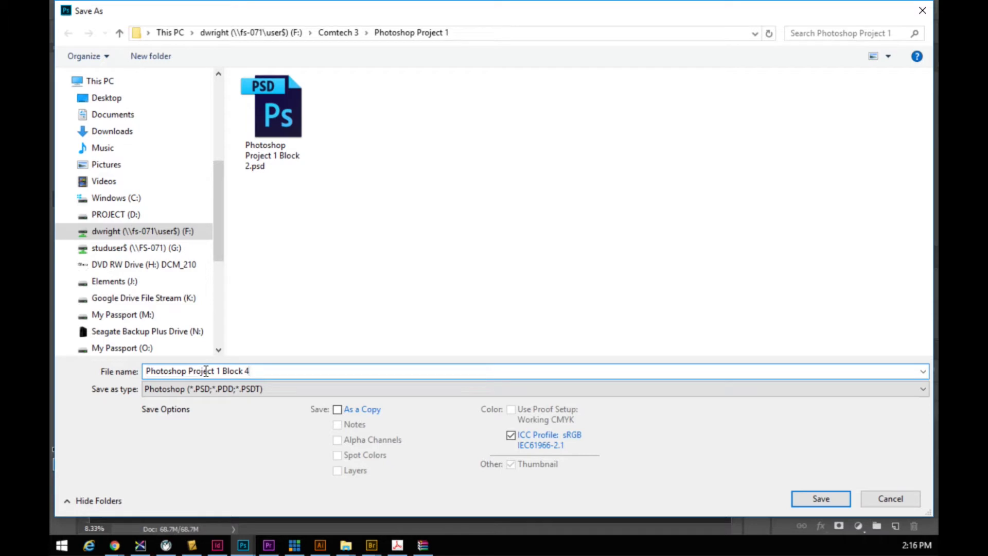
key(Return)
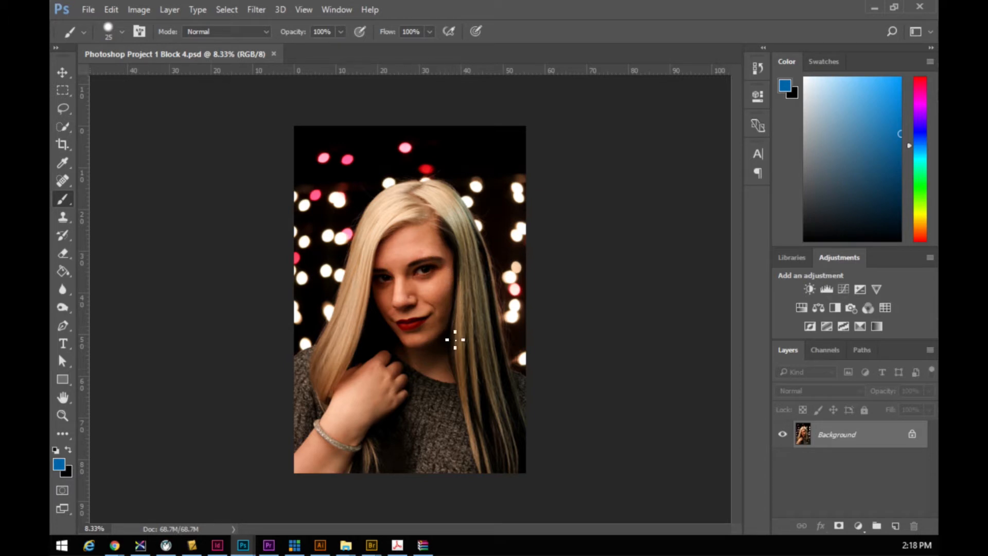
- Start the Liquify filter on the portrait with the Face tool and set Face #1's eye distance to -55
click(252, 10)
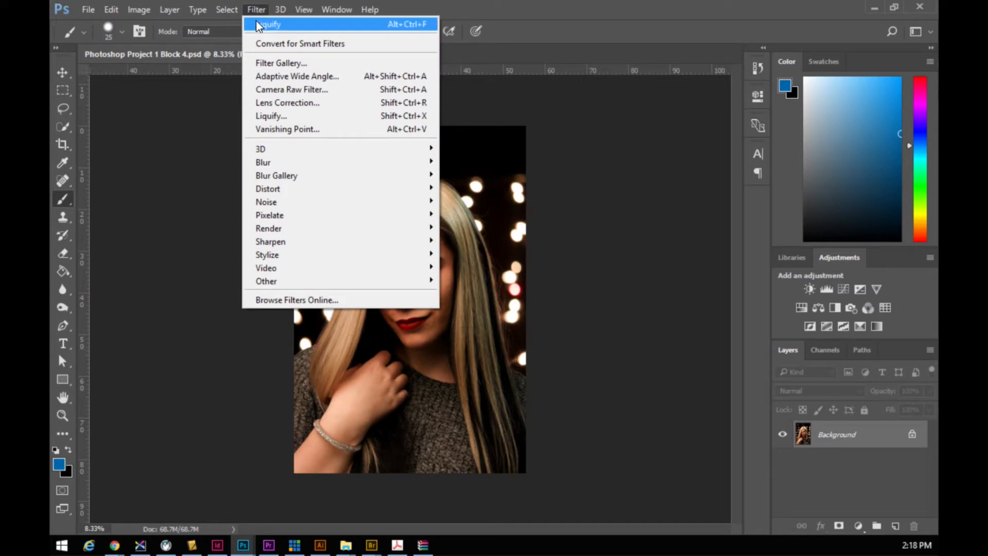
click(273, 116)
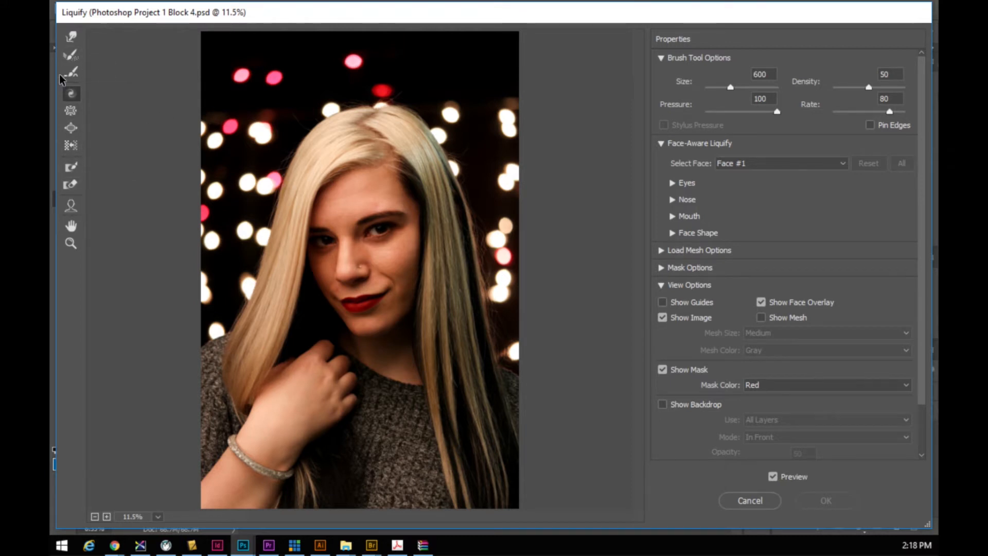
click(70, 209)
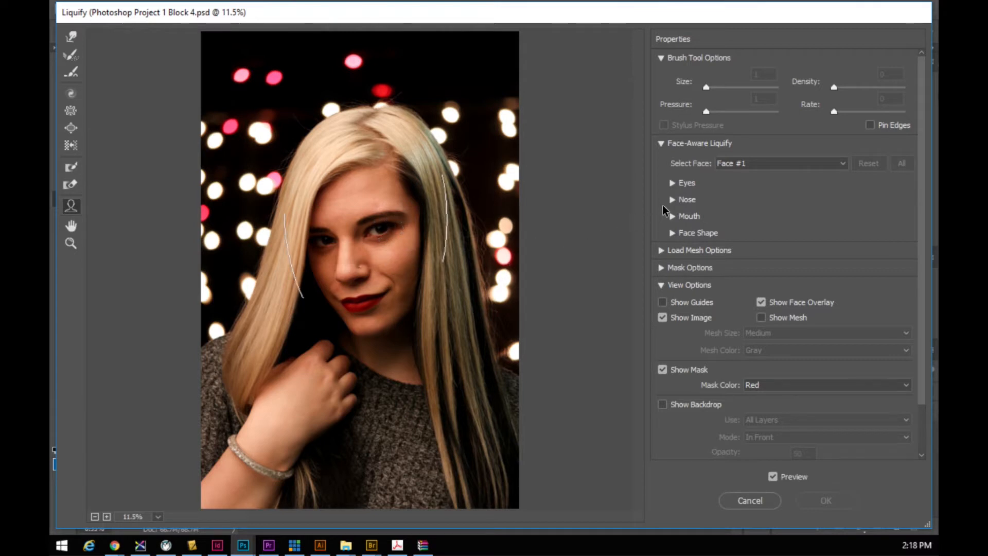
click(672, 183)
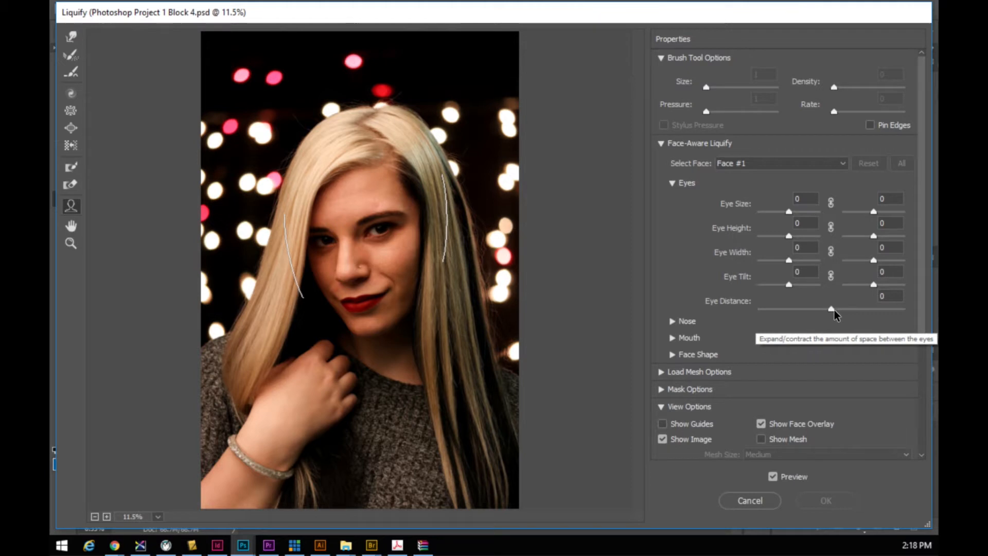
drag(834, 310, 839, 310)
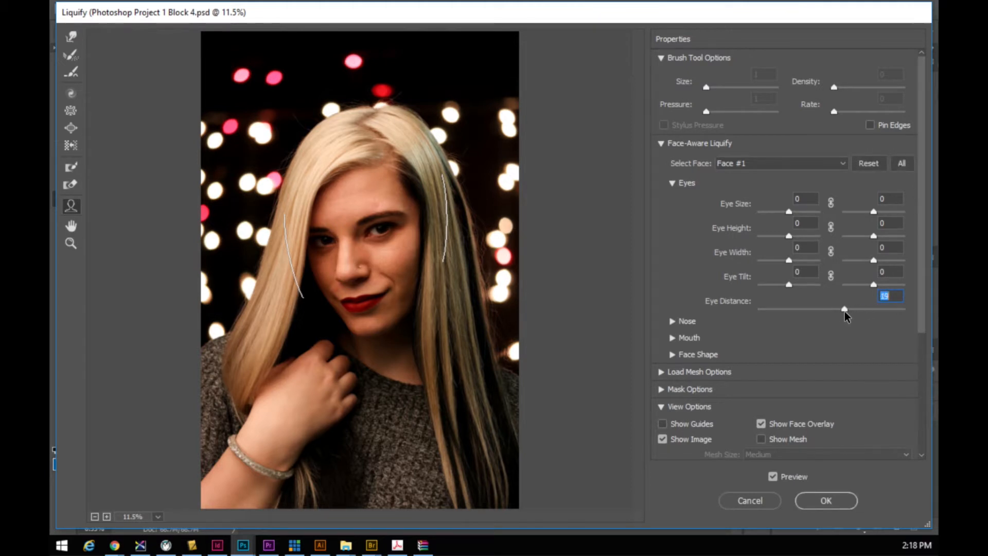
drag(832, 326, 886, 326)
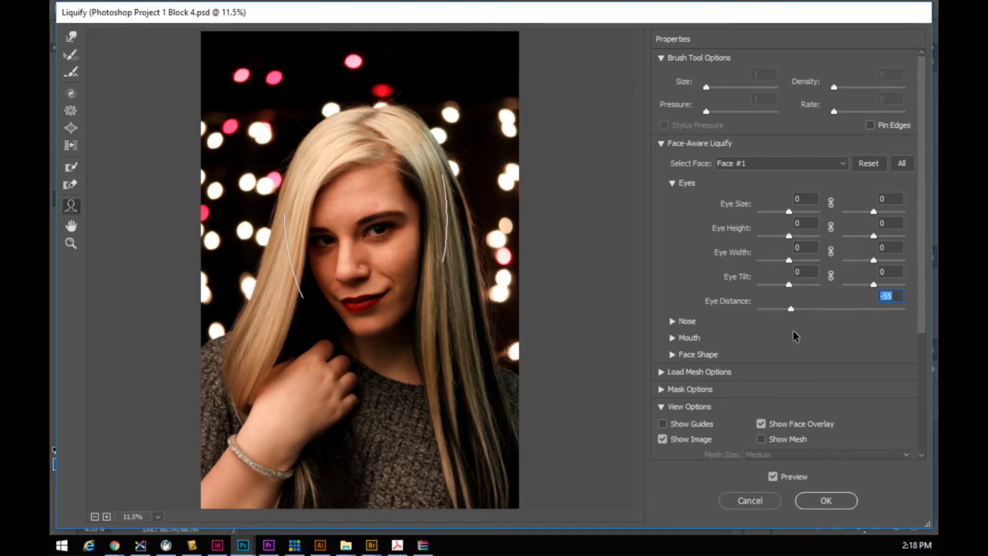
- Set the eye tilt of both eyes to 100
drag(788, 286, 805, 290)
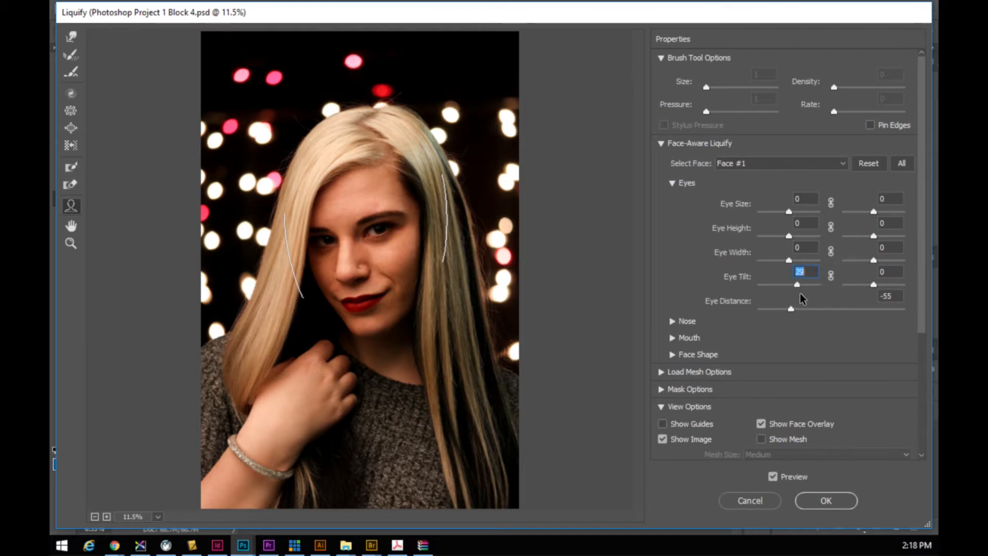
drag(819, 297, 818, 297)
drag(874, 284, 864, 285)
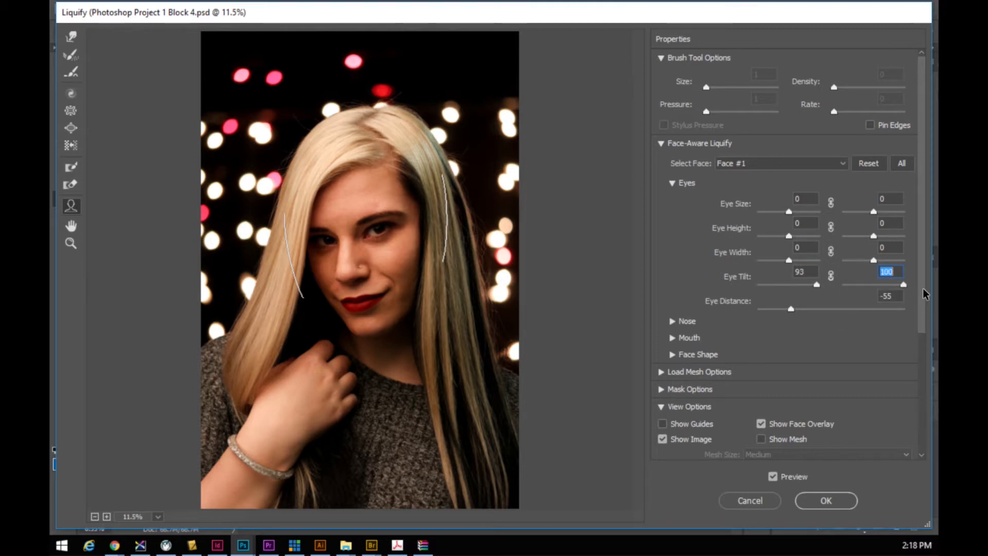
drag(816, 285, 820, 286)
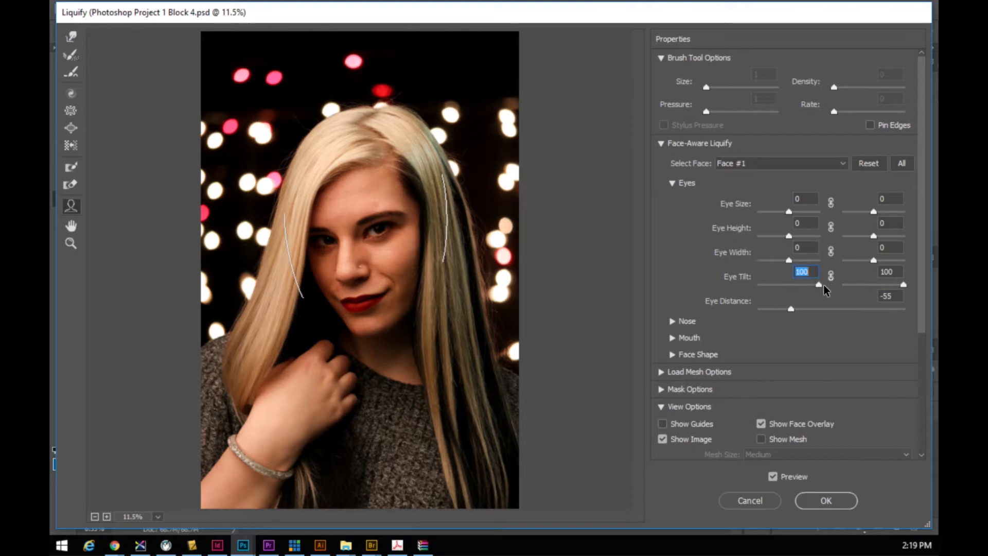
- Set the eye width to -8 for the first eye and 10 for the second, and the first eye's height to 33
click(790, 262)
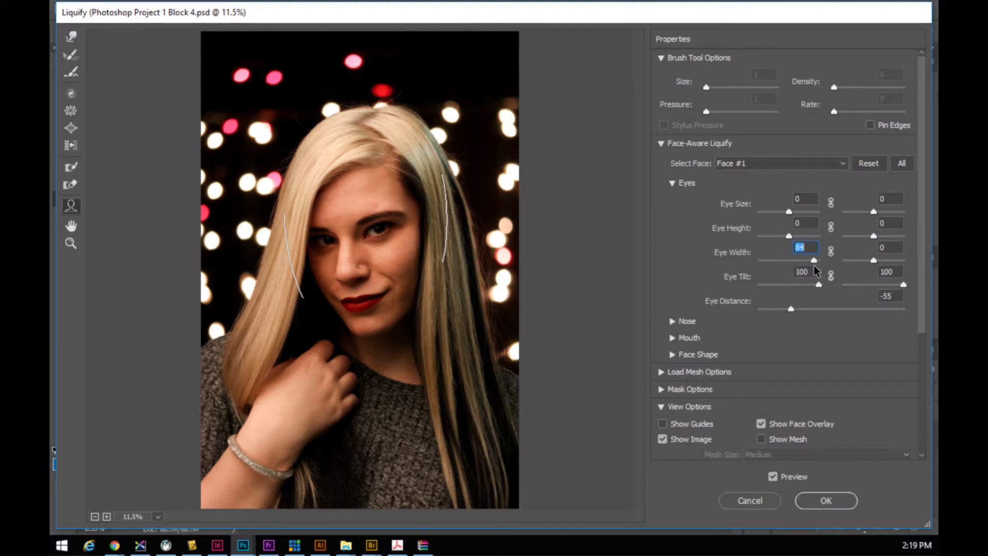
drag(788, 266, 786, 266)
click(790, 237)
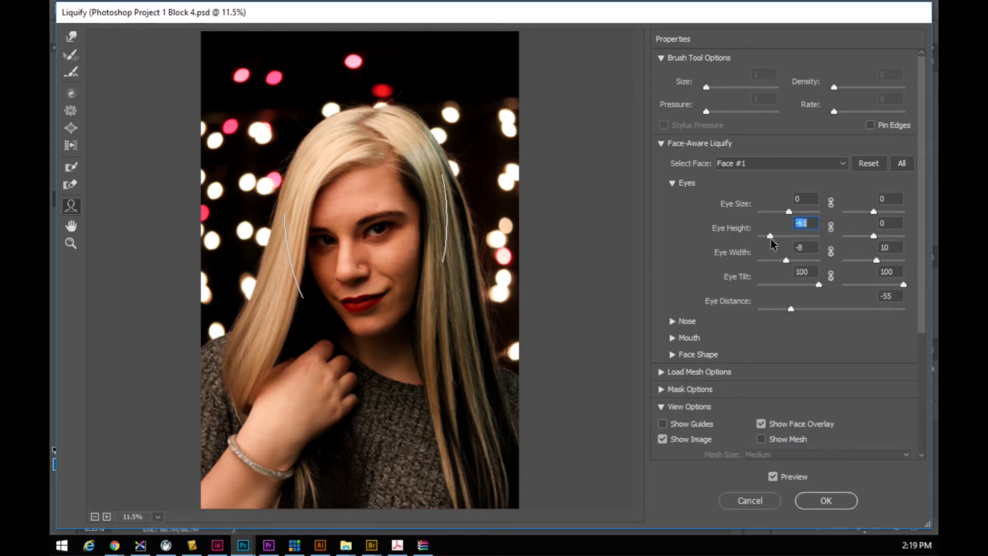
drag(818, 238, 799, 237)
- Set the eye size to -93 for the first eye and -100 for the second
click(789, 213)
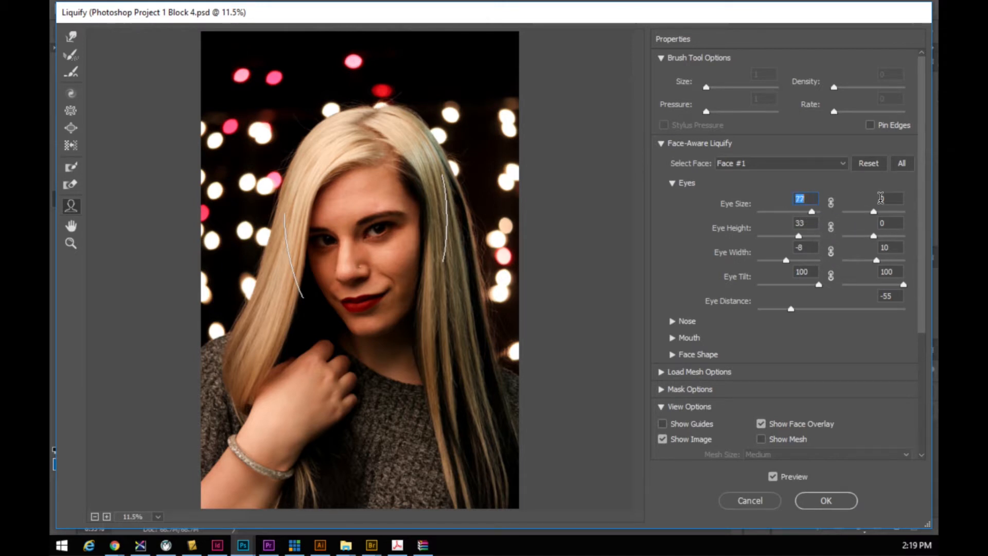
drag(874, 212, 888, 212)
drag(811, 211, 807, 212)
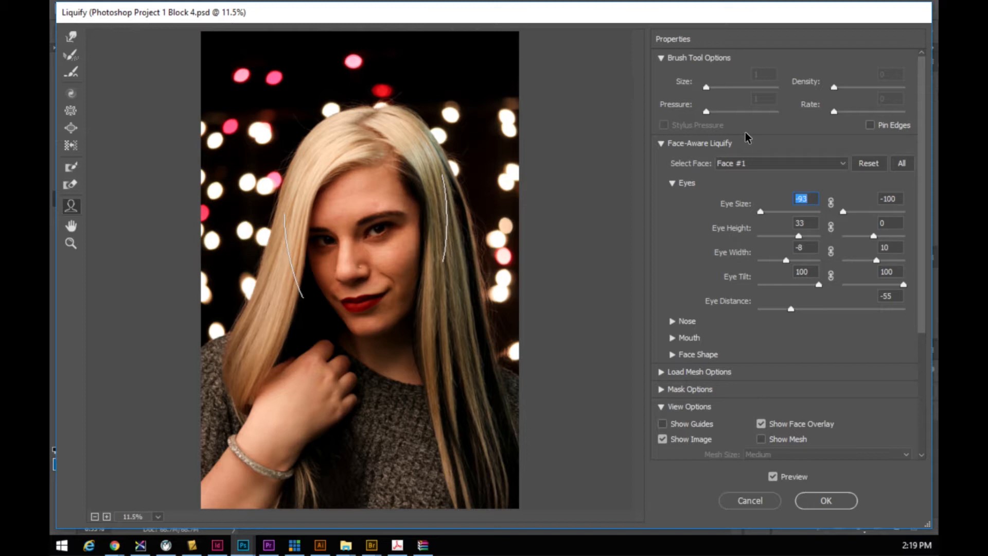
- Reshape the face with face width -26, jawline -71, chin height -27 and forehead -86
click(672, 355)
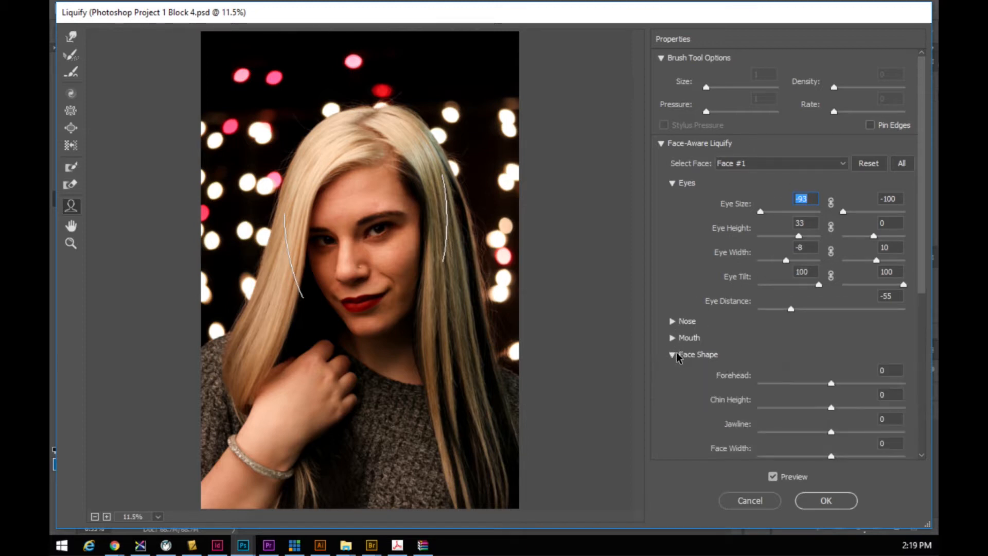
scroll(767, 355, down, 3)
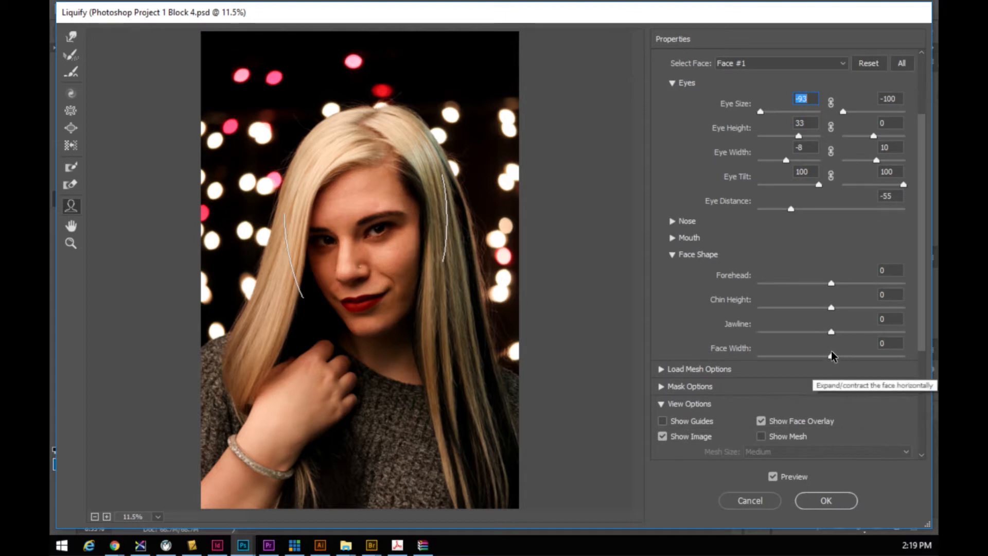
drag(831, 356, 779, 349)
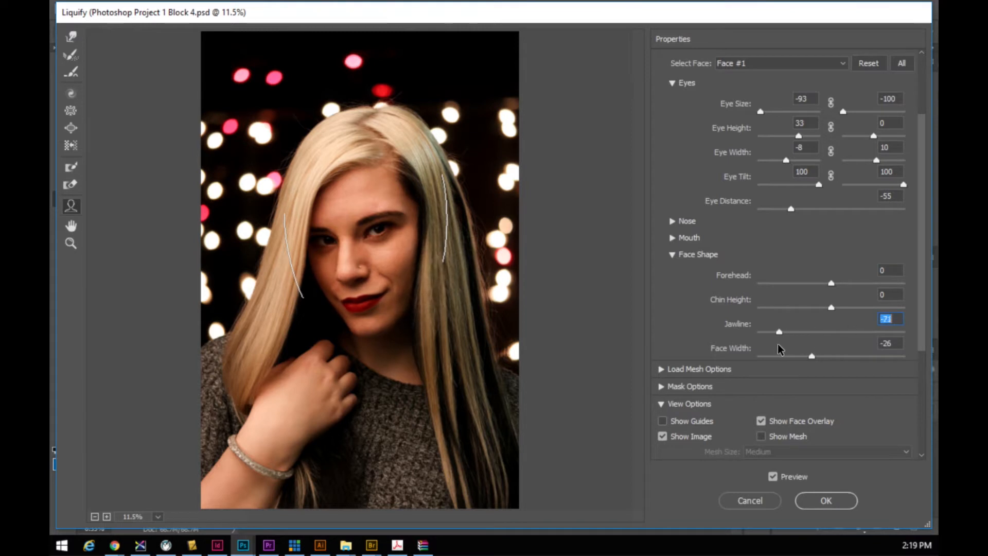
drag(831, 307, 787, 323)
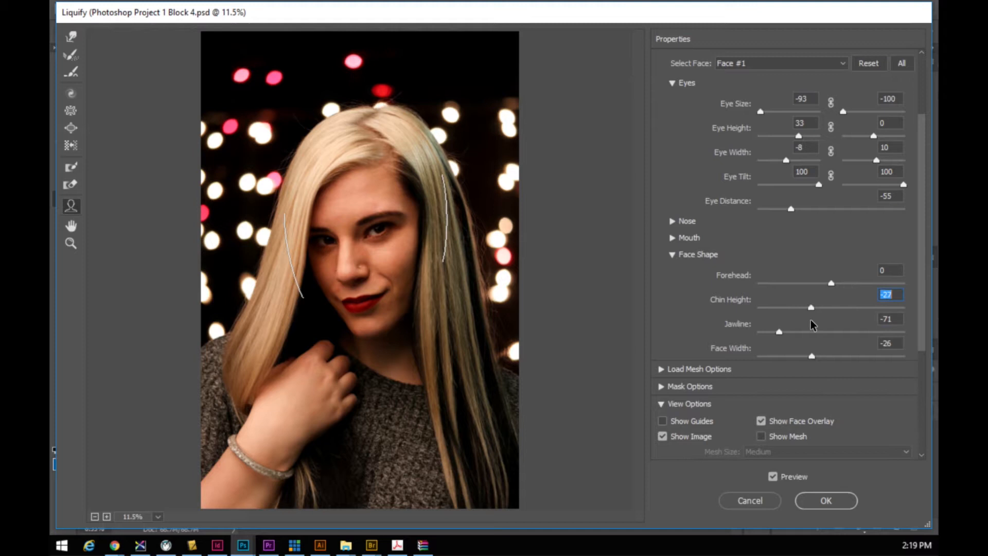
drag(831, 283, 770, 316)
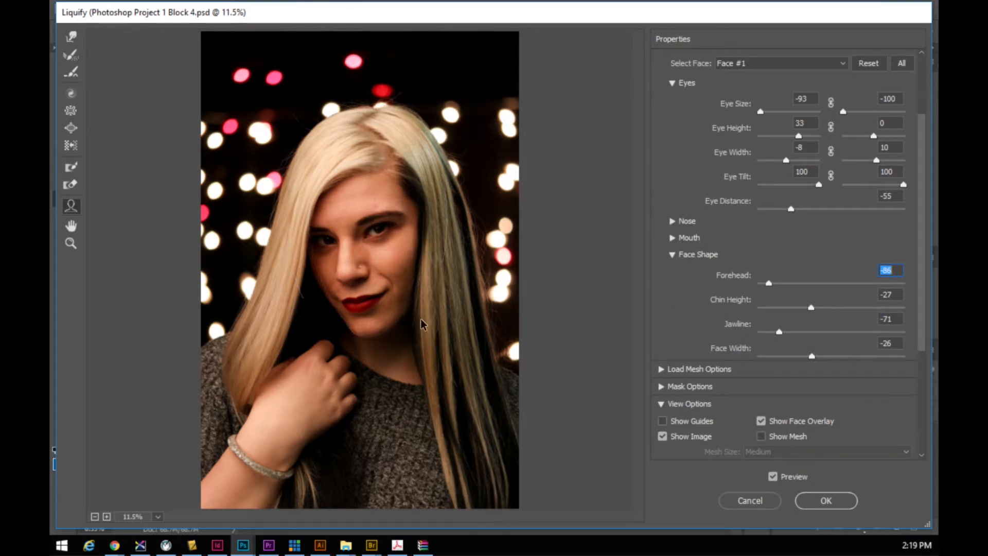
- Push the jaw and the hair beside it inward on the image's right side with a large Forward Warp brush
click(72, 39)
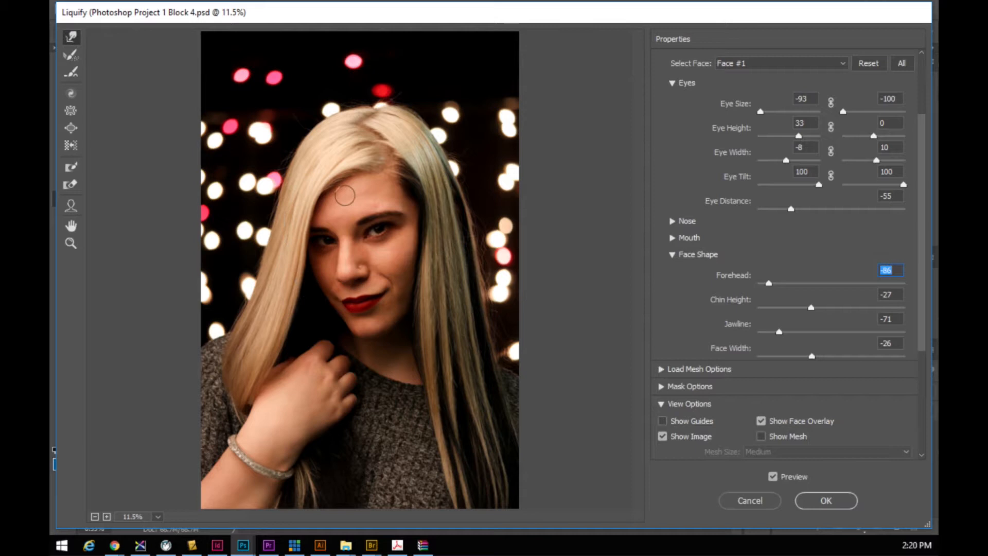
key(bracketright)
key(bracketright)
key(bracketright)
key(bracketright)
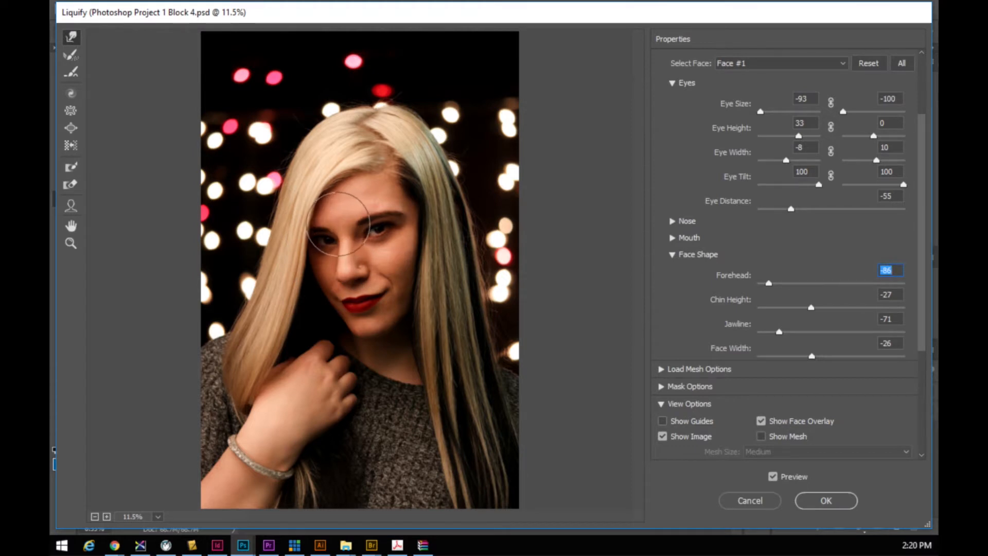
key(bracketleft)
key(bracketleft)
key(bracketleft)
key(bracketright)
key(bracketright)
key(bracketright)
key(bracketright)
key(bracketright)
key(bracketright)
key(bracketright)
key(bracketright)
key(bracketright)
key(bracketright)
drag(412, 306, 401, 301)
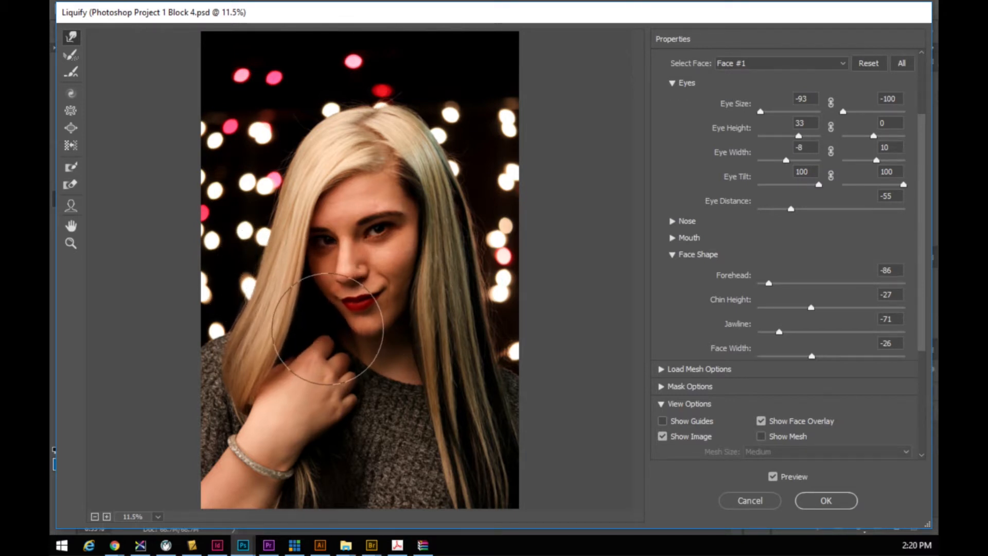
drag(429, 302, 416, 304)
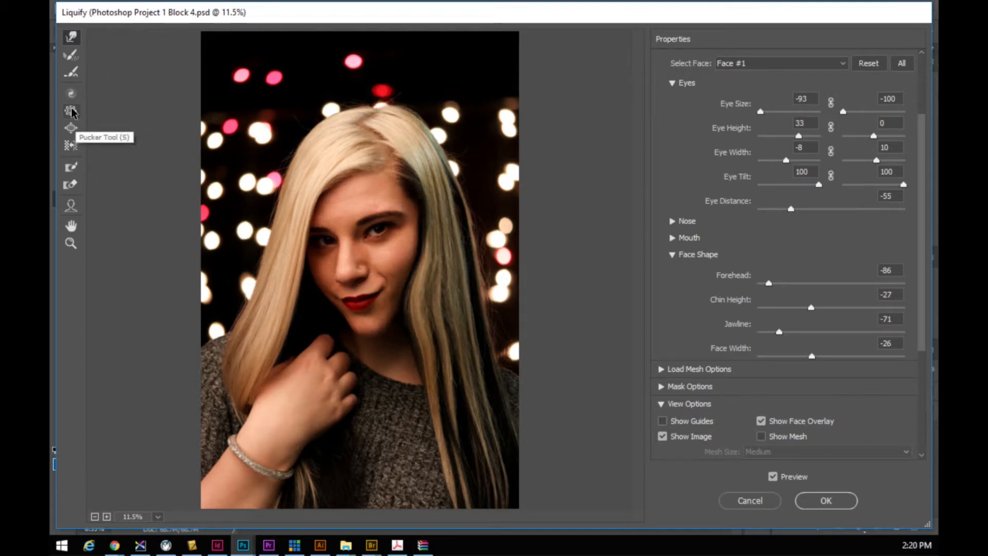
- Bloat the upper face around the eyes and nose using the Bloat tool with a greatly enlarged brush
click(71, 129)
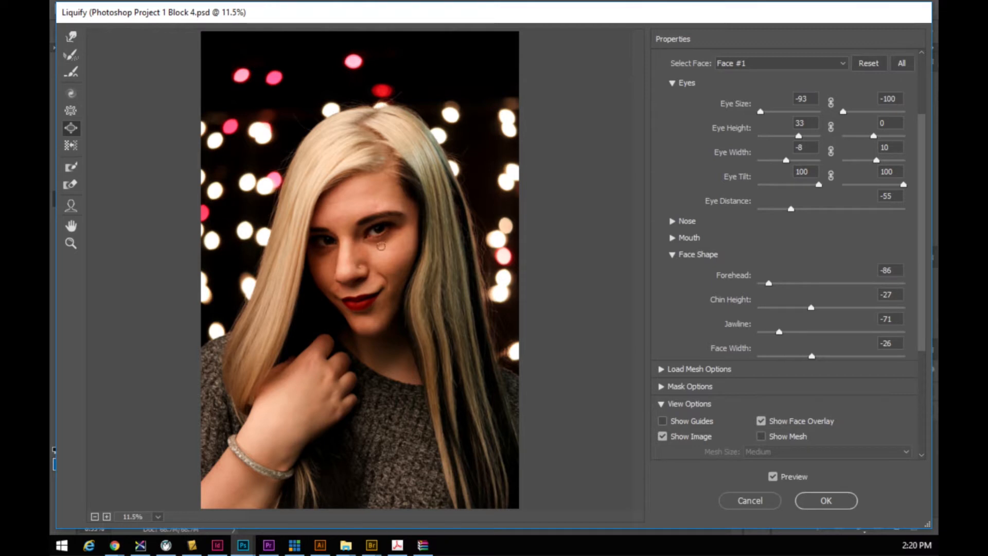
key(bracketright)
key(bracketright)
key(bracketright)
key(bracketright)
key(bracketright)
key(bracketright)
key(bracketright)
key(bracketright)
key(bracketright)
key(bracketright)
key(bracketright)
key(bracketright)
key(bracketright)
key(bracketright)
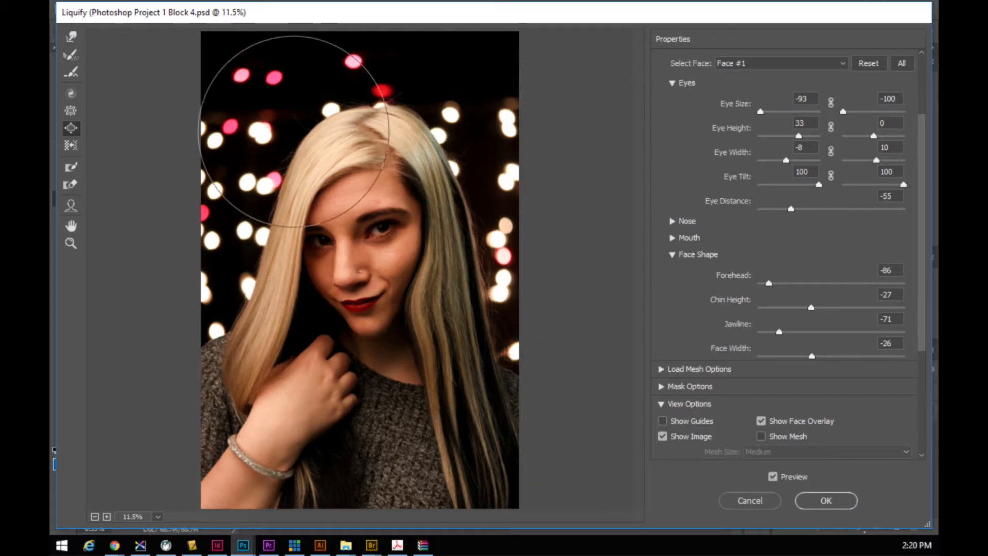
- Enlarge the Bloat brush until its circle covers the whole face
key(bracketright)
key(bracketright)
key(bracketright)
key(bracketright)
key(bracketright)
key(bracketright)
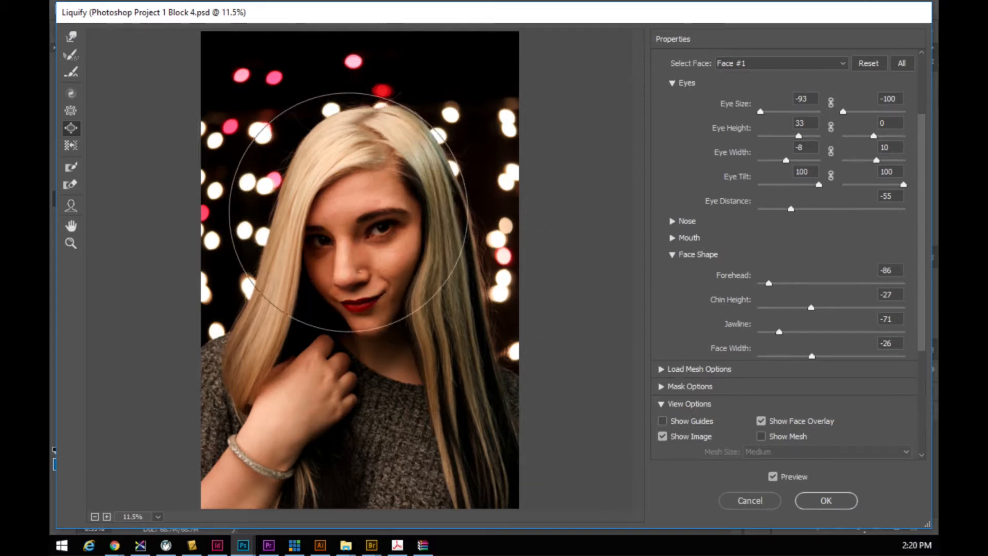
- Freeze the hand, sweater and lower hair with an enlarged Freeze Mask brush
click(72, 169)
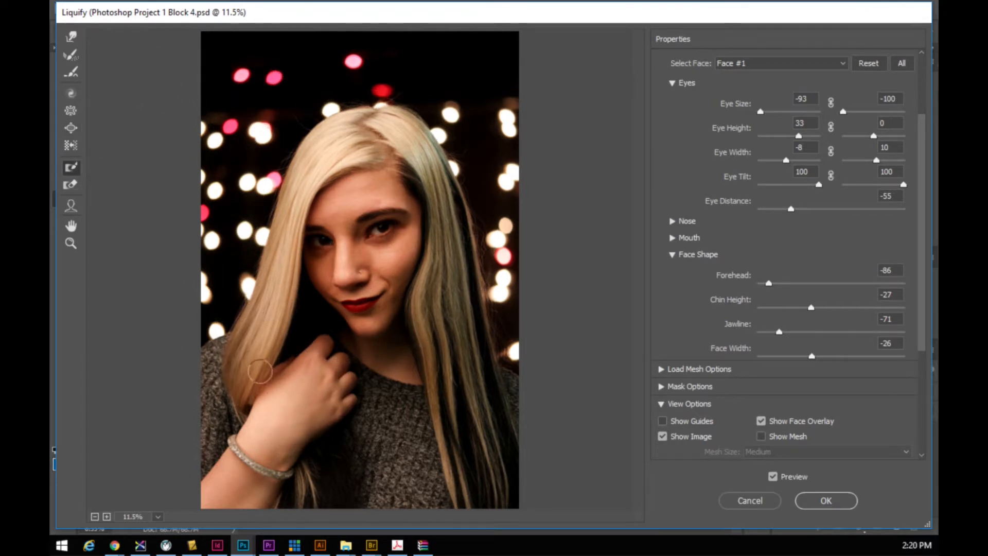
key(bracketright)
key(bracketright)
key(bracketright)
key(bracketright)
key(bracketright)
key(bracketright)
mouse_move(261, 375)
mouse_down()
mouse_move(342, 430)
mouse_move(297, 373)
mouse_move(335, 403)
mouse_move(456, 439)
mouse_move(500, 441)
mouse_move(507, 408)
mouse_move(485, 430)
mouse_move(302, 396)
mouse_move(323, 406)
mouse_move(242, 355)
mouse_move(227, 391)
mouse_move(239, 468)
mouse_move(475, 496)
mouse_up()
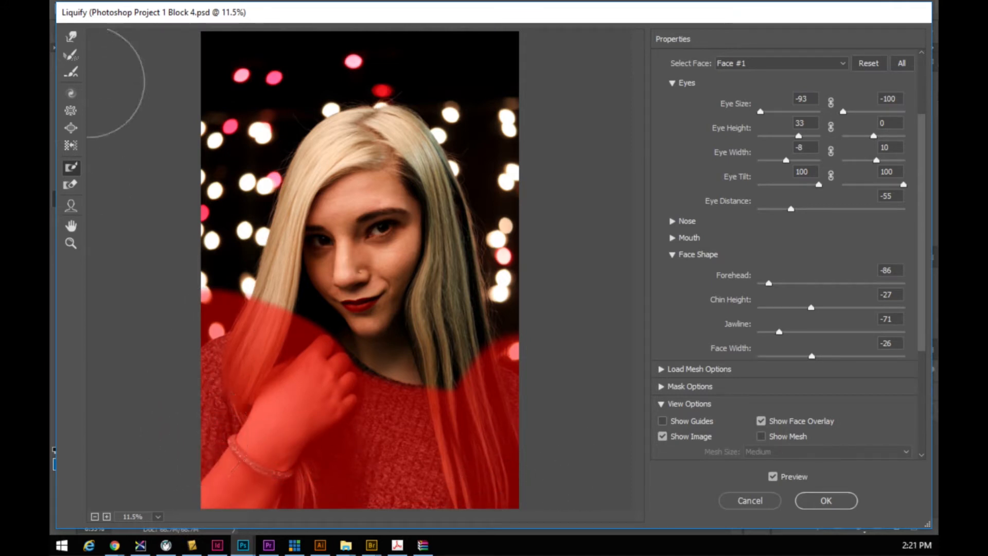
- Push the face upward above the frozen area with a Forward Warp brush larger than the head
click(71, 41)
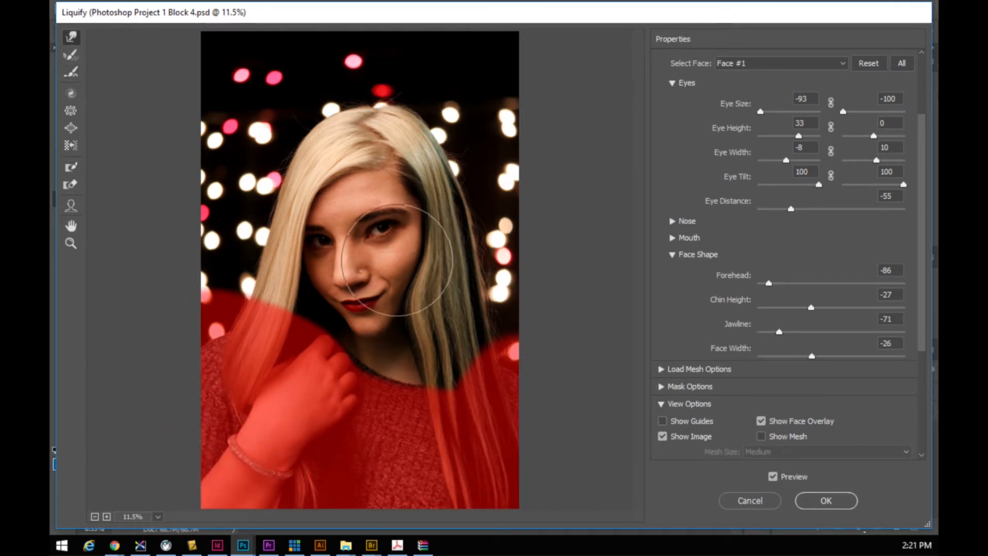
key(bracketright)
key(bracketright)
key(bracketright)
key(bracketright)
key(bracketright)
key(bracketright)
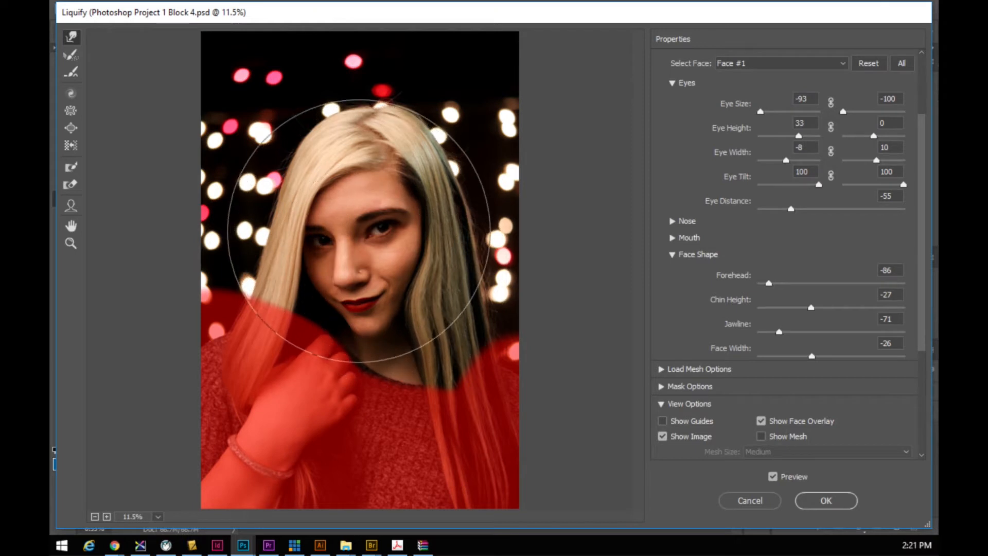
key(bracketright)
key(bracketright)
drag(368, 238, 367, 231)
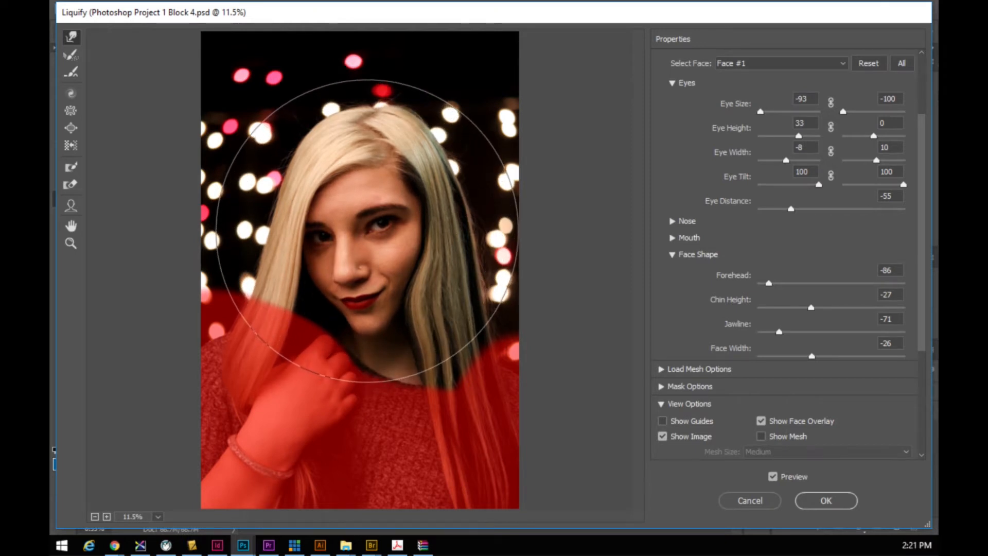
drag(370, 287, 368, 225)
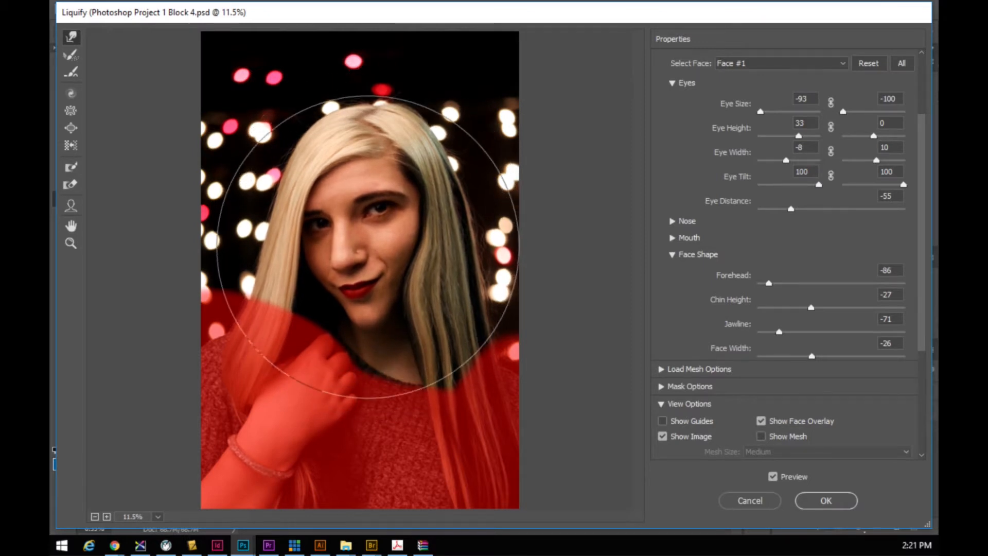
drag(386, 329, 381, 319)
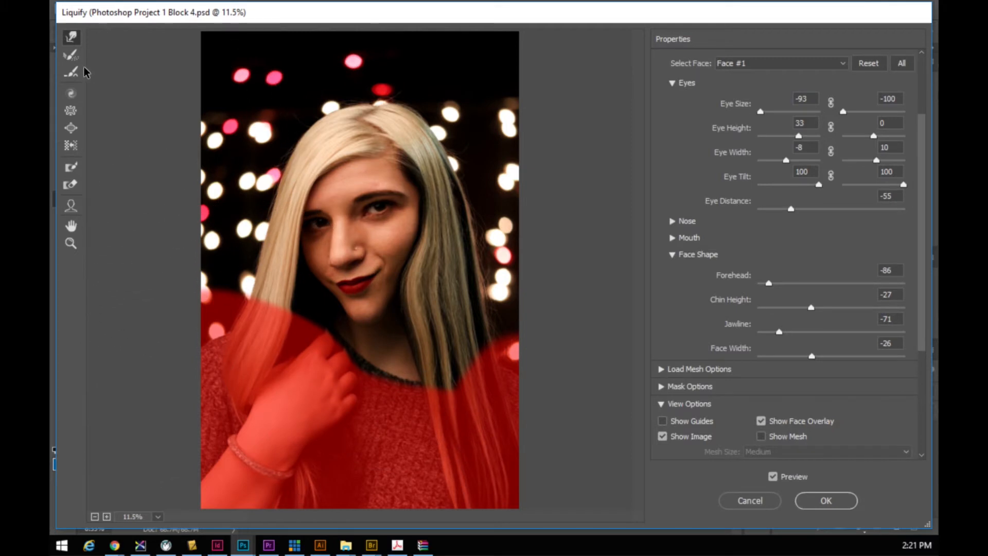
- Thaw the frozen lower part of the portrait with an enlarged Thaw Mask brush and apply the Liquify filter
click(75, 188)
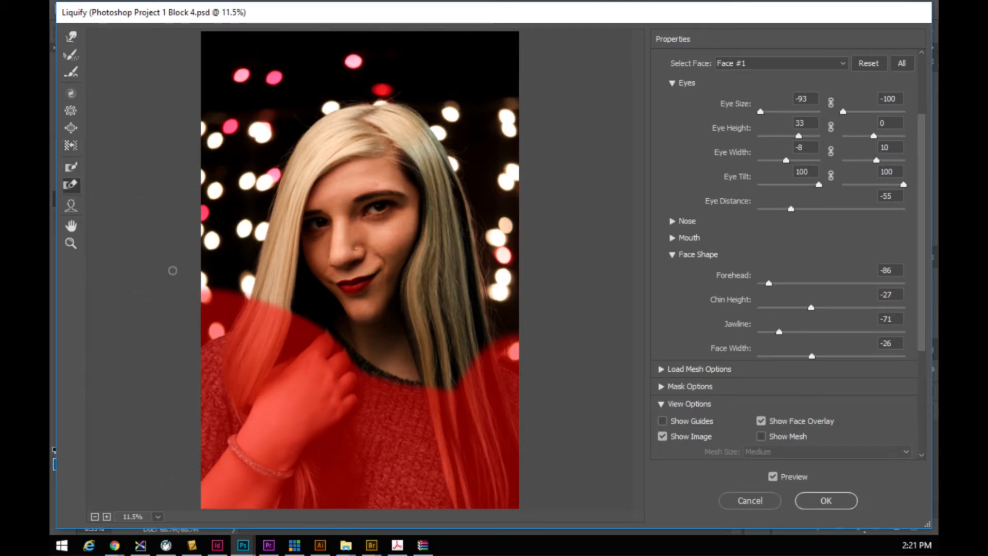
key(bracketright)
key(bracketright)
key(bracketright)
key(bracketright)
key(bracketright)
key(bracketright)
key(bracketright)
key(bracketright)
mouse_move(187, 292)
mouse_down()
mouse_move(267, 340)
mouse_move(313, 357)
mouse_move(243, 316)
mouse_move(438, 396)
mouse_move(529, 334)
mouse_move(424, 400)
mouse_move(469, 382)
mouse_move(548, 378)
mouse_move(606, 446)
mouse_move(317, 509)
mouse_move(460, 520)
mouse_move(276, 431)
mouse_move(183, 423)
mouse_move(199, 326)
mouse_up()
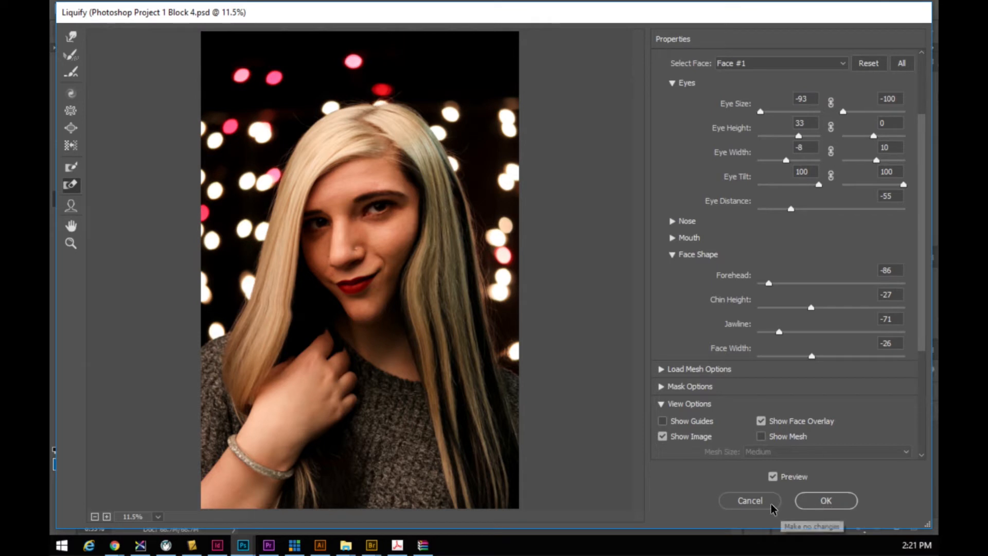
click(822, 506)
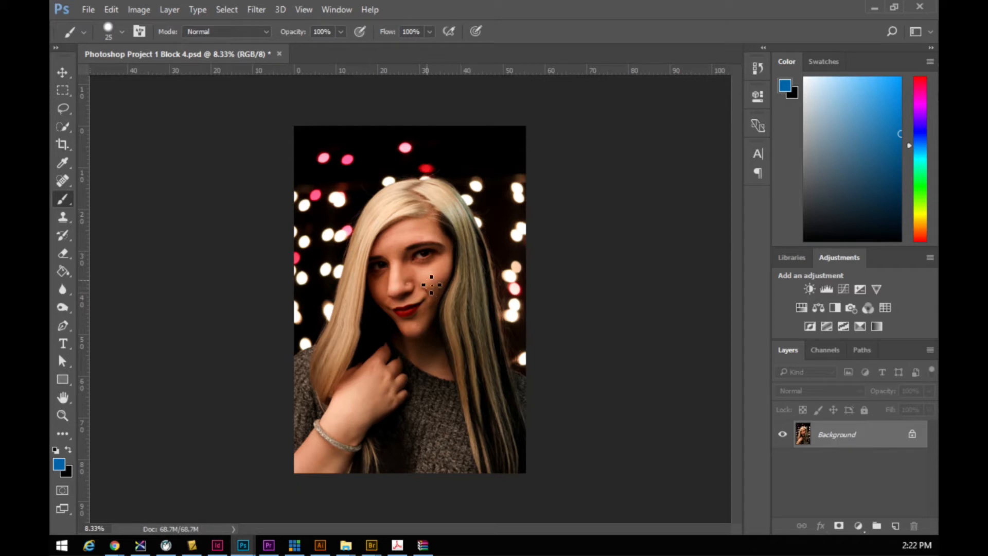
- Undo and redo the Liquify filter to compare both versions, leaving the original face in place
key(ctrl+z)
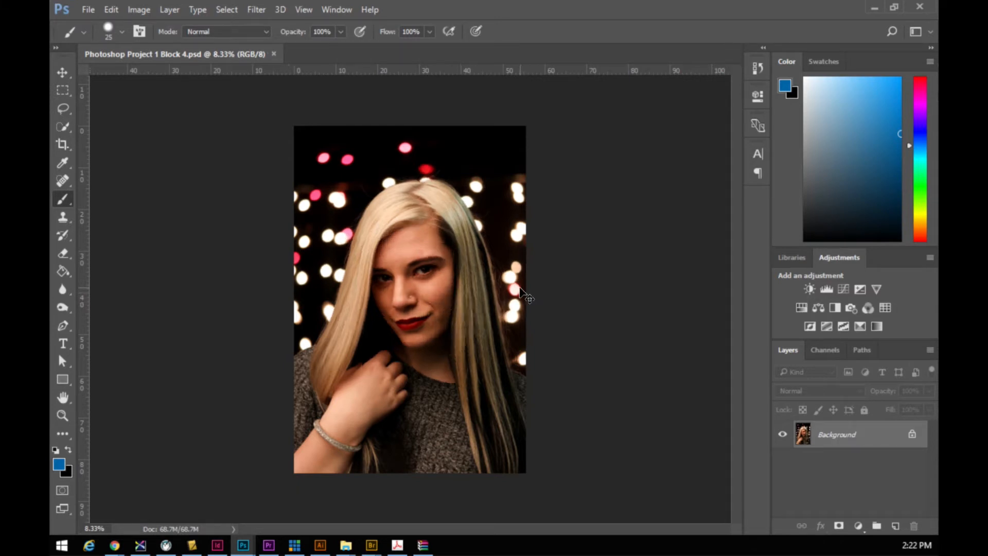
key(ctrl+z)
key(ctrl+z)
key(ctrl+z)
key(ctrl+z)
key(ctrl+z)
key(ctrl+z)
- Make more room for the layer list and add a Hue/Saturation adjustment layer with saturation -100
drag(831, 246, 839, 181)
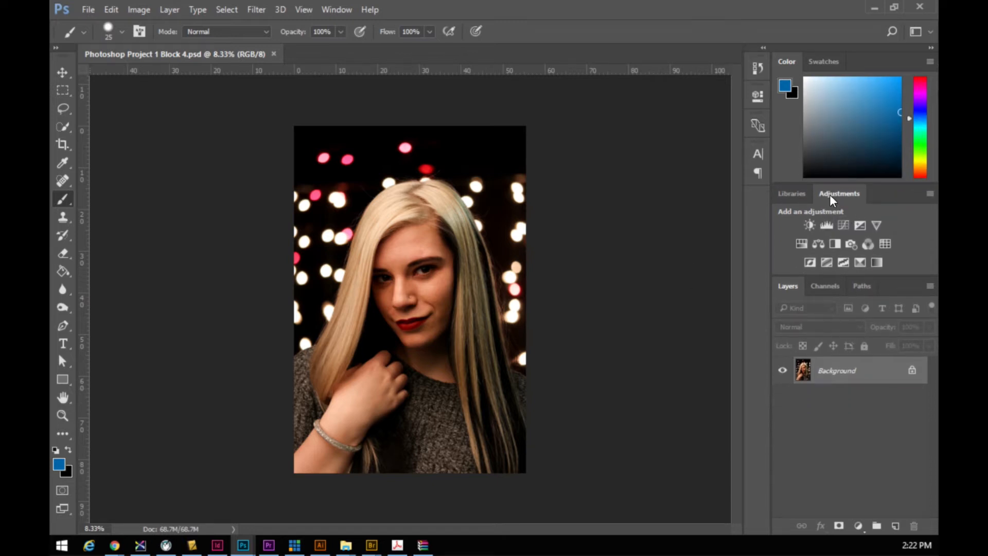
click(802, 244)
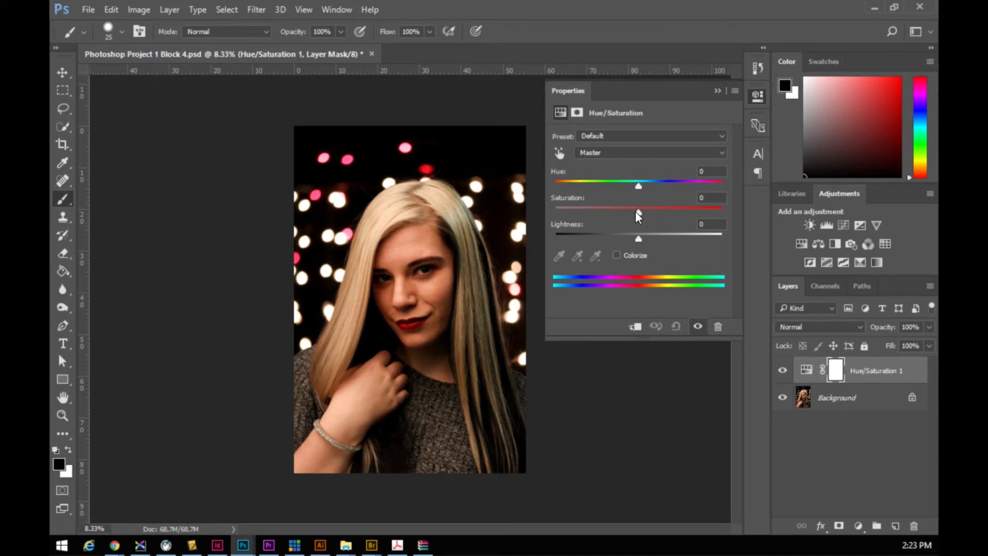
drag(641, 212, 537, 210)
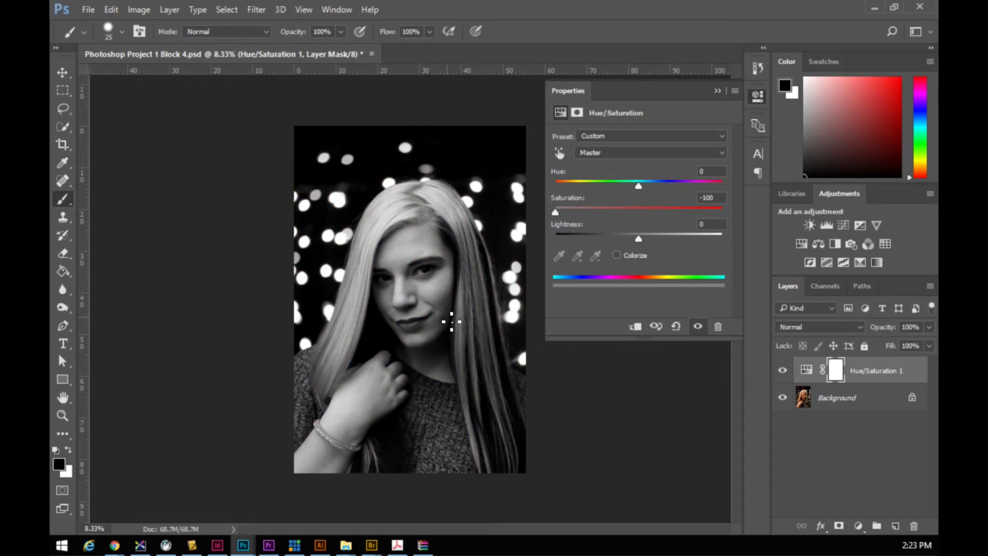
click(716, 92)
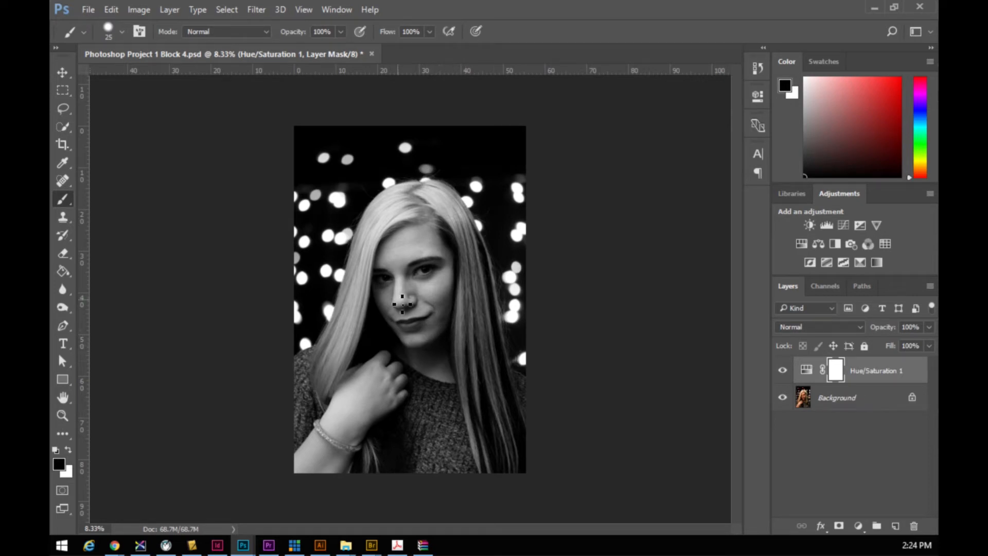
- Set up a soft Brush of 400 px with 0% hardness for painting on the adjustment layer's mask
key(bracketright)
key(bracketright)
key(bracketright)
key(bracketright)
key(bracketright)
key(bracketright)
key(bracketright)
key(bracketright)
key(bracketright)
key(bracketright)
key(bracketright)
key(bracketright)
key(bracketright)
key(bracketright)
key(bracketright)
key(bracketright)
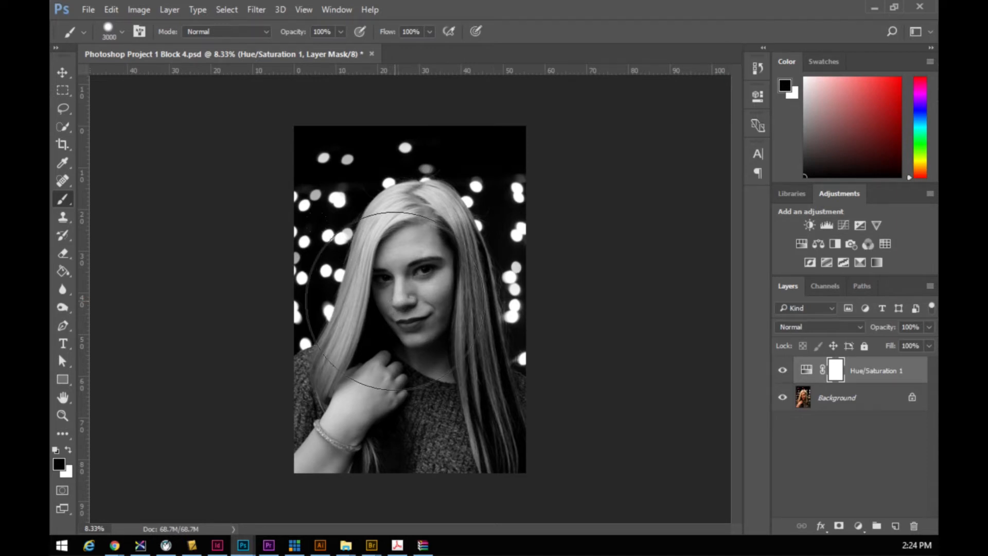
key(bracketleft)
key(bracketleft)
key(bracketleft)
key(bracketleft)
key(bracketleft)
key(bracketleft)
key(bracketleft)
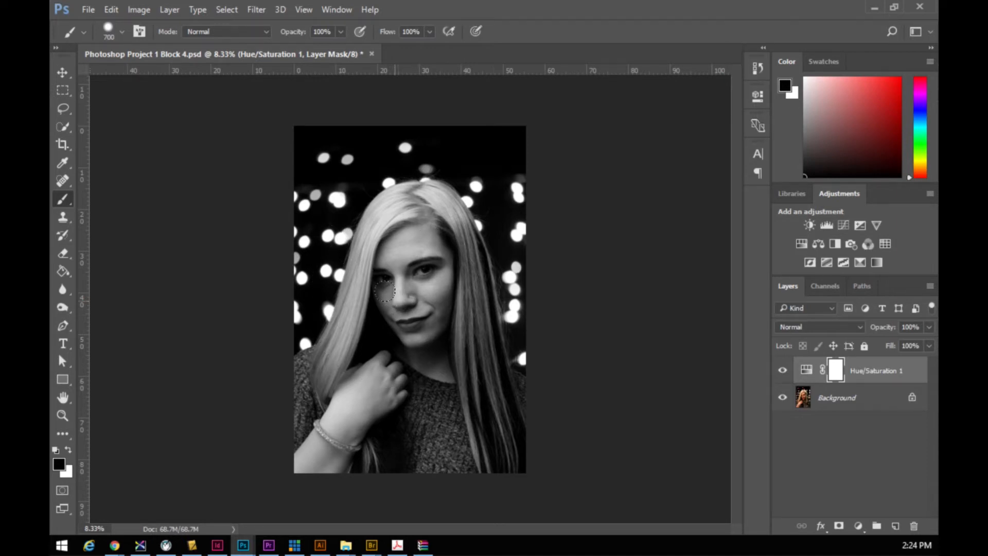
key(bracketleft)
key(bracketleft)
key(bracketleft)
key(bracketleft)
key(bracketleft)
key(bracketleft)
key(bracketleft)
key(bracketleft)
key(bracketleft)
key(bracketleft)
key(bracketleft)
key(bracketleft)
key(bracketleft)
key(bracketleft)
key(bracketleft)
key(bracketleft)
key(bracketleft)
key(bracketleft)
key(bracketleft)
key(bracketleft)
key(bracketleft)
key(bracketright)
right_click(400, 184)
drag(535, 252, 454, 269)
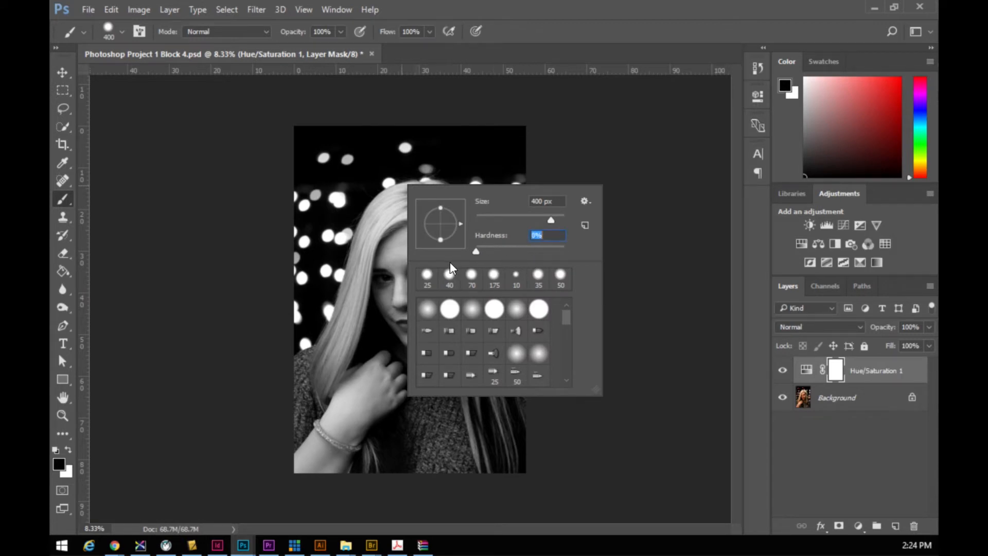
click(364, 185)
- Paint black on the Hue/Saturation mask over the background lights and all the hair with a 700 px brush
mouse_move(404, 214)
mouse_down()
mouse_move(368, 236)
mouse_move(433, 214)
mouse_move(452, 231)
mouse_move(428, 206)
mouse_move(387, 209)
mouse_move(444, 194)
mouse_move(393, 187)
mouse_move(359, 223)
mouse_move(378, 205)
mouse_move(350, 256)
mouse_move(365, 254)
mouse_move(374, 234)
mouse_move(366, 298)
mouse_move(323, 390)
mouse_move(319, 366)
mouse_move(344, 325)
mouse_move(355, 273)
mouse_move(342, 331)
mouse_move(340, 319)
mouse_move(309, 358)
mouse_move(338, 308)
mouse_move(332, 227)
mouse_move(340, 199)
mouse_move(339, 268)
mouse_move(360, 148)
mouse_move(314, 172)
mouse_move(311, 144)
mouse_move(428, 132)
mouse_move(431, 146)
mouse_move(420, 169)
mouse_move(335, 168)
mouse_move(283, 180)
mouse_move(339, 217)
mouse_move(323, 217)
mouse_move(295, 247)
mouse_move(301, 324)
mouse_up()
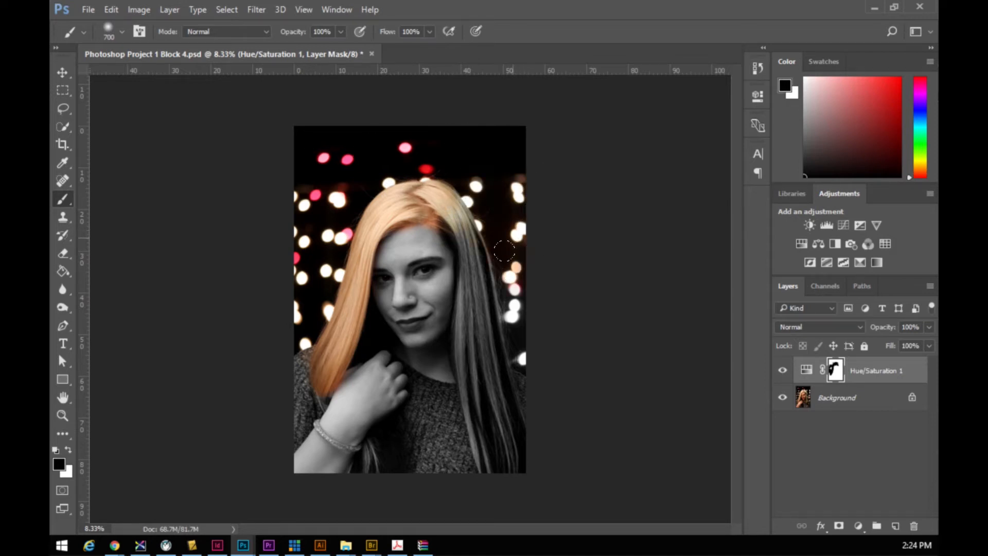
drag(470, 277, 470, 345)
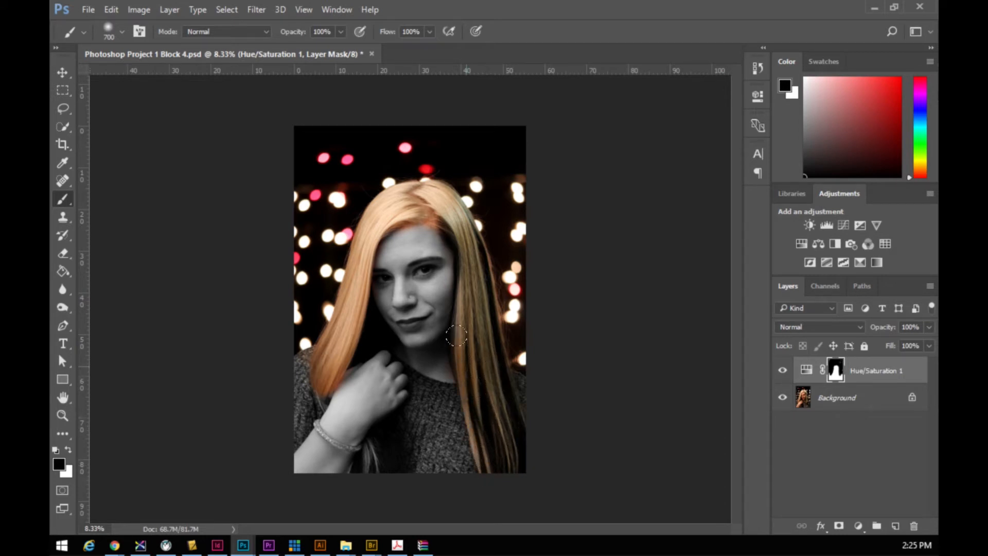
drag(471, 282, 484, 262)
- Reveal colour on parts of the face with black, and paint the mask white again over the whole face
drag(379, 258, 433, 289)
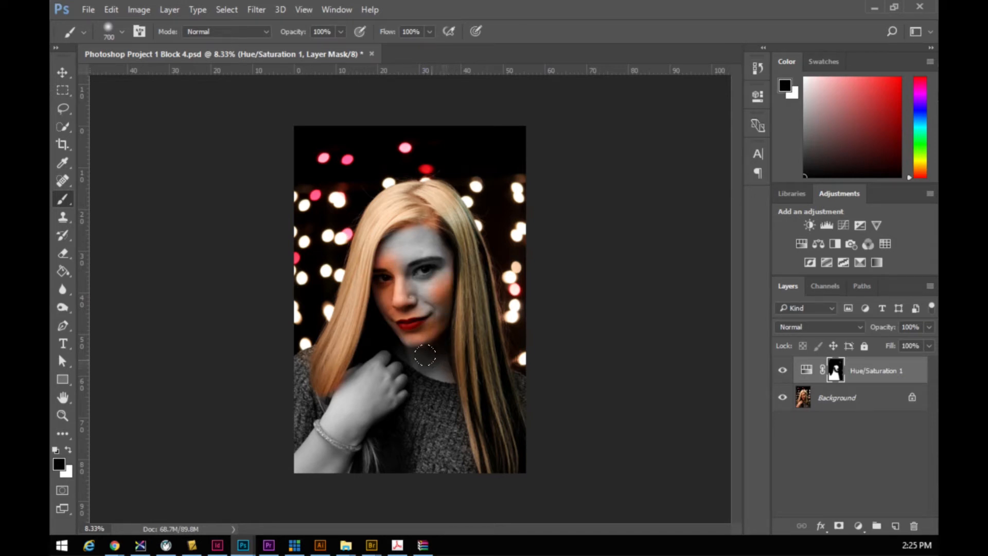
key(x)
mouse_move(404, 364)
mouse_down()
mouse_move(412, 317)
mouse_move(406, 346)
mouse_move(392, 319)
mouse_up()
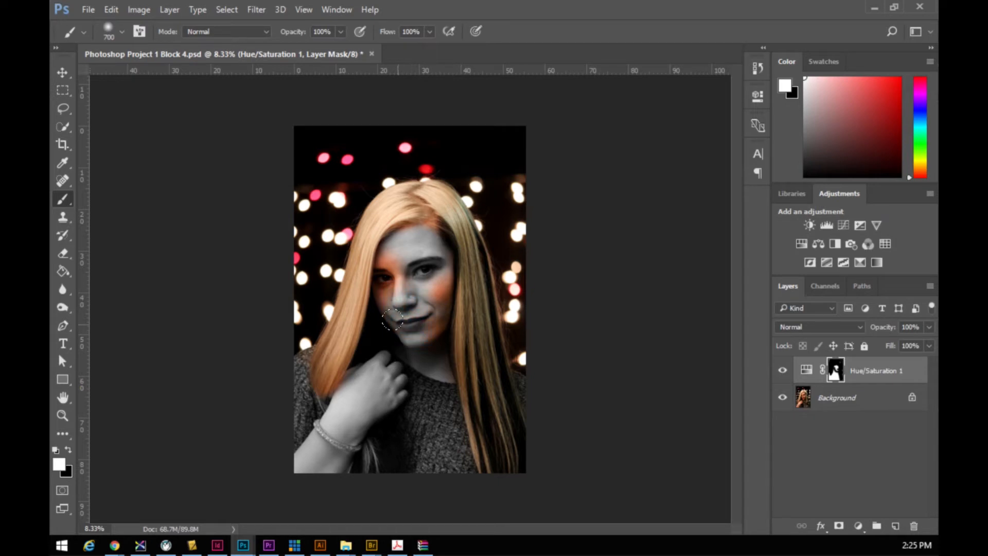
drag(392, 252, 378, 308)
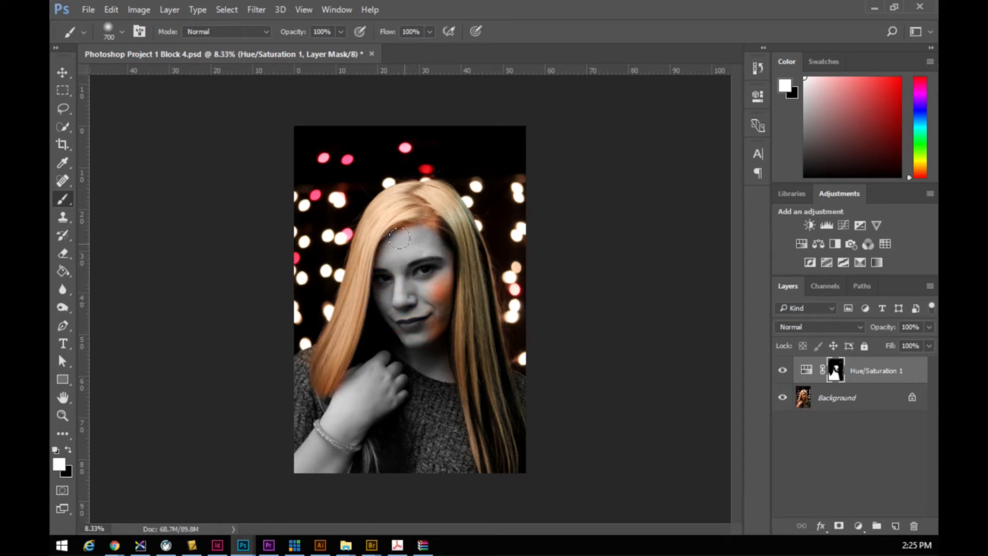
drag(431, 234, 425, 324)
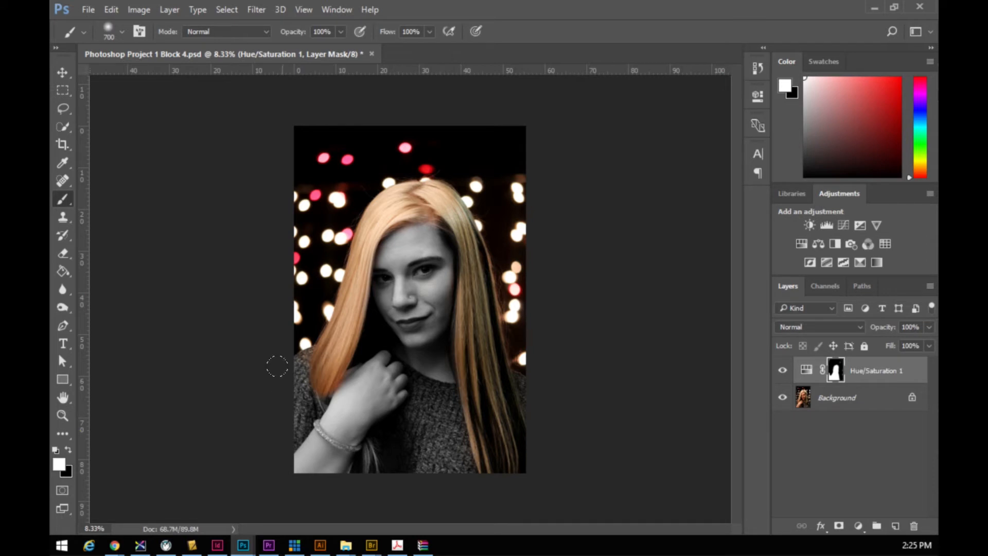
- Reduce the brush to 250 px and paint white on the mask over the sweater shoulder at the image's left edge
key(bracketleft)
key(bracketleft)
key(bracketleft)
key(bracketleft)
key(bracketleft)
mouse_move(305, 365)
mouse_down()
mouse_move(316, 353)
mouse_move(300, 371)
mouse_up()
- Touch up the mask with black along the hairline beside the forehead, restoring colour to the hair and roots
key(z)
drag(388, 258, 389, 252)
click(389, 252)
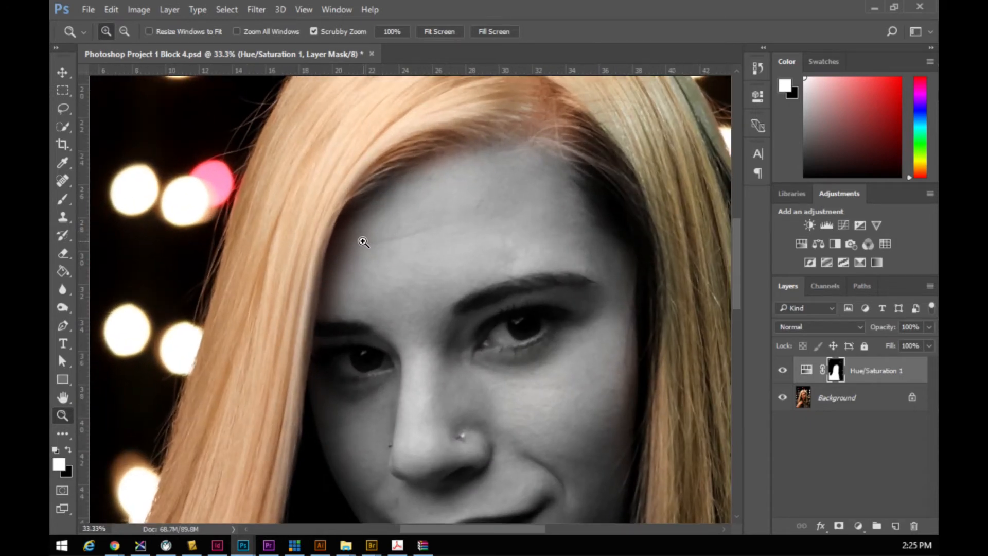
key(b)
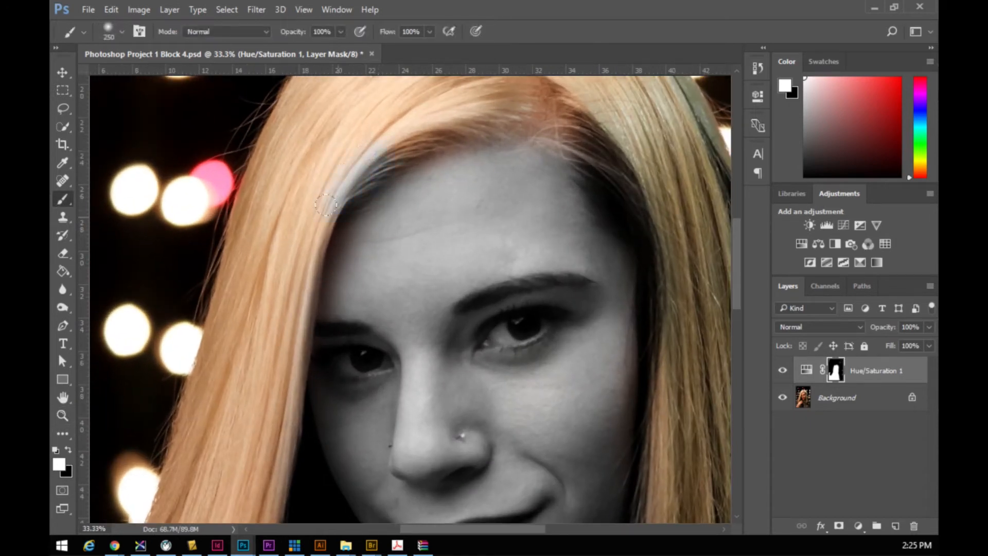
key(x)
mouse_move(322, 198)
mouse_down()
mouse_move(377, 140)
mouse_move(417, 118)
mouse_up()
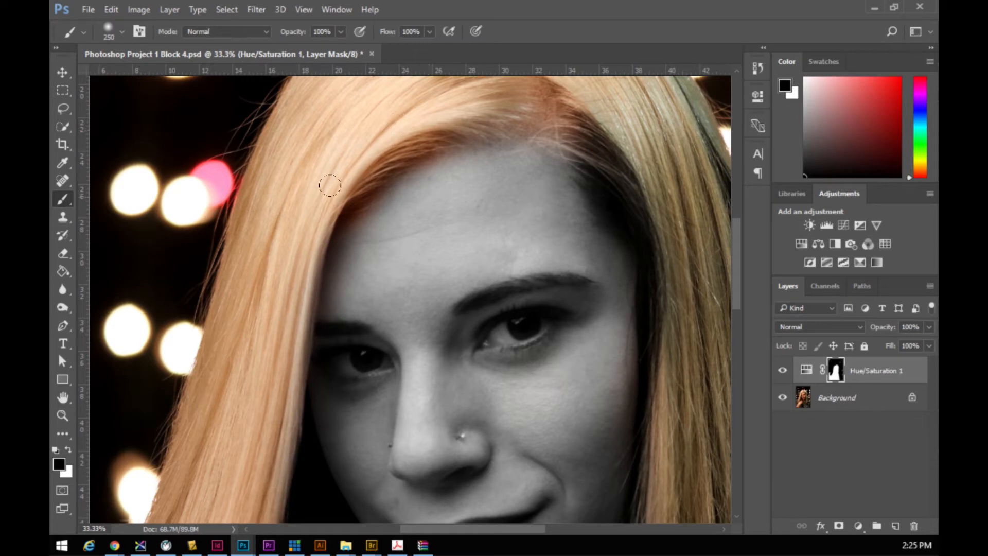
- Paint black on the mask over the lips to bring back their red colour
key(x)
drag(443, 444, 402, 292)
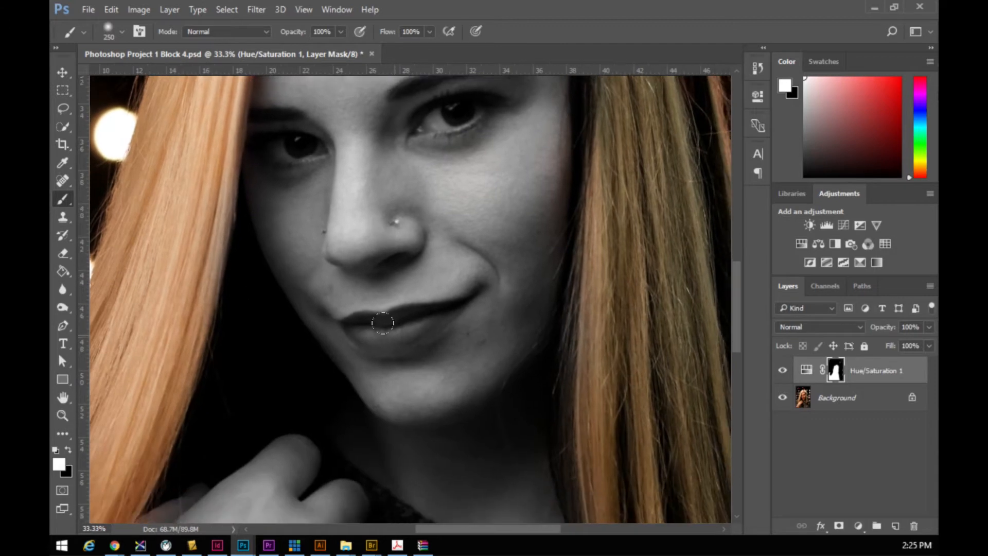
key(z)
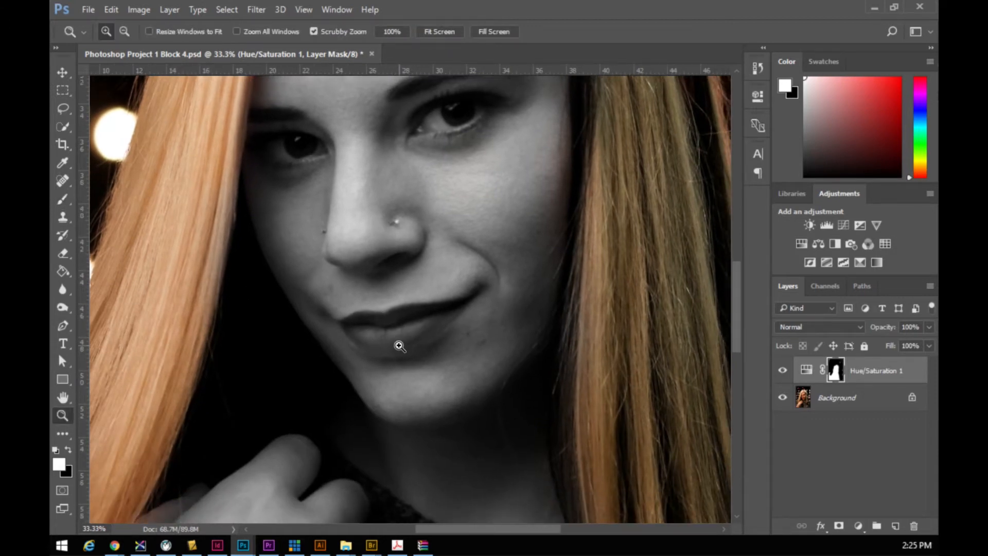
click(400, 346)
click(399, 346)
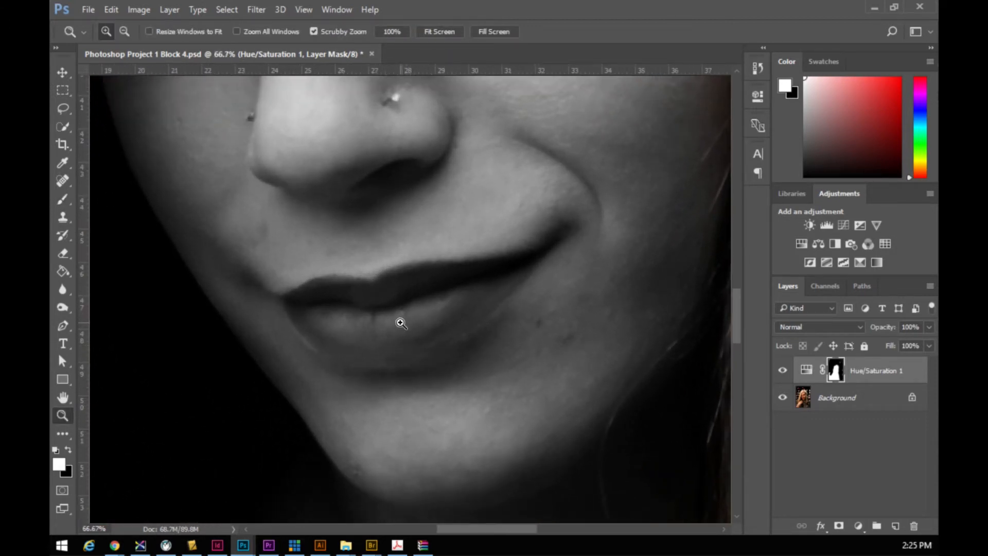
key(b)
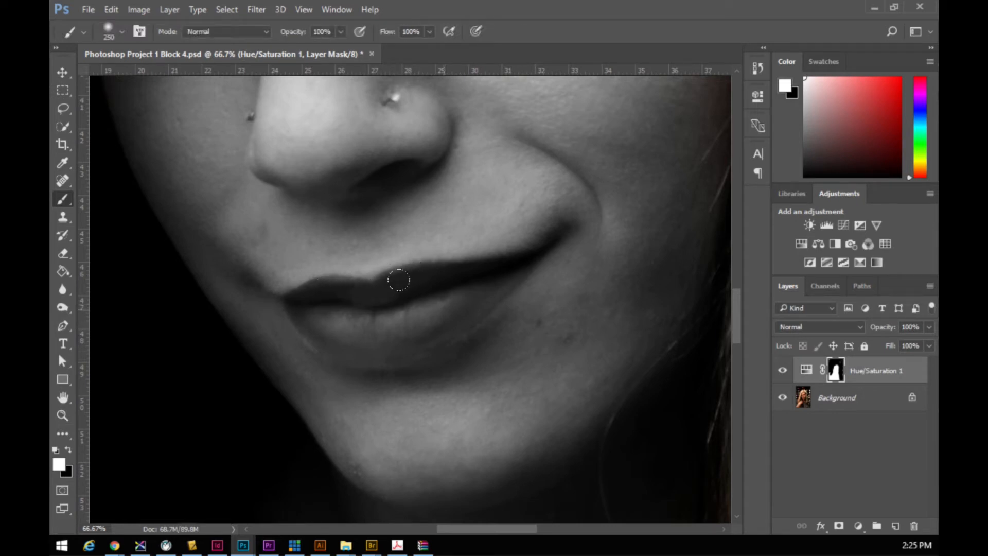
key(x)
mouse_move(355, 288)
mouse_down()
mouse_move(281, 288)
mouse_move(343, 281)
mouse_move(267, 275)
mouse_move(437, 248)
mouse_move(498, 218)
mouse_up()
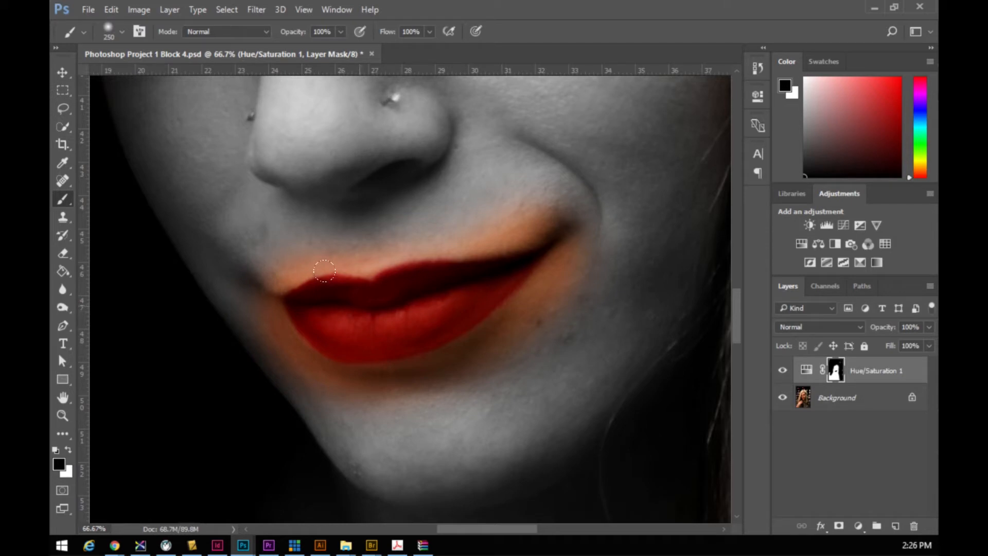
- Set the brush hardness to 67% and dab black on the mask just below the nose
right_click(353, 265)
drag(462, 365, 508, 366)
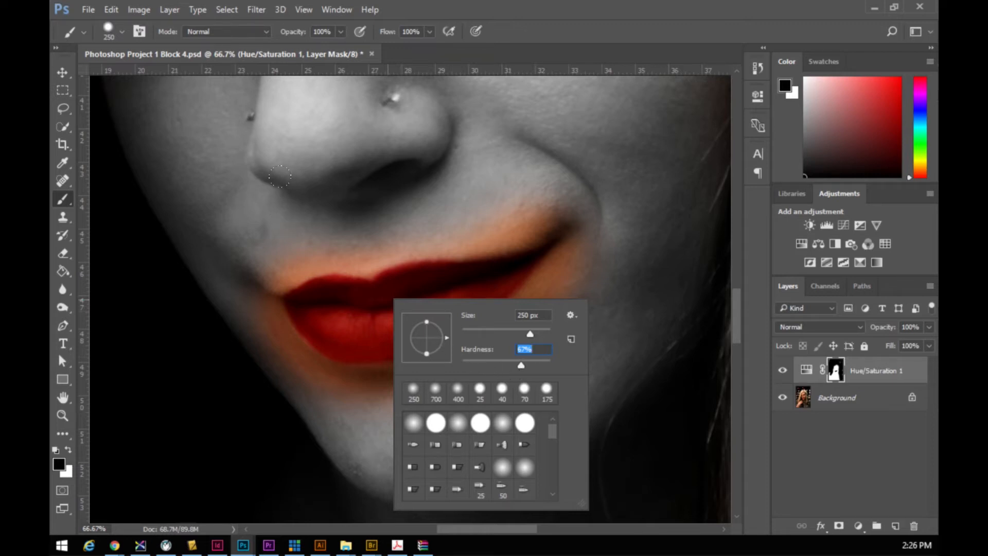
click(352, 201)
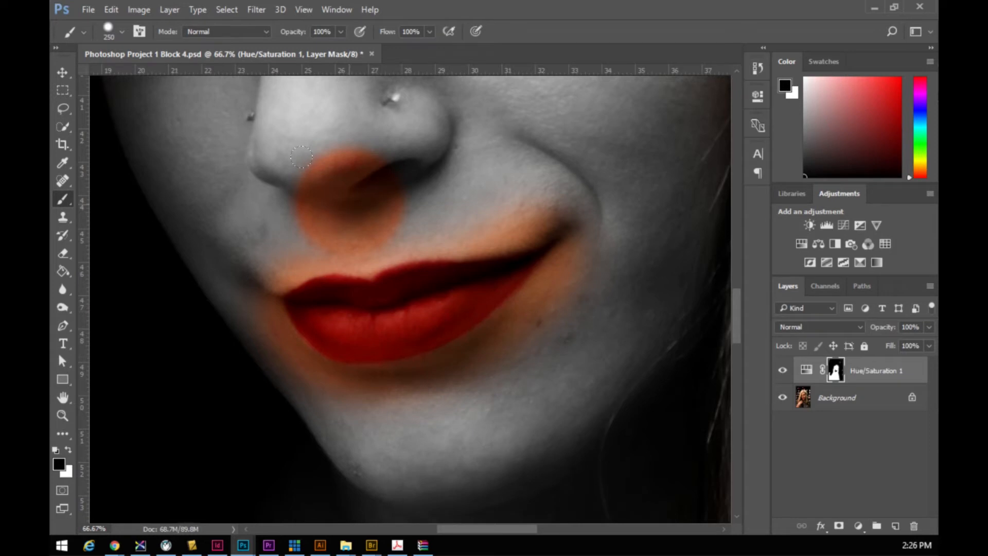
- Undo the black dab below the nose and switch the paint colour to white
key(x)
key(ctrl+z)
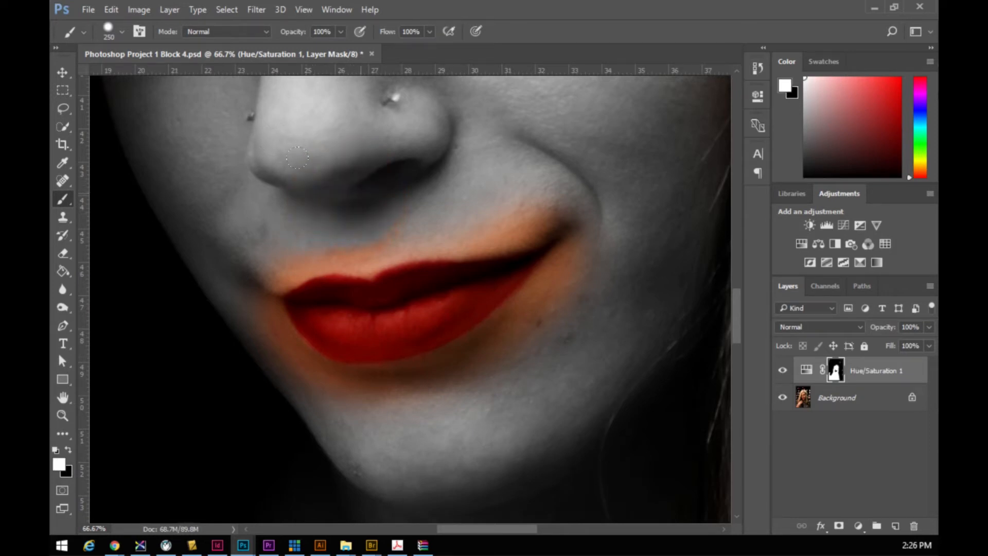
- Reduce the brush to 70 px and paint white on the mask over the coloured skin surrounding the lips
key(bracketleft)
key(bracketleft)
key(bracketleft)
key(bracketleft)
key(bracketleft)
key(bracketleft)
key(bracketleft)
key(bracketleft)
key(bracketleft)
key(bracketleft)
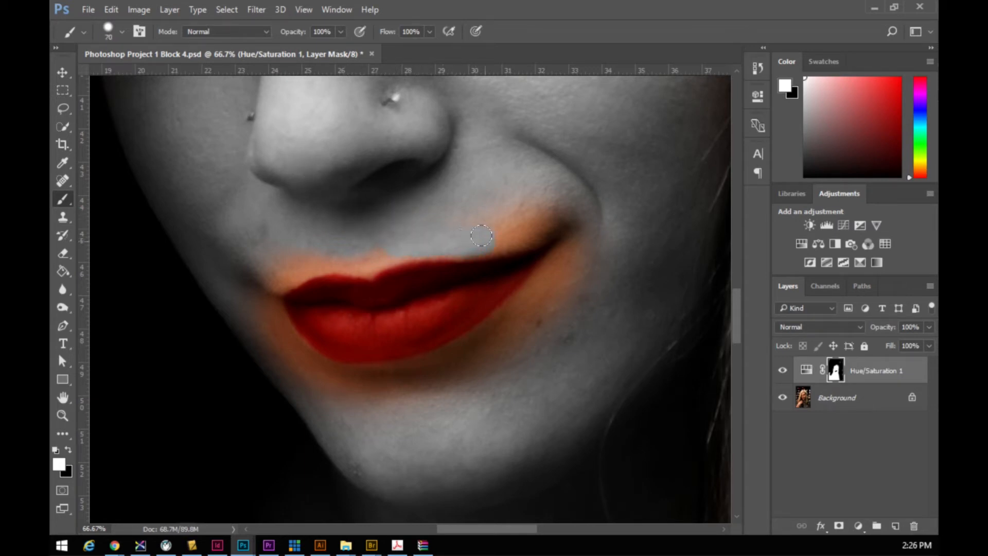
mouse_move(501, 236)
mouse_down()
mouse_move(527, 223)
mouse_move(507, 222)
mouse_up()
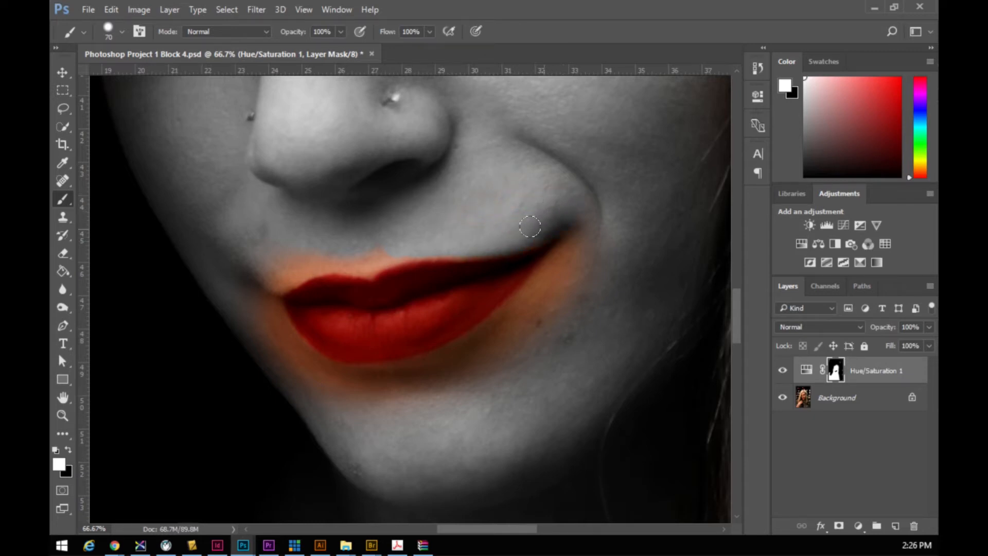
mouse_move(578, 242)
mouse_down()
mouse_move(541, 302)
mouse_move(581, 285)
mouse_move(518, 350)
mouse_move(474, 383)
mouse_move(536, 315)
mouse_move(449, 370)
mouse_move(462, 365)
mouse_move(516, 330)
mouse_move(434, 367)
mouse_move(511, 316)
mouse_move(583, 240)
mouse_move(461, 354)
mouse_move(518, 303)
mouse_up()
mouse_move(454, 351)
mouse_down()
mouse_move(412, 372)
mouse_move(314, 383)
mouse_move(444, 384)
mouse_move(405, 397)
mouse_move(320, 389)
mouse_move(252, 353)
mouse_move(359, 380)
mouse_move(418, 371)
mouse_move(335, 379)
mouse_move(425, 369)
mouse_up()
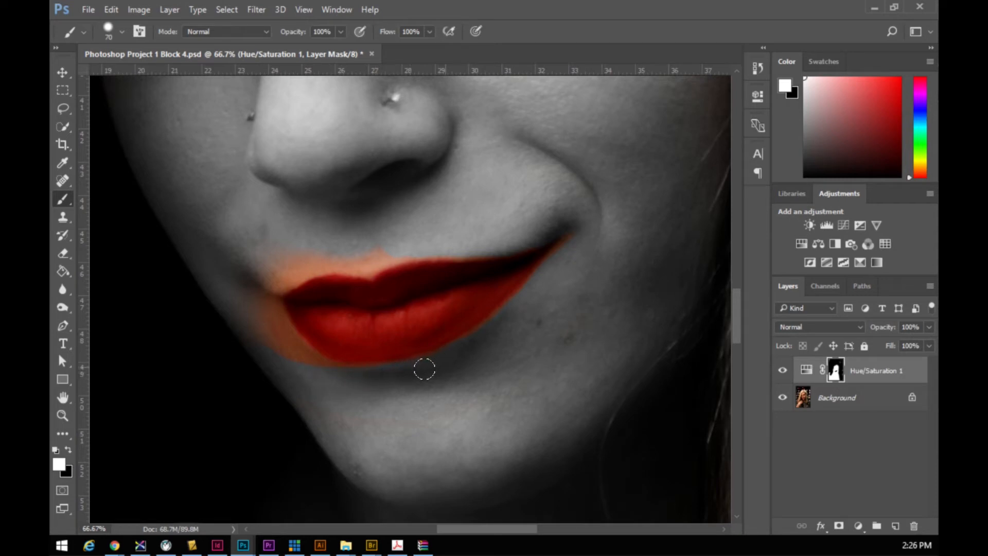
mouse_move(348, 381)
mouse_down()
mouse_move(313, 366)
mouse_move(258, 311)
mouse_move(254, 333)
mouse_up()
mouse_move(385, 226)
mouse_down()
mouse_move(372, 235)
mouse_move(390, 227)
mouse_move(379, 244)
mouse_move(415, 232)
mouse_move(360, 255)
mouse_move(314, 250)
mouse_move(253, 280)
mouse_move(246, 253)
mouse_move(269, 267)
mouse_move(353, 250)
mouse_up()
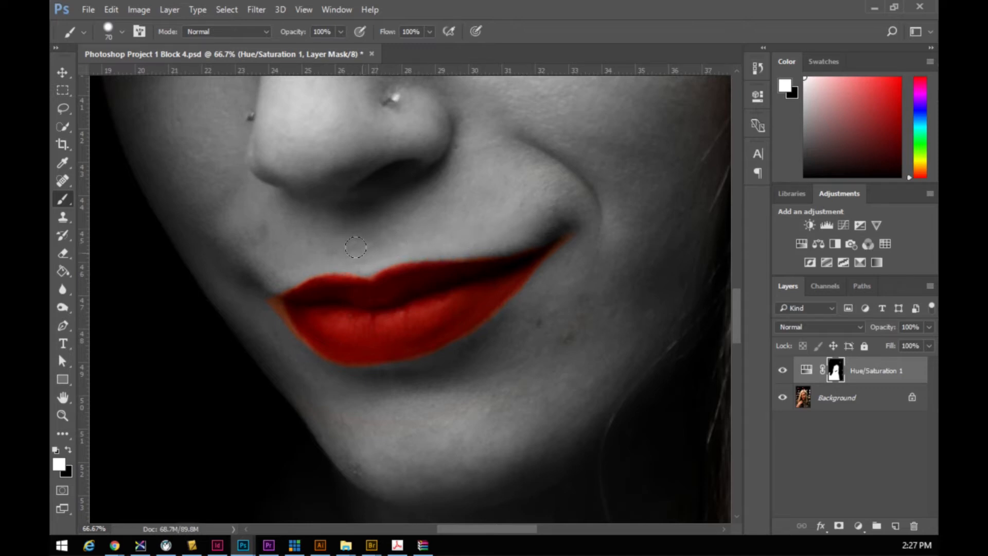
- Refine the mask with a 50 px brush, painting white closely along the lip edges and the mouth corner
key(bracketleft)
key(bracketleft)
key(bracketleft)
key(bracketleft)
key(bracketleft)
key(bracketleft)
key(bracketleft)
key(bracketright)
key(bracketright)
key(bracketright)
key(bracketright)
key(bracketright)
mouse_move(266, 319)
mouse_down()
mouse_move(260, 297)
mouse_move(328, 389)
mouse_move(477, 341)
mouse_up()
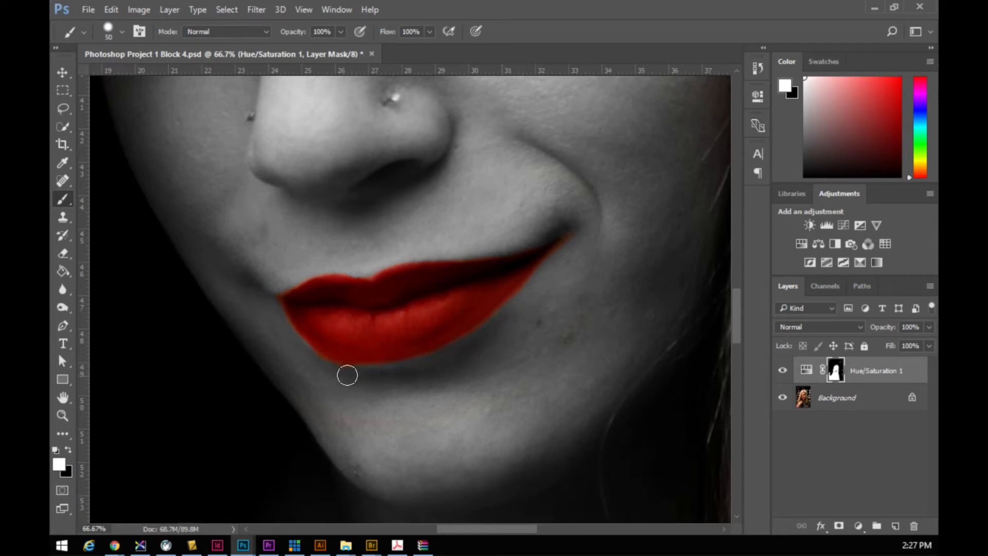
mouse_move(284, 342)
mouse_down()
mouse_move(272, 290)
mouse_move(302, 269)
mouse_up()
- Add a second Hue/Saturation adjustment layer and set its Hue to -94 to turn the hair, lights and lips purple
key(z)
alt+click(423, 230)
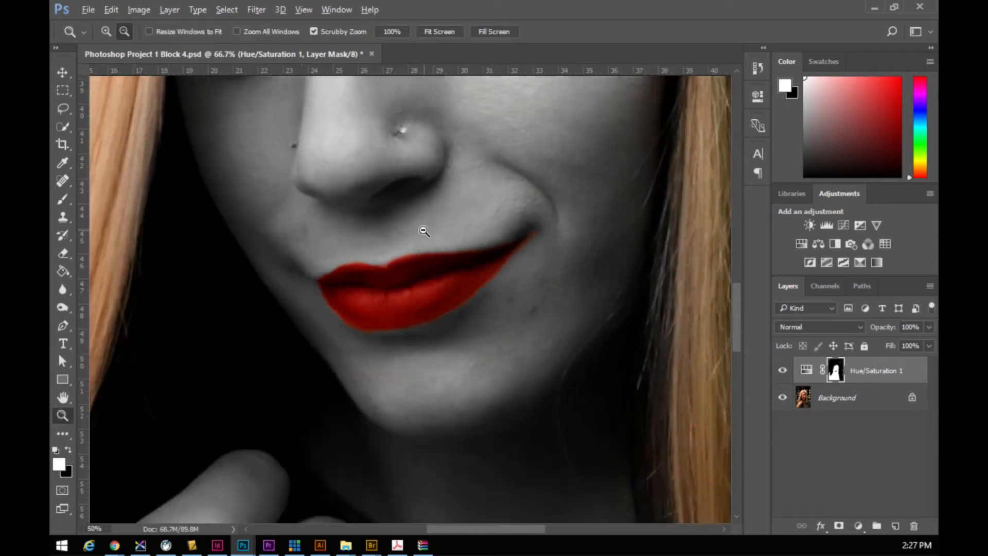
alt+click(423, 230)
alt+click(421, 233)
alt+click(400, 249)
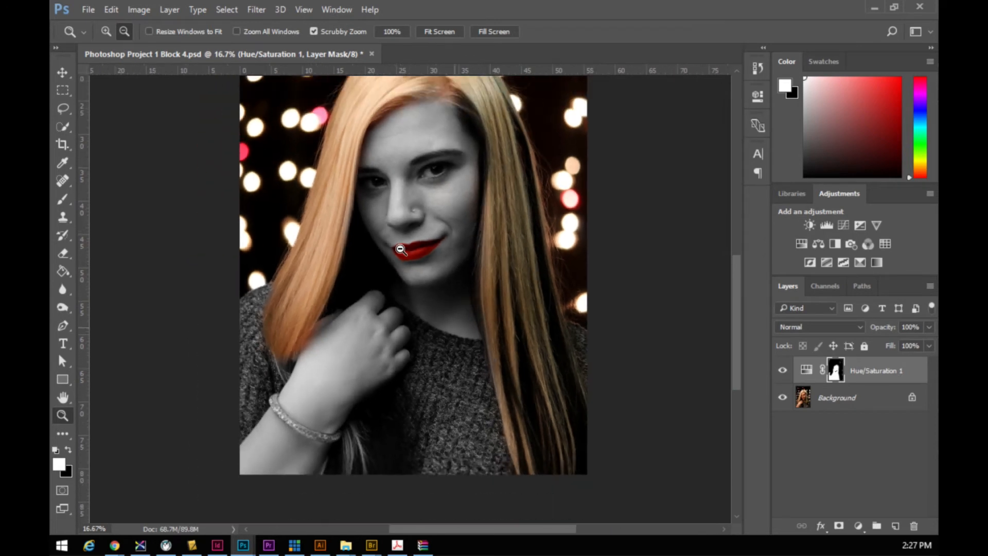
alt+click(401, 249)
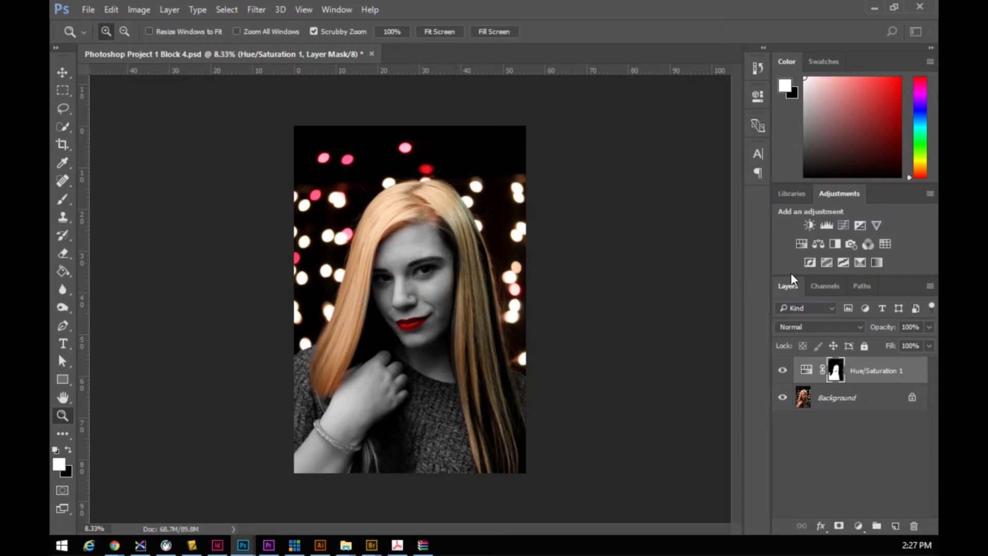
click(802, 244)
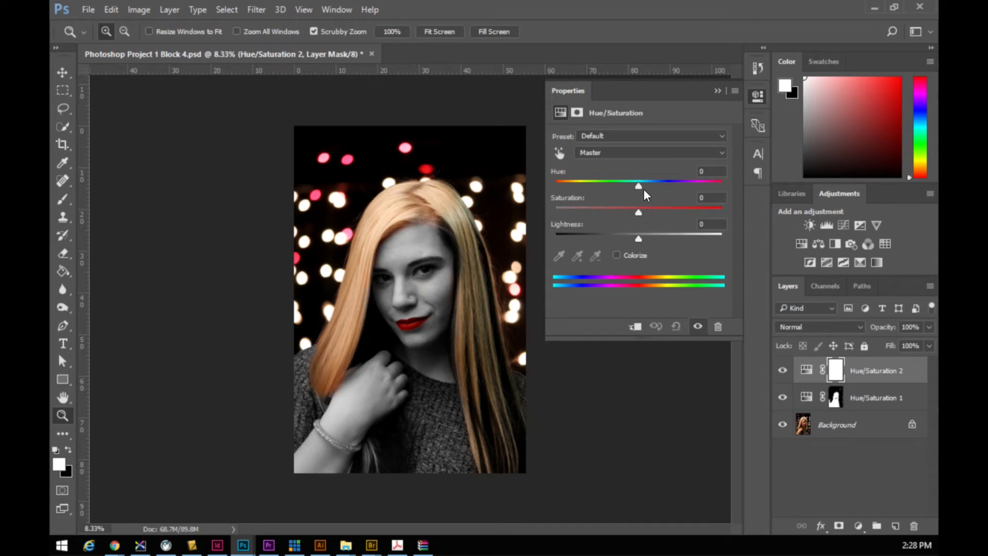
drag(640, 186, 666, 196)
drag(703, 193, 582, 192)
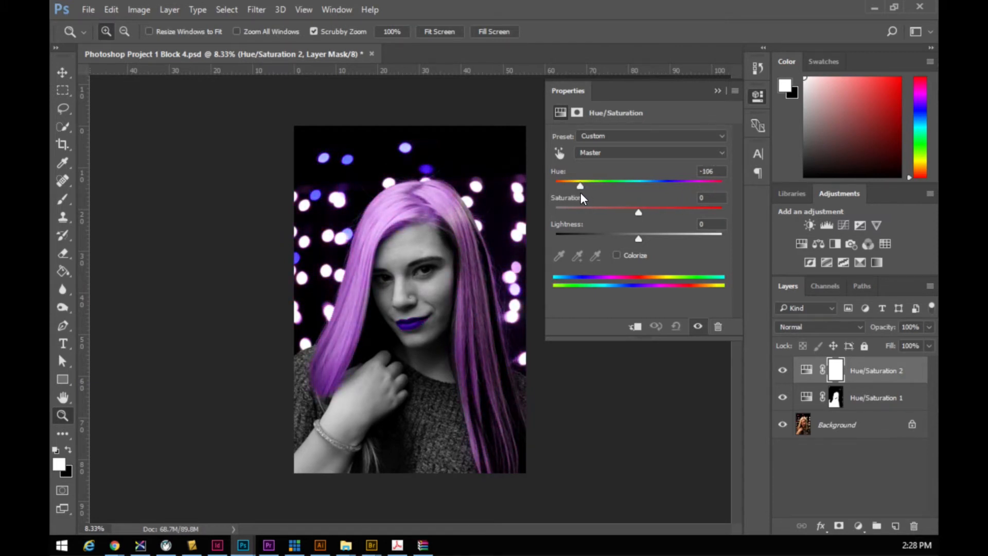
mouse_move(580, 193)
mouse_down()
mouse_move(705, 187)
mouse_move(563, 195)
mouse_move(585, 194)
mouse_up()
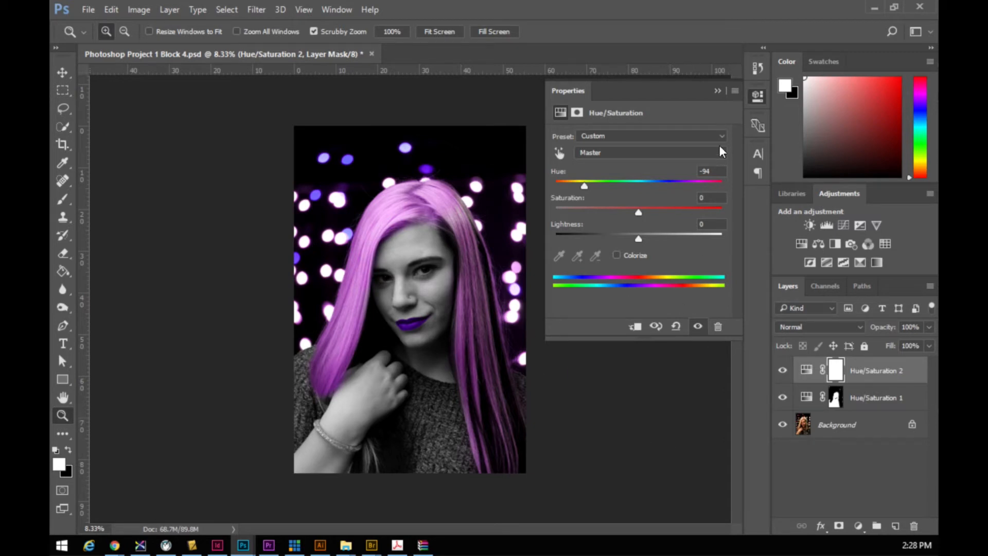
click(717, 90)
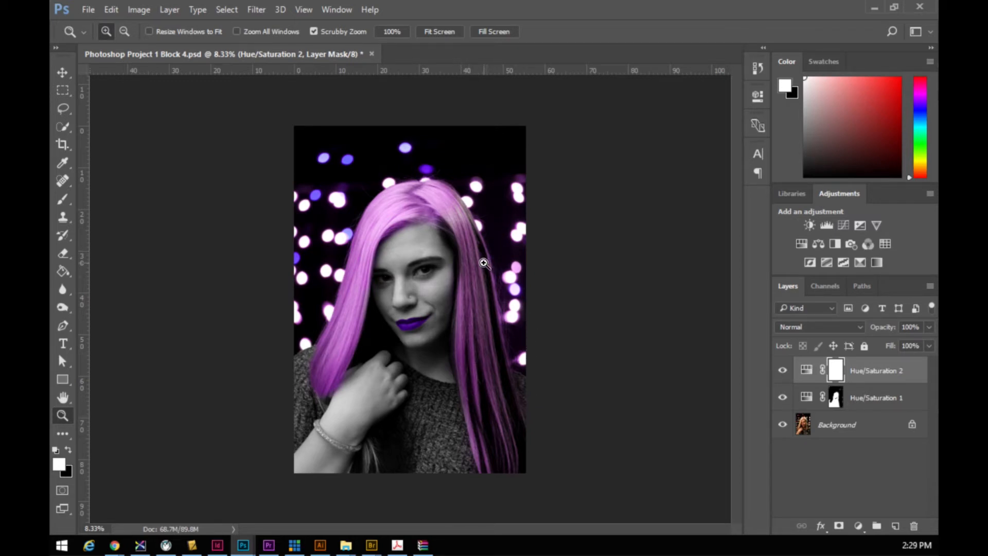
- Enlarge the brush to 900 px and lower its hardness to the softest setting
key(b)
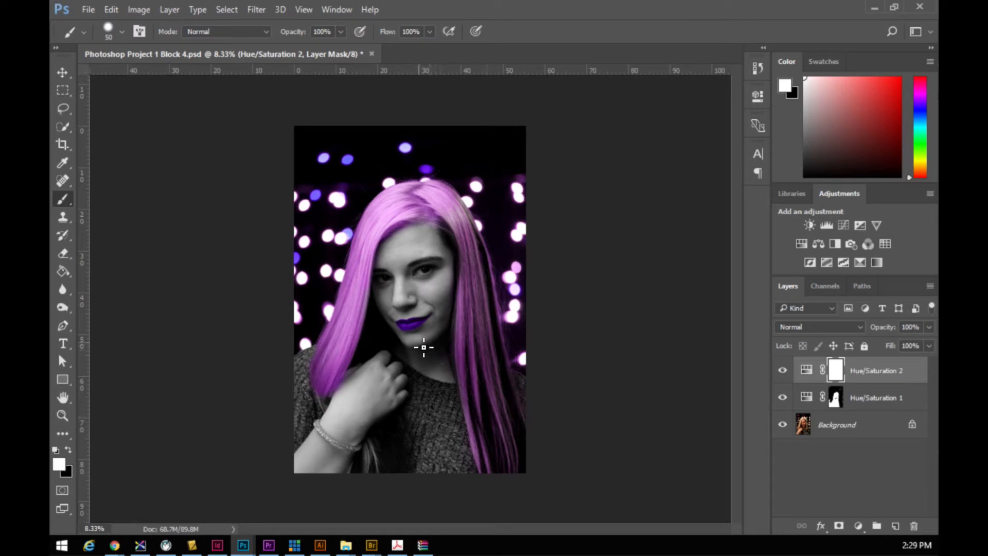
key(bracketright)
key(bracketright)
key(bracketright)
key(bracketright)
key(bracketright)
key(bracketright)
key(bracketright)
key(bracketright)
key(bracketright)
key(bracketright)
key(bracketright)
key(bracketright)
key(bracketright)
key(bracketright)
key(bracketright)
key(bracketright)
key(bracketright)
right_click(422, 147)
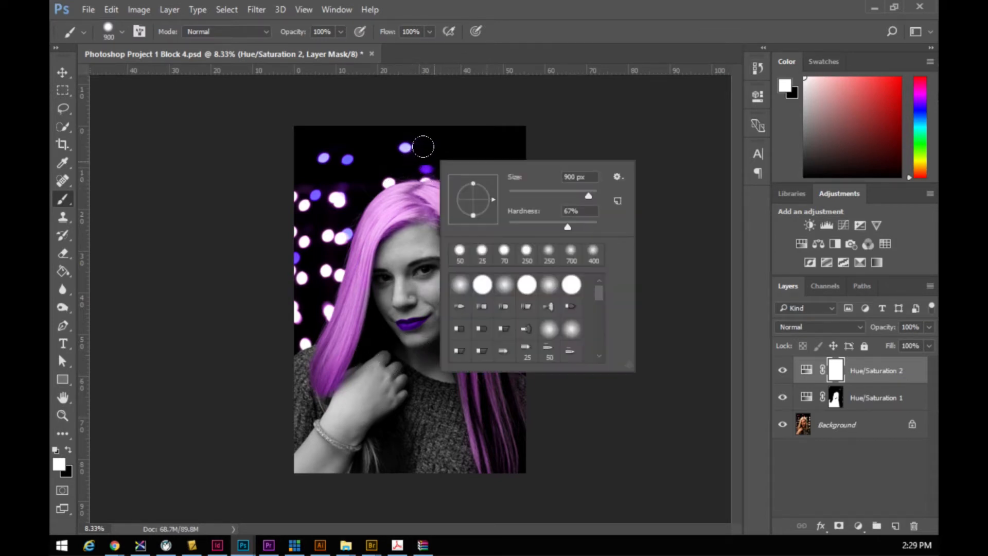
drag(567, 227, 510, 227)
click(327, 130)
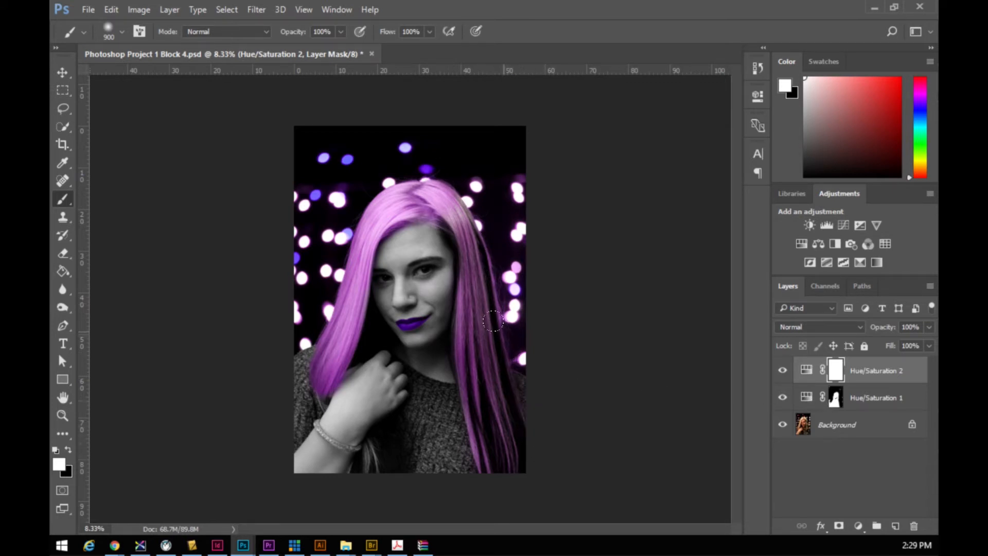
- Place g-featherswirl.jpg as a linked image directly above the Hue/Saturation 1 layer
click(835, 399)
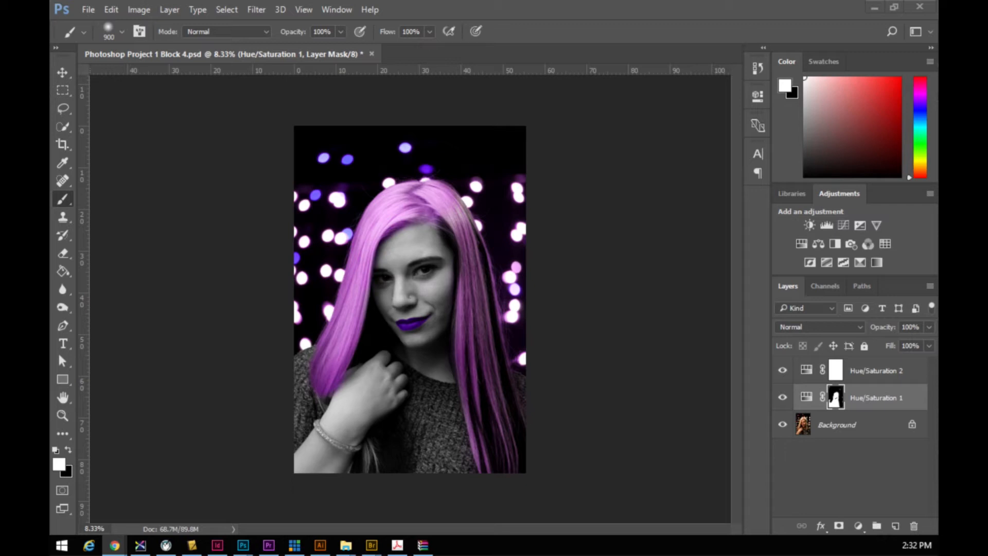
key(alt+Tab)
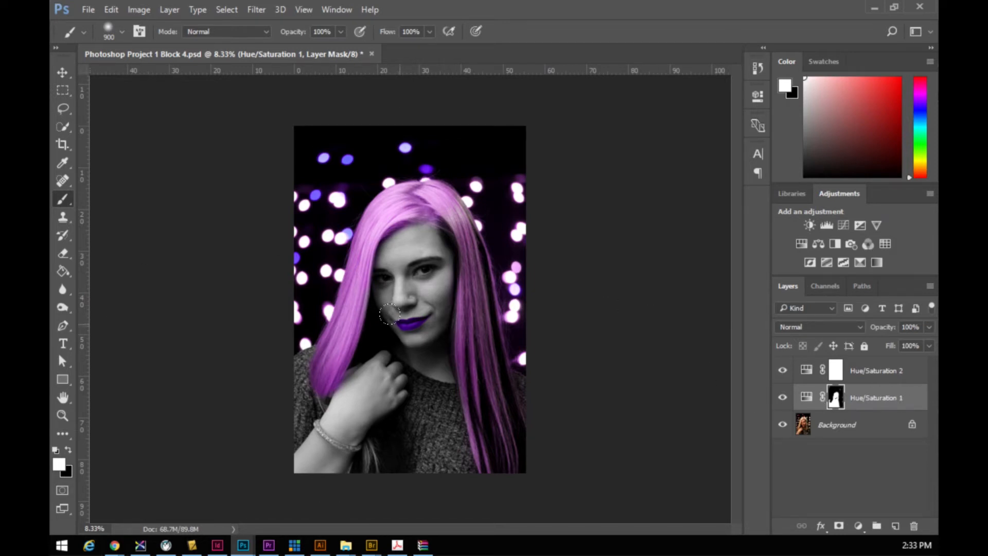
click(866, 399)
click(876, 375)
click(878, 405)
click(874, 399)
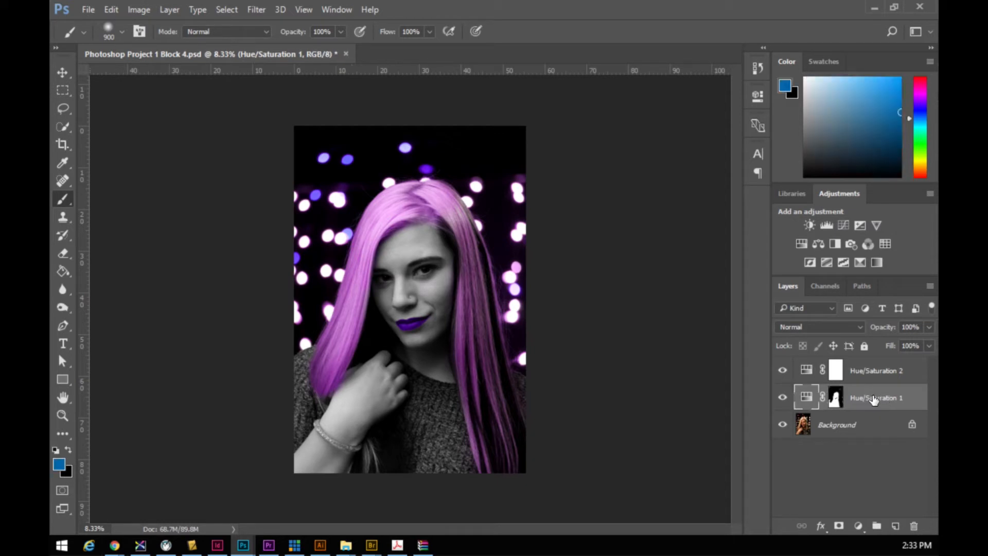
click(88, 9)
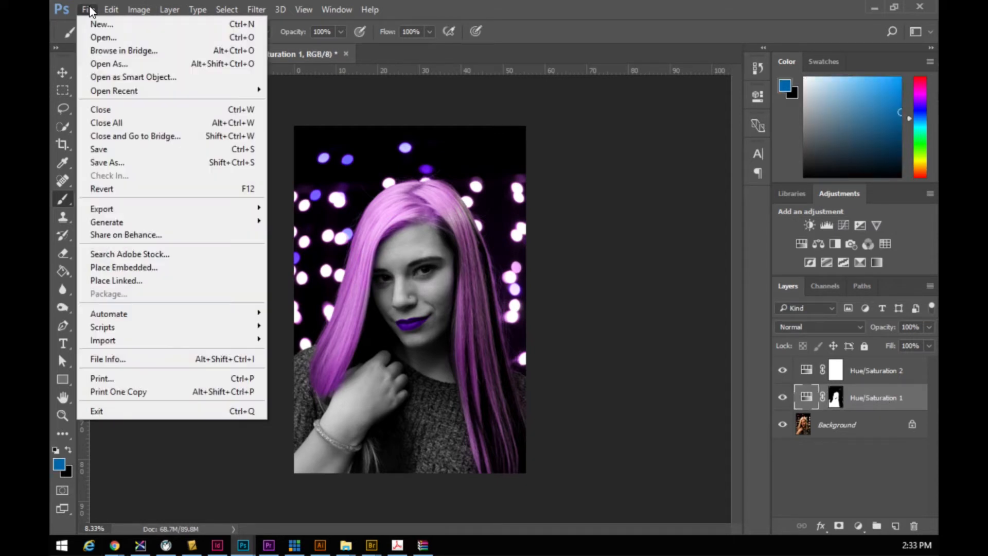
click(150, 280)
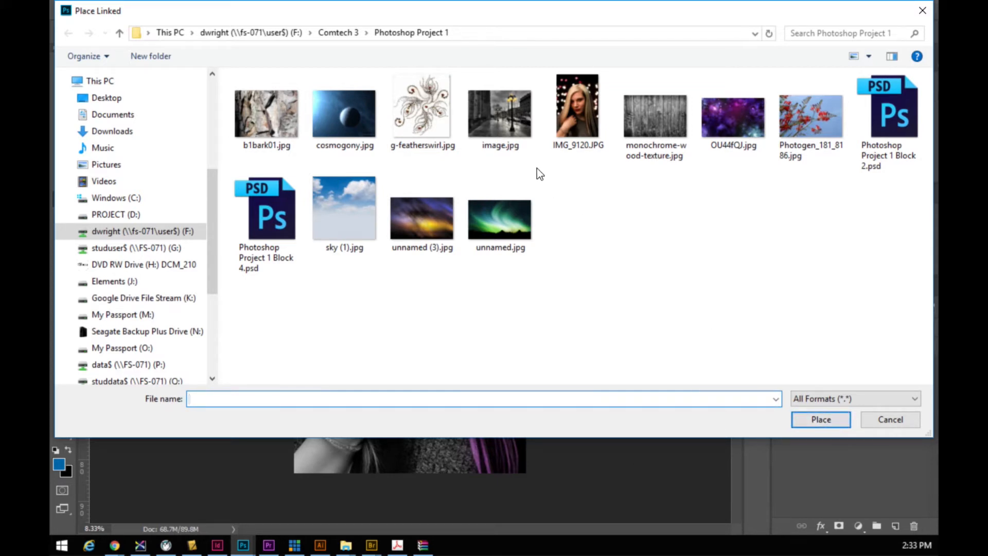
click(428, 114)
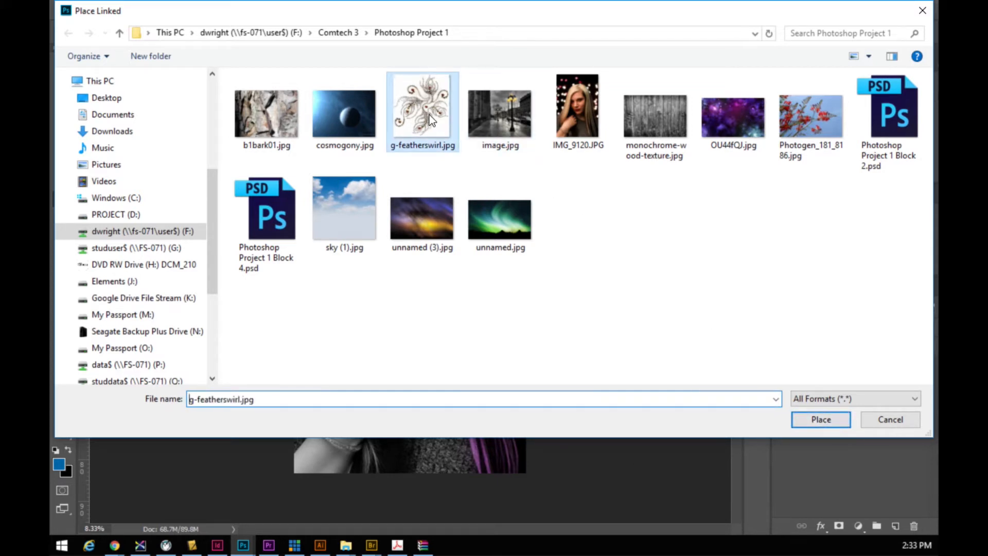
click(807, 419)
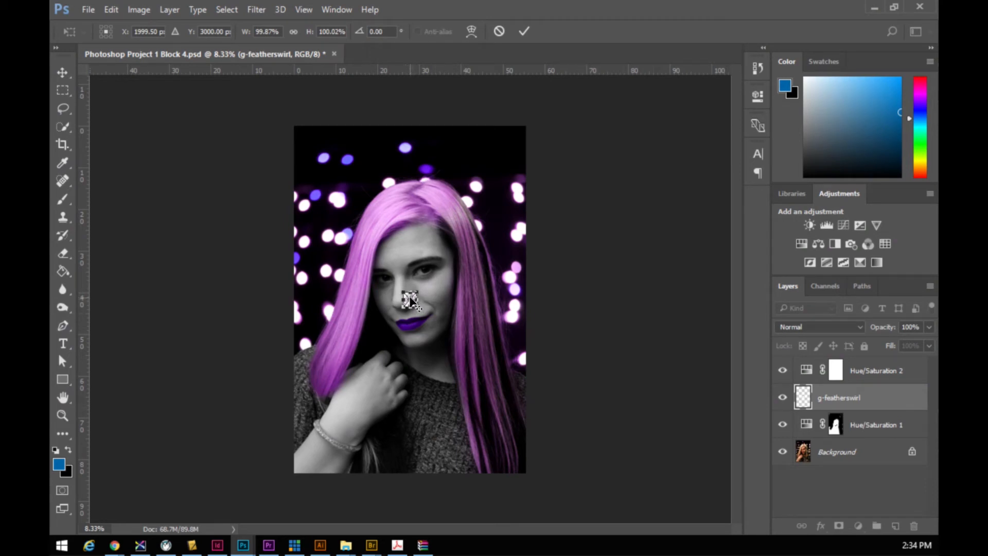
- Scale the placed swirl image to about 480%, position it over the hand and rotate it about -5.6 degrees
drag(411, 300, 484, 383)
drag(461, 350, 399, 425)
drag(328, 342, 336, 353)
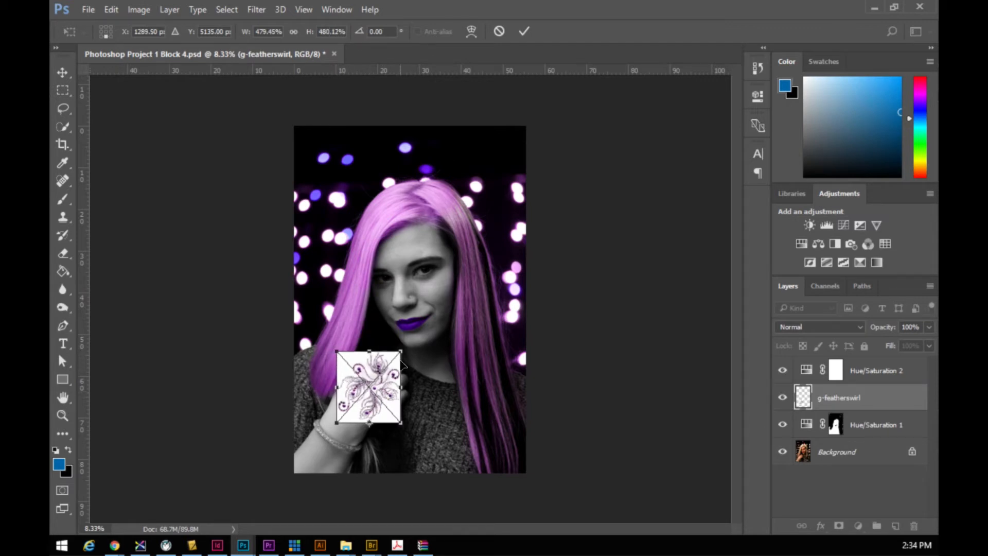
drag(404, 343, 395, 335)
mouse_move(369, 406)
mouse_down()
mouse_move(368, 387)
mouse_move(389, 415)
mouse_move(382, 410)
mouse_up()
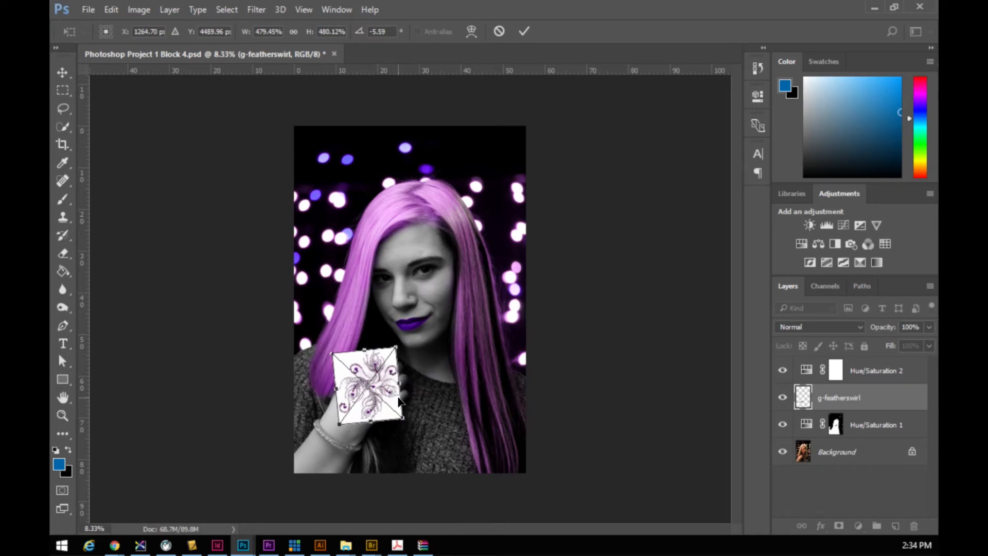
key(b)
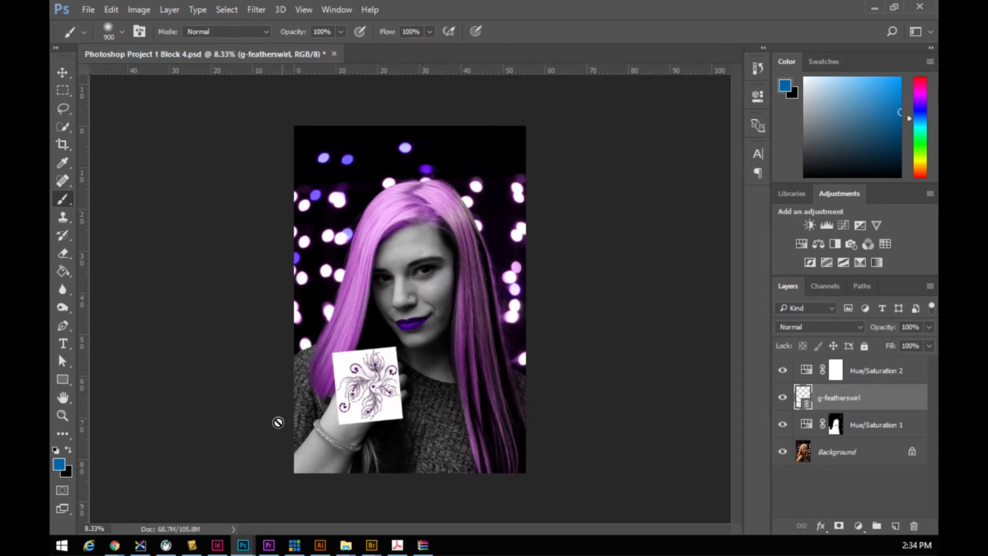
- Try the g-featherswirl layer above Hue/Saturation 2 to compare its colours, and return it beneath that layer
click(62, 415)
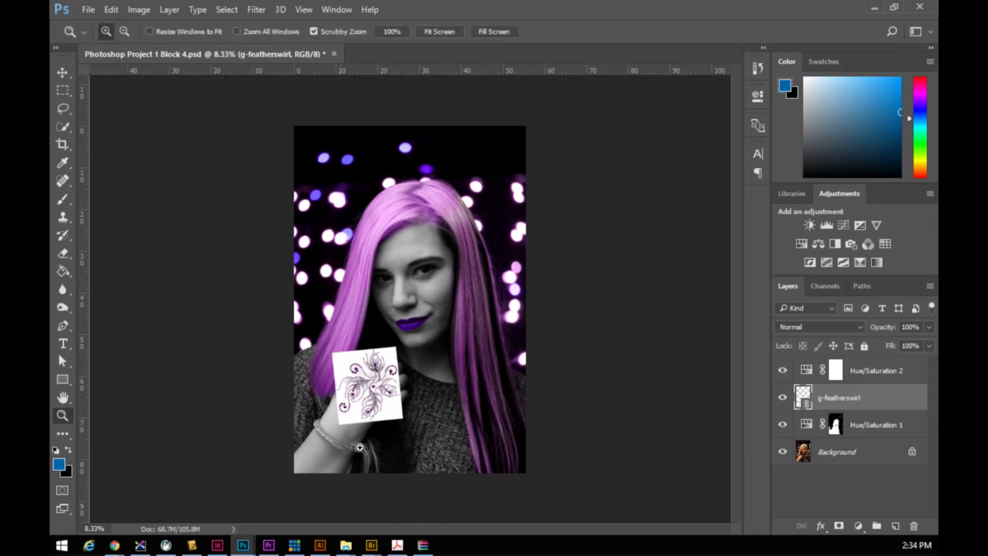
click(381, 387)
click(380, 387)
click(366, 395)
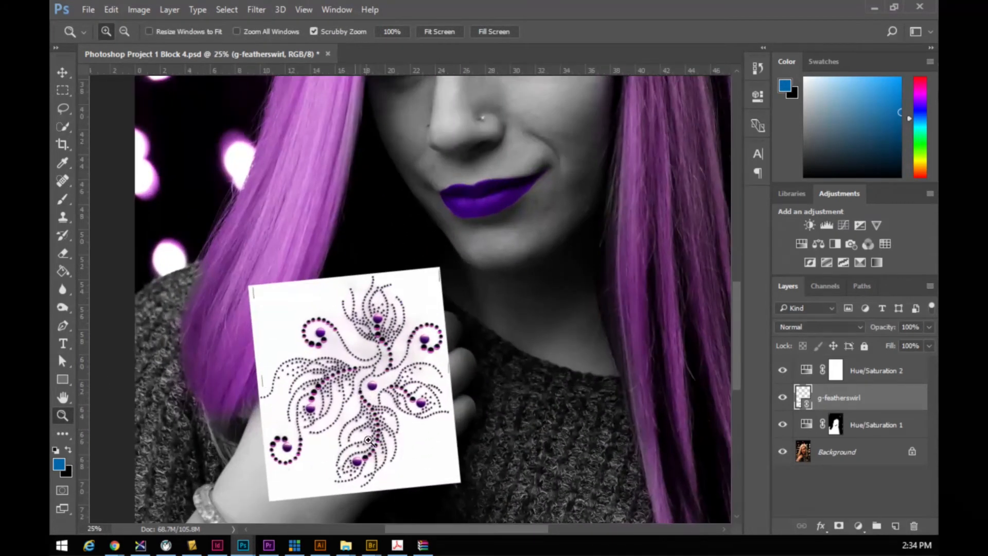
drag(738, 298, 740, 311)
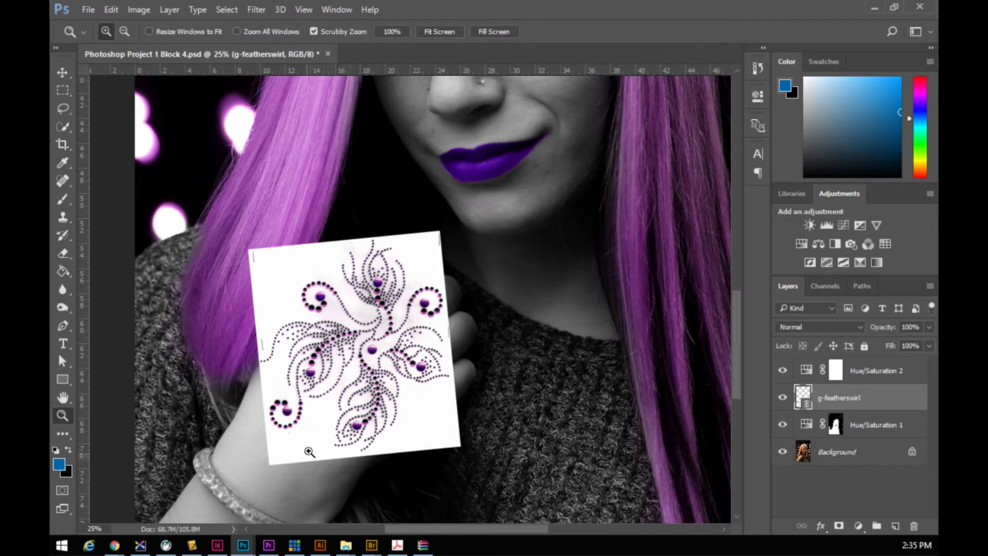
drag(855, 394, 856, 369)
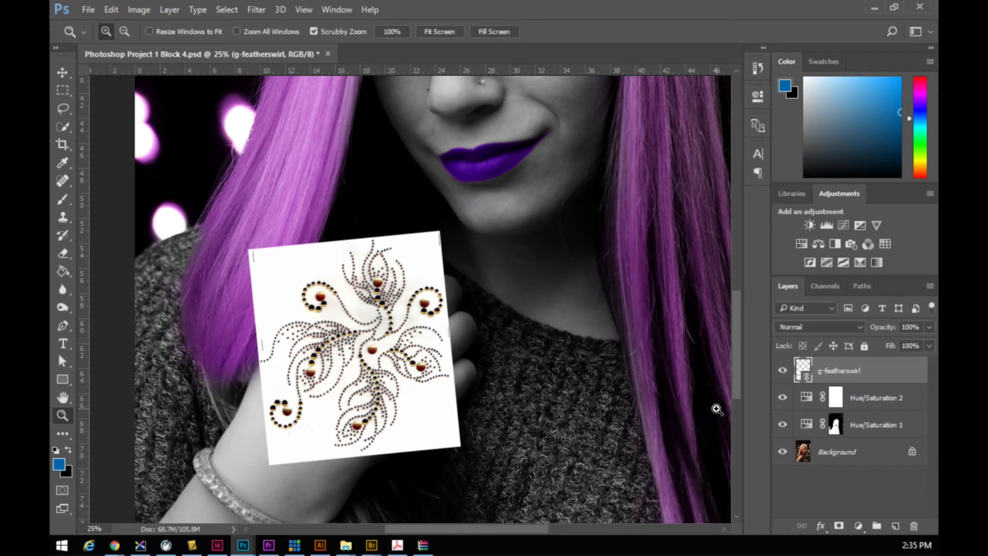
drag(869, 369, 875, 406)
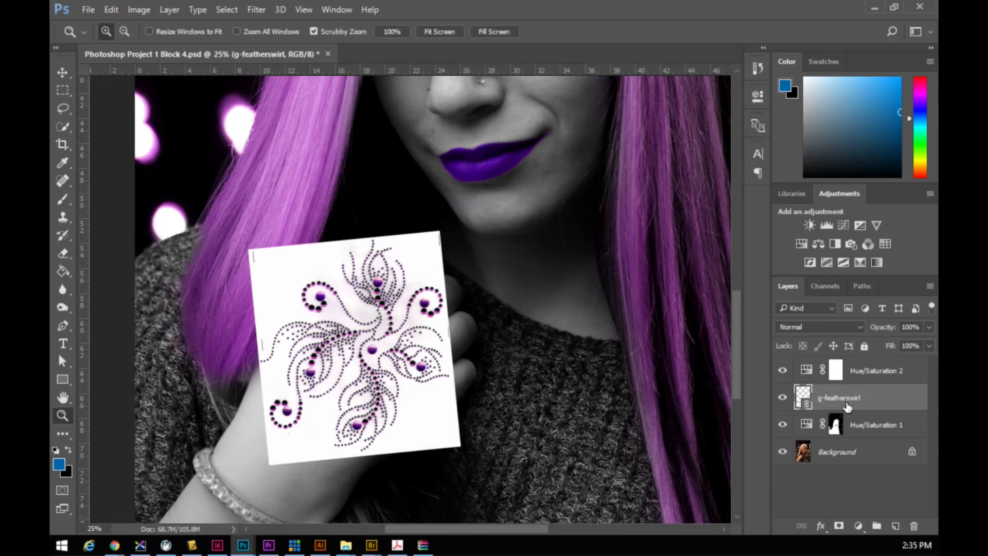
- Try the Darken blend mode on the g-featherswirl layer and set it to Darker Color
click(804, 326)
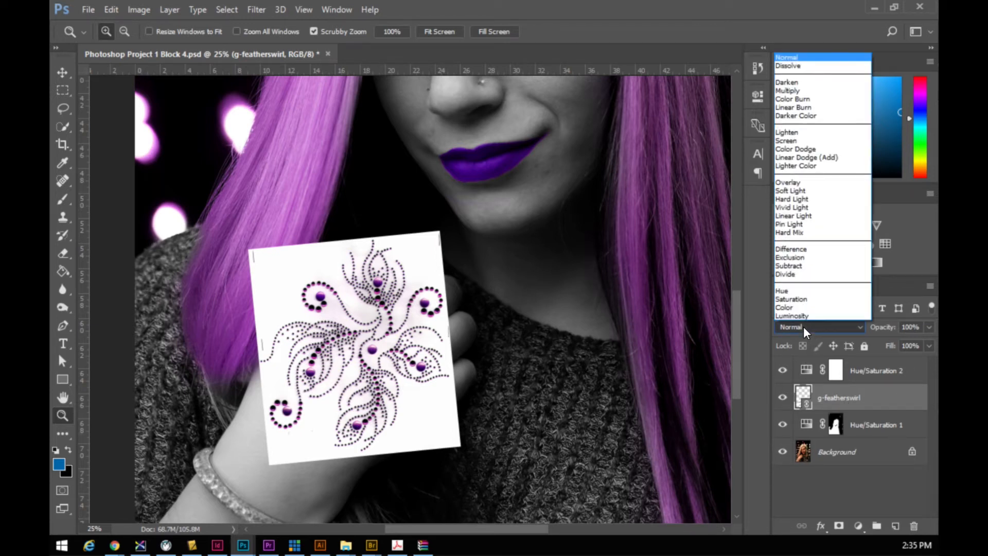
click(782, 84)
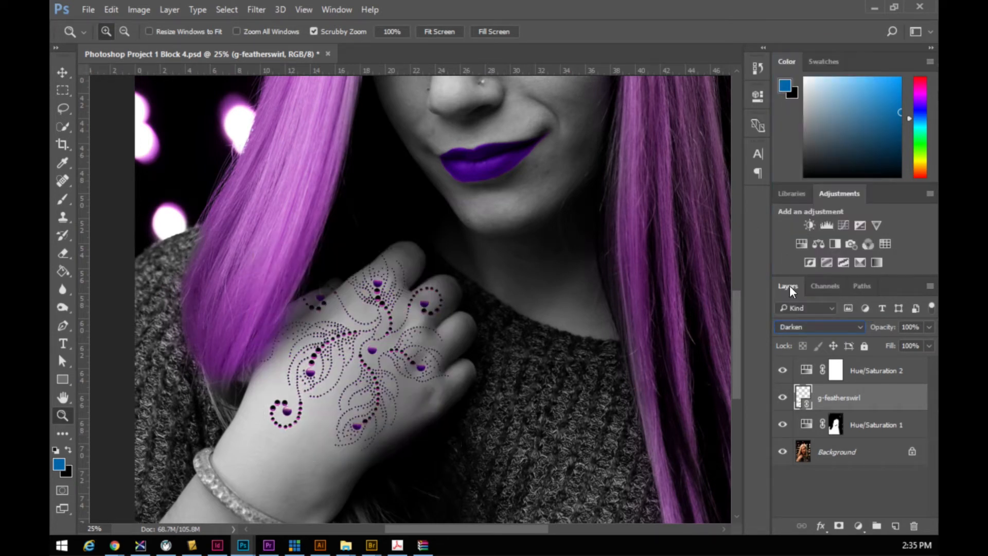
click(822, 328)
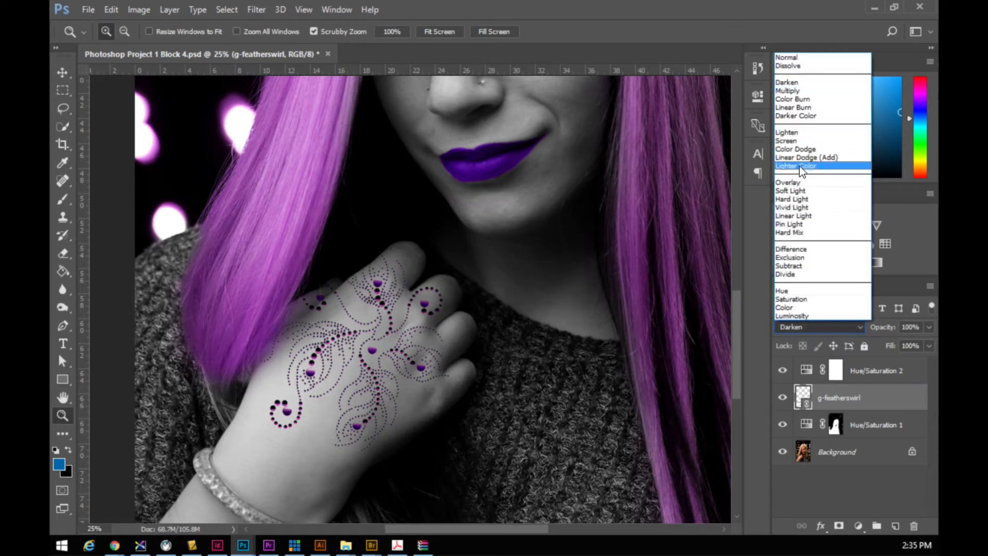
click(807, 117)
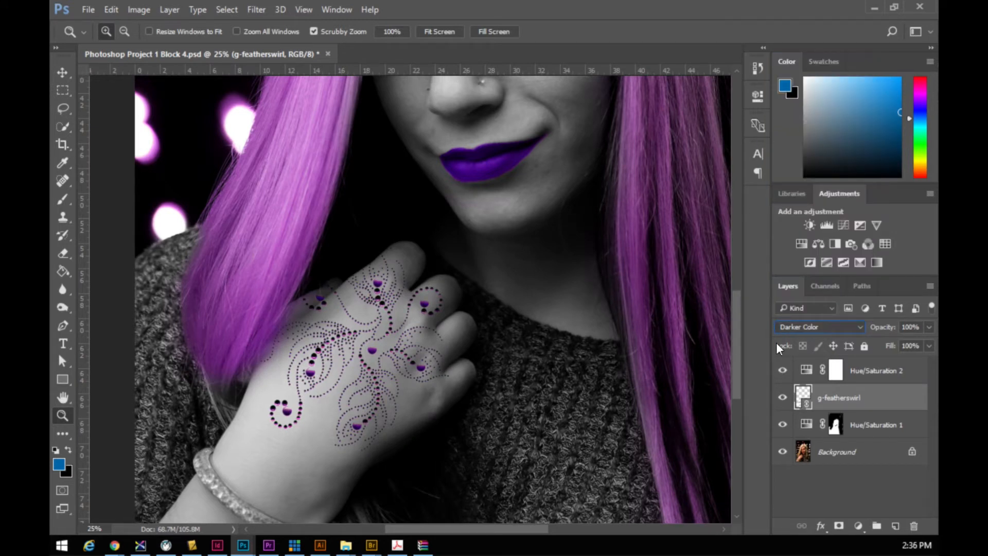
- Set the g-featherswirl layer's blend mode to Darken and shift the swirl slightly down and right on the hand
click(842, 332)
click(797, 82)
drag(344, 348, 366, 397)
click(366, 395)
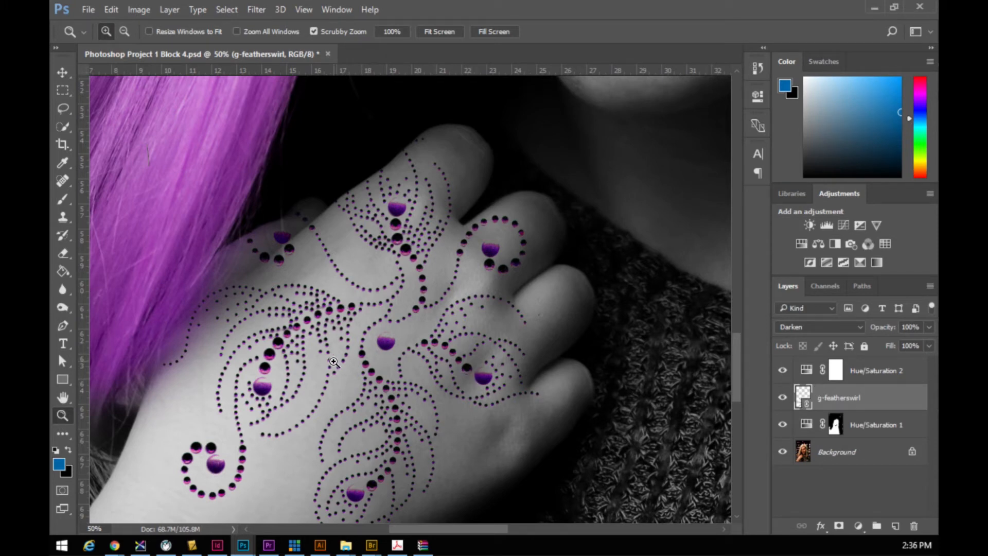
key(v)
mouse_move(329, 320)
mouse_down()
mouse_move(317, 332)
mouse_move(344, 320)
mouse_move(339, 337)
mouse_up()
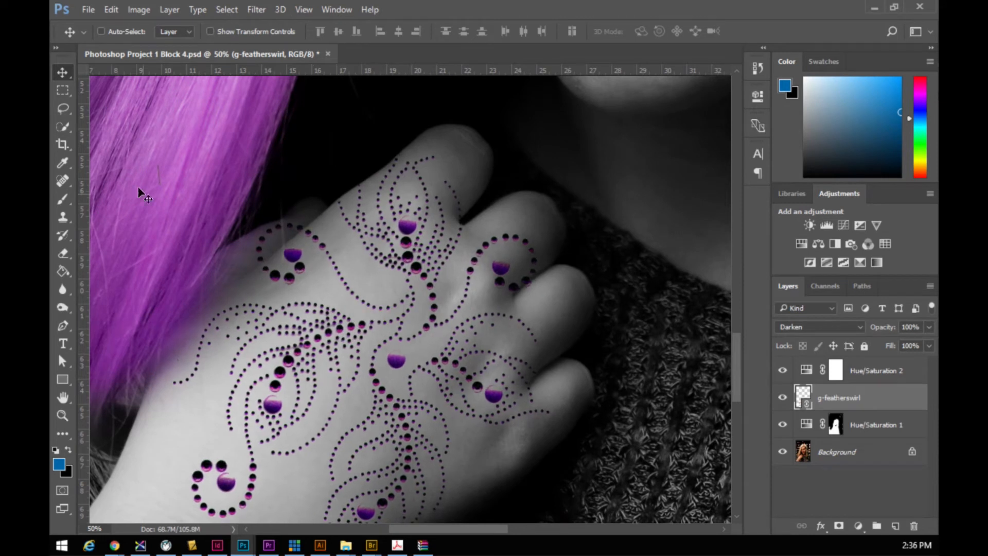
drag(379, 316, 374, 316)
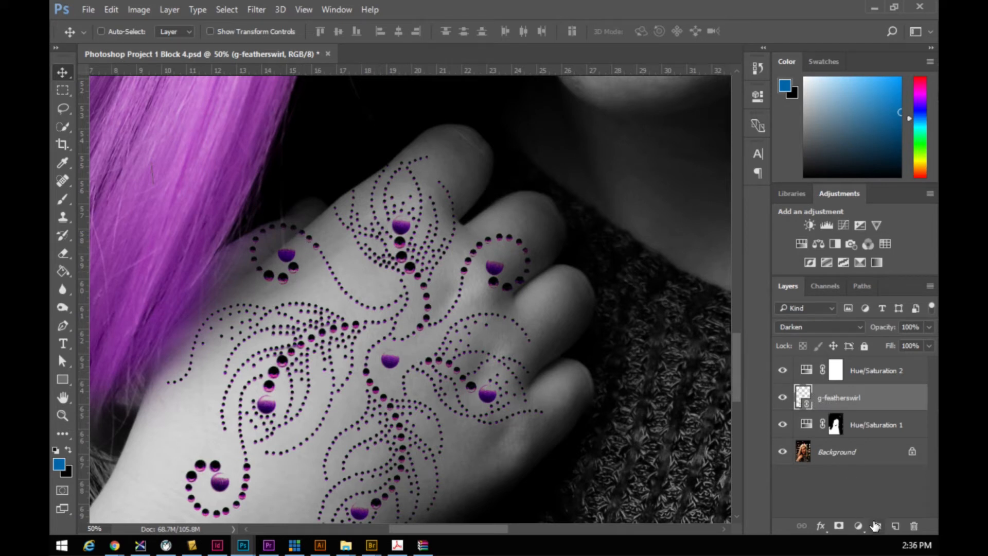
- Add a layer mask to g-featherswirl and paint it black with an 80 px brush over the outer dots near the hair
click(838, 526)
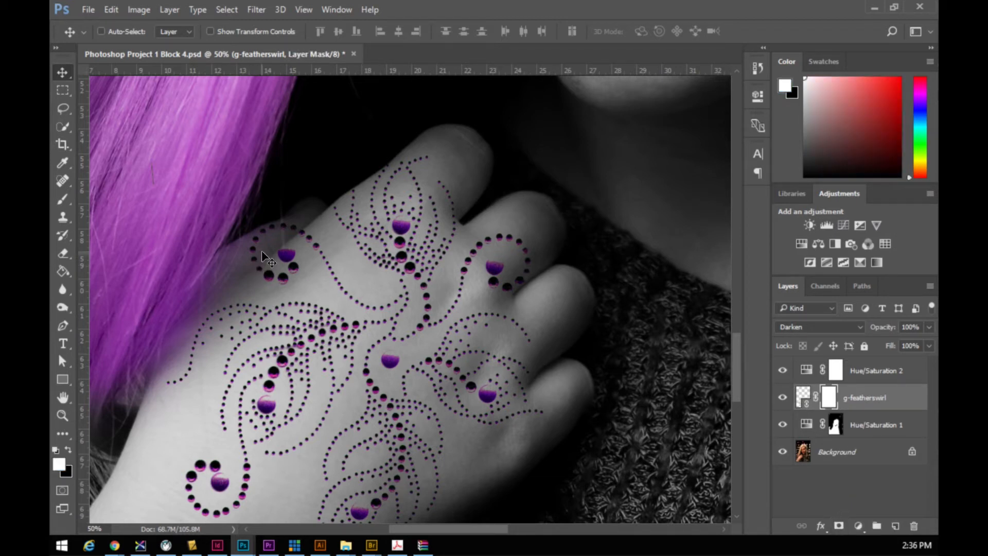
key(b)
key(bracketleft)
key(bracketleft)
key(bracketleft)
key(bracketleft)
key(bracketleft)
key(bracketleft)
key(bracketleft)
key(bracketleft)
key(bracketleft)
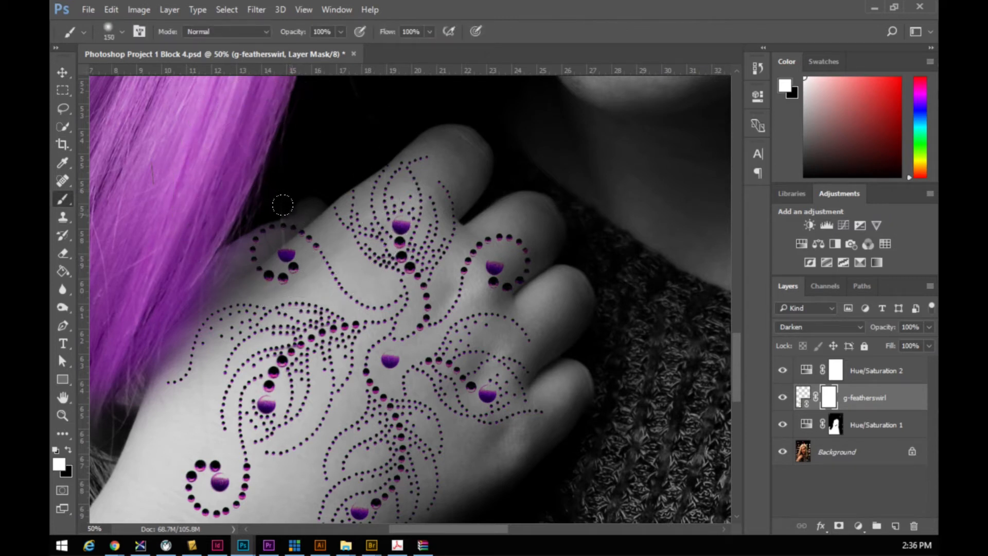
key(bracketleft)
key(bracketleft)
key(bracketleft)
key(bracketleft)
key(bracketleft)
key(x)
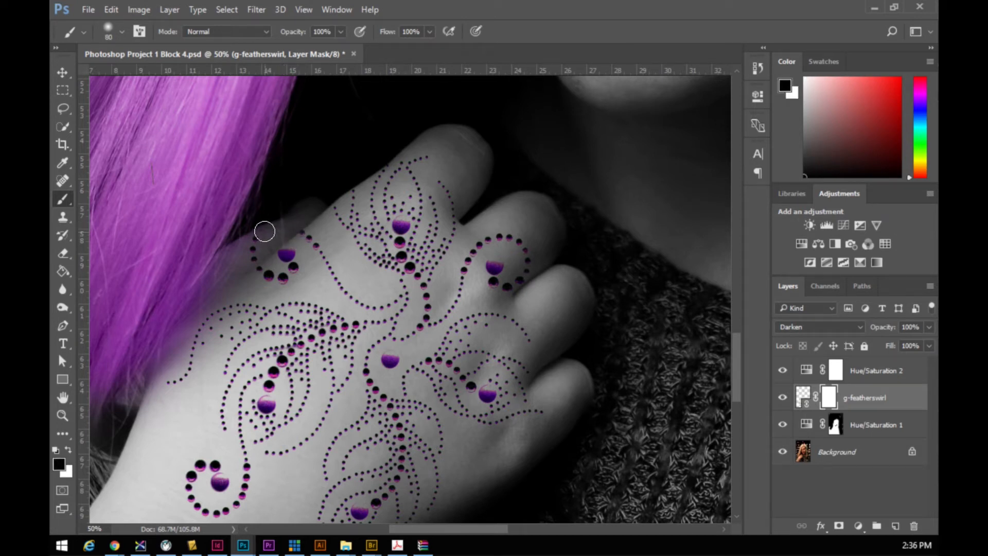
drag(264, 234, 245, 256)
- Lower the g-featherswirl layer's opacity to 71%
scroll(334, 329, down, 3)
scroll(334, 330, down, 4)
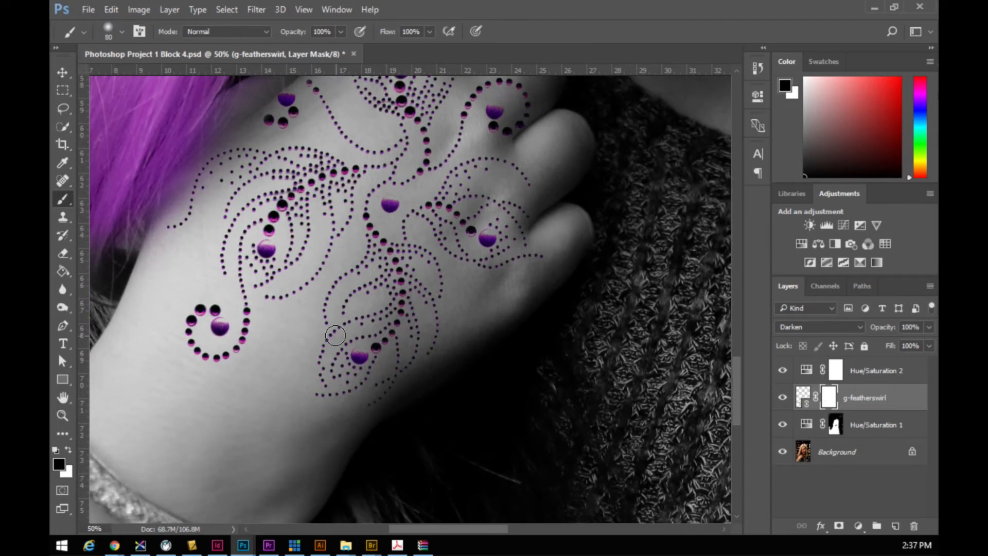
scroll(309, 296, up, 5)
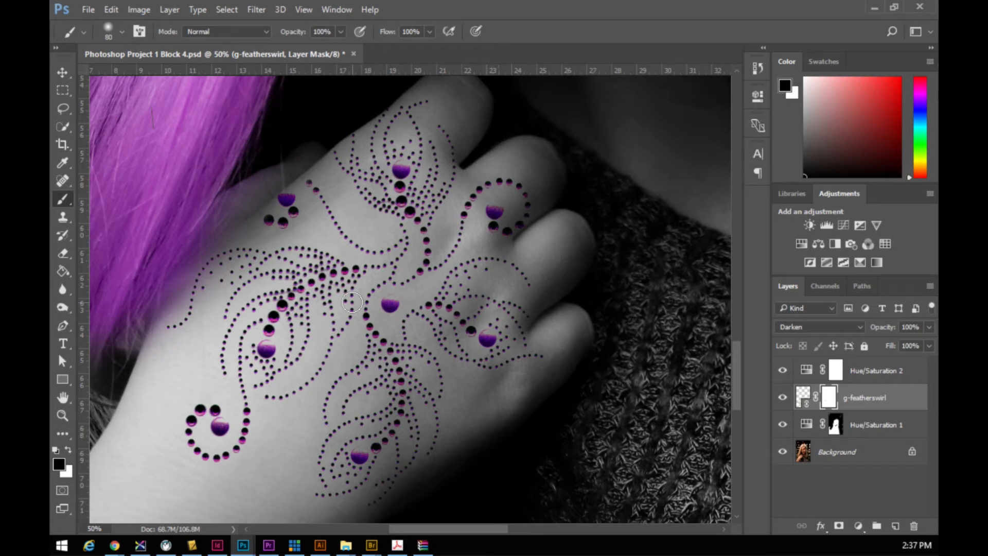
key(ctrl+2)
click(928, 327)
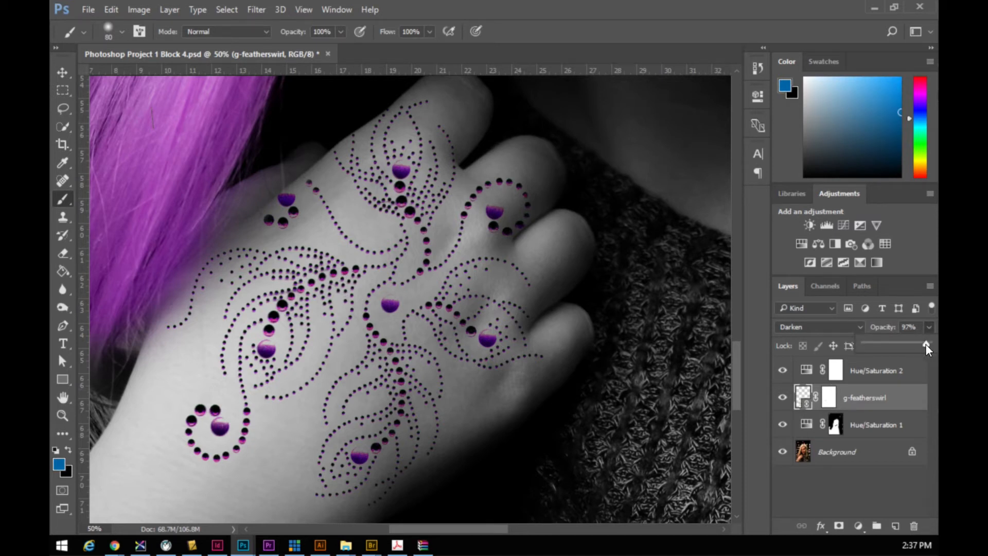
drag(918, 344, 911, 344)
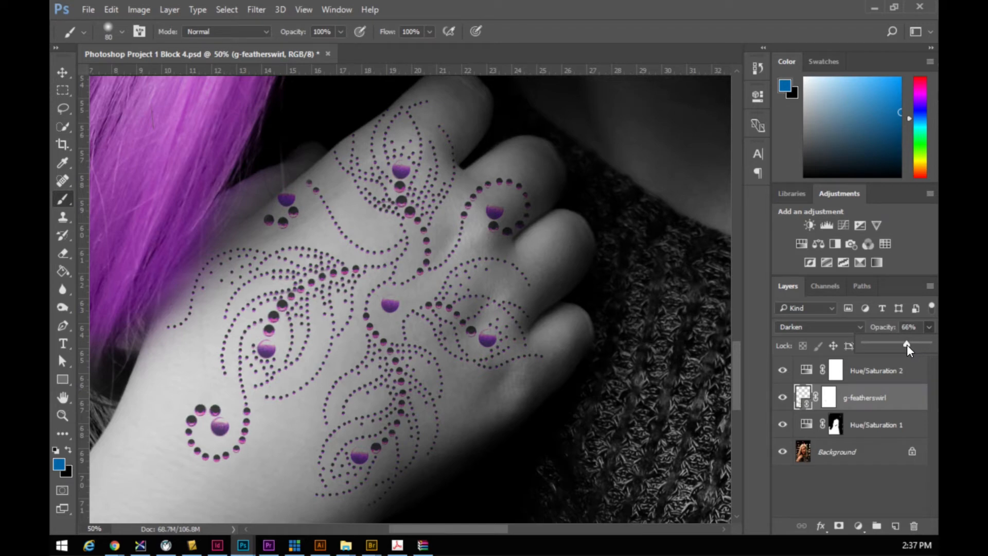
- Inspect how the swirl tattoo blends with the skin, both close up and across the whole hand and wrist
key(z)
click(398, 311)
click(397, 311)
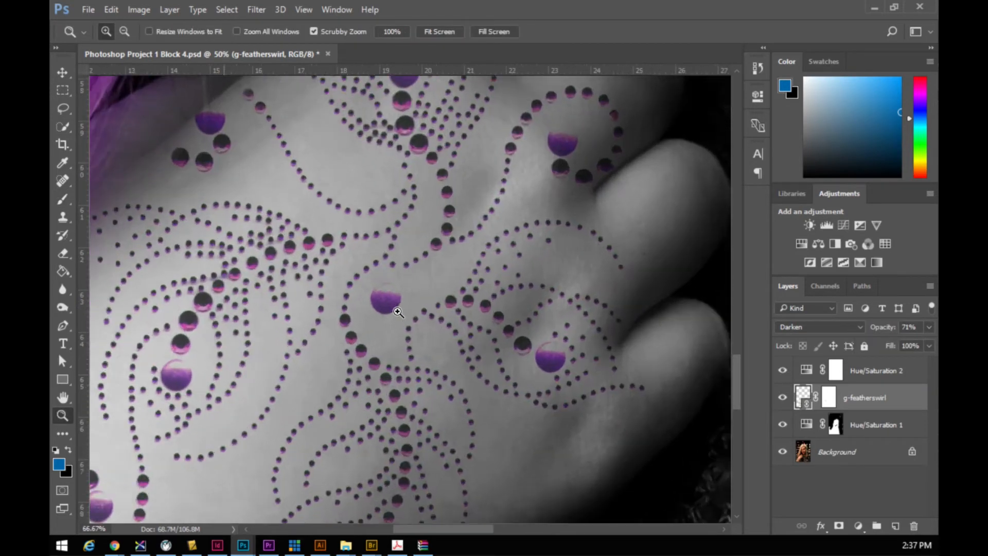
click(397, 311)
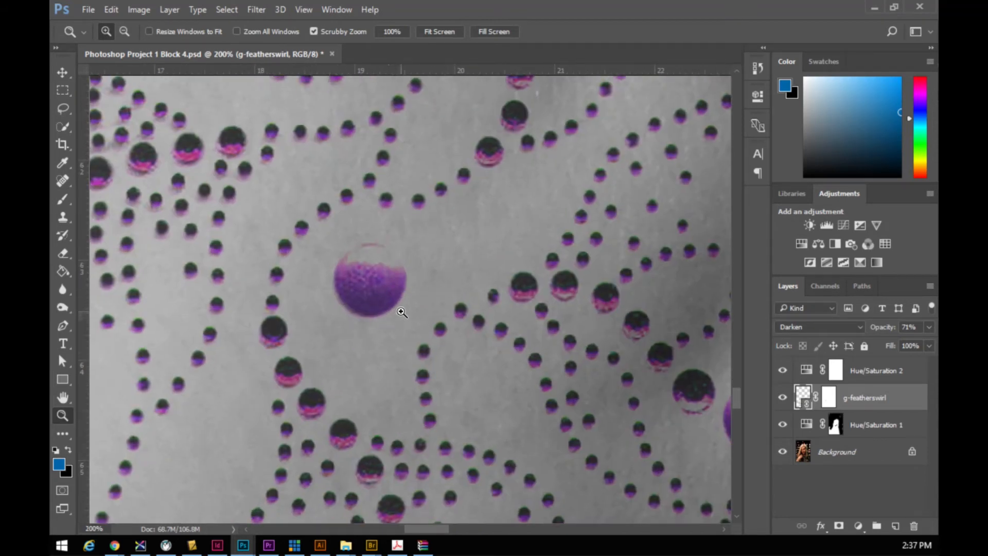
alt+click(390, 295)
alt+click(390, 297)
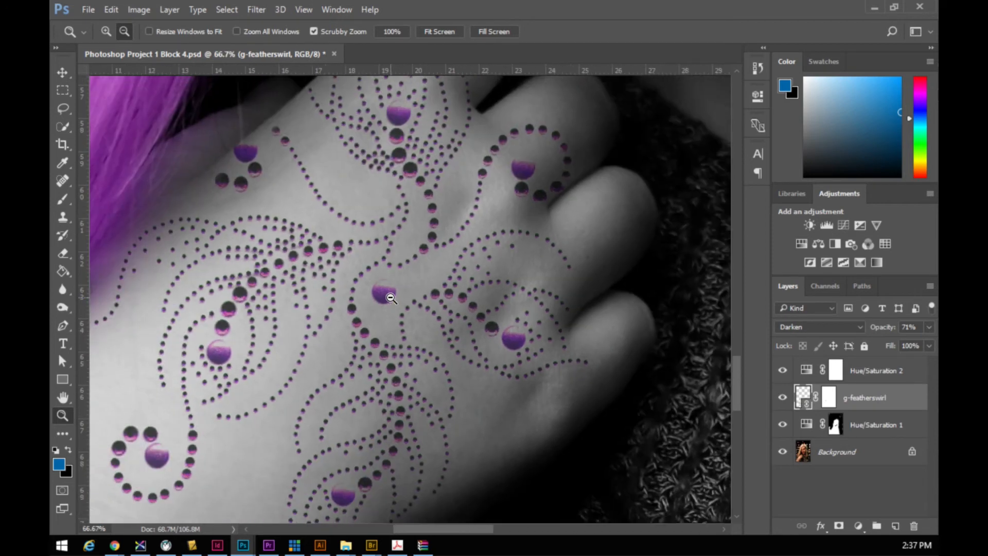
alt+click(389, 300)
alt+click(389, 300)
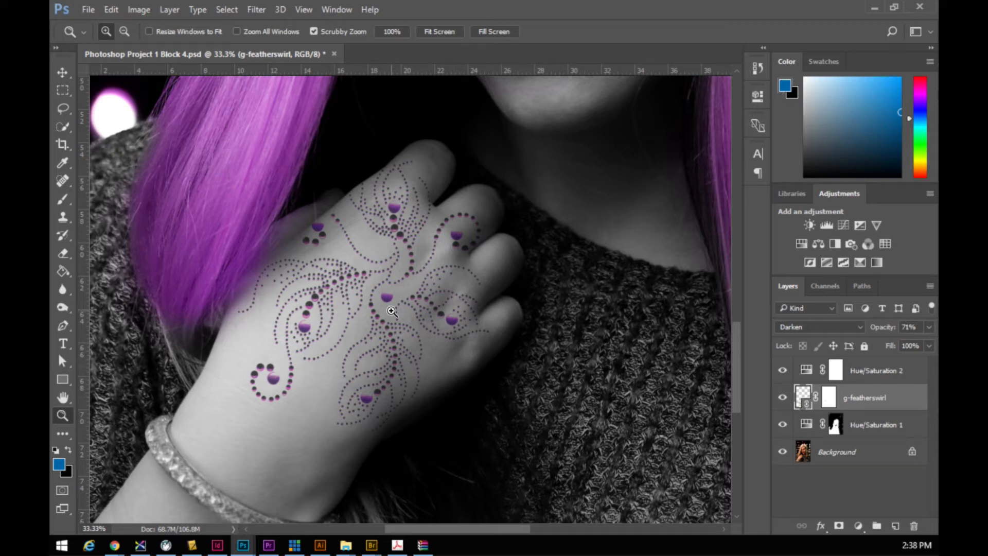
scroll(390, 235, down, 5)
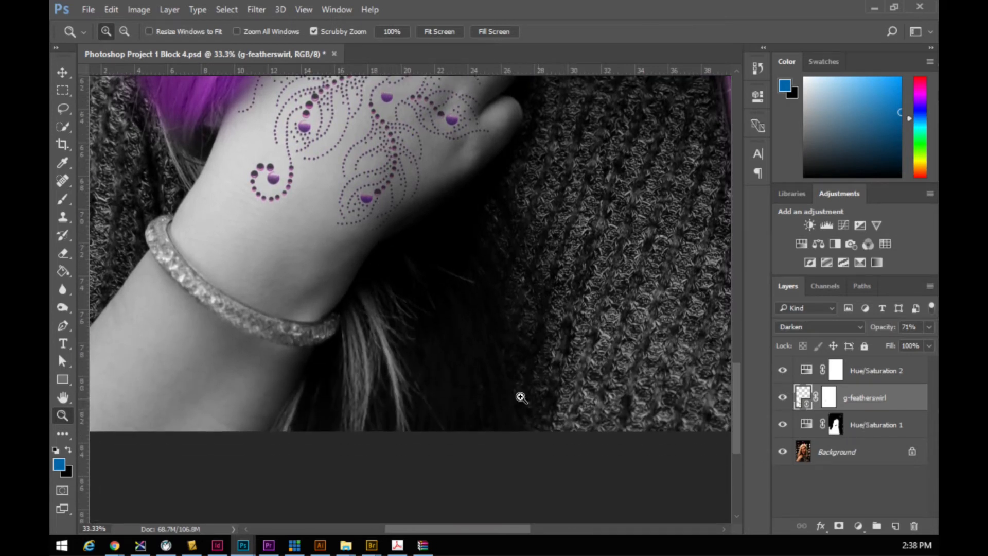
scroll(323, 267, up, 2)
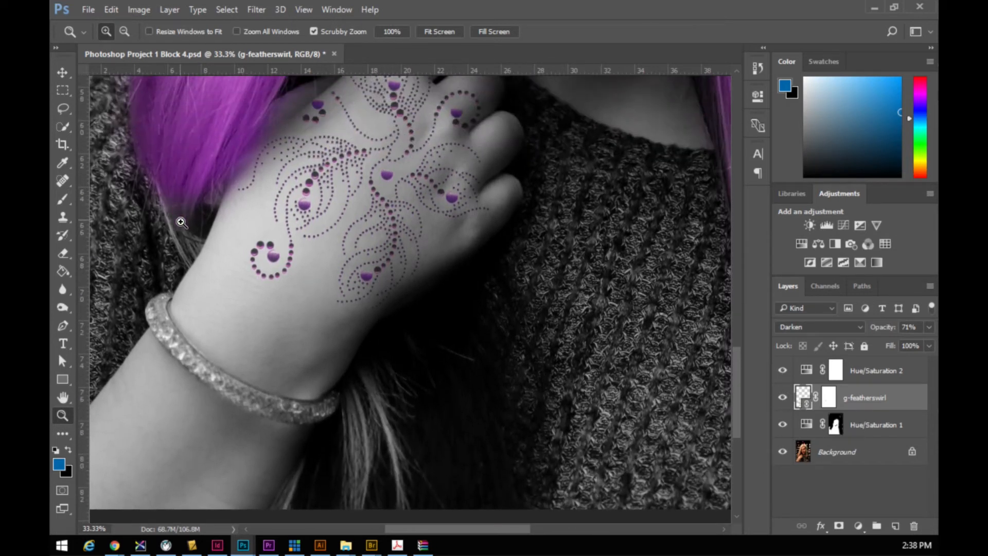
scroll(261, 122, up, 3)
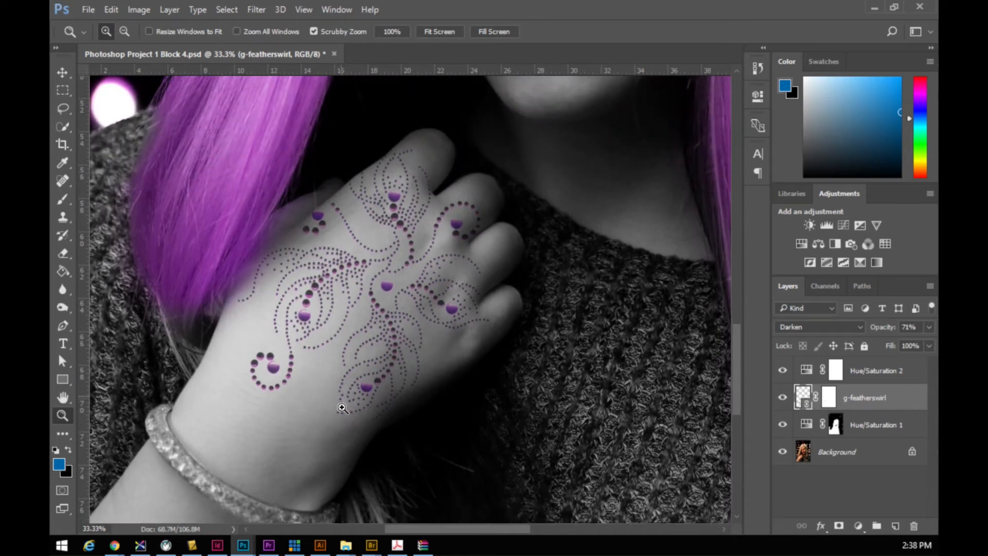
- Paint black on the Hue/Saturation 1 mask over the grey hair ends beside the hand and below the wrist to restore their colour
scroll(343, 408, down, 1)
click(835, 425)
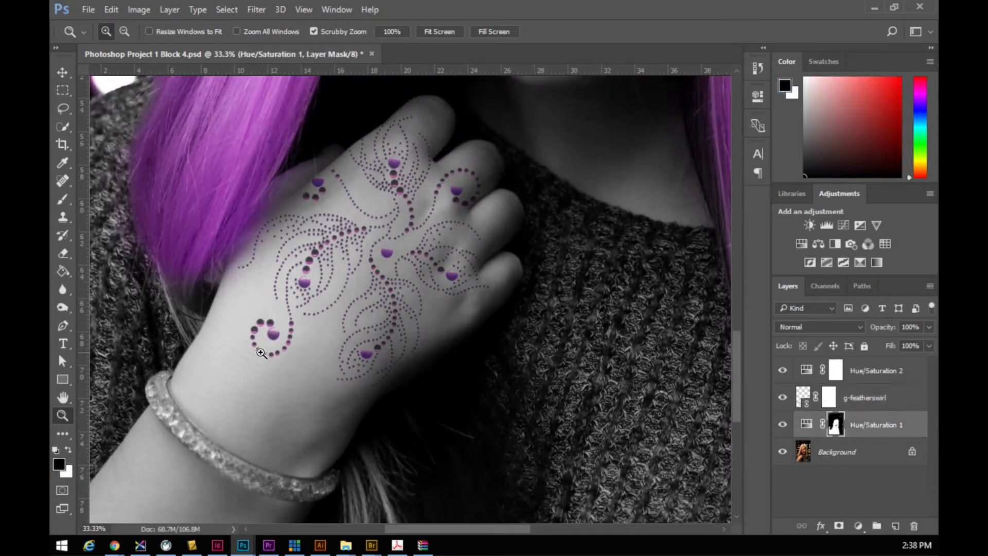
key(b)
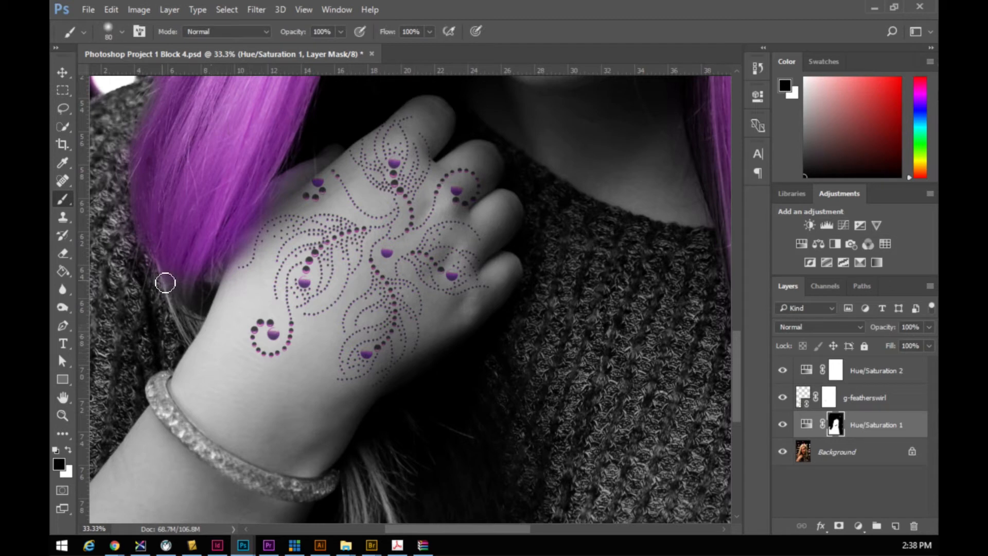
mouse_move(161, 270)
mouse_down()
mouse_move(191, 338)
mouse_move(203, 318)
mouse_move(188, 313)
mouse_move(214, 270)
mouse_up()
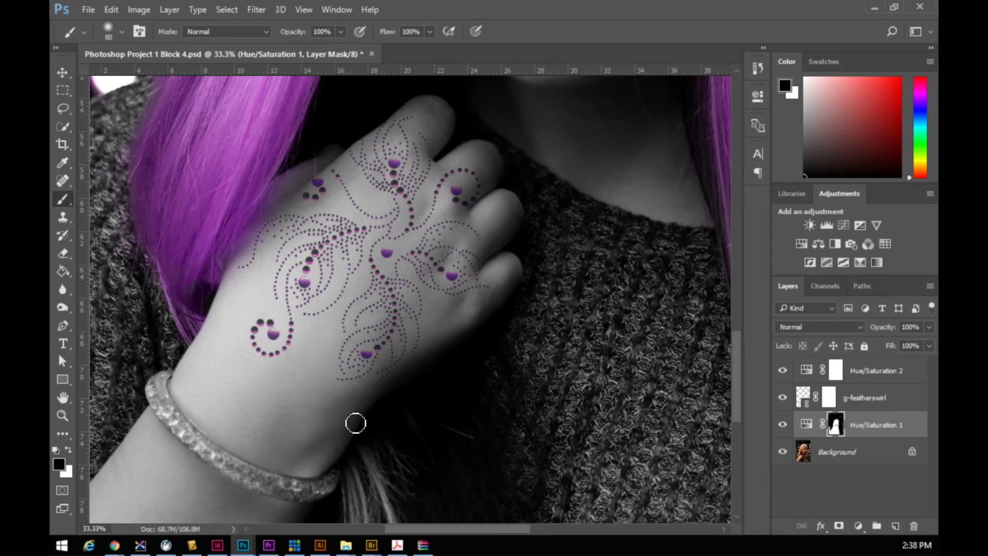
scroll(388, 448, down, 5)
scroll(389, 420, down, 2)
mouse_move(335, 381)
mouse_down()
mouse_move(310, 371)
mouse_move(283, 408)
mouse_move(354, 367)
mouse_move(349, 417)
mouse_move(366, 393)
mouse_move(397, 423)
mouse_move(435, 390)
mouse_move(412, 333)
mouse_move(394, 348)
mouse_move(368, 287)
mouse_move(380, 285)
mouse_move(407, 322)
mouse_move(406, 277)
mouse_move(380, 272)
mouse_move(351, 309)
mouse_move(365, 310)
mouse_move(371, 358)
mouse_move(387, 354)
mouse_move(377, 367)
mouse_move(386, 318)
mouse_move(413, 359)
mouse_move(406, 290)
mouse_move(455, 251)
mouse_move(486, 268)
mouse_move(415, 246)
mouse_move(484, 261)
mouse_move(492, 192)
mouse_up()
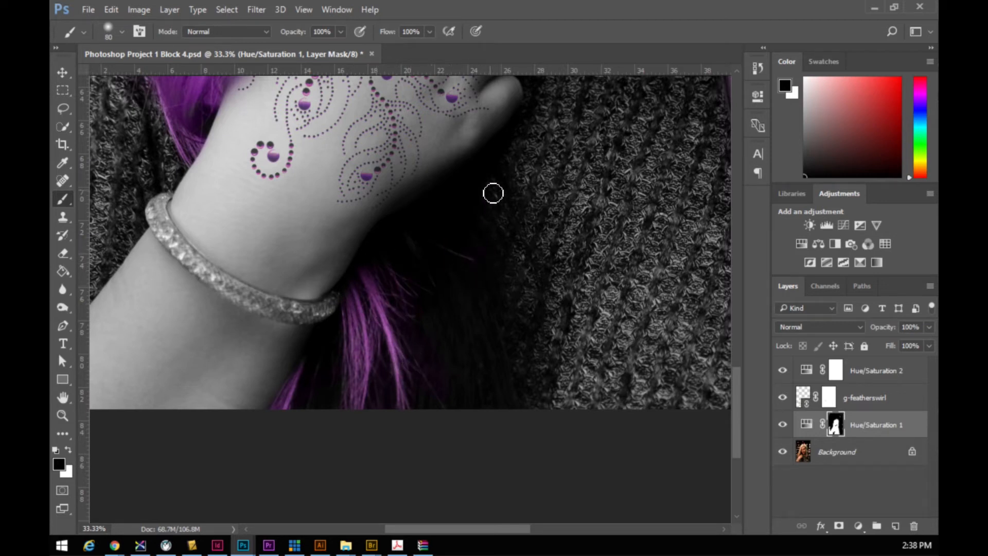
- Paint black on the Hue/Saturation 1 mask along the whole bracelet to bring back its colour
mouse_move(227, 292)
mouse_down()
mouse_move(266, 311)
mouse_move(323, 314)
mouse_move(288, 318)
mouse_move(260, 302)
mouse_move(301, 317)
mouse_move(347, 300)
mouse_up()
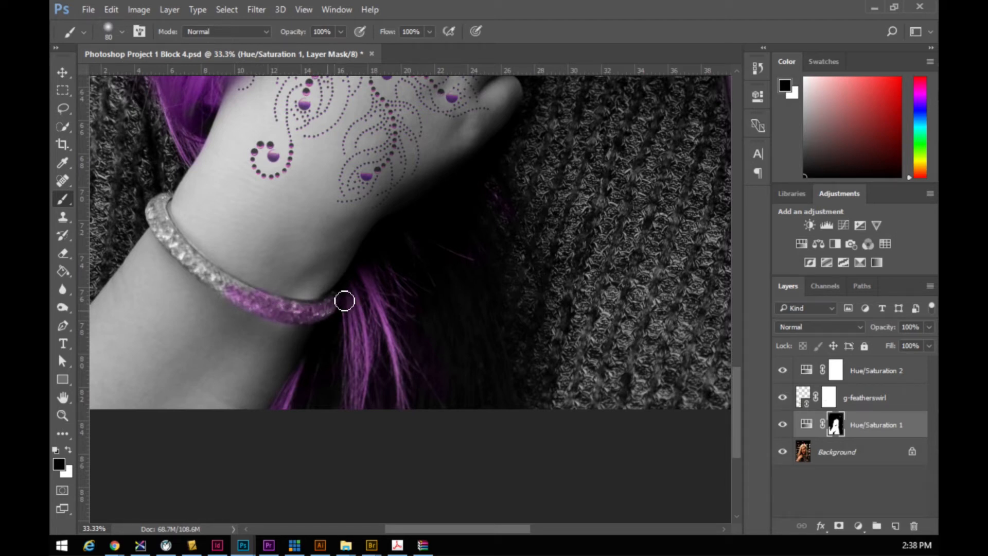
mouse_move(344, 298)
mouse_down()
mouse_move(327, 319)
mouse_move(300, 325)
mouse_move(199, 271)
mouse_up()
mouse_move(146, 232)
mouse_down()
mouse_move(161, 205)
mouse_move(171, 242)
mouse_move(196, 262)
mouse_move(165, 228)
mouse_move(175, 236)
mouse_move(167, 199)
mouse_move(155, 218)
mouse_move(166, 198)
mouse_up()
key(x)
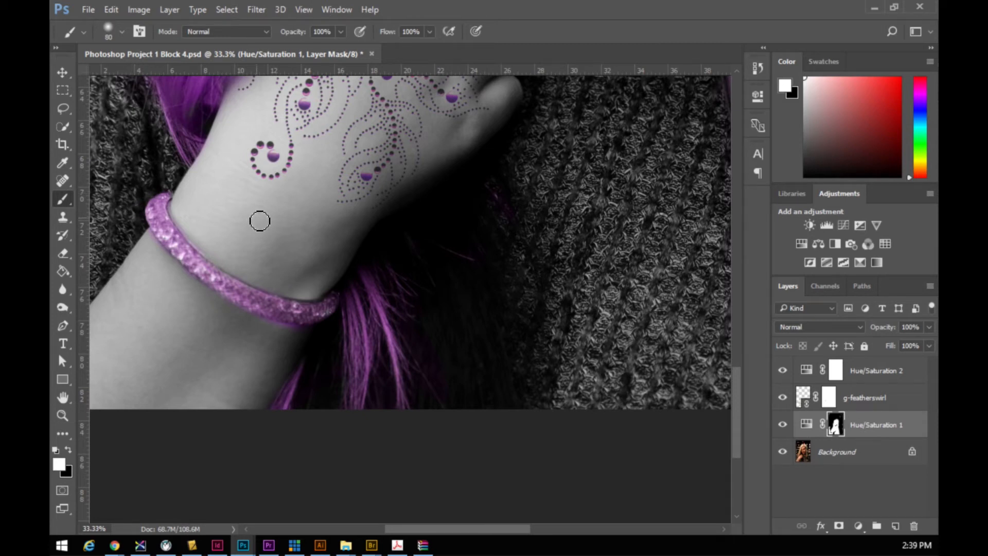
- Review the whole portrait to judge the recoloured hair, lips, bracelet and hand tattoo together
key(z)
drag(267, 225, 254, 176)
alt+click(254, 177)
scroll(327, 242, up, 5)
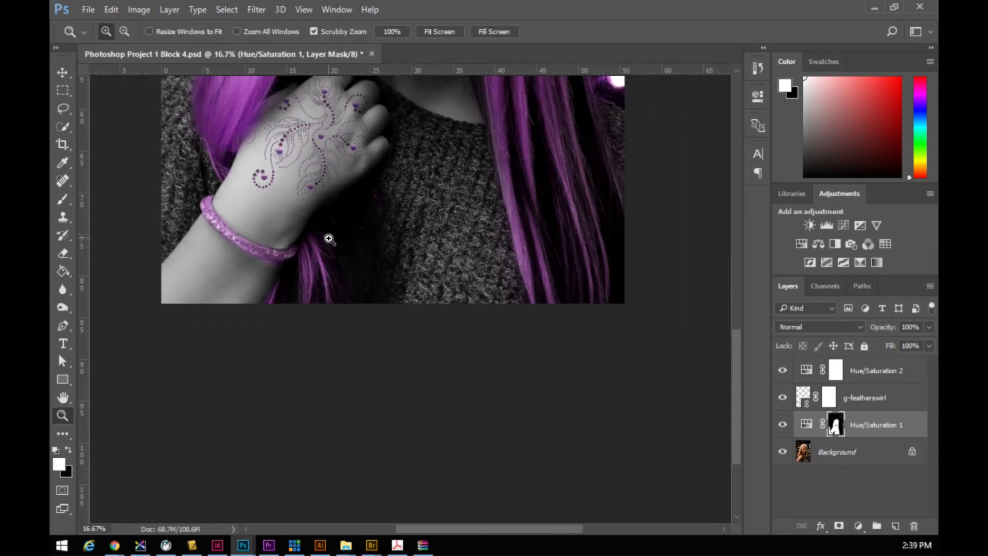
scroll(329, 262, up, 1)
alt+click(355, 318)
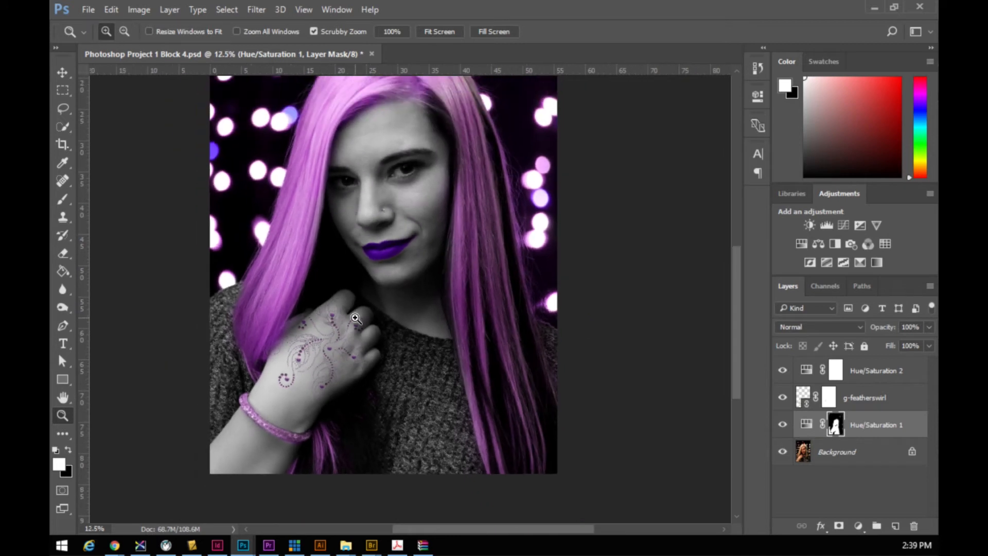
alt+click(355, 318)
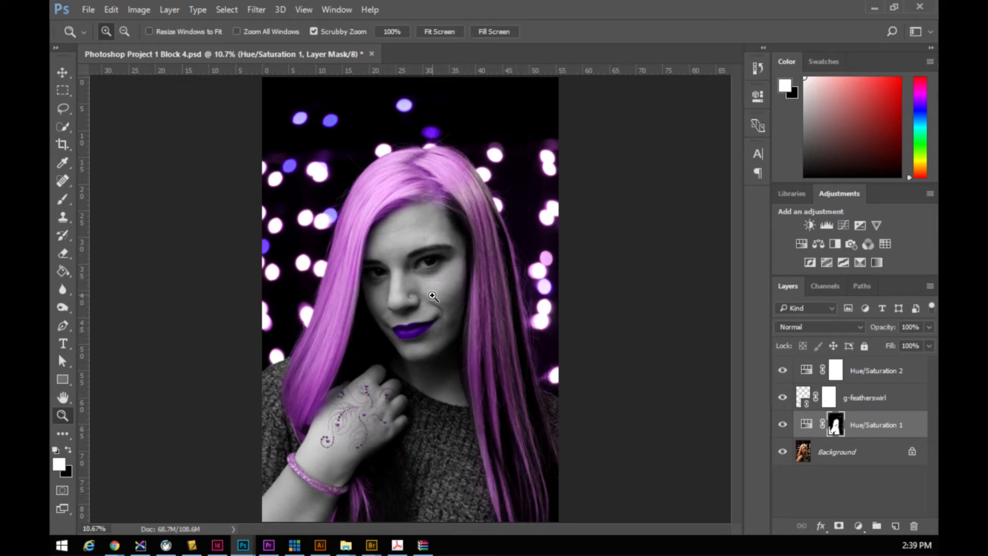
- Draw a freehand Lasso selection around the irises of both eyes
drag(401, 269, 401, 270)
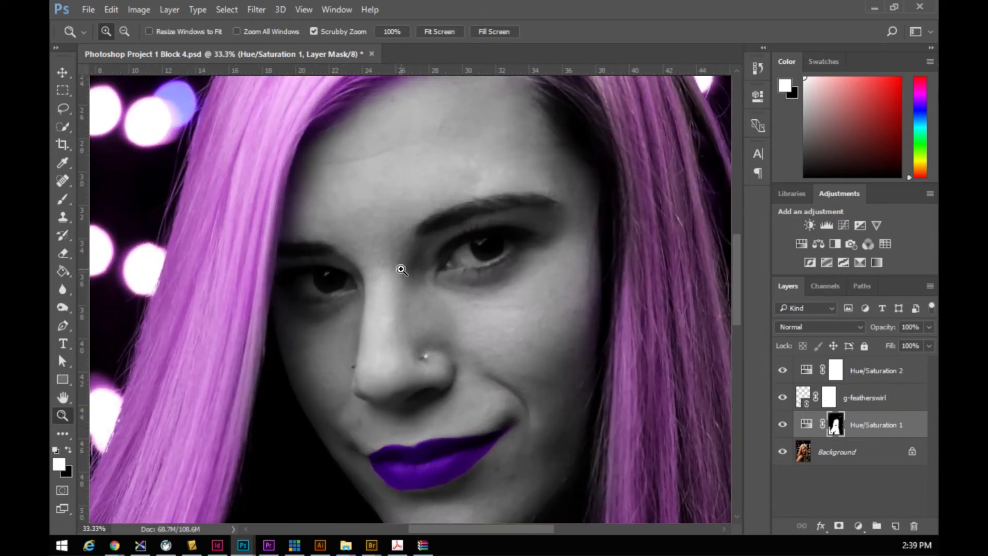
click(401, 279)
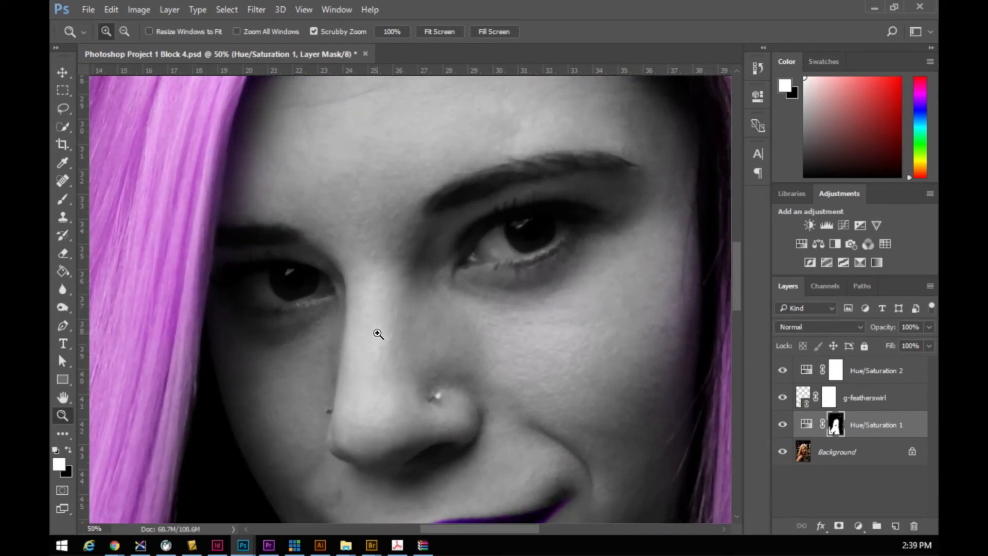
click(66, 106)
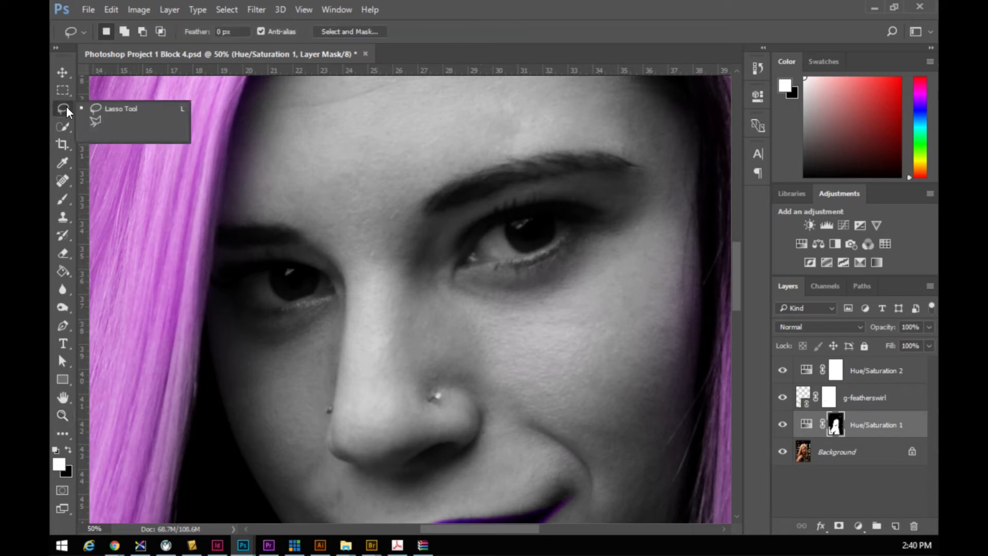
click(110, 107)
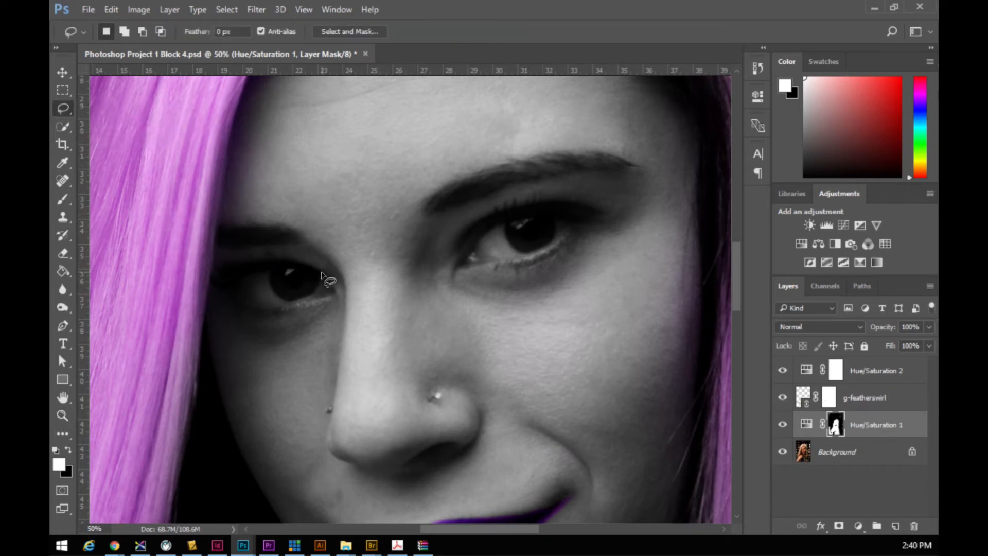
mouse_move(316, 264)
mouse_down()
mouse_move(279, 248)
mouse_move(254, 256)
mouse_move(255, 288)
mouse_move(283, 323)
mouse_move(311, 329)
mouse_move(326, 317)
mouse_move(316, 264)
mouse_up()
click(512, 199)
drag(514, 194, 481, 217)
mouse_move(324, 265)
mouse_down()
mouse_move(290, 254)
mouse_move(262, 268)
mouse_move(280, 320)
mouse_move(315, 320)
mouse_move(331, 303)
mouse_move(340, 274)
mouse_move(317, 263)
mouse_up()
drag(534, 192, 491, 232)
mouse_move(548, 260)
mouse_down()
mouse_move(573, 237)
mouse_move(571, 212)
mouse_move(543, 191)
mouse_move(520, 198)
mouse_up()
- Undo a first Hue/Saturation adjustment made from the eye selection, invert the selection and add the adjustment layer again above Hue/Saturation 1
click(801, 242)
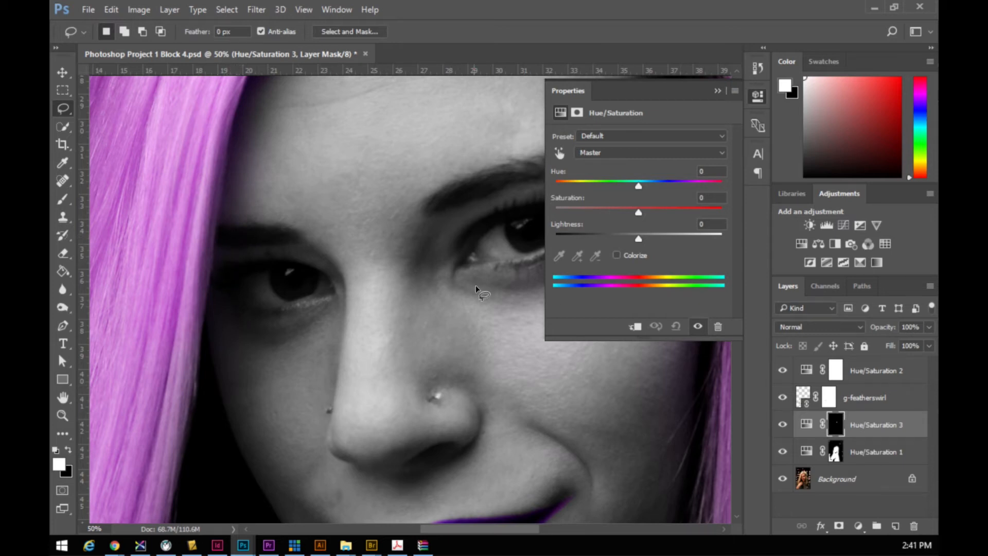
key(ctrl+z)
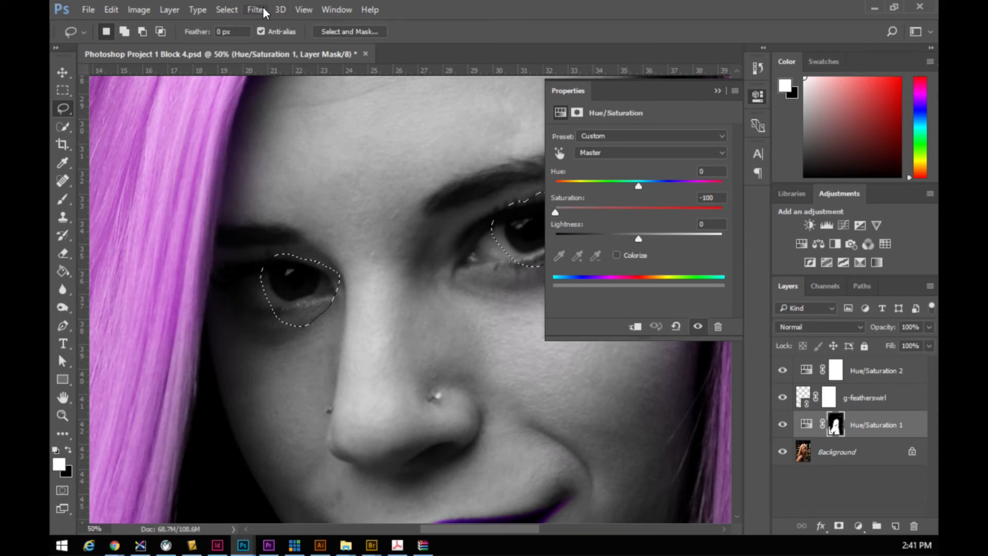
click(229, 9)
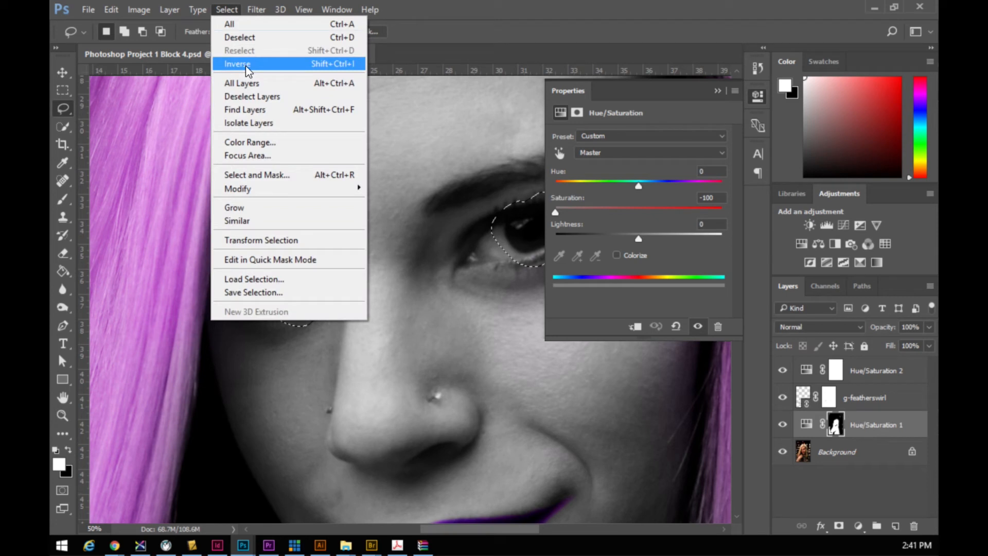
click(245, 64)
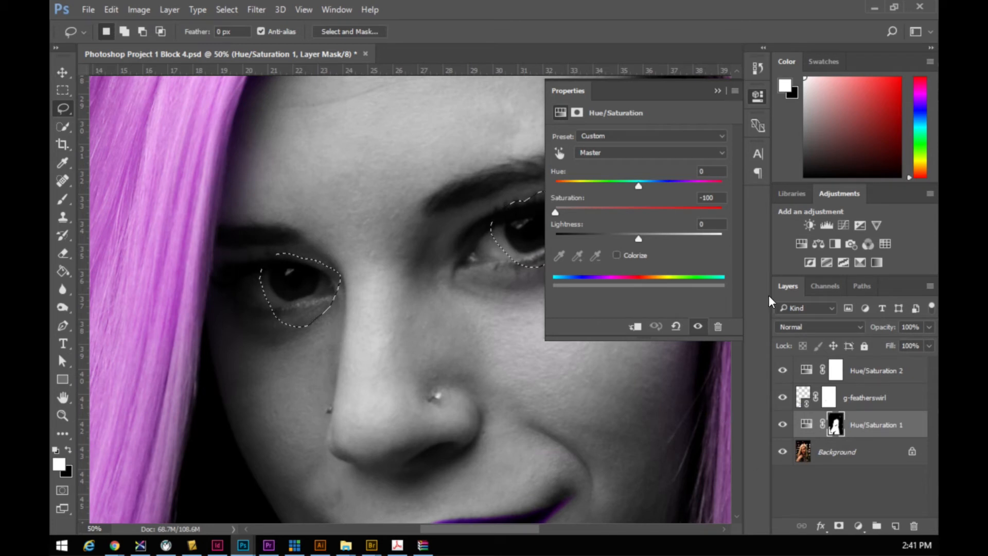
click(801, 243)
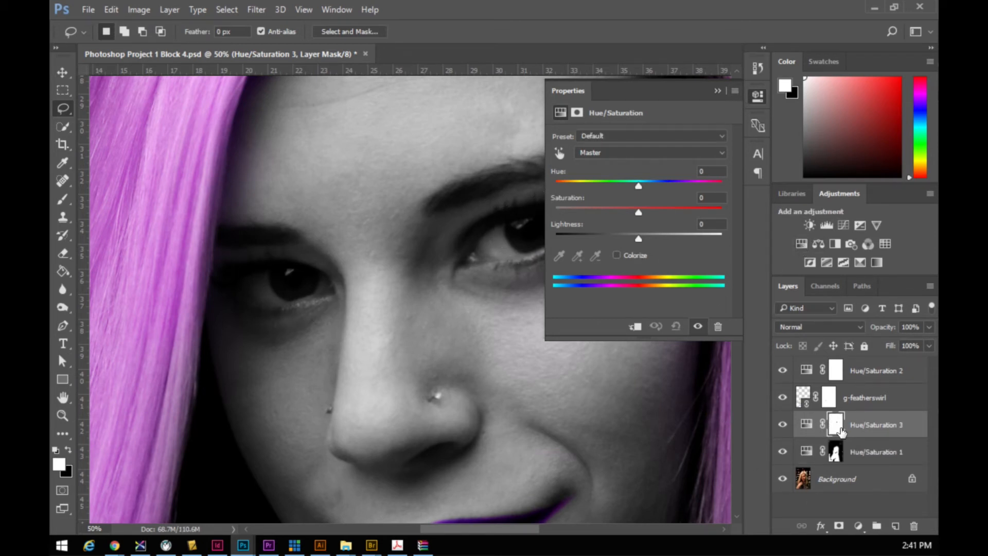
- Try colorizing with the Hue/Saturation 3 layer made from the inverted eye selection
click(718, 92)
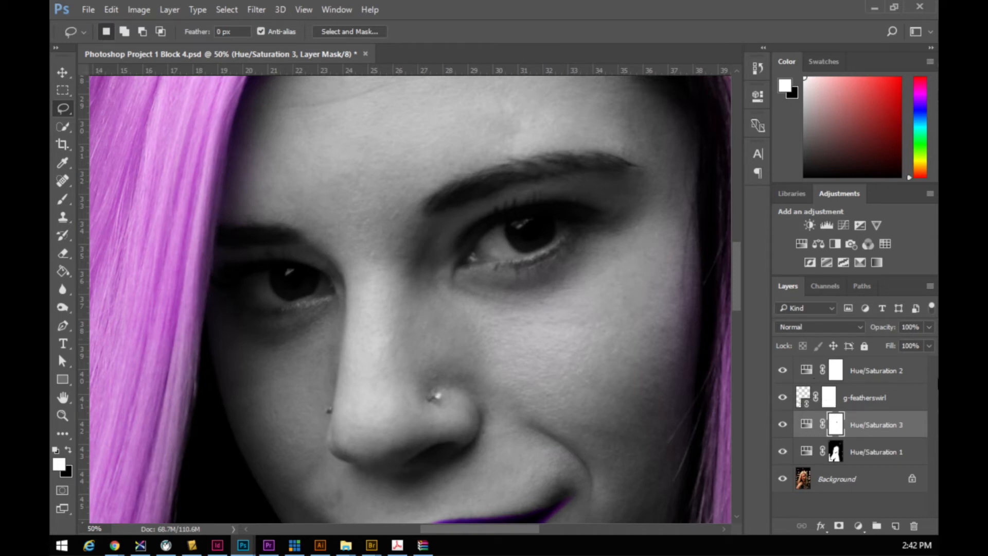
double_click(807, 431)
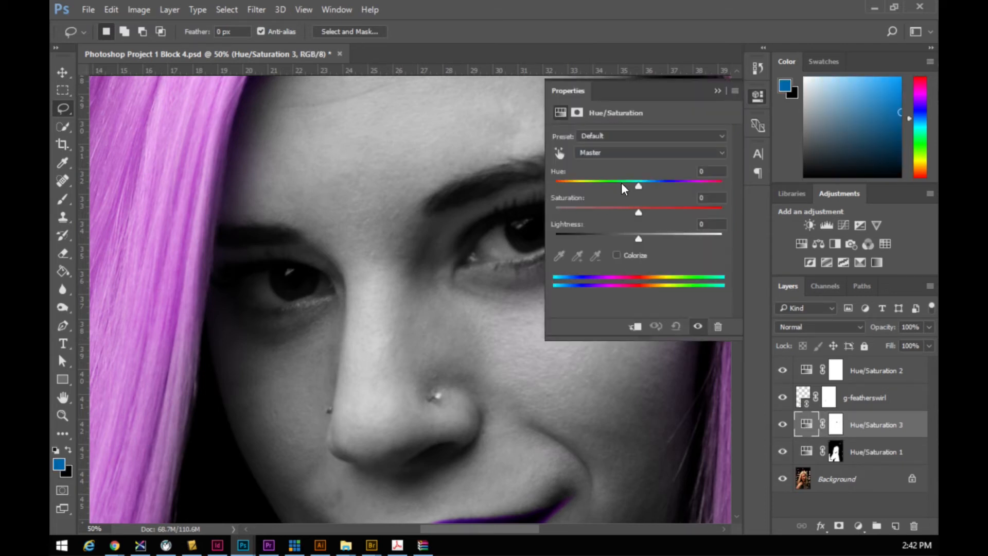
click(617, 255)
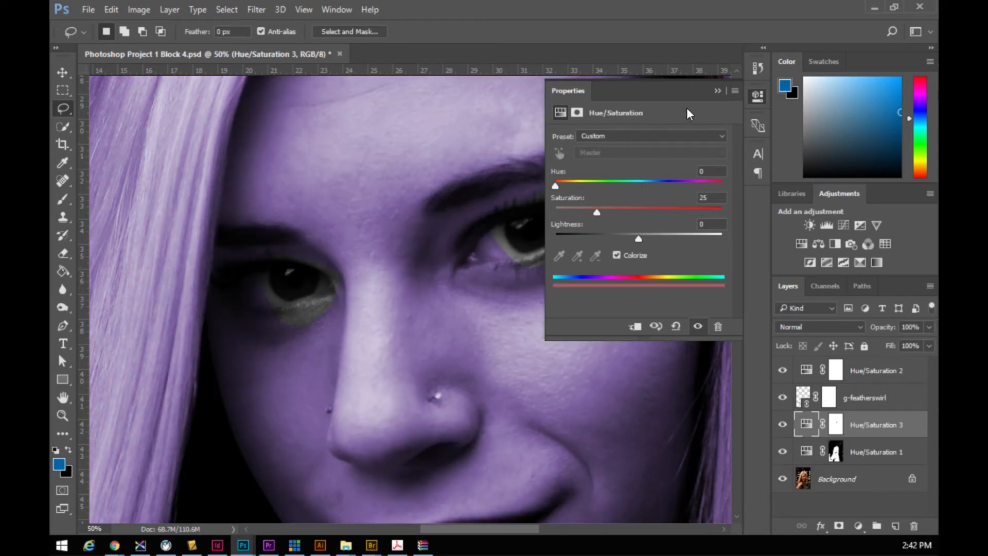
click(717, 92)
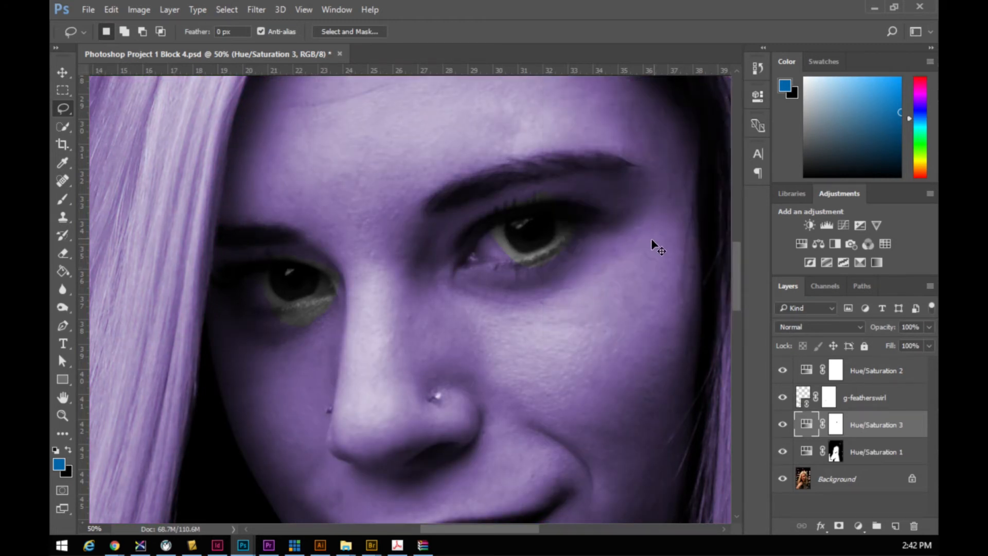
- Undo the Colorize change, the Hue/Saturation 3 layer and the selection inversion, back to the original selection around both eyes
key(ctrl+z)
key(ctrl+alt+z)
key(ctrl+alt+z)
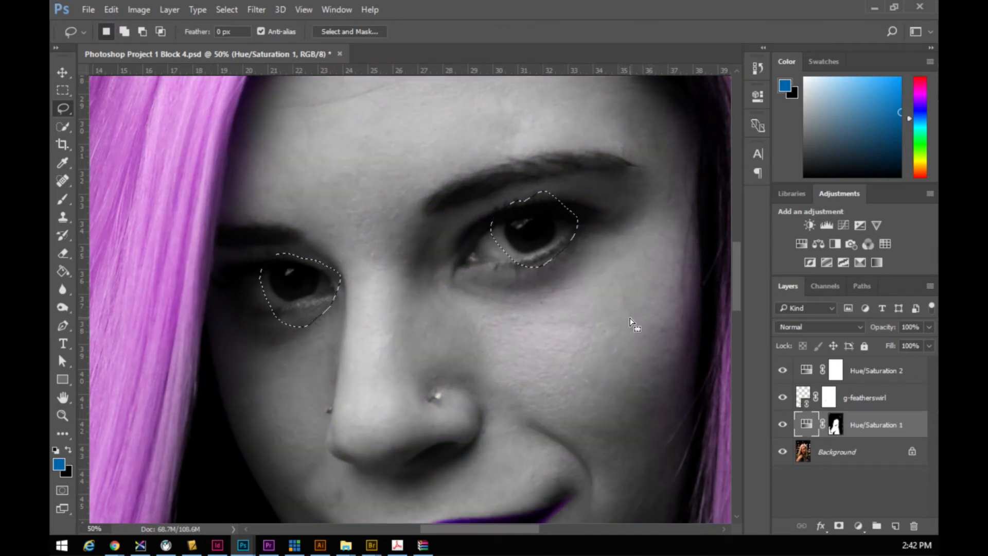
key(ctrl+z)
key(ctrl+z)
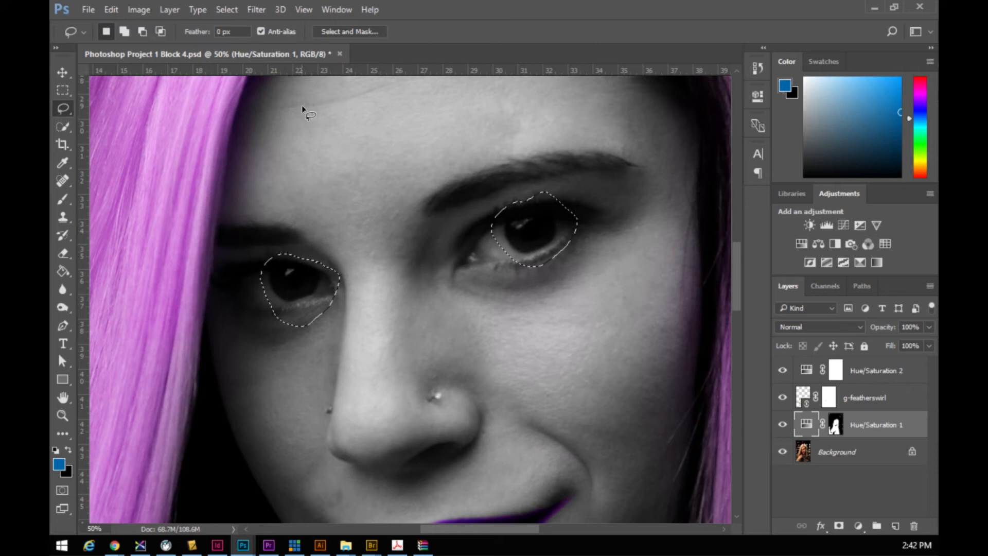
- Add a Hue/Saturation adjustment layer from the eye selection with Colorize on, Hue 41, Saturation 64 and Lightness +35
click(803, 242)
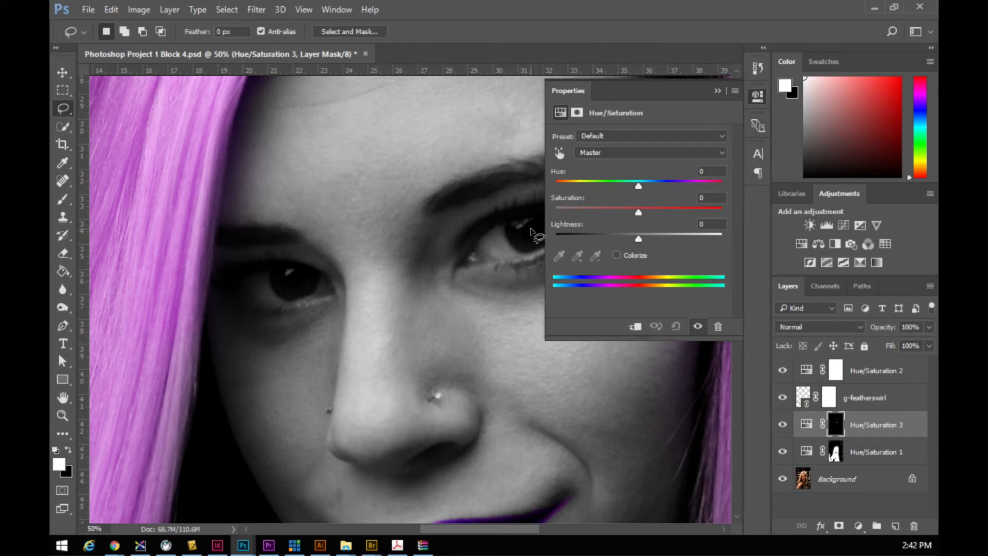
click(616, 255)
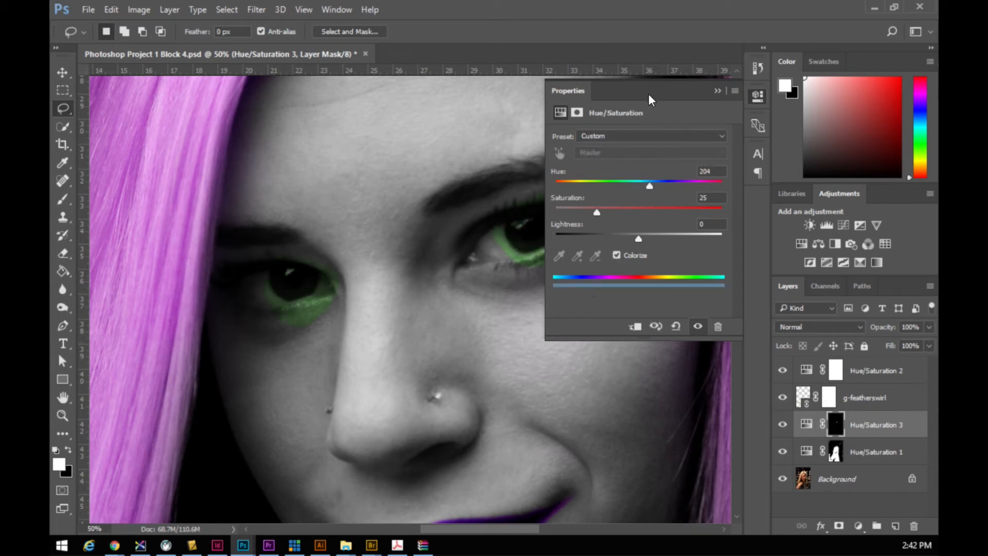
mouse_move(642, 91)
mouse_down()
mouse_move(665, 93)
mouse_move(640, 95)
mouse_up()
drag(495, 528, 511, 533)
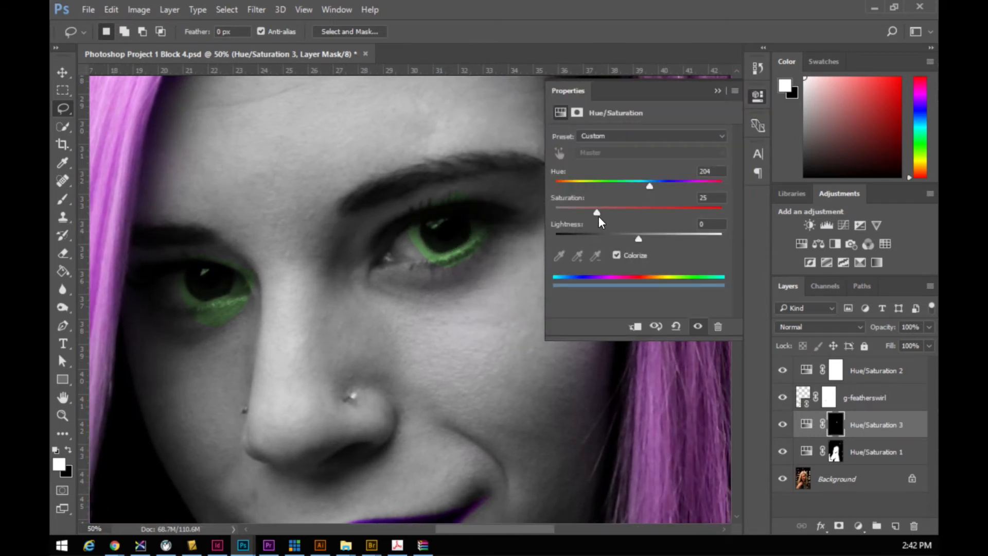
drag(598, 211, 644, 240)
drag(650, 186, 628, 200)
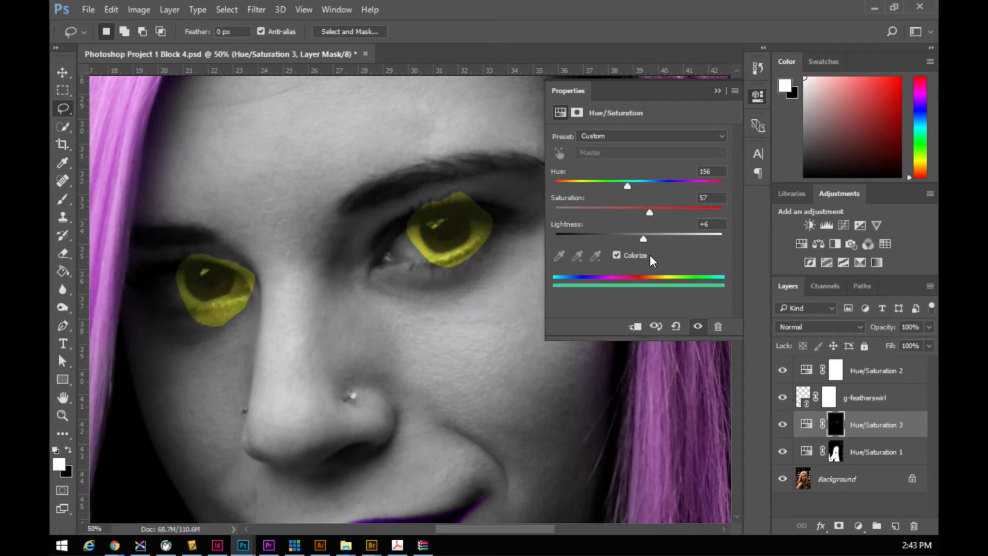
drag(647, 240, 665, 242)
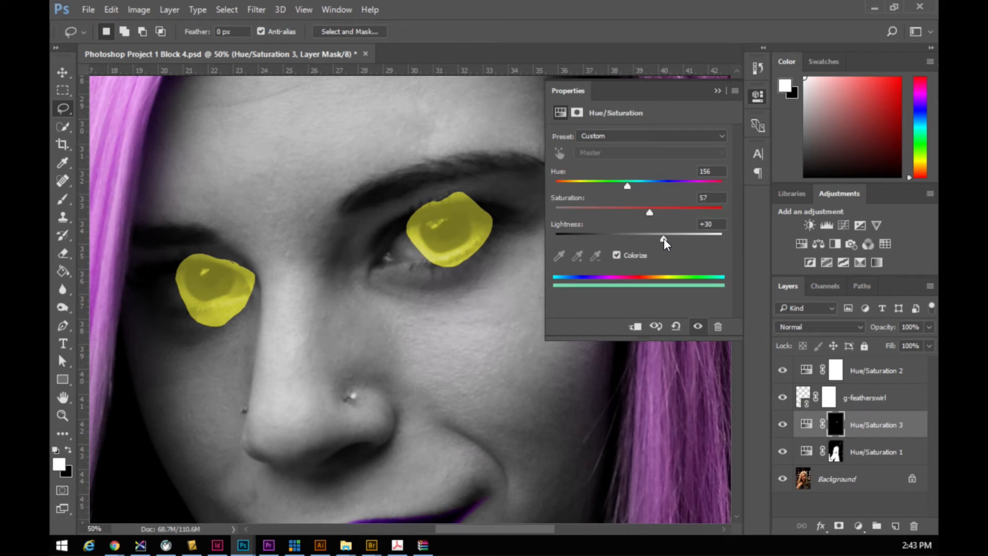
drag(664, 242, 668, 242)
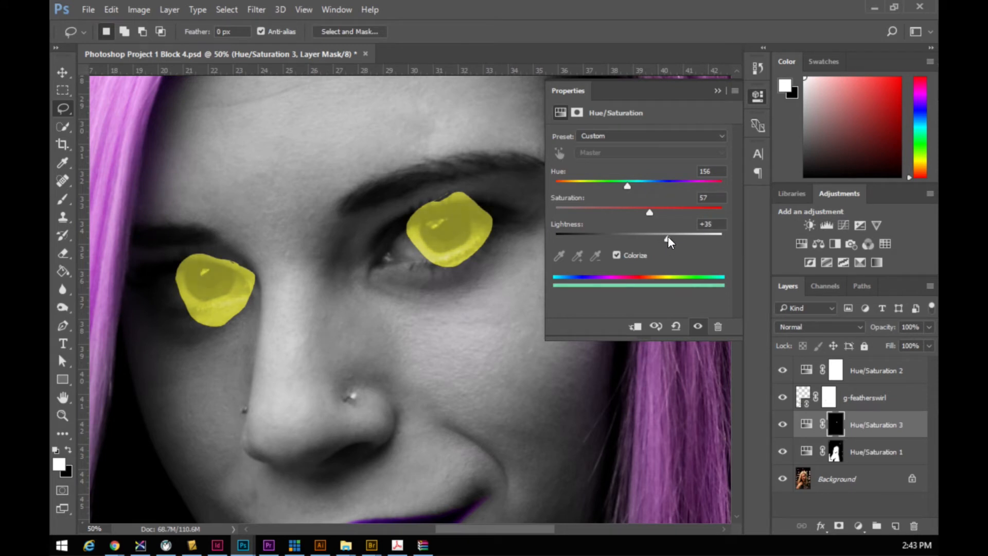
drag(628, 185, 574, 190)
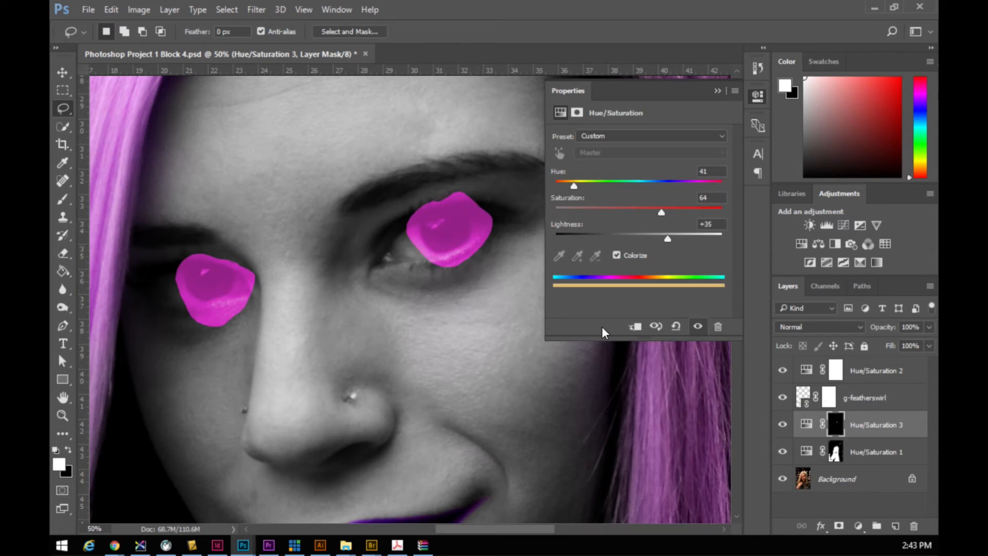
- On the Hue/Saturation 3 mask, paint with a harder 80 px brush to limit the colour to the iris in the image's right-hand eye
click(835, 430)
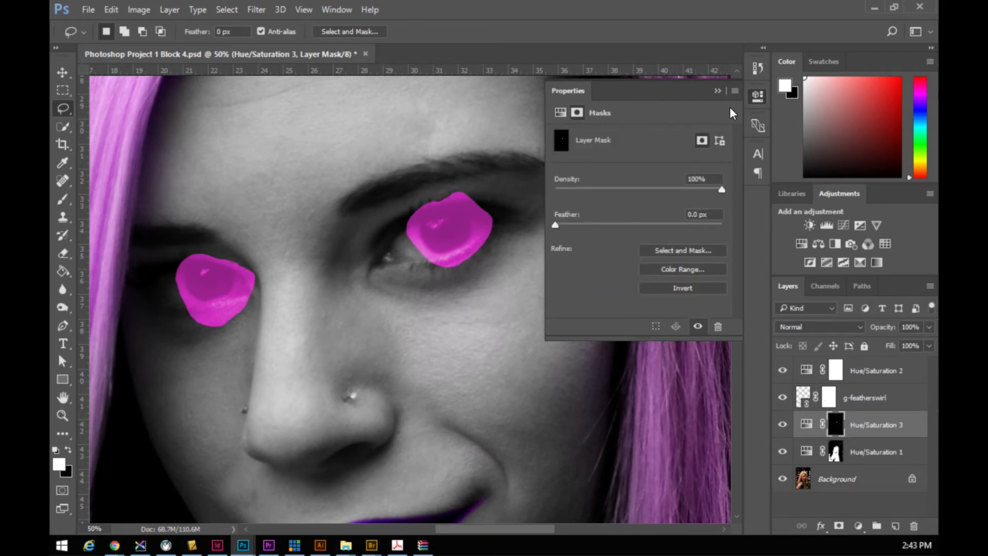
click(717, 90)
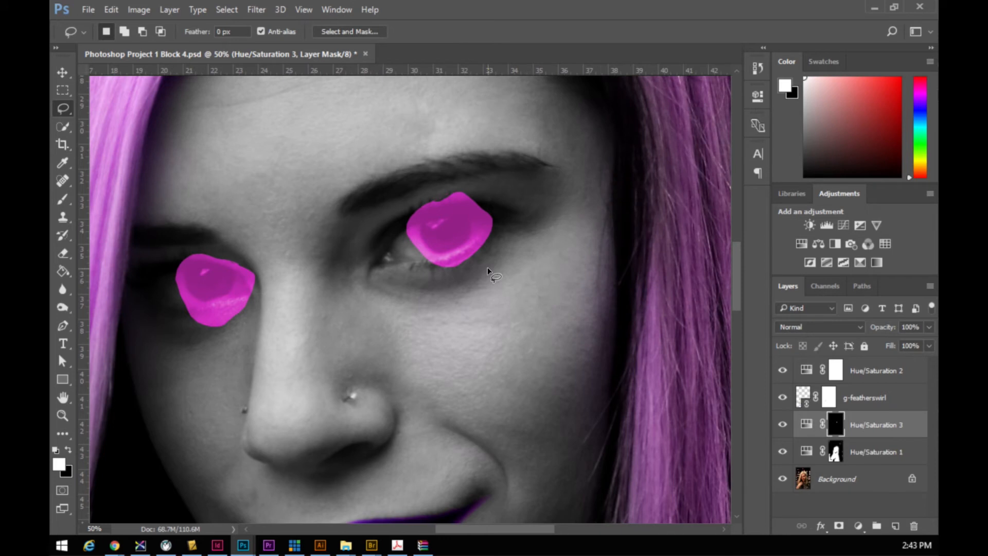
key(b)
mouse_move(485, 256)
mouse_down()
mouse_move(476, 281)
mouse_move(488, 252)
mouse_move(455, 275)
mouse_move(487, 258)
mouse_move(448, 272)
mouse_up()
key(x)
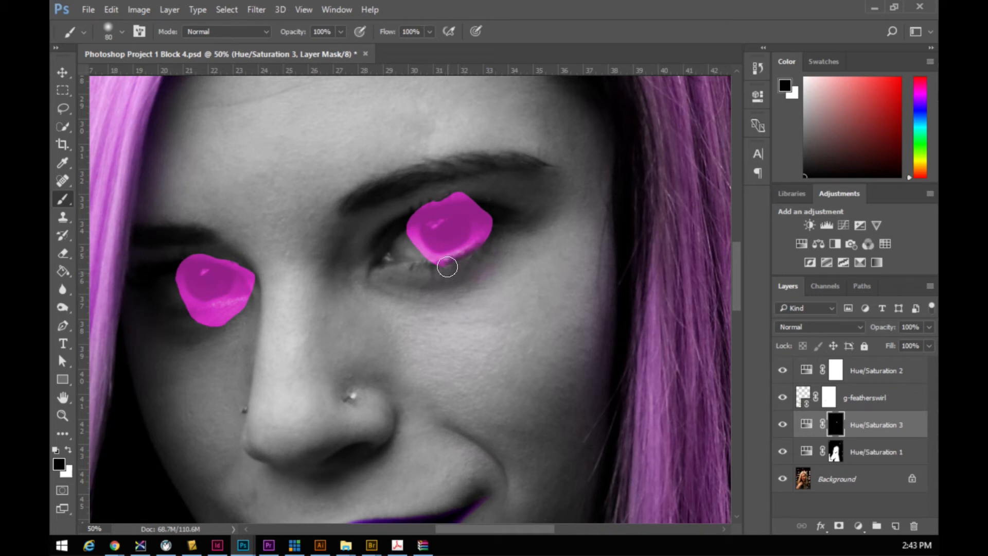
right_click(451, 262)
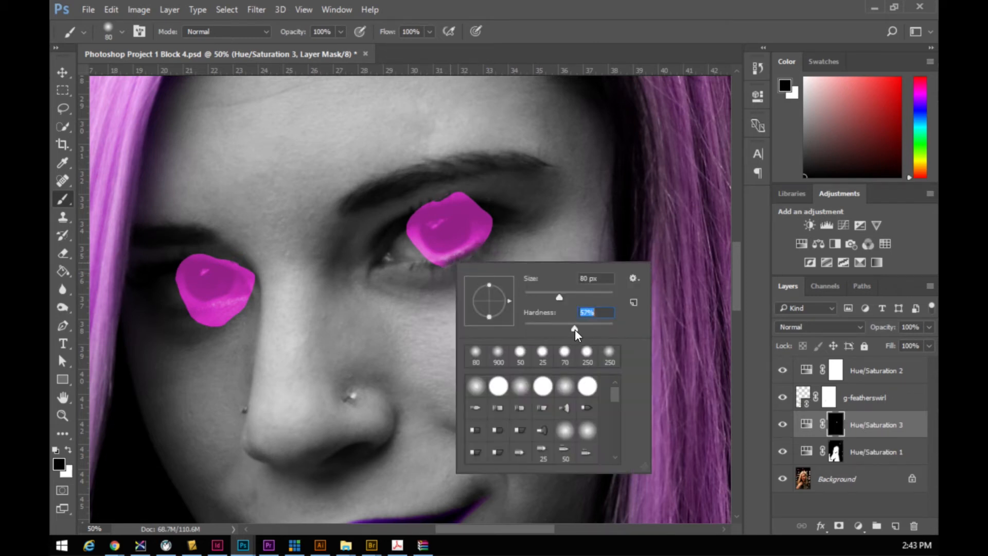
drag(580, 329, 579, 330)
drag(500, 241, 449, 269)
mouse_move(430, 271)
mouse_down()
mouse_move(484, 238)
mouse_move(458, 259)
mouse_move(411, 271)
mouse_move(473, 249)
mouse_move(486, 210)
mouse_move(452, 196)
mouse_move(399, 217)
mouse_up()
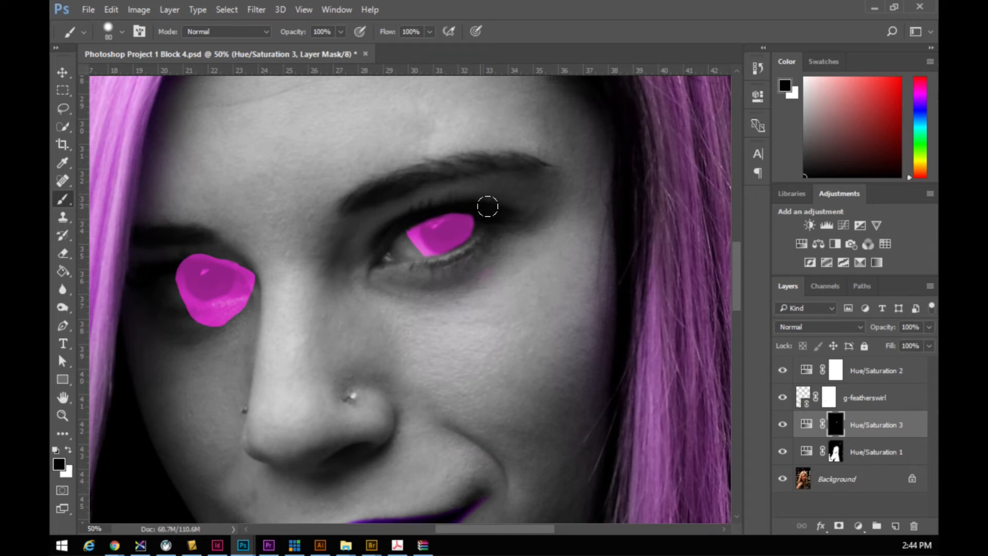
mouse_move(399, 227)
mouse_down()
mouse_move(401, 216)
mouse_move(406, 240)
mouse_move(441, 268)
mouse_move(431, 267)
mouse_move(401, 225)
mouse_move(438, 258)
mouse_up()
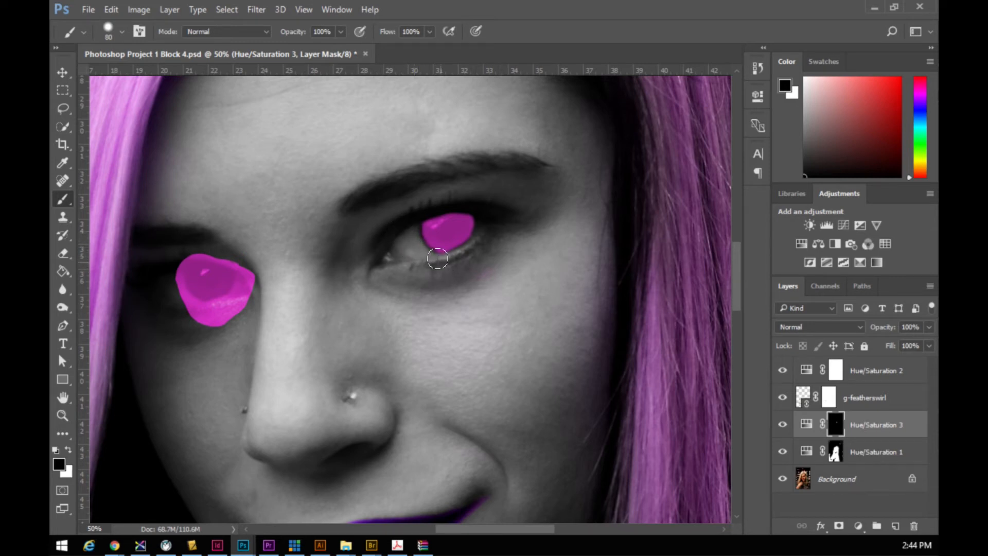
key(x)
mouse_move(433, 229)
mouse_down()
mouse_move(419, 227)
mouse_move(452, 231)
mouse_up()
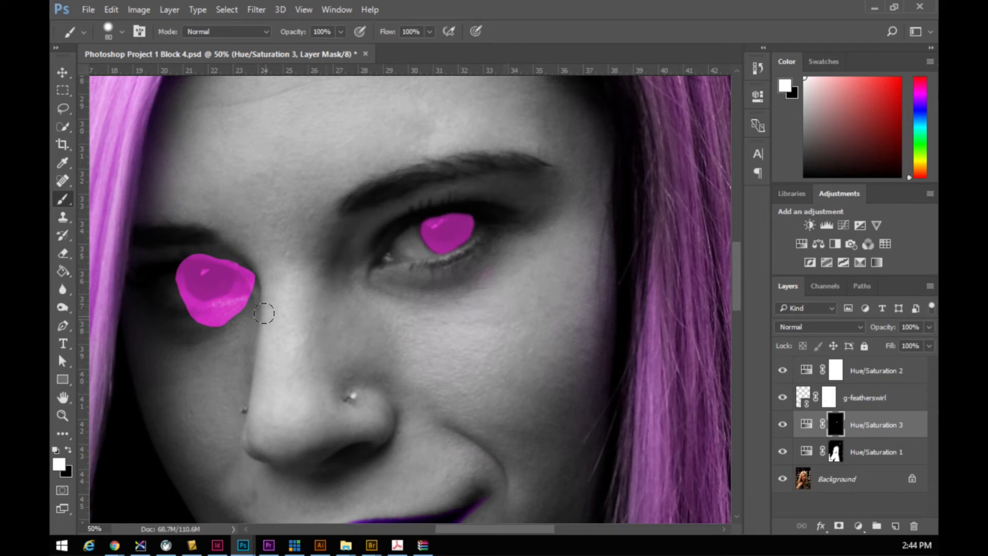
- Paint black on the Hue/Saturation 3 mask around the image's left-hand eye so the colour covers only its iris
key(x)
mouse_move(260, 290)
mouse_down()
mouse_move(223, 322)
mouse_move(258, 265)
mouse_move(241, 301)
mouse_move(252, 265)
mouse_move(236, 251)
mouse_move(180, 245)
mouse_up()
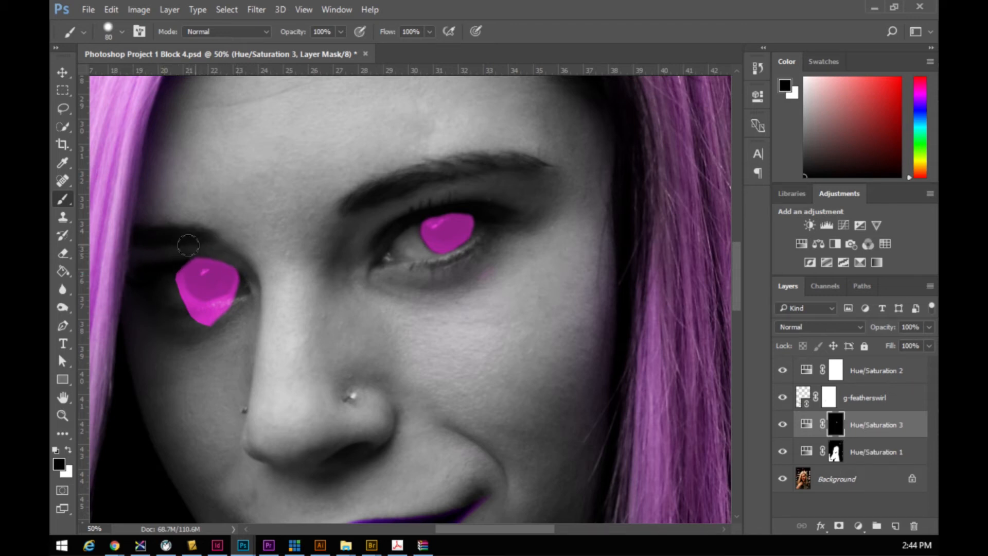
mouse_move(163, 266)
mouse_down()
mouse_move(170, 298)
mouse_move(196, 330)
mouse_move(233, 328)
mouse_move(176, 326)
mouse_move(220, 321)
mouse_move(236, 304)
mouse_move(173, 320)
mouse_move(242, 303)
mouse_move(208, 314)
mouse_move(242, 300)
mouse_move(252, 273)
mouse_move(240, 295)
mouse_move(249, 264)
mouse_move(240, 244)
mouse_up()
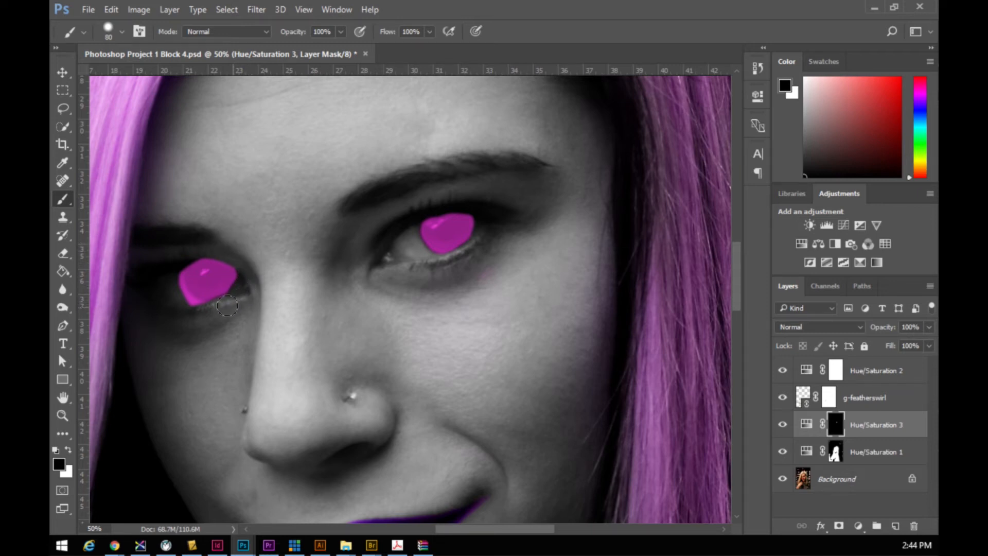
drag(200, 318, 165, 271)
key(x)
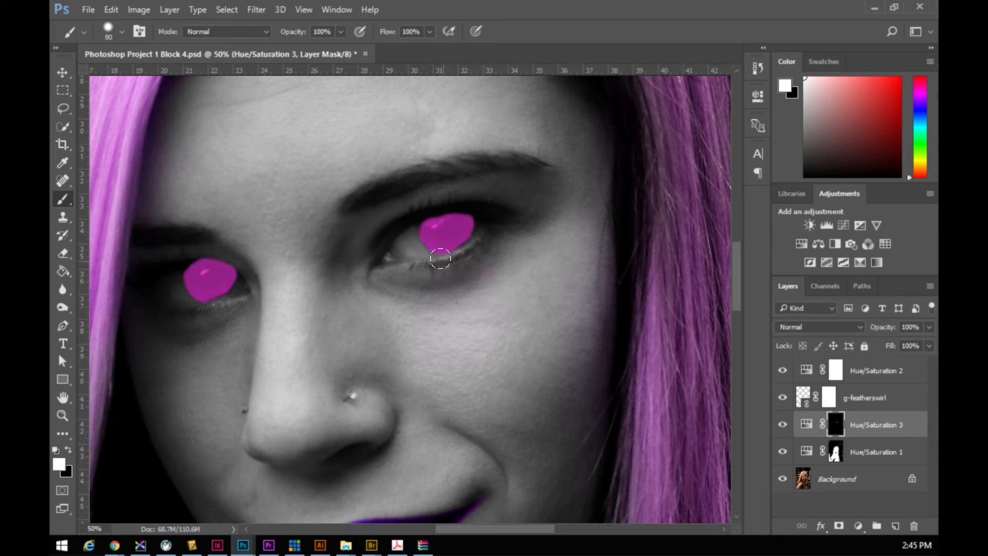
- Lower the opacity of the Hue/Saturation 3 layer to 38%
click(879, 426)
click(929, 328)
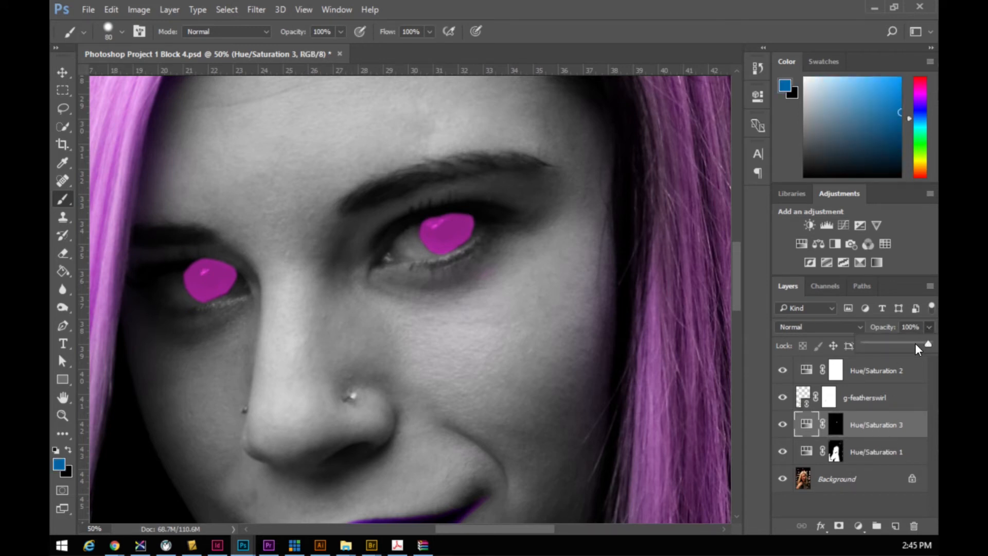
drag(916, 343, 917, 343)
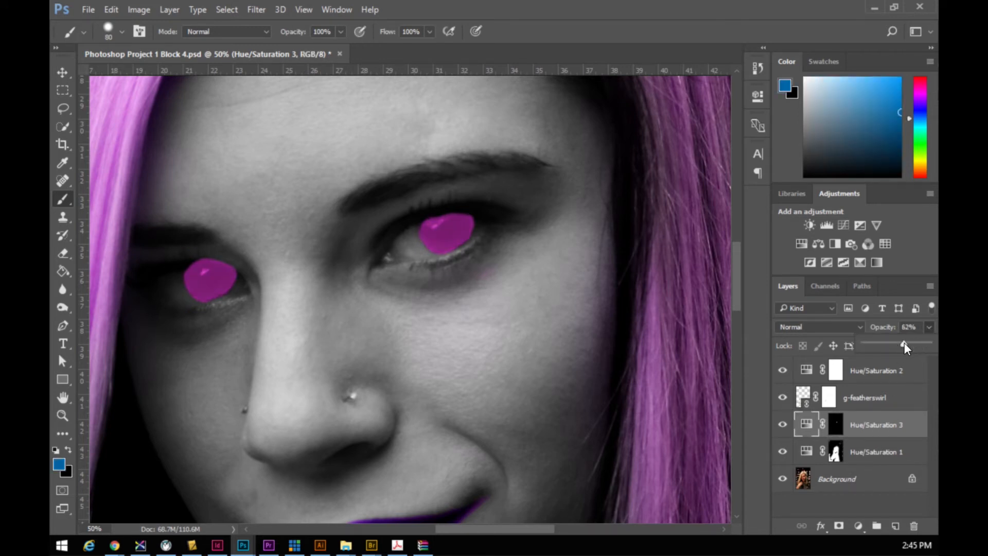
click(904, 344)
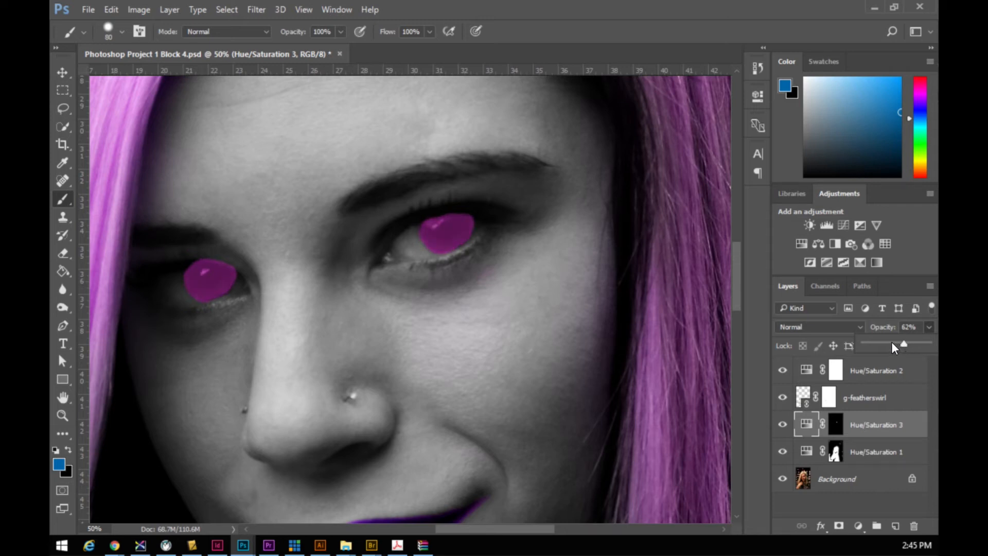
click(888, 344)
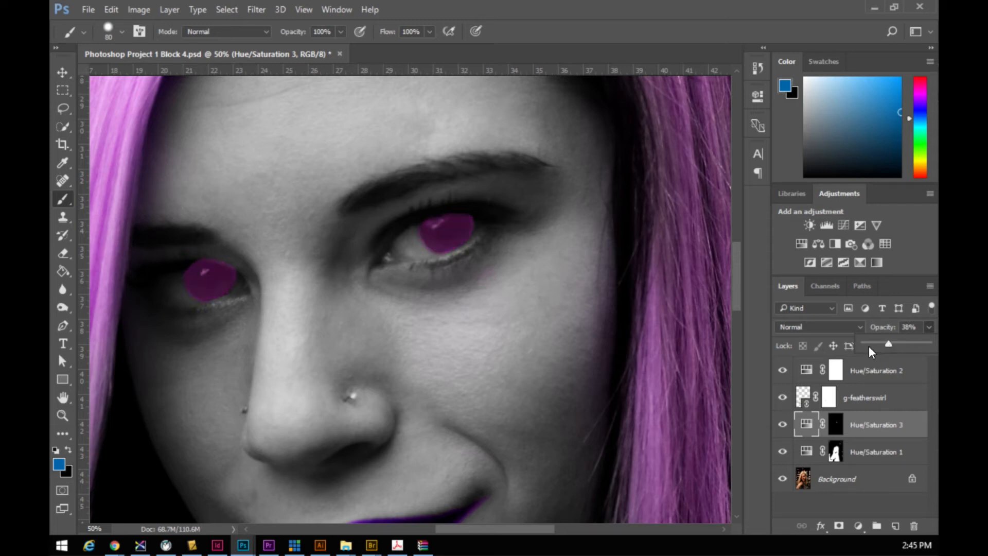
click(492, 238)
- Refine the Hue/Saturation 3 mask along the upper lids and iris edges, painting black outside the irises and white inside
click(836, 427)
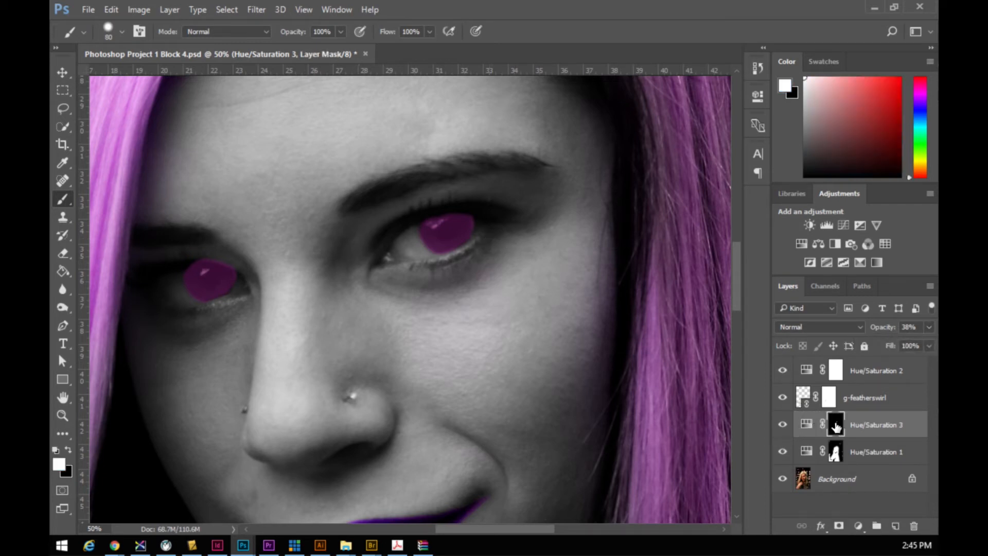
mouse_move(493, 213)
mouse_down()
mouse_move(481, 223)
mouse_move(489, 218)
mouse_move(499, 236)
mouse_move(483, 215)
mouse_move(484, 223)
mouse_up()
key(x)
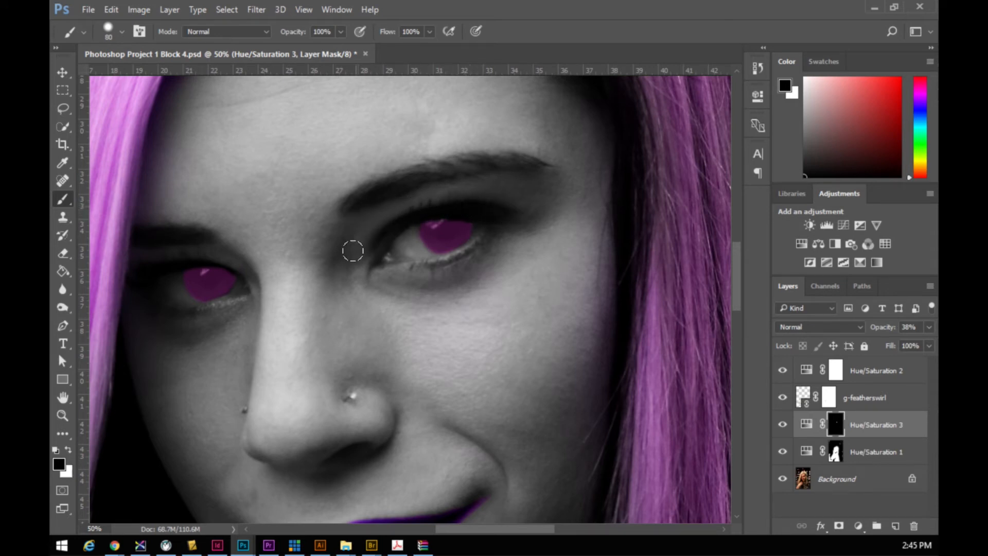
key(x)
mouse_move(460, 229)
mouse_down()
mouse_move(441, 223)
mouse_move(450, 233)
mouse_up()
key(x)
drag(478, 243, 481, 220)
- Set the opacity of the Hue/Saturation 3 layer to 46%
click(928, 328)
mouse_move(871, 344)
mouse_down()
mouse_move(893, 344)
mouse_move(885, 344)
mouse_up()
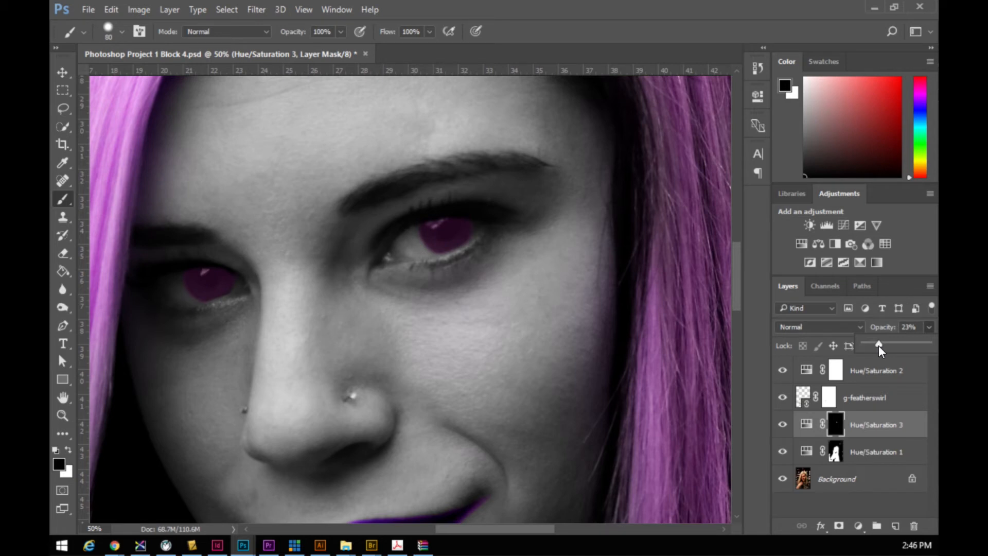
drag(873, 345, 876, 348)
drag(894, 343, 898, 346)
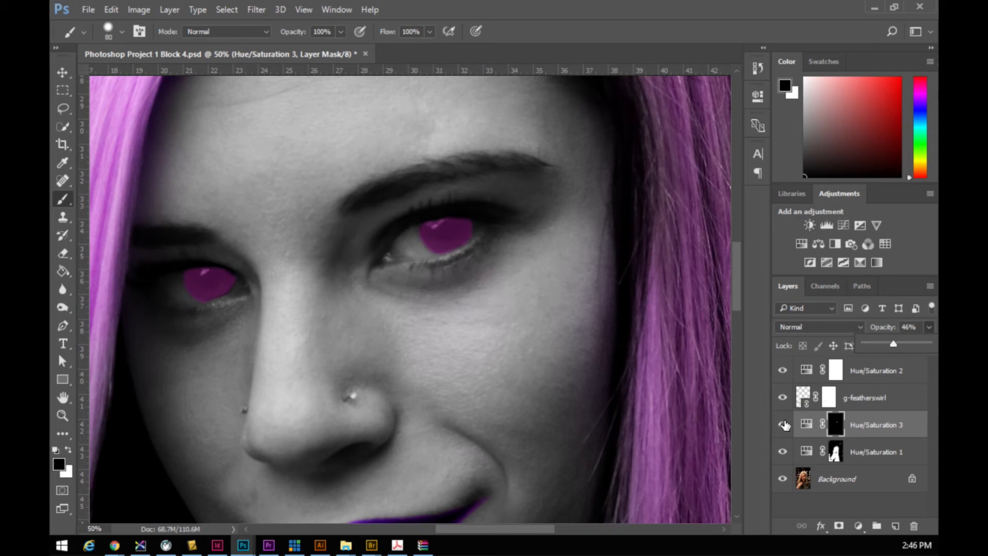
- Adjust the Hue/Saturation 3 eye colour to Hue 33 and Saturation 100, and lower its Lightness
double_click(806, 425)
drag(665, 239, 598, 213)
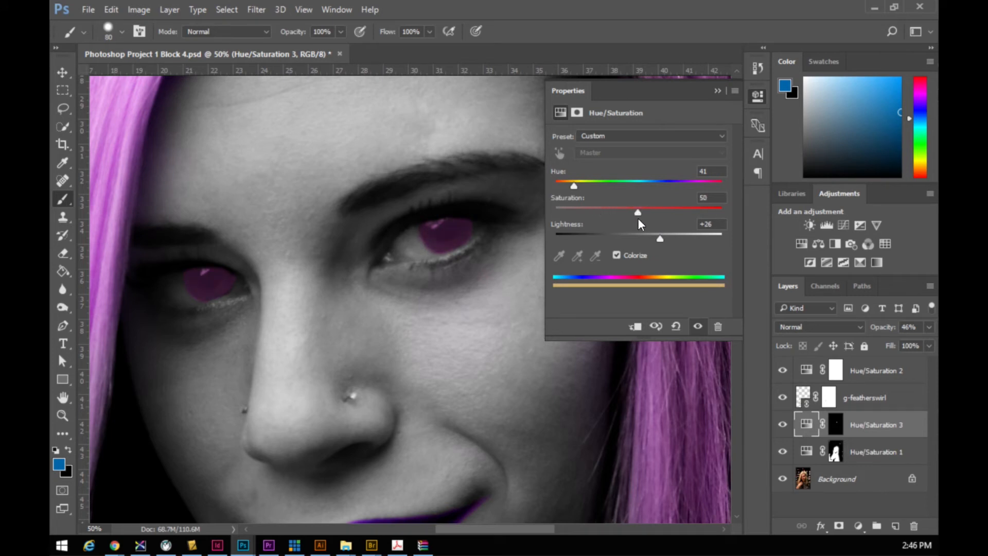
mouse_move(660, 239)
mouse_down()
mouse_move(680, 241)
mouse_move(631, 237)
mouse_move(653, 243)
mouse_up()
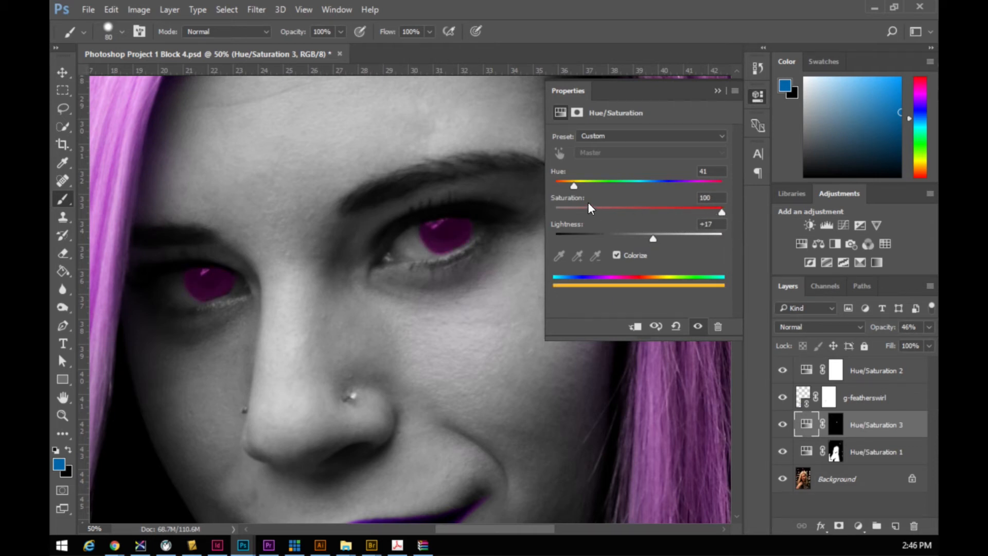
mouse_move(573, 187)
mouse_down()
mouse_move(585, 190)
mouse_move(570, 191)
mouse_up()
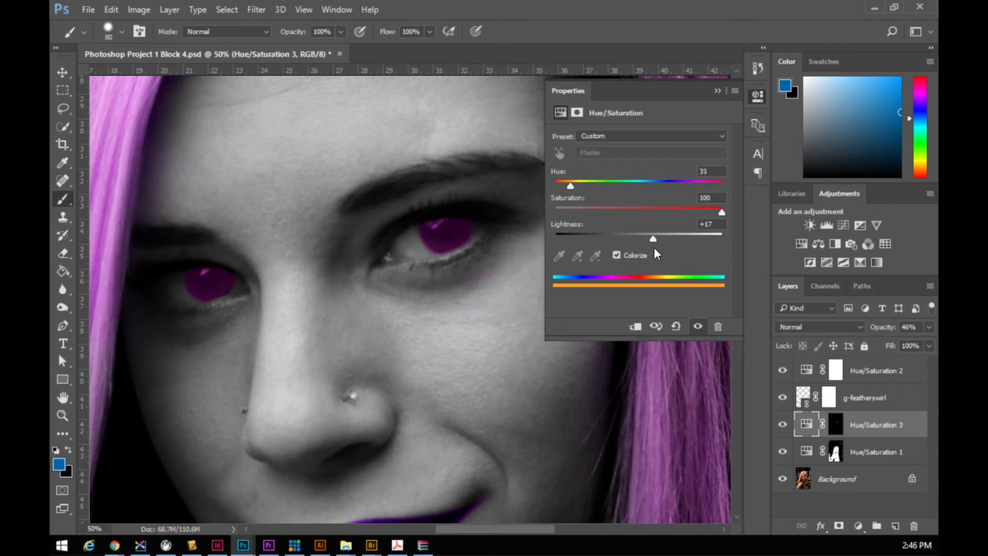
drag(657, 238, 651, 238)
click(716, 91)
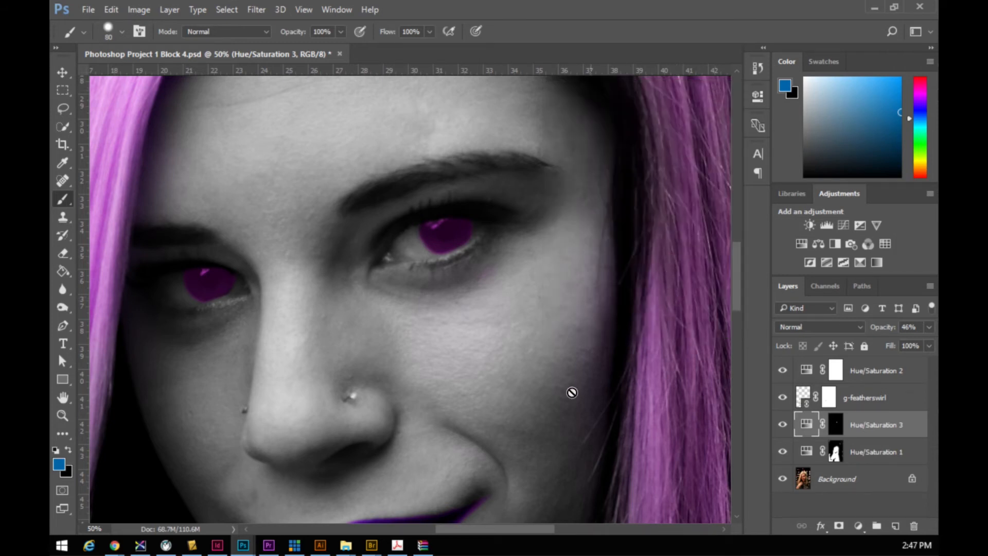
- Lower the opacity of the Hue/Saturation 3 layer to 28%
key(z)
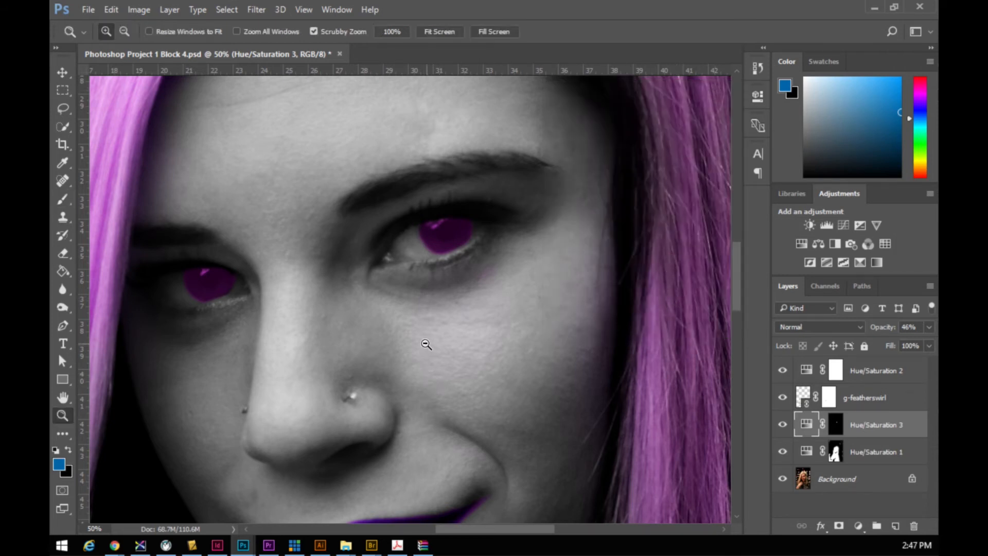
alt+click(423, 346)
alt+click(420, 347)
alt+click(433, 386)
alt+click(448, 407)
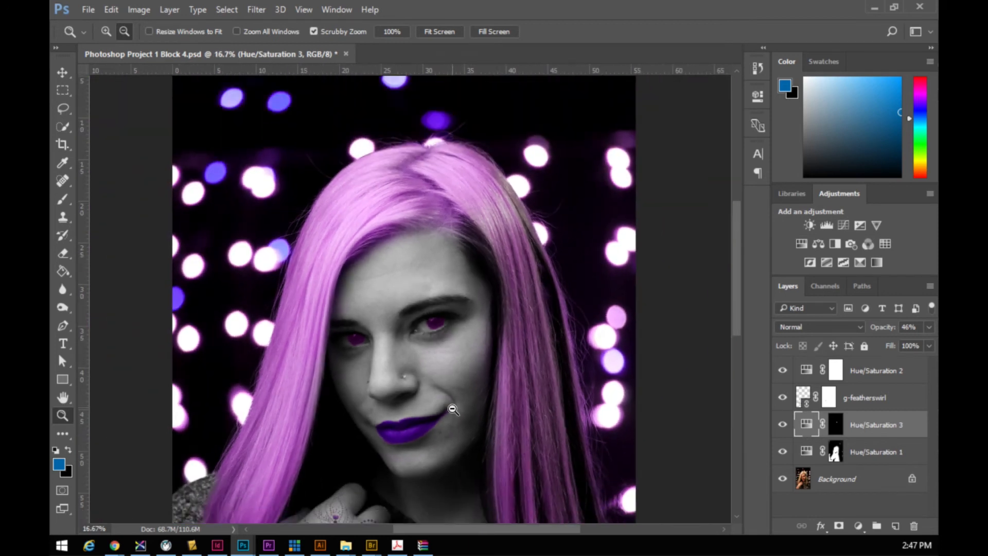
alt+click(442, 401)
scroll(443, 410, down, 3)
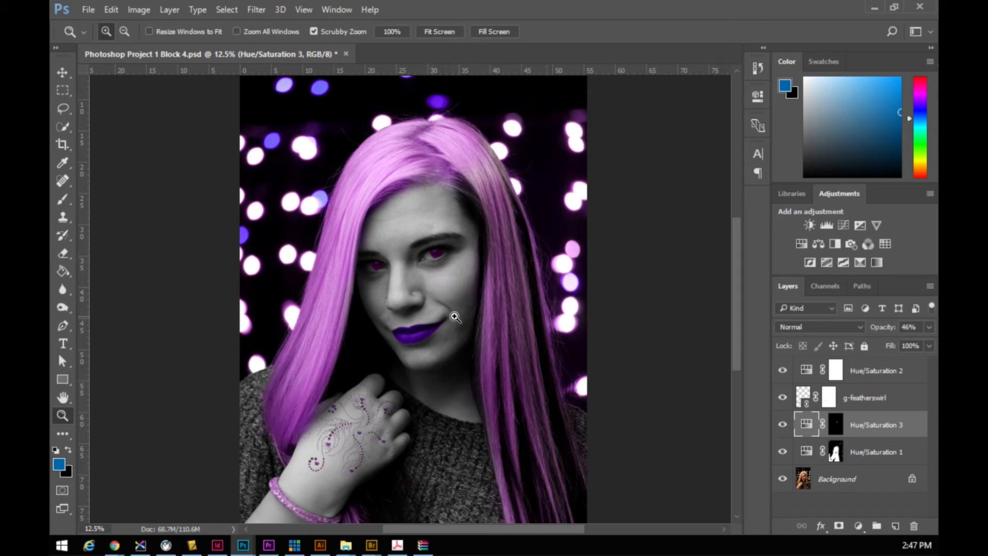
drag(432, 257, 615, 406)
click(929, 327)
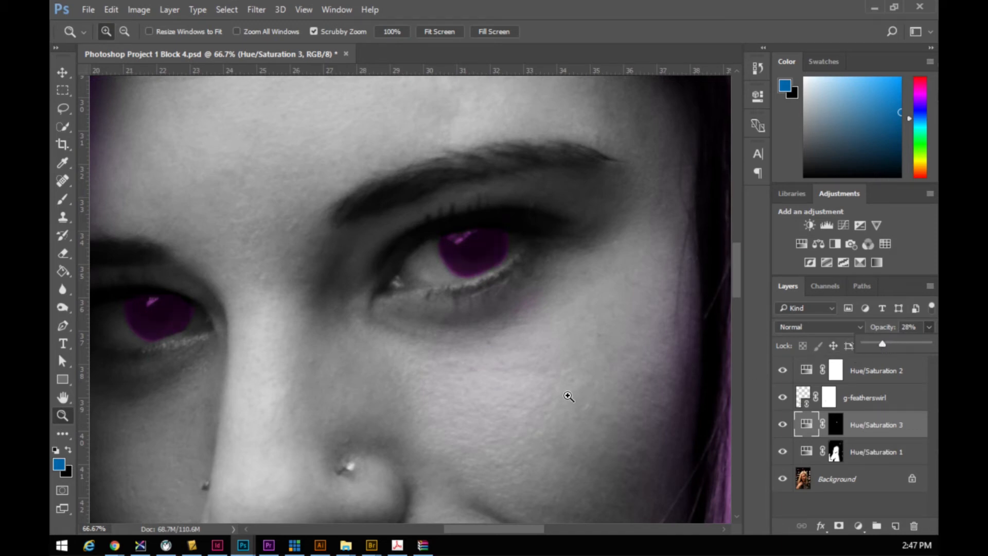
- Examine the reduced iris tint against the whole portrait and up close on the face
key(x)
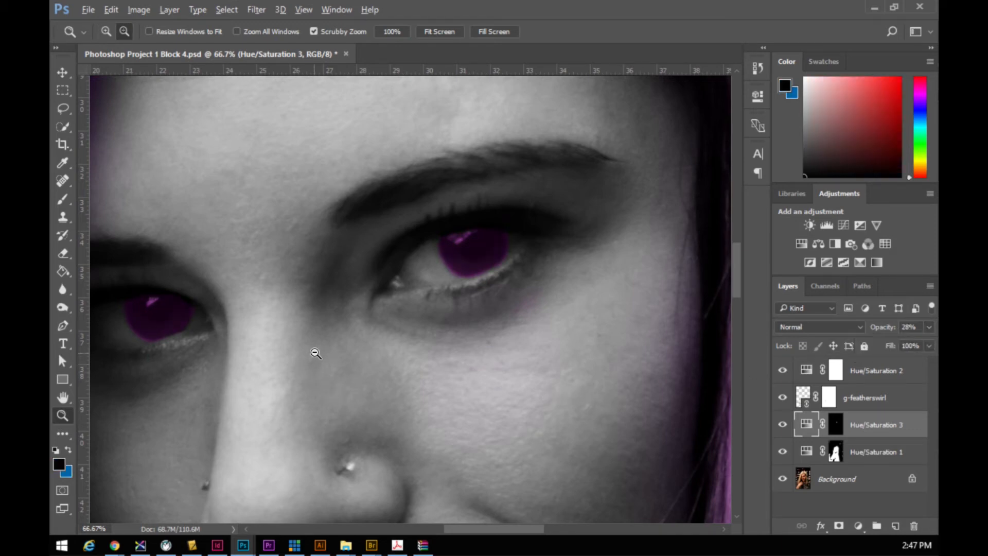
alt+click(315, 353)
alt+click(315, 352)
alt+click(314, 356)
alt+click(316, 363)
alt+click(332, 394)
alt+click(353, 413)
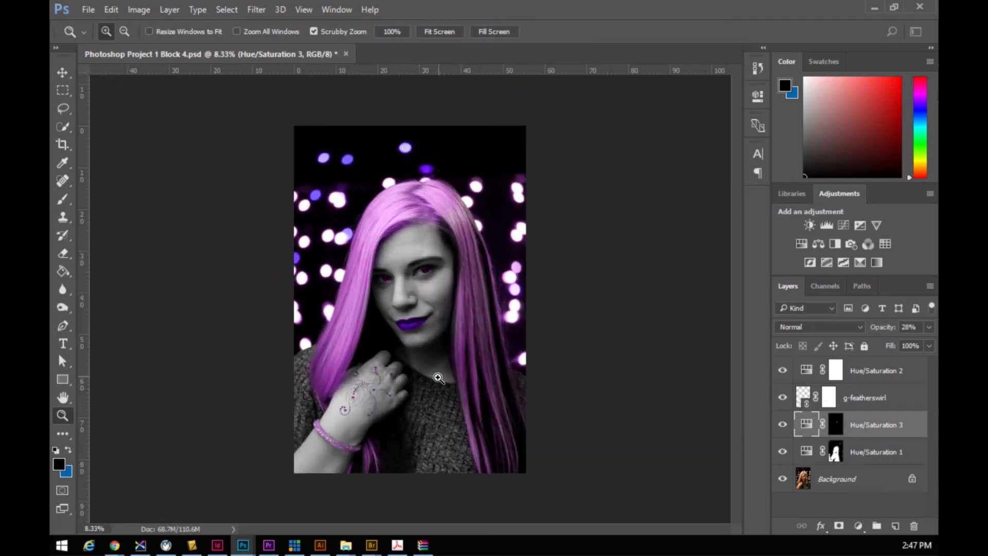
click(420, 305)
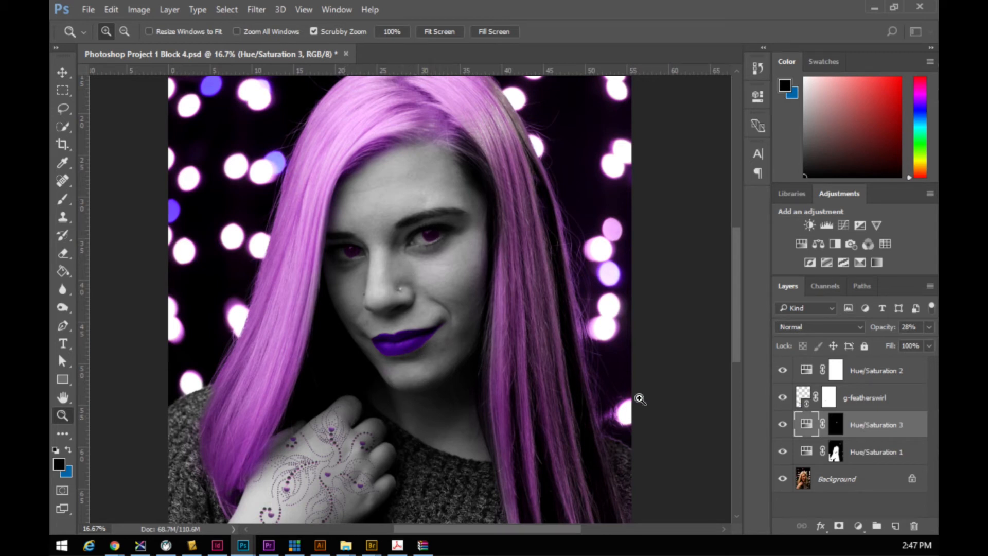
- Set the Hue/Saturation 3 eye colour to Hue 360 and Lightness +36
double_click(805, 426)
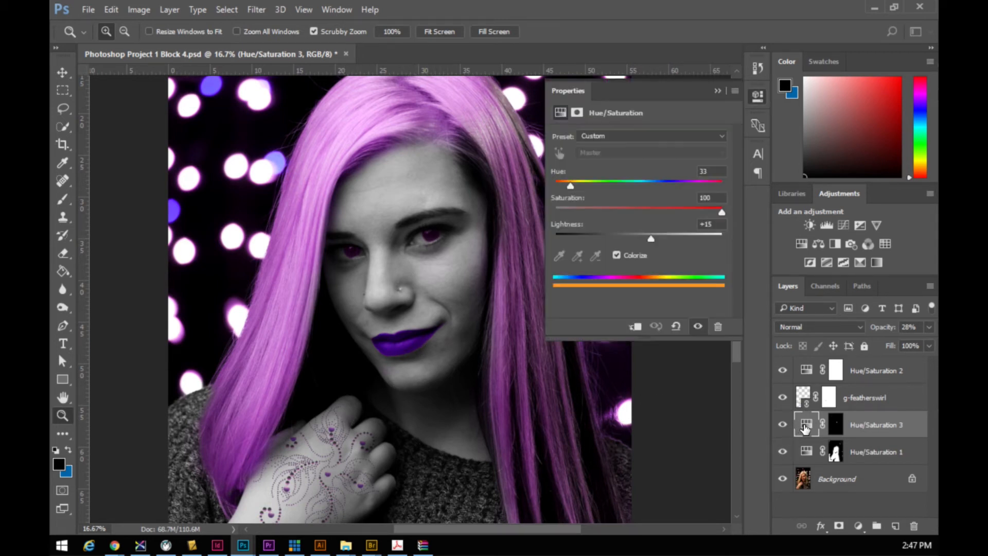
mouse_move(573, 187)
mouse_down()
mouse_move(563, 187)
mouse_move(712, 184)
mouse_move(574, 186)
mouse_up()
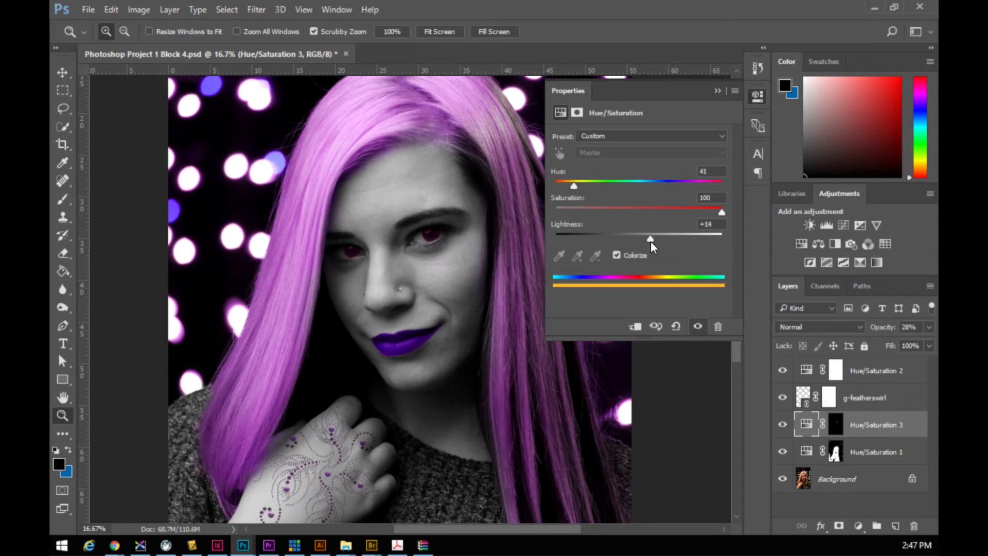
drag(655, 241, 656, 241)
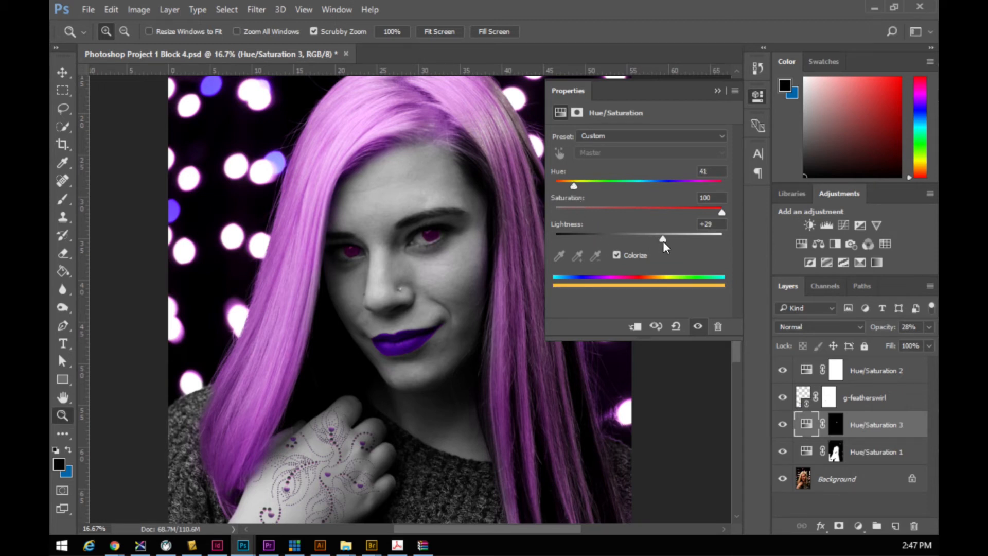
drag(574, 186, 710, 181)
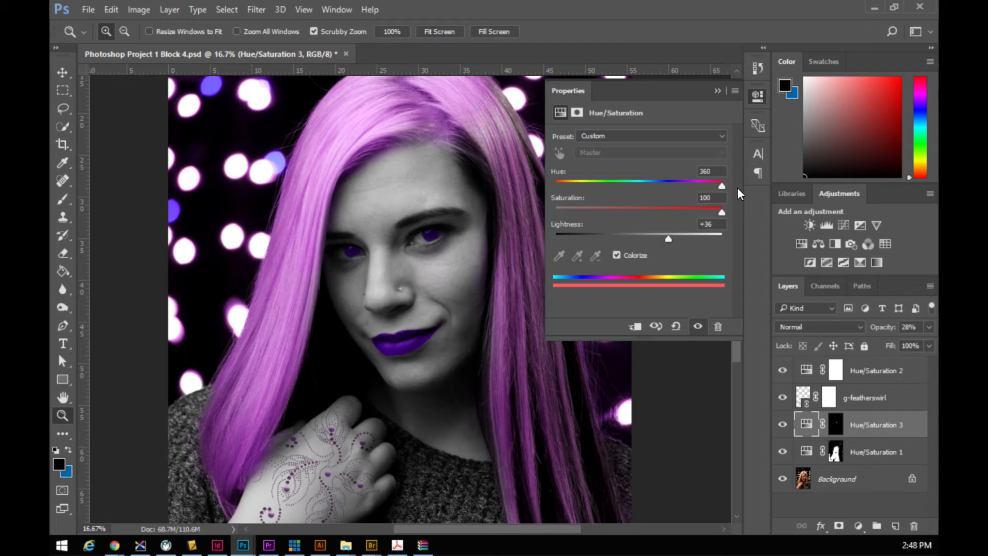
click(717, 91)
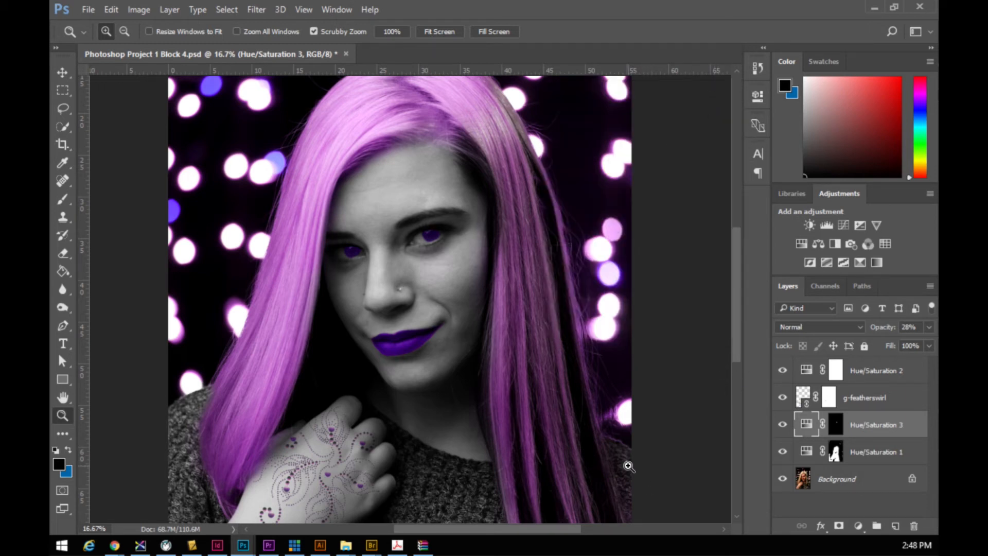
- Place OU44fQJ.jpg as a linked image directly above the g-featherswirl layer
key(alt)
alt+click(379, 382)
alt+click(379, 381)
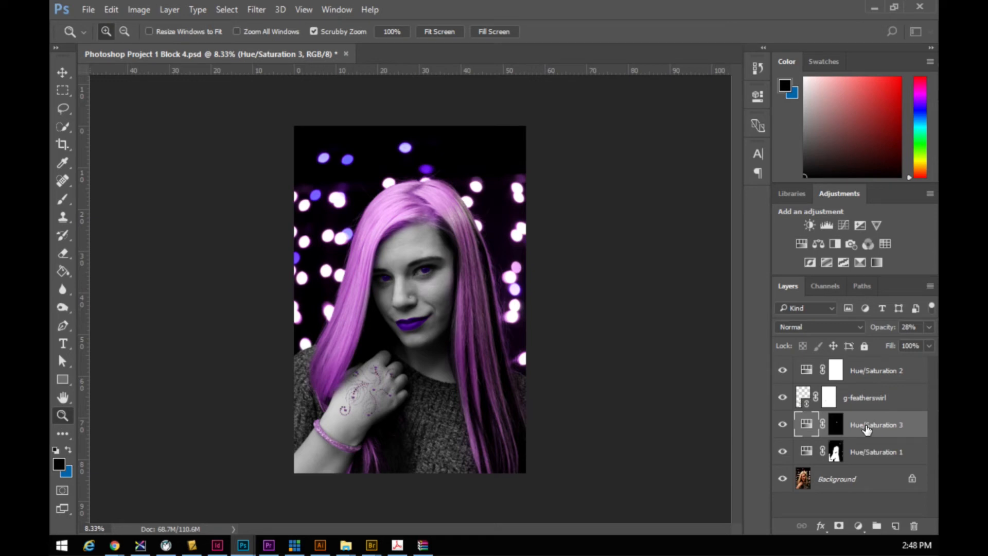
click(869, 399)
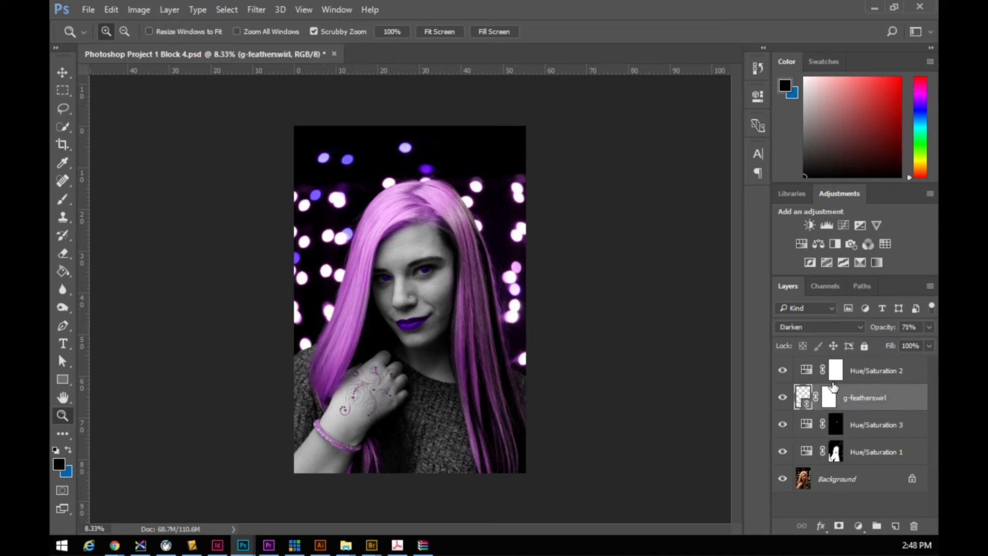
click(869, 371)
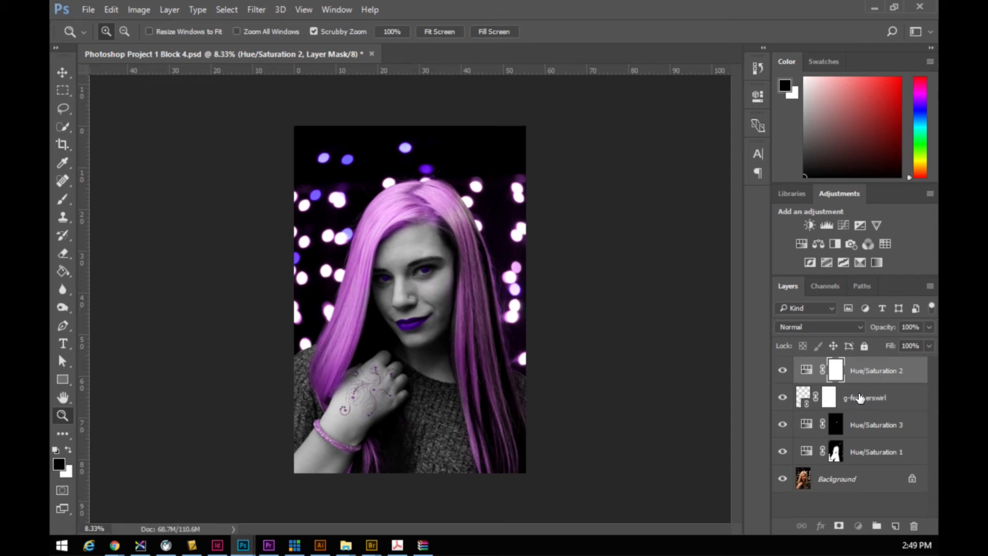
click(868, 399)
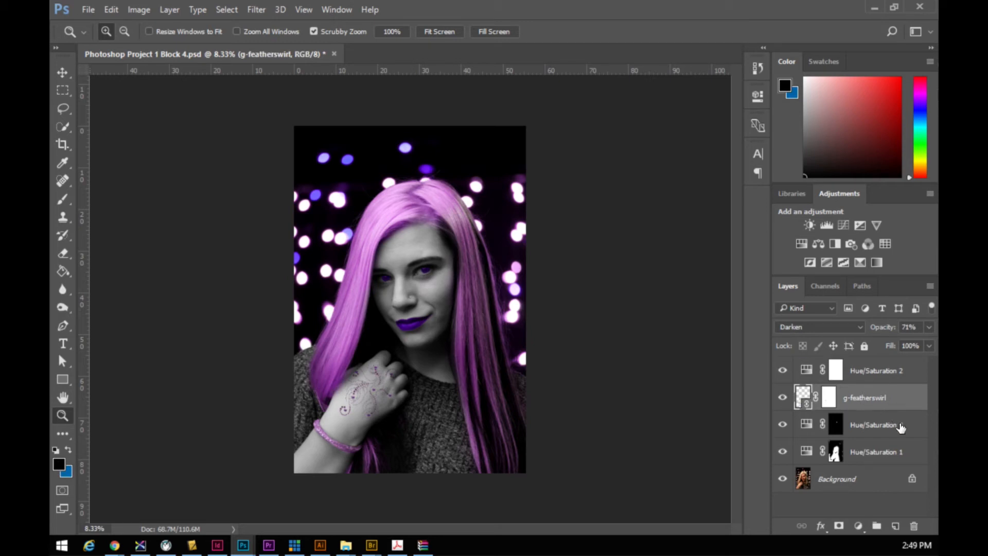
click(90, 10)
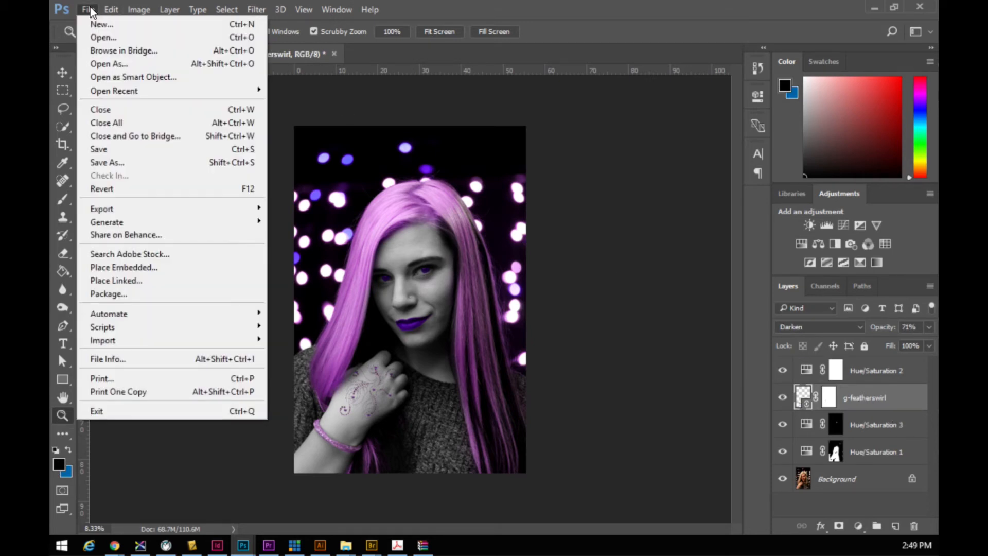
click(134, 279)
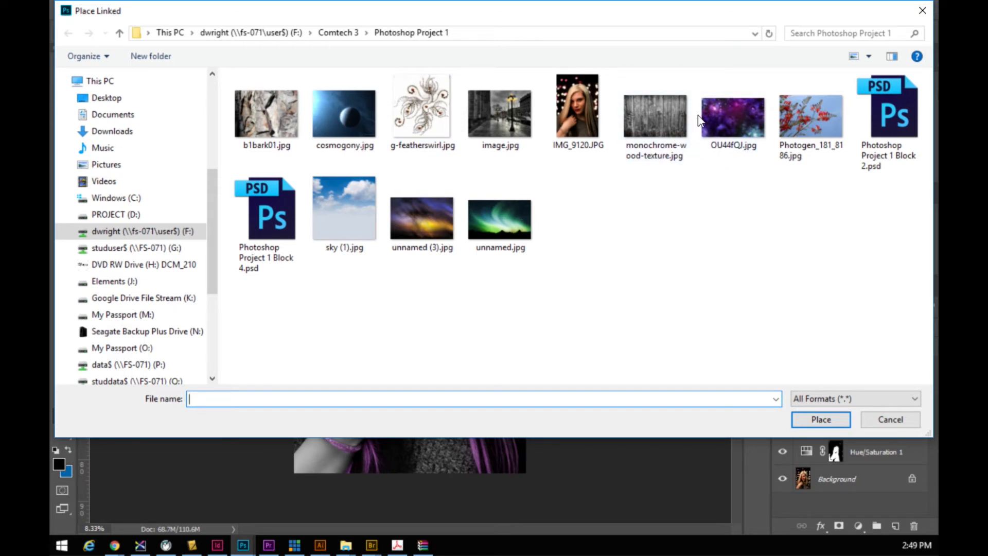
double_click(732, 123)
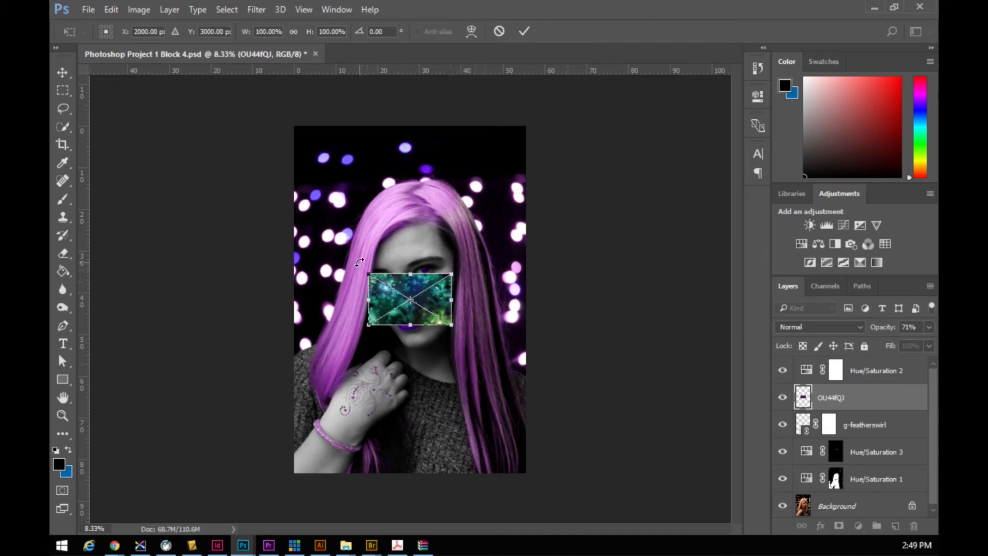
- Rotate the placed galaxy image 90 degrees and stretch it to cover the whole canvas
drag(360, 262, 462, 243)
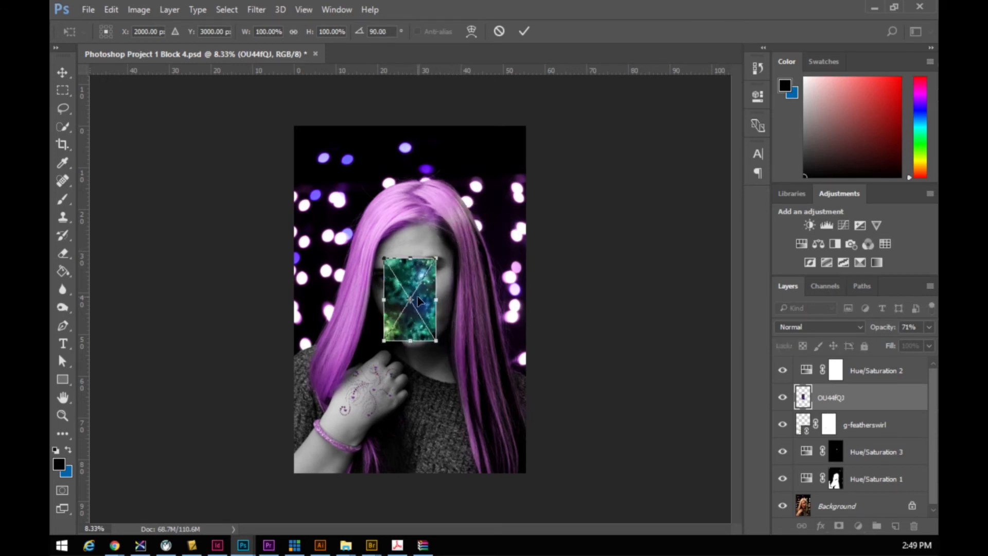
drag(421, 304, 331, 171)
drag(344, 209, 529, 472)
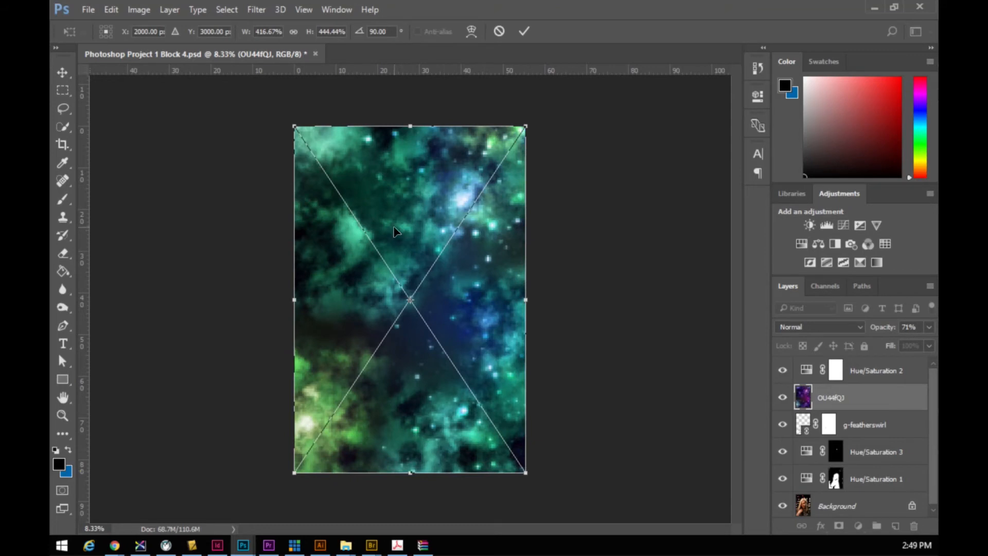
key(Return)
key(z)
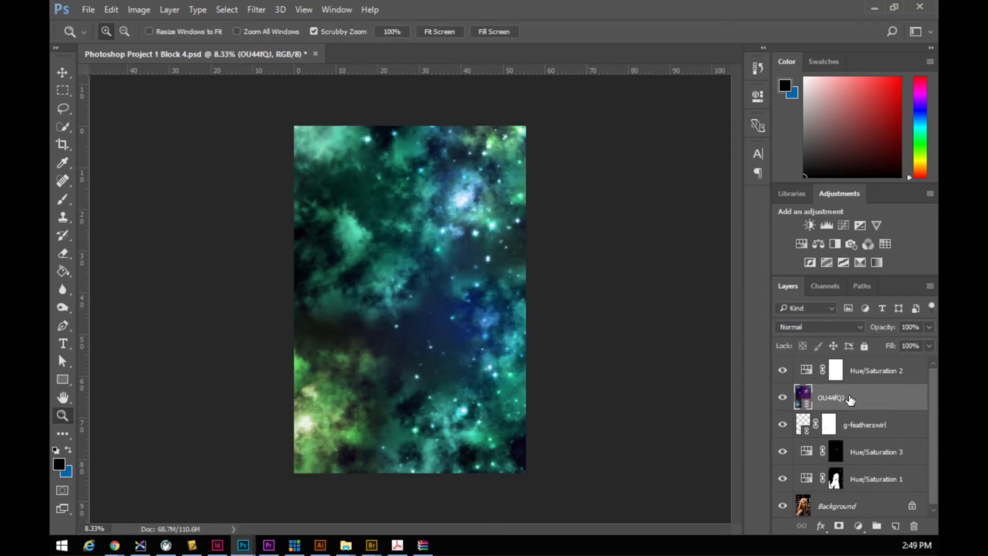
- Move the OU44fQJ layer above Hue/Saturation 2 and lower its opacity to 75%
drag(844, 398, 839, 359)
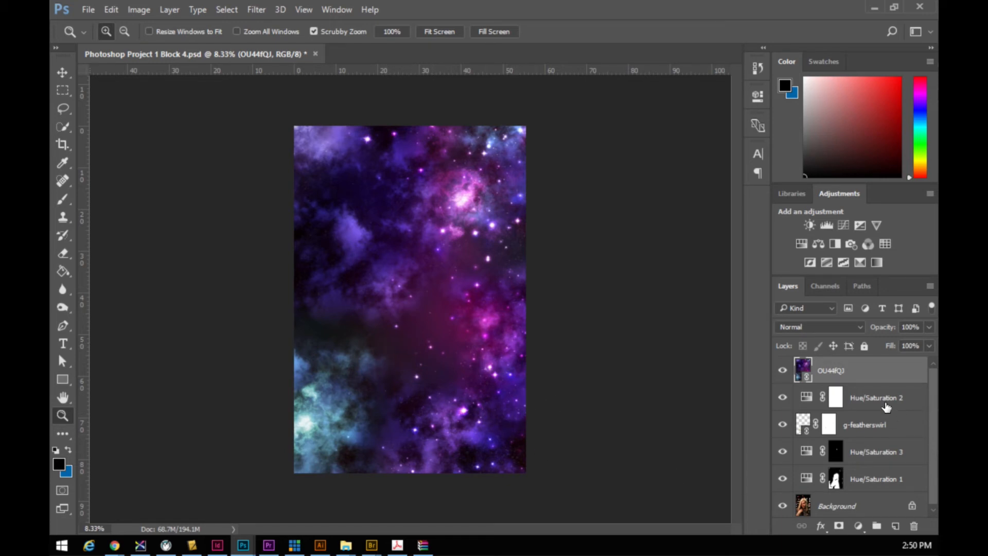
click(929, 327)
drag(928, 341, 908, 342)
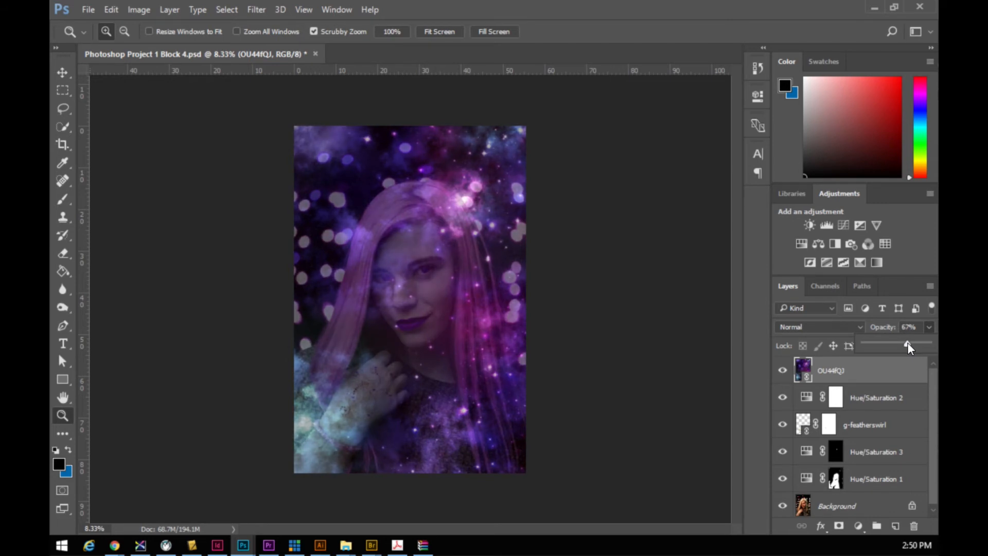
drag(909, 344, 913, 343)
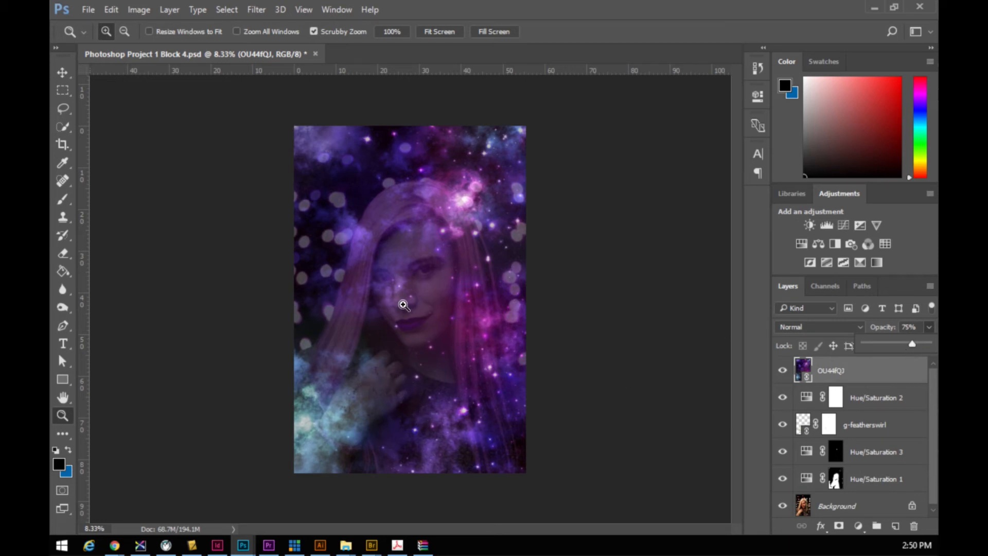
- Add a layer mask to the OU44fQJ layer and paint black over the face with an 800 px brush
click(839, 526)
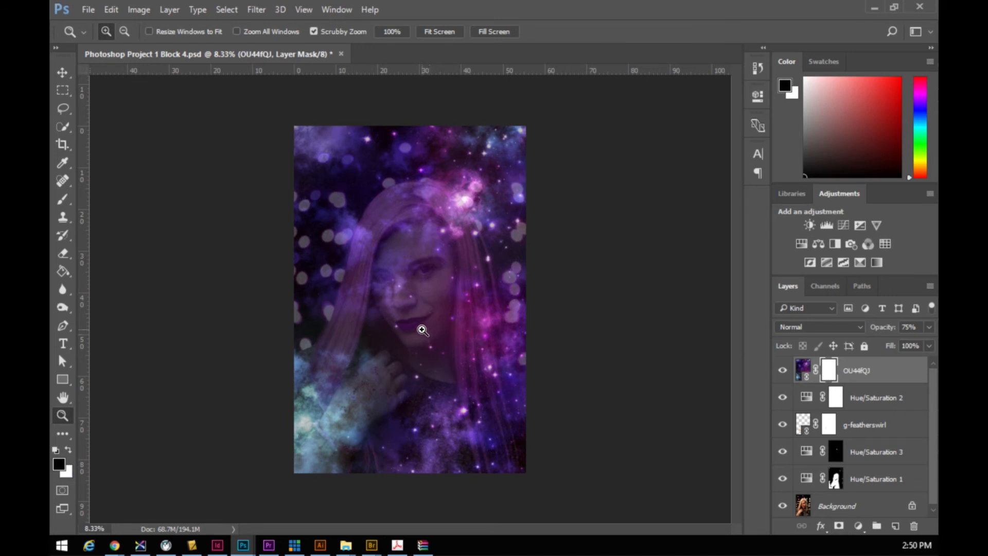
key(b)
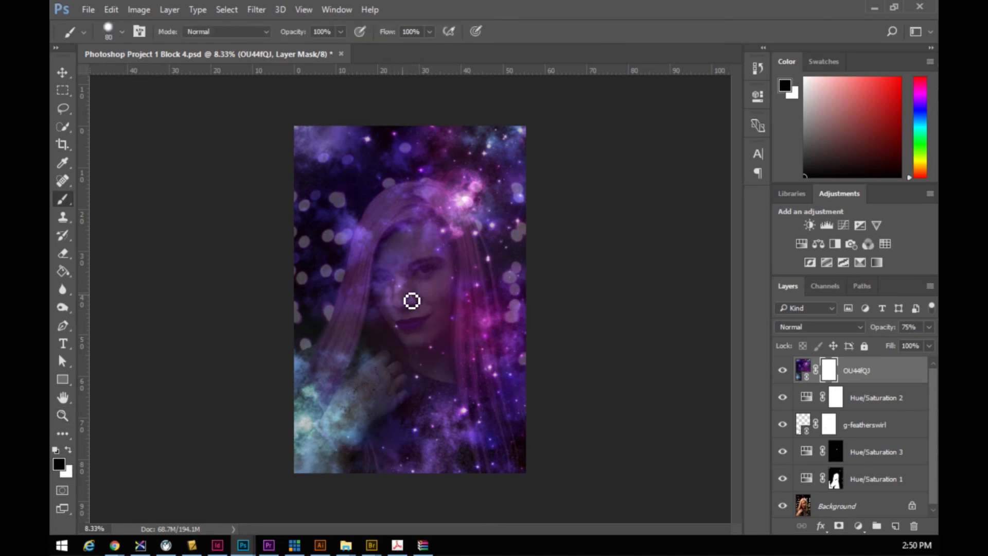
key(bracketright)
key(bracketright)
key(bracketright)
key(bracketright)
key(bracketright)
key(bracketright)
key(bracketright)
key(bracketright)
key(bracketright)
key(bracketright)
key(bracketright)
key(bracketright)
key(bracketright)
mouse_move(391, 253)
mouse_down()
mouse_move(390, 301)
mouse_move(398, 281)
mouse_move(437, 303)
mouse_move(448, 273)
mouse_move(427, 255)
mouse_up()
- Adjust the brush hardness and paint black on the OU44fQJ mask over the hair, neck, hand and middle of the sweater
right_click(425, 253)
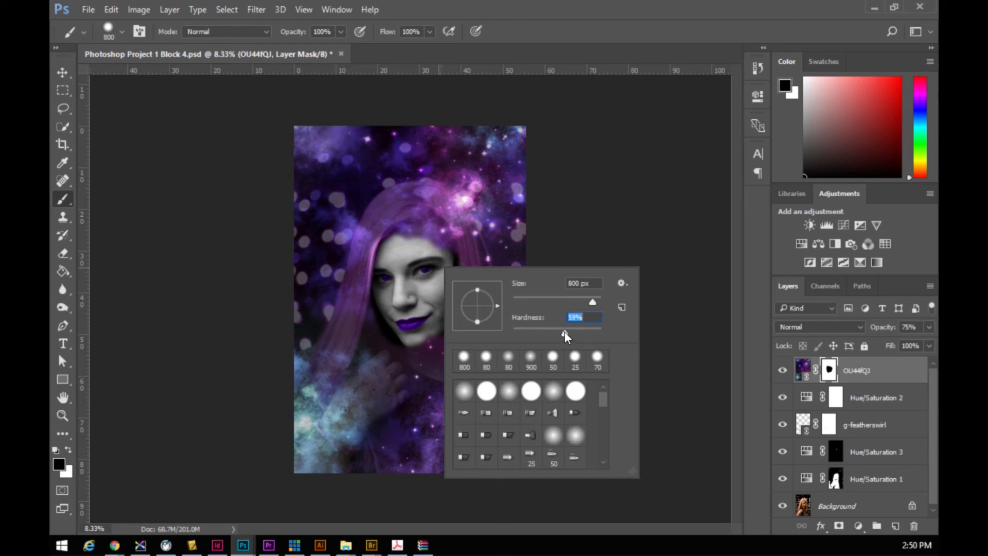
mouse_move(387, 235)
mouse_down()
mouse_move(369, 283)
mouse_move(387, 234)
mouse_move(368, 277)
mouse_move(380, 222)
mouse_move(355, 282)
mouse_move(385, 200)
mouse_move(430, 193)
mouse_move(450, 234)
mouse_move(438, 266)
mouse_move(438, 230)
mouse_move(392, 215)
mouse_move(423, 234)
mouse_move(401, 217)
mouse_move(415, 201)
mouse_move(447, 232)
mouse_move(436, 331)
mouse_move(441, 423)
mouse_move(409, 294)
mouse_move(404, 307)
mouse_move(440, 473)
mouse_move(399, 383)
mouse_up()
drag(439, 461, 446, 462)
mouse_move(381, 317)
mouse_down()
mouse_move(370, 270)
mouse_move(357, 315)
mouse_move(369, 291)
mouse_move(338, 333)
mouse_move(360, 275)
mouse_move(336, 336)
mouse_move(341, 315)
mouse_move(385, 382)
mouse_move(372, 350)
mouse_move(375, 384)
mouse_move(338, 372)
mouse_move(372, 381)
mouse_move(347, 403)
mouse_move(382, 385)
mouse_move(355, 401)
mouse_move(384, 370)
mouse_move(391, 380)
mouse_move(357, 346)
mouse_up()
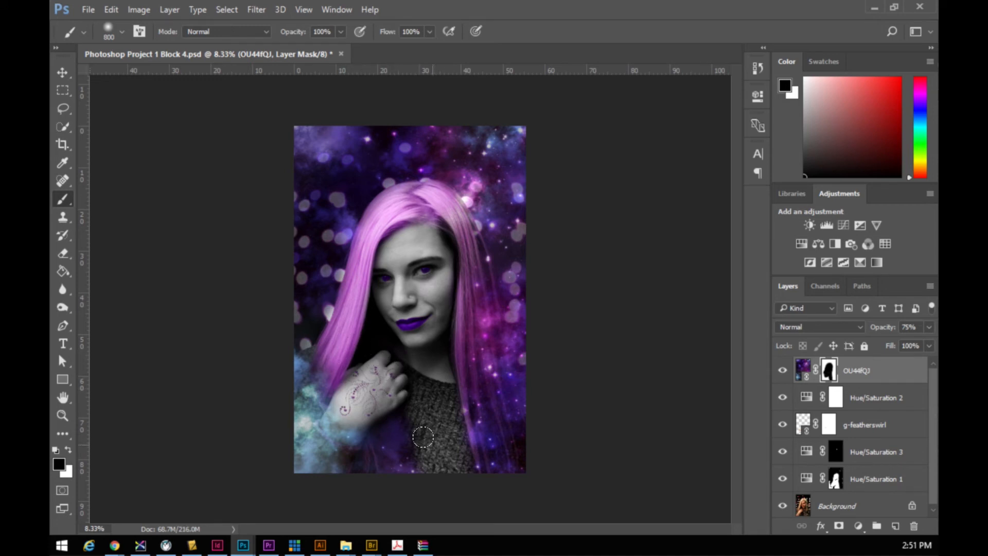
- Paint white on the OU44fQJ mask over the sweater to bring the galaxy texture back there
key(x)
mouse_move(421, 455)
mouse_down()
mouse_move(419, 430)
mouse_move(444, 416)
mouse_move(412, 432)
mouse_move(464, 400)
mouse_move(435, 391)
mouse_move(395, 422)
mouse_move(427, 386)
mouse_move(465, 399)
mouse_up()
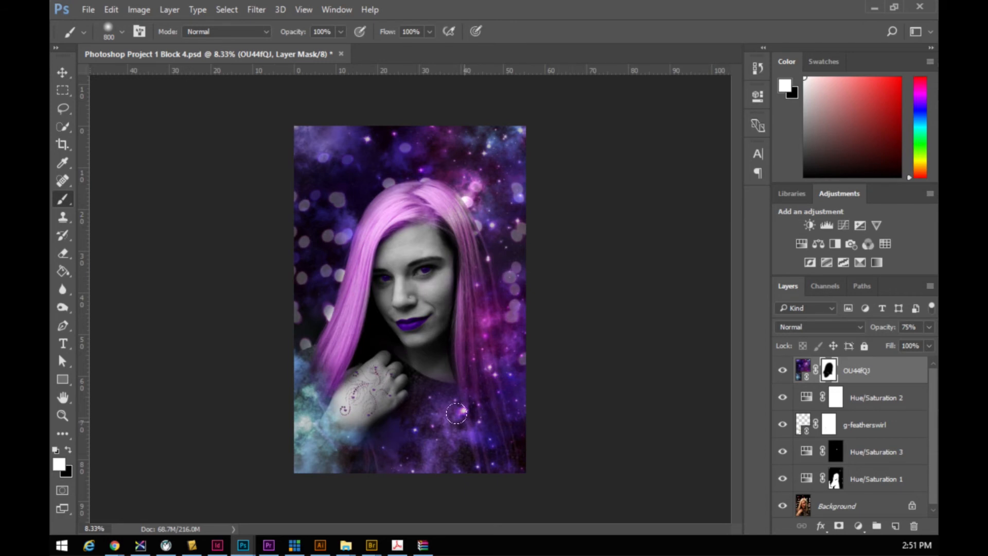
mouse_move(438, 299)
mouse_down()
mouse_move(434, 355)
mouse_move(431, 277)
mouse_move(435, 342)
mouse_up()
- Paint black at 33% brush opacity on the OU44fQJ mask over the sweater, lower hair and forearm to partly reveal them
key(x)
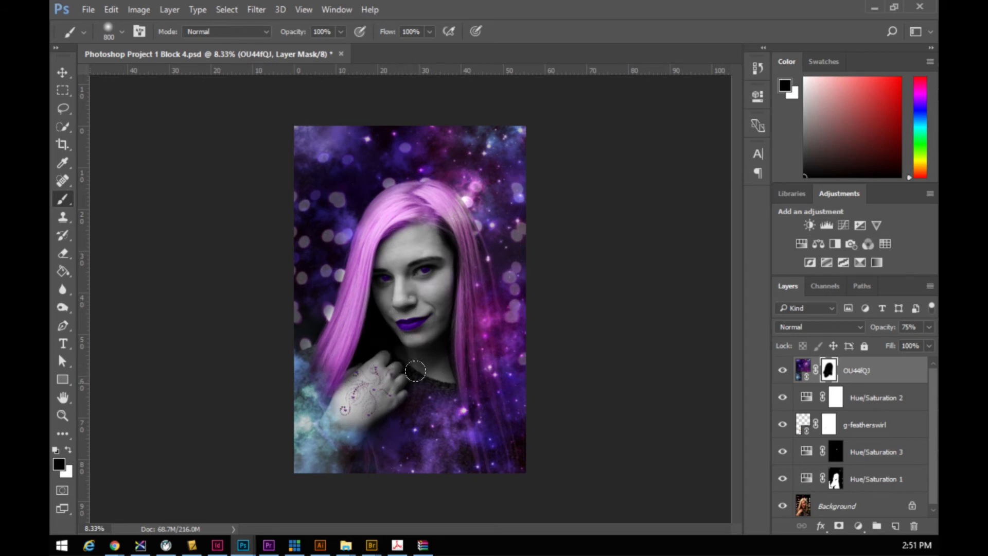
click(340, 32)
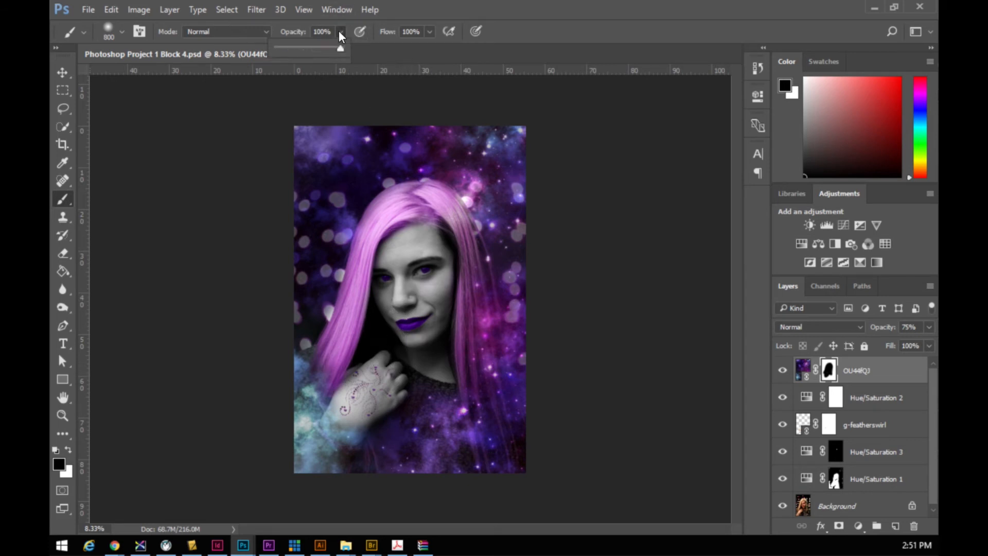
drag(302, 49, 298, 48)
mouse_move(424, 394)
mouse_down()
mouse_move(408, 413)
mouse_move(441, 402)
mouse_move(472, 424)
mouse_move(422, 458)
mouse_move(495, 435)
mouse_move(447, 457)
mouse_move(327, 446)
mouse_move(335, 427)
mouse_move(314, 360)
mouse_move(297, 480)
mouse_move(280, 360)
mouse_move(282, 465)
mouse_up()
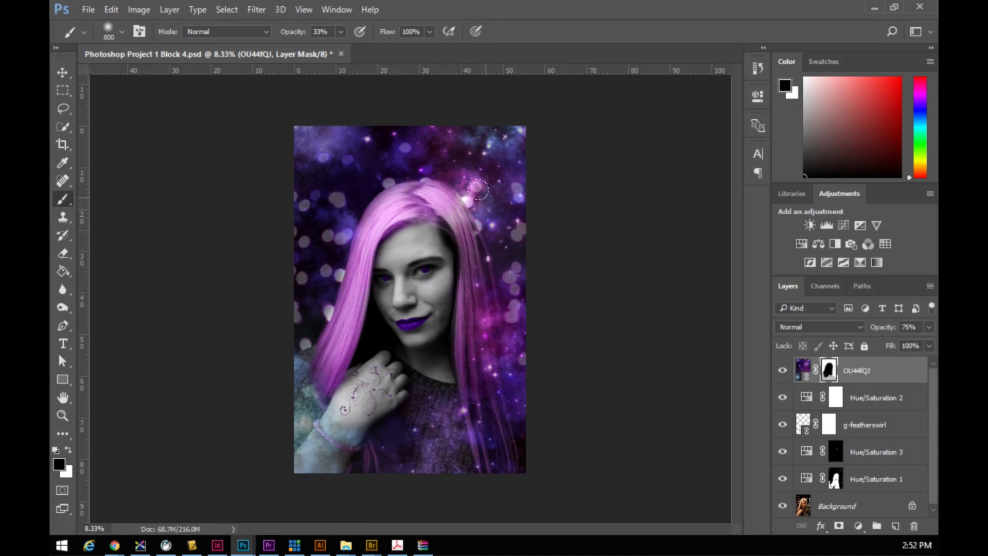
- Switch the painting colour to white and set the brush opacity back to 100%
key(x)
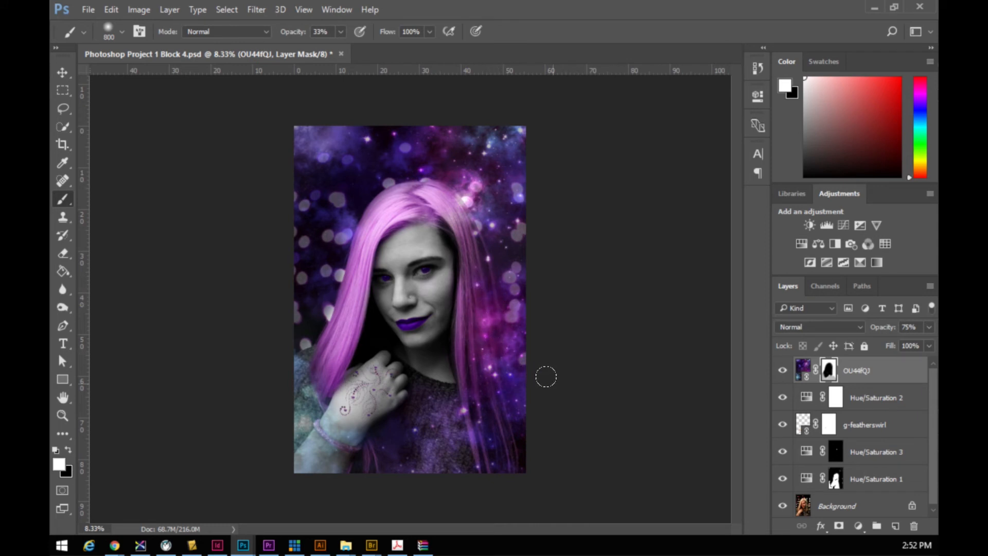
click(340, 33)
drag(341, 47, 389, 52)
drag(324, 61, 397, 67)
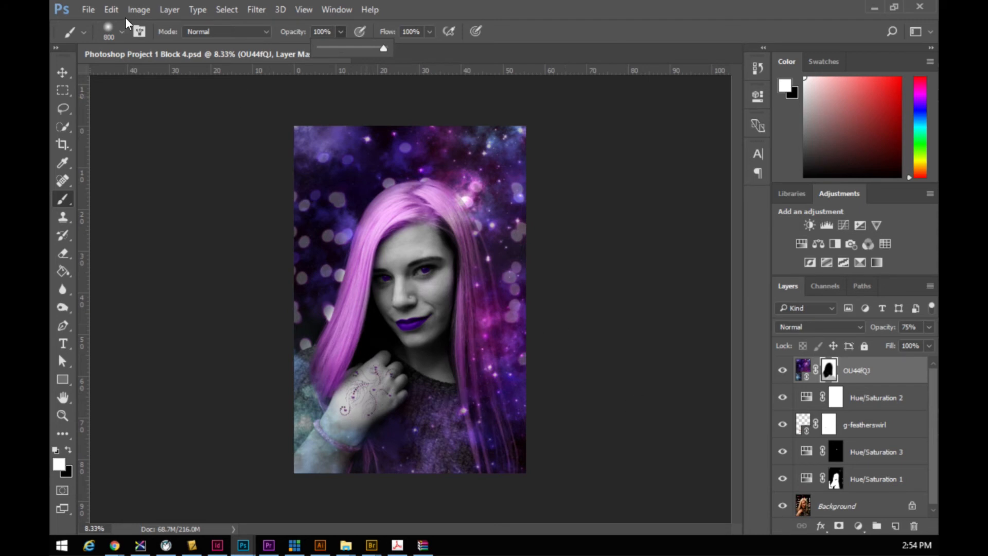
- Place cosmogony.jpg into the document as a linked image
click(89, 9)
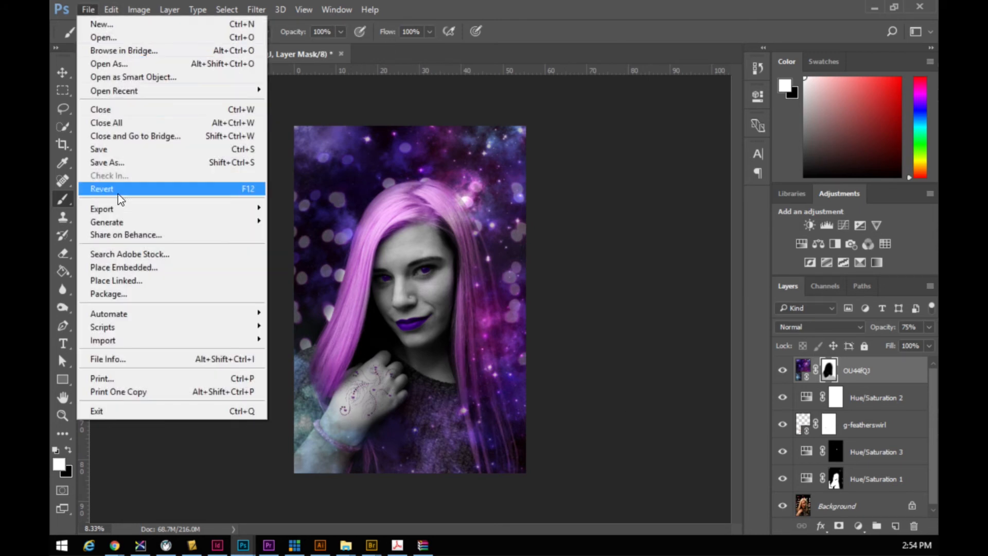
click(118, 280)
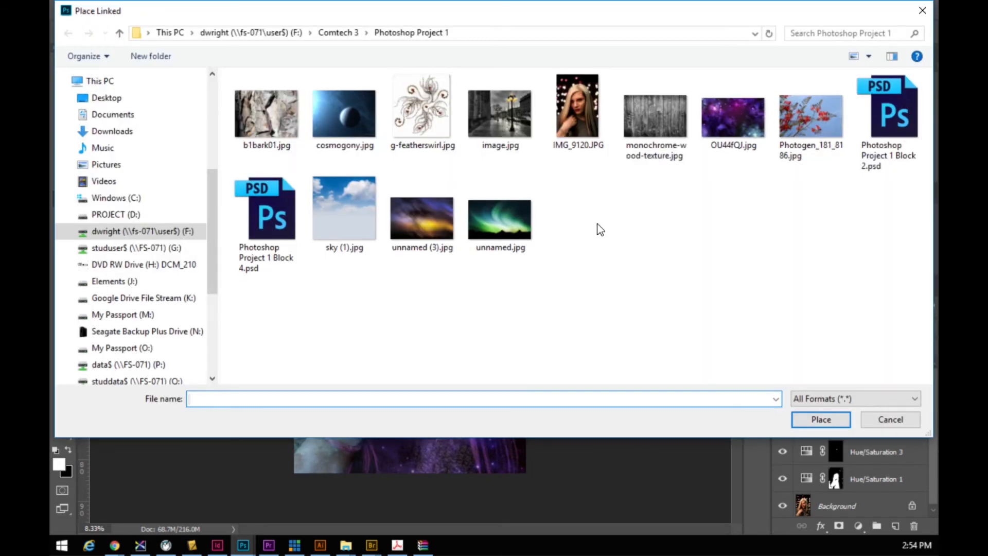
double_click(339, 111)
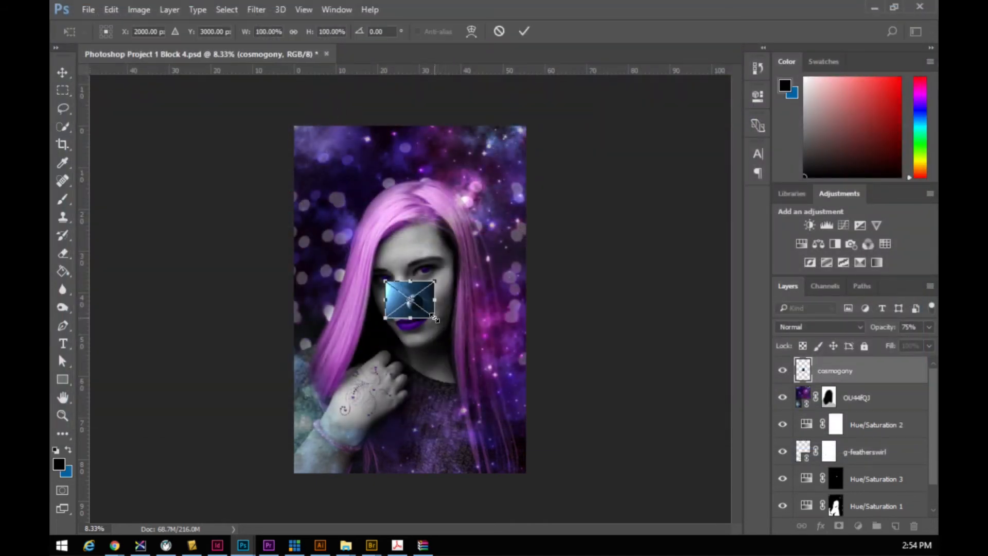
- Scale the cosmogony image to about 692% and position it over the lower half of the portrait with the planet in the lower-right corner
drag(434, 318, 526, 386)
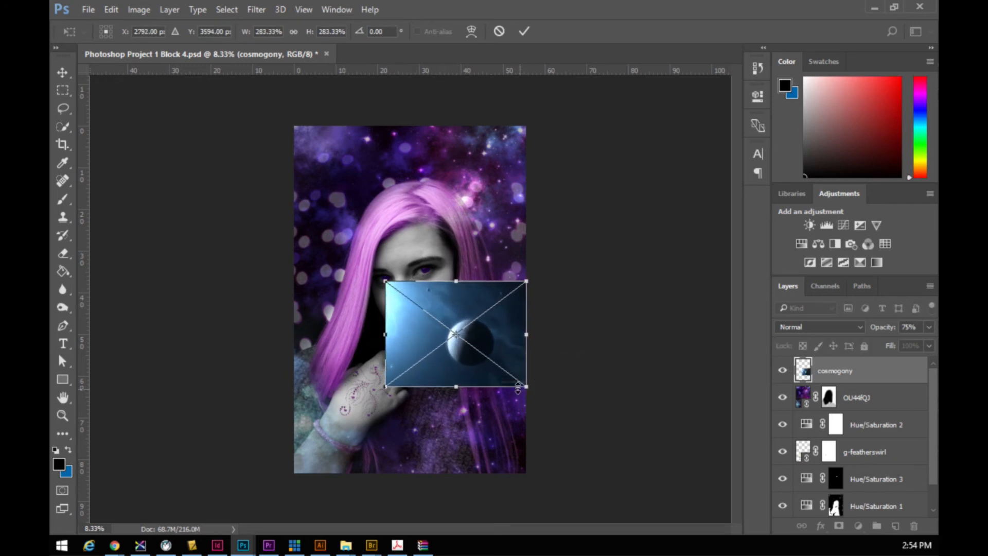
drag(385, 281, 278, 228)
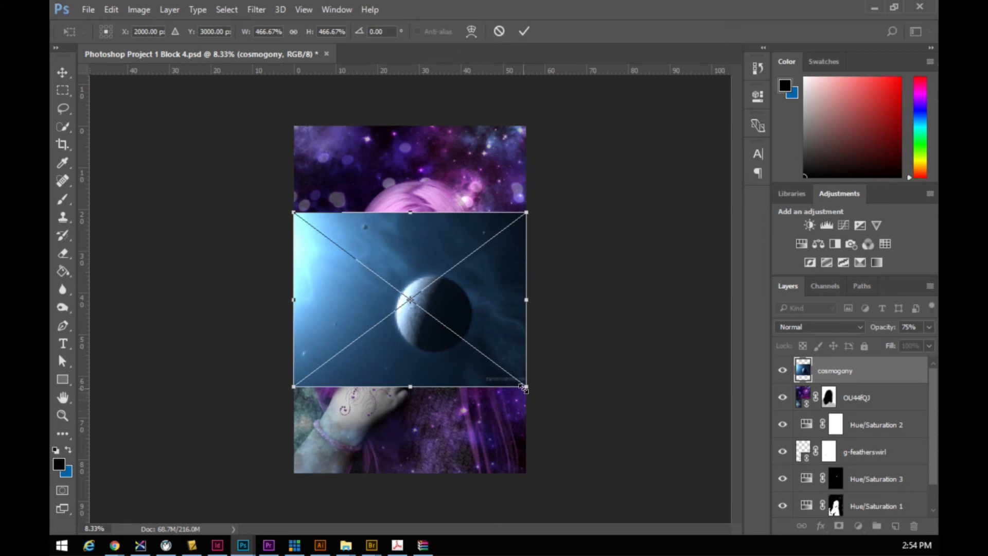
drag(526, 386, 610, 456)
drag(493, 347, 490, 440)
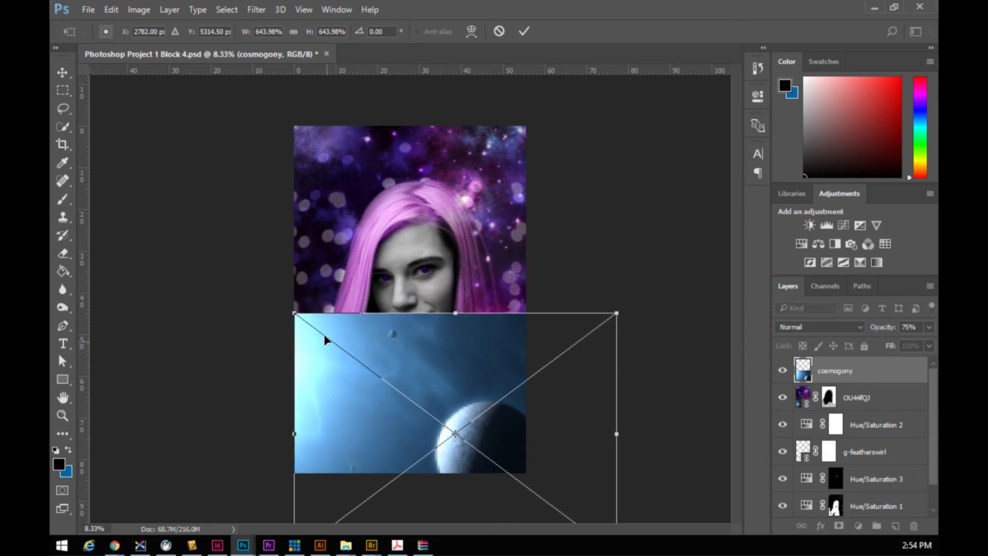
drag(294, 312, 268, 293)
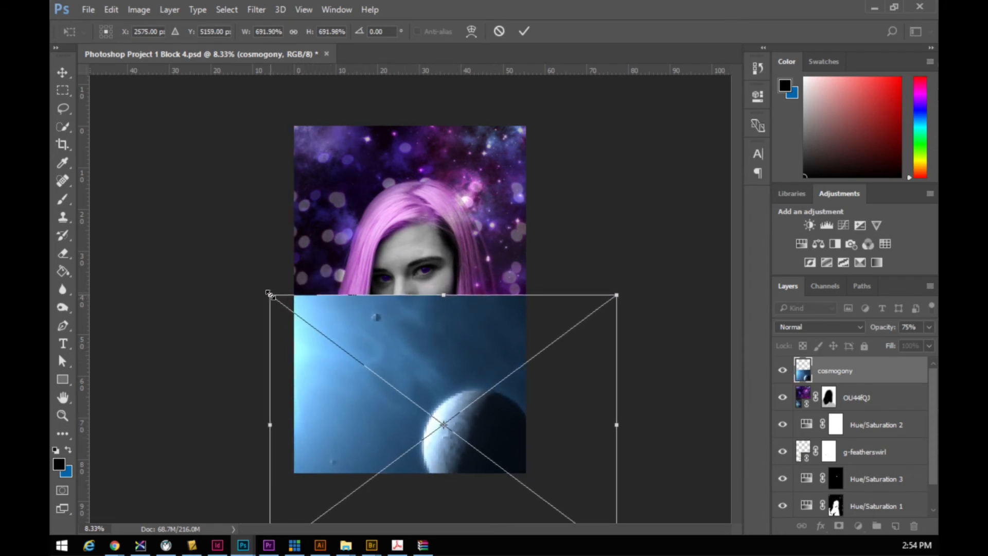
key(Return)
- Move the cosmogony layer slightly to the right with the Move tool
key(b)
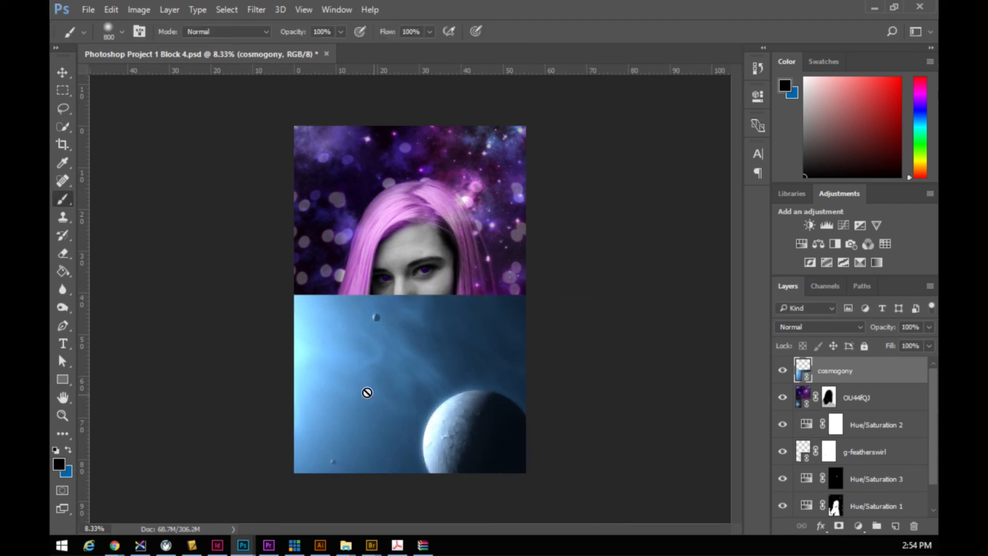
click(62, 72)
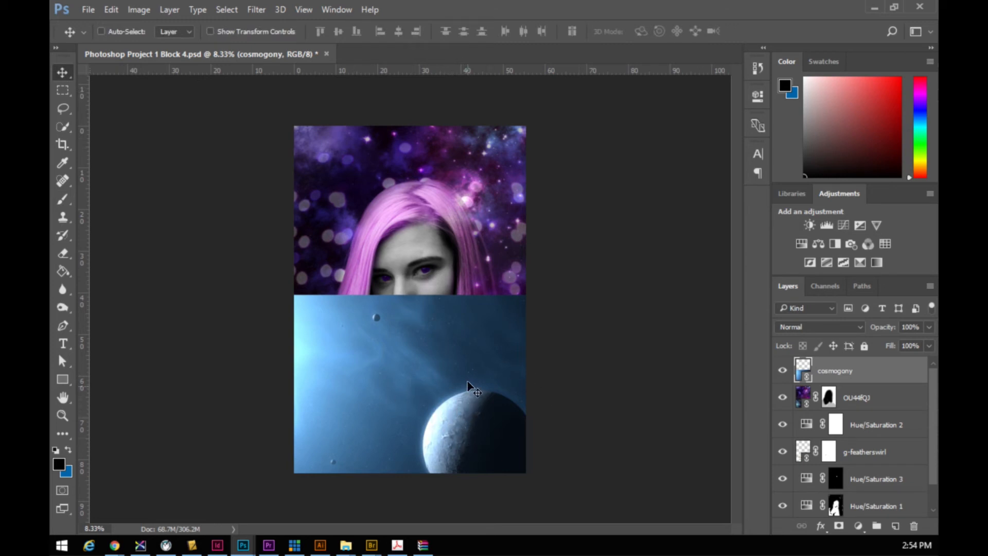
mouse_move(460, 412)
mouse_down()
mouse_move(443, 412)
mouse_move(470, 406)
mouse_up()
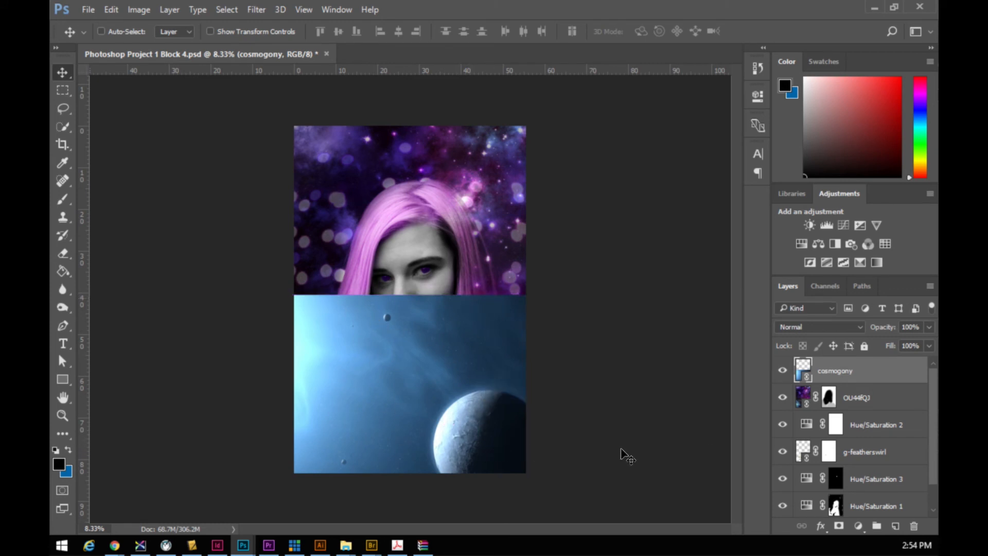
- Try the blend modes on the cosmogony layer one after another, from Dissolve through to Luminosity
click(826, 326)
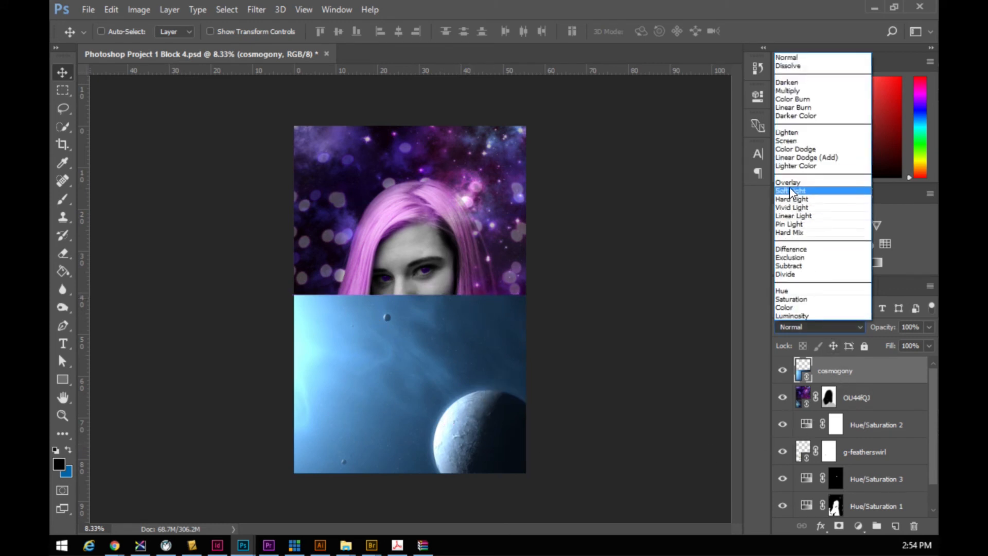
click(791, 66)
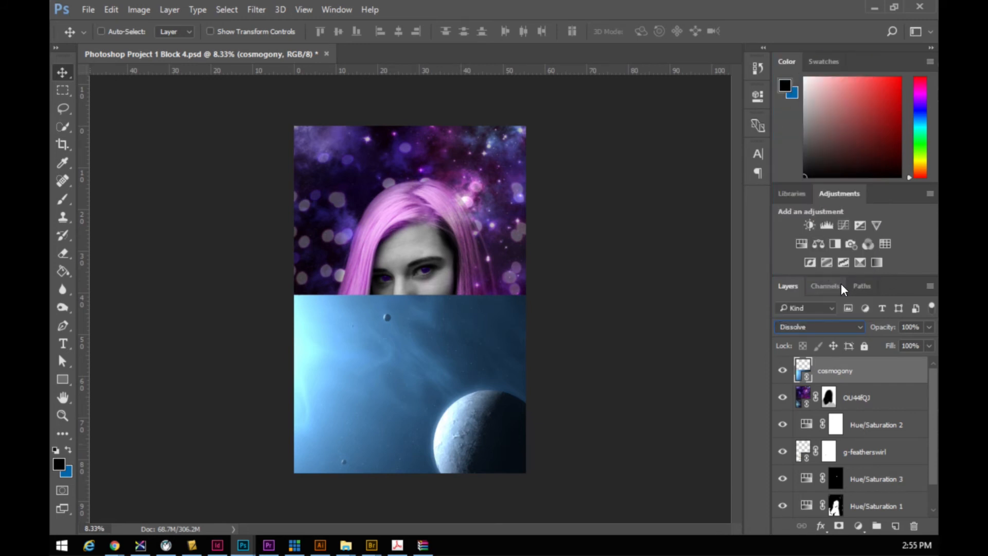
key(Down)
key(Down)
key(Down)
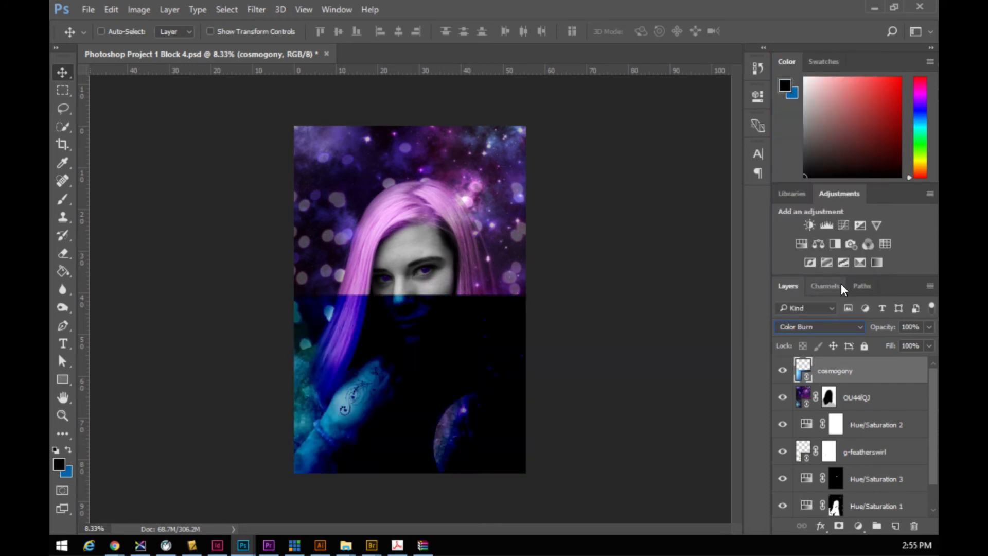
key(Down)
key(Down)
key(Down)
key(Down)
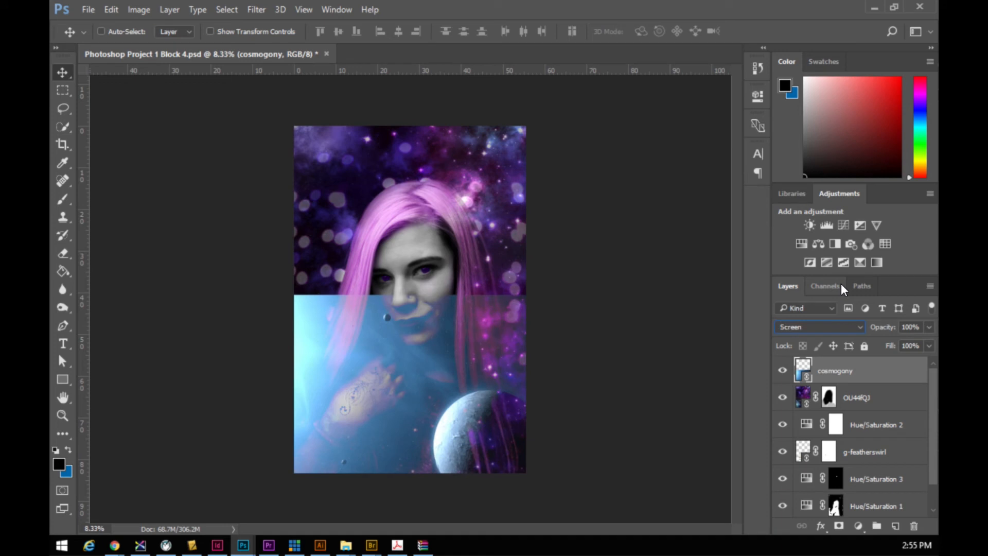
key(Down)
key(Down)
key(Down)
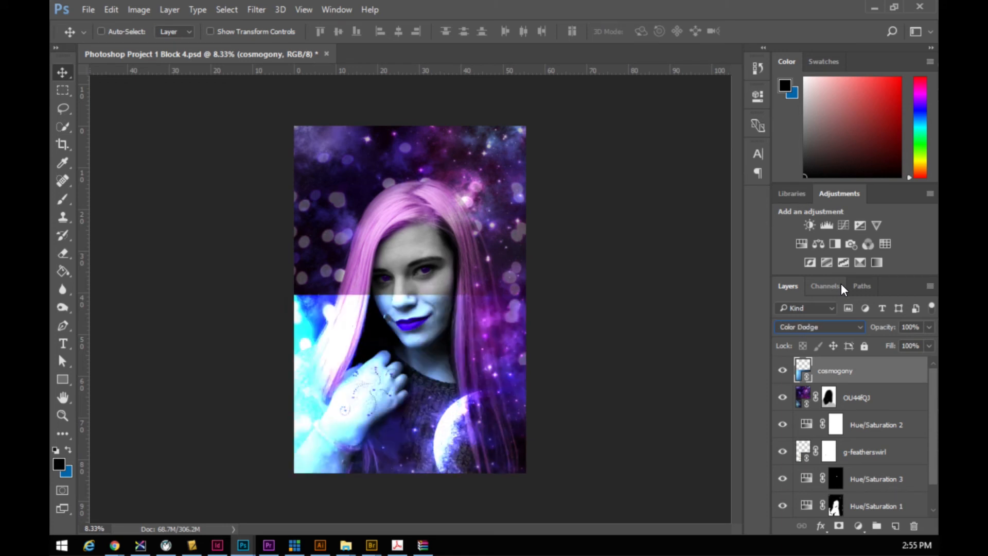
key(Down)
key(Down)
key(Down)
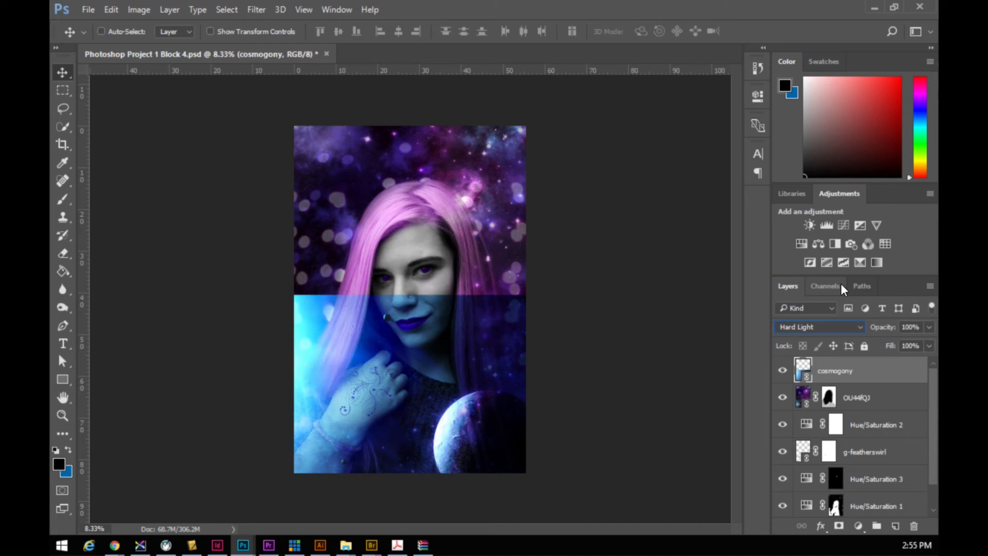
key(Up)
key(Down)
key(Up)
key(Down)
key(Down)
key(Down)
key(Down)
key(Down)
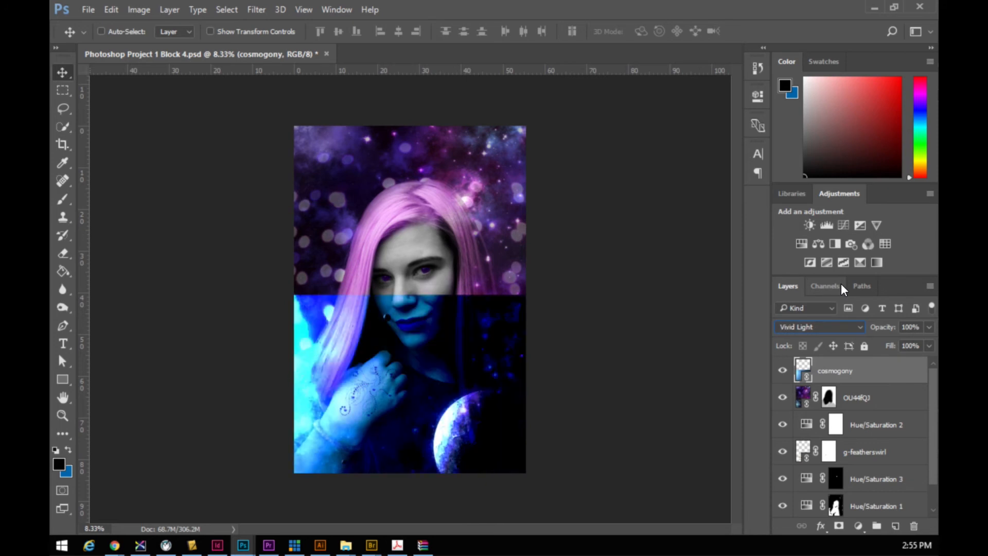
key(Down)
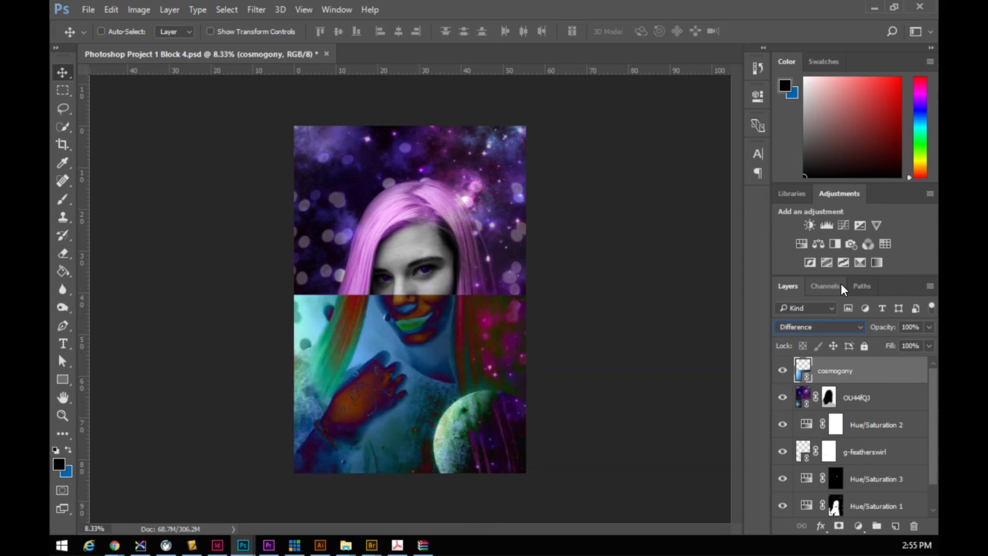
key(Down)
key(Down)
key(Down)
key(Down)
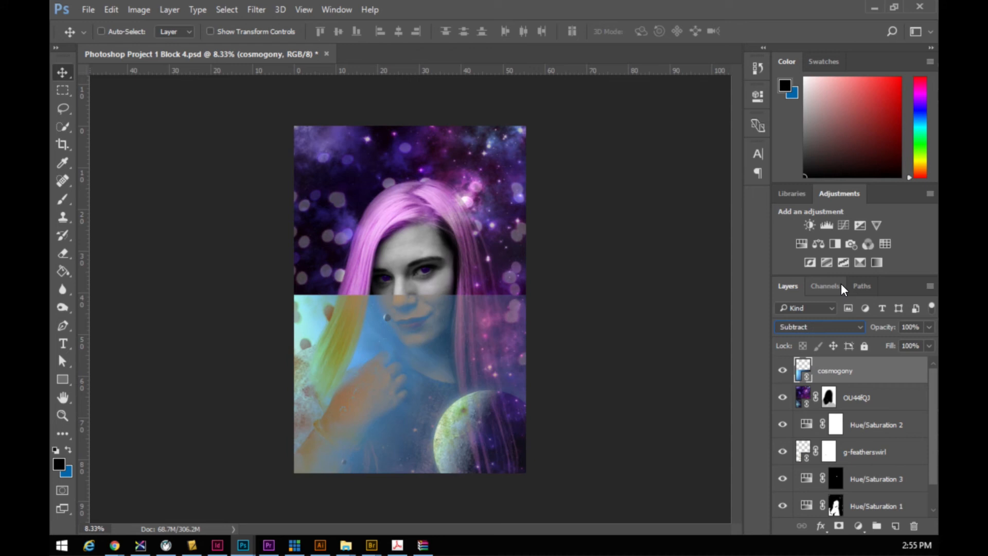
key(Down)
key(Down)
key(Down)
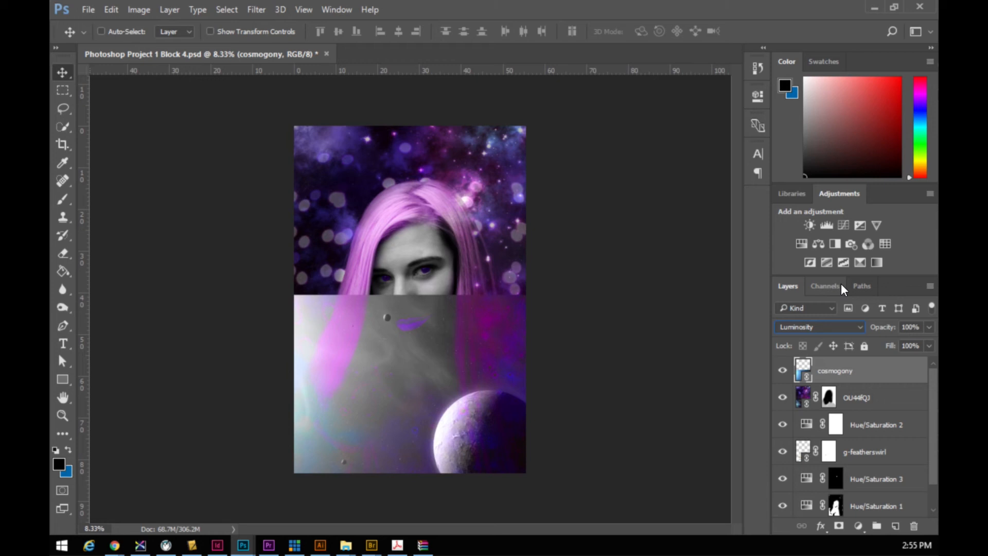
- Go back through the cosmogony layer's blend modes from Luminosity up past Overlay, Color Dodge and Lighten to Dissolve
key(Up)
key(Up)
key(Up)
key(Up)
key(Up)
key(Up)
key(Up)
key(Up)
key(Up)
key(Up)
key(Up)
key(Up)
key(Up)
key(Up)
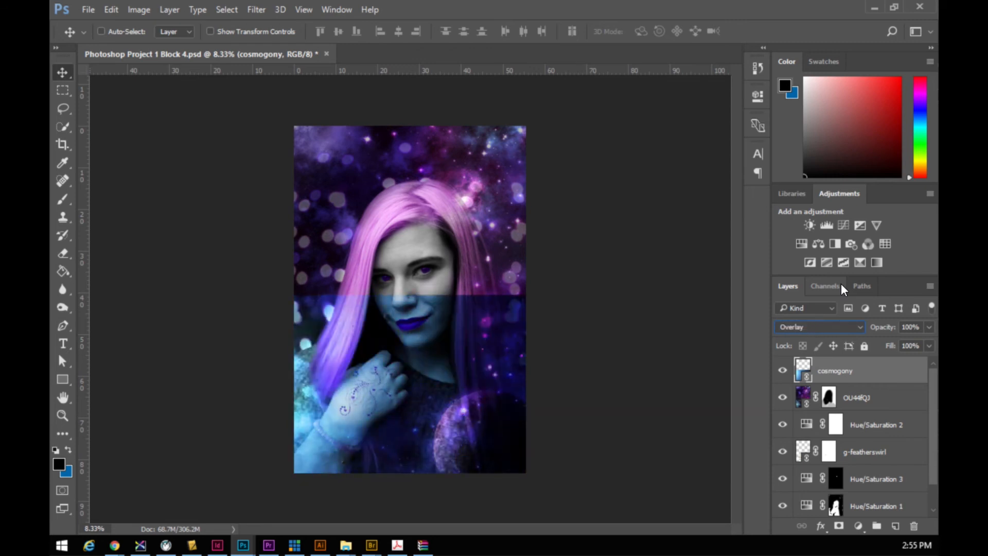
key(Up)
key(Up)
key(Up)
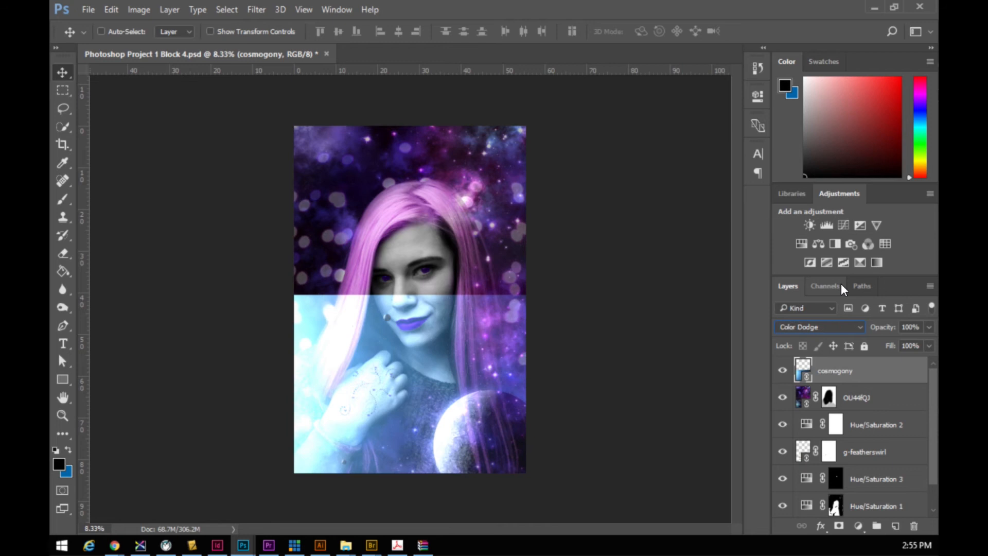
key(Up)
key(Up)
key(Up)
key(Down)
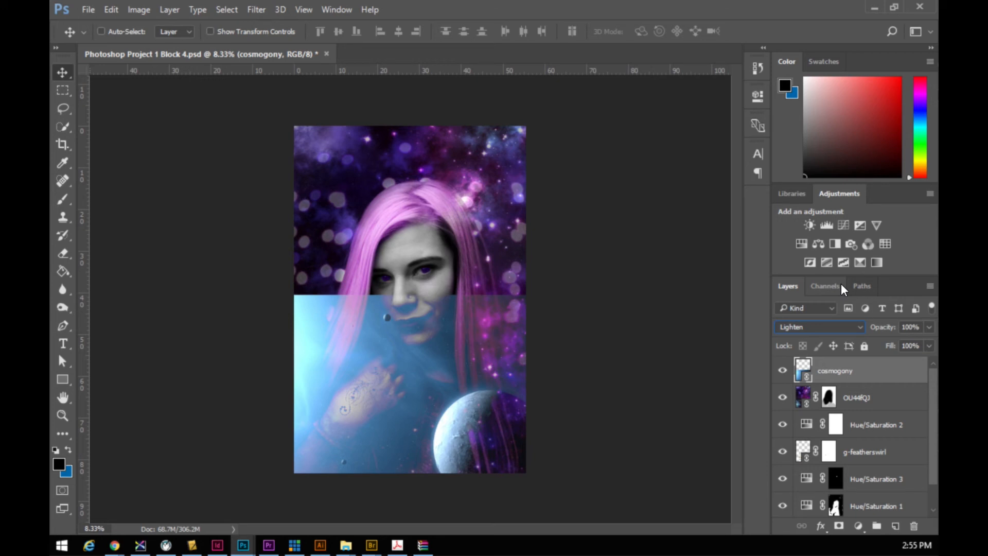
key(Up)
key(Up)
key(Up)
key(Up)
key(Up)
key(Up)
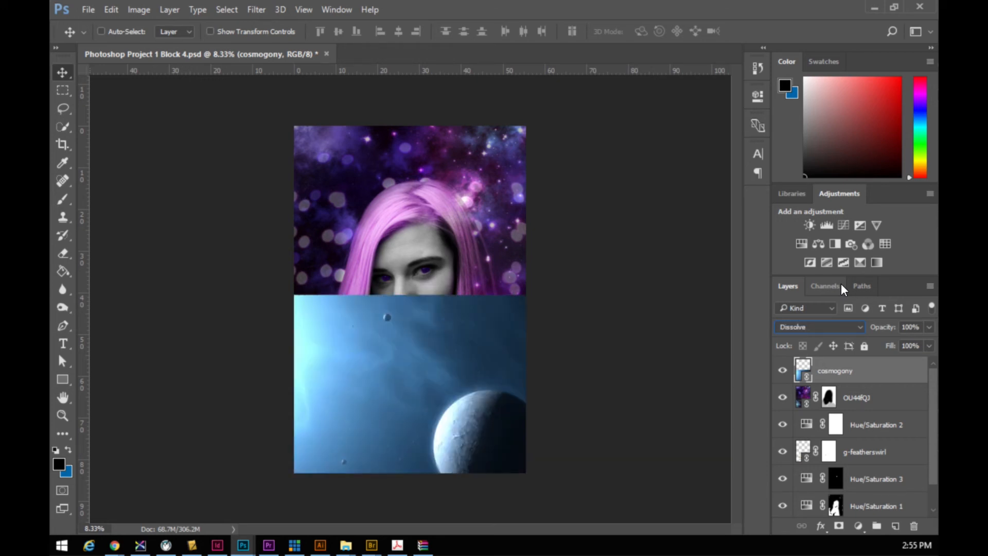
key(Up)
- Set the cosmogony layer's blend mode to Screen
key(Down)
key(Down)
key(Down)
key(Down)
key(Down)
key(Down)
key(Down)
key(Down)
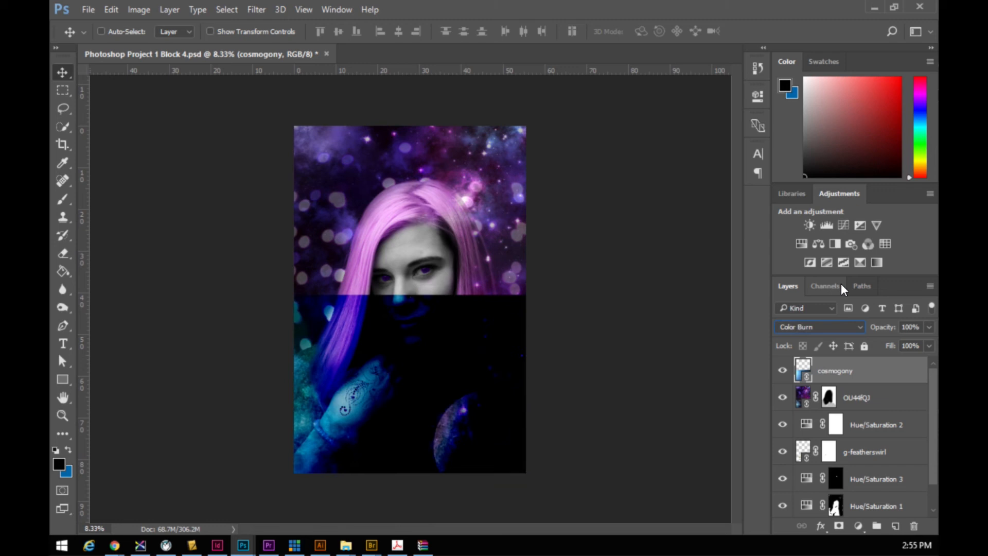
key(Down)
key(Up)
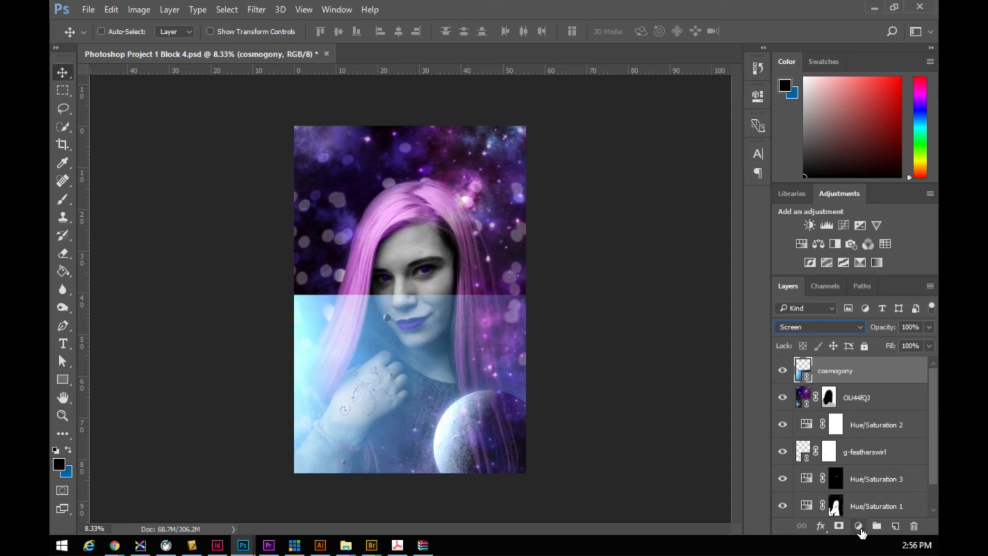
- Add a layer mask to the cosmogony layer and ready an 800 px brush with 0% hardness
click(839, 525)
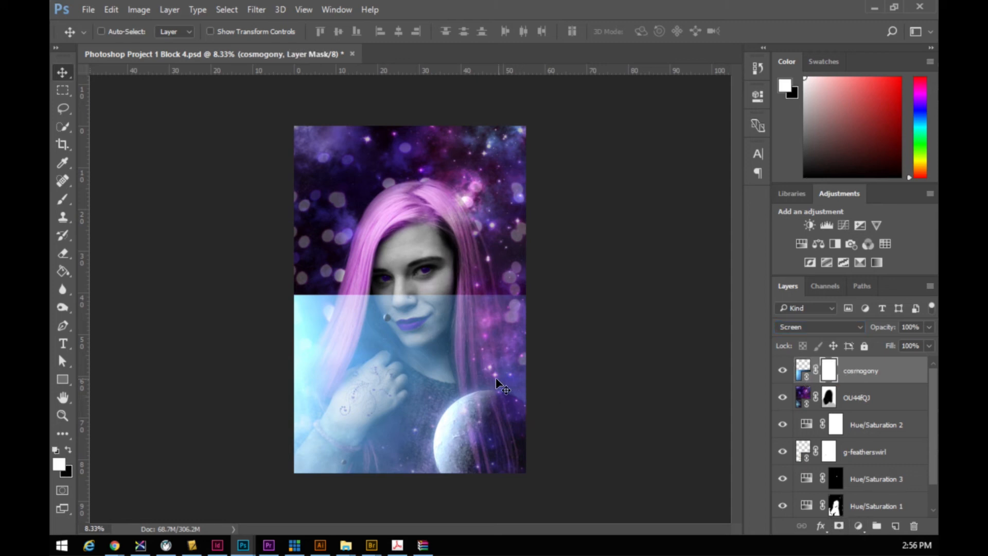
key(b)
right_click(422, 307)
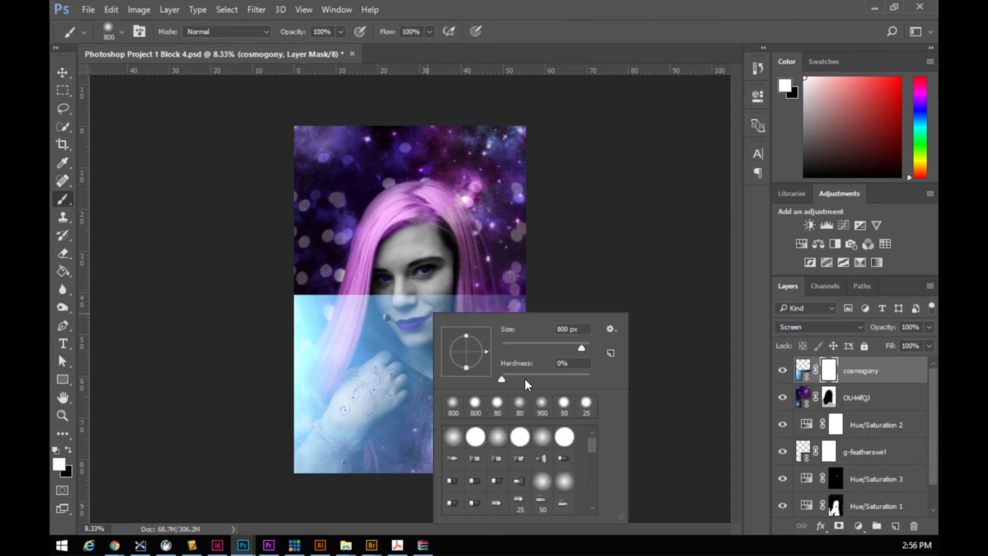
click(503, 381)
click(385, 292)
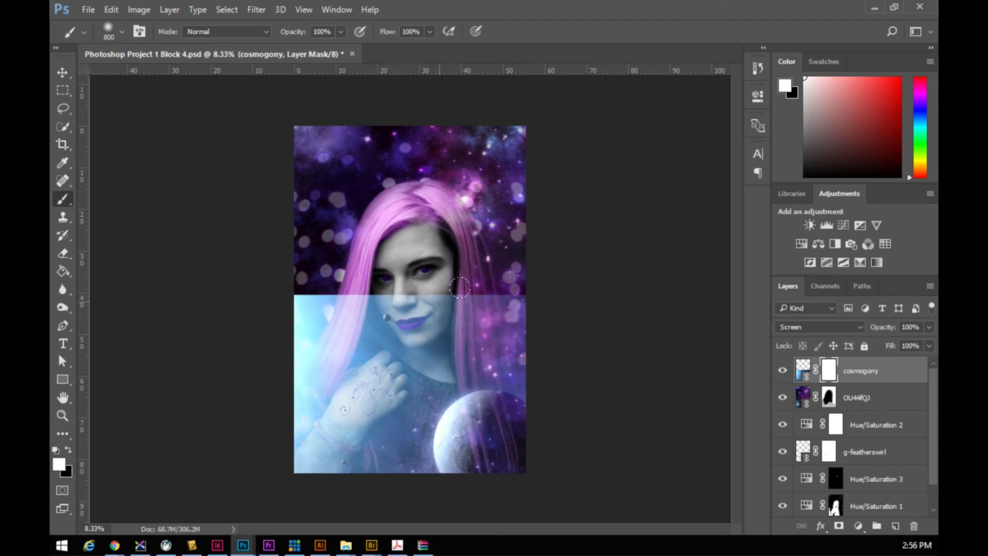
- Paint black on the cosmogony mask over the face, right-hand hair and background, and restore the planet's edge with white
key(x)
mouse_move(491, 296)
mouse_down()
mouse_move(373, 309)
mouse_move(532, 292)
mouse_move(505, 324)
mouse_move(557, 371)
mouse_move(547, 381)
mouse_move(507, 361)
mouse_move(448, 370)
mouse_move(414, 394)
mouse_move(495, 359)
mouse_up()
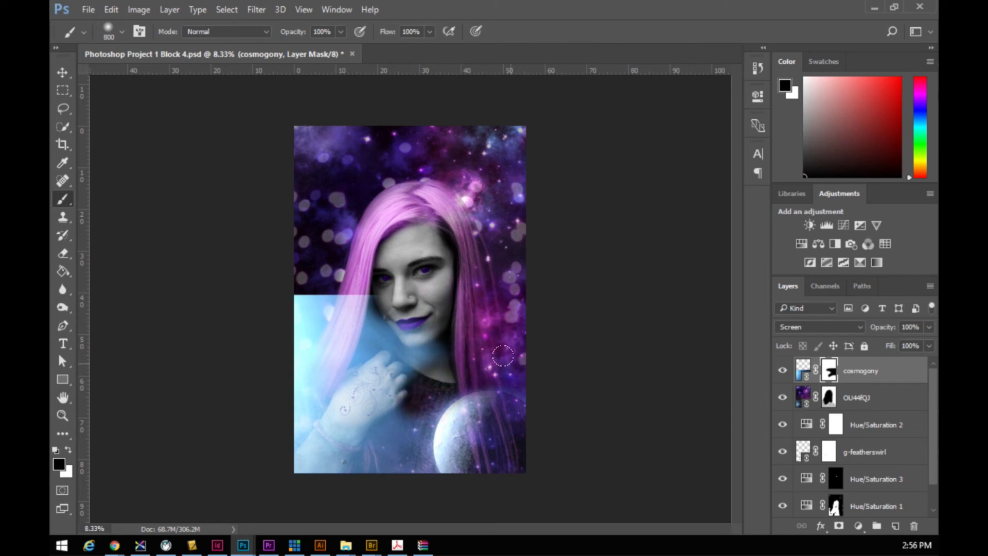
key(x)
mouse_move(466, 409)
mouse_down()
mouse_move(506, 405)
mouse_move(467, 401)
mouse_move(449, 419)
mouse_move(474, 406)
mouse_move(502, 412)
mouse_move(486, 400)
mouse_move(445, 420)
mouse_move(475, 397)
mouse_move(520, 421)
mouse_up()
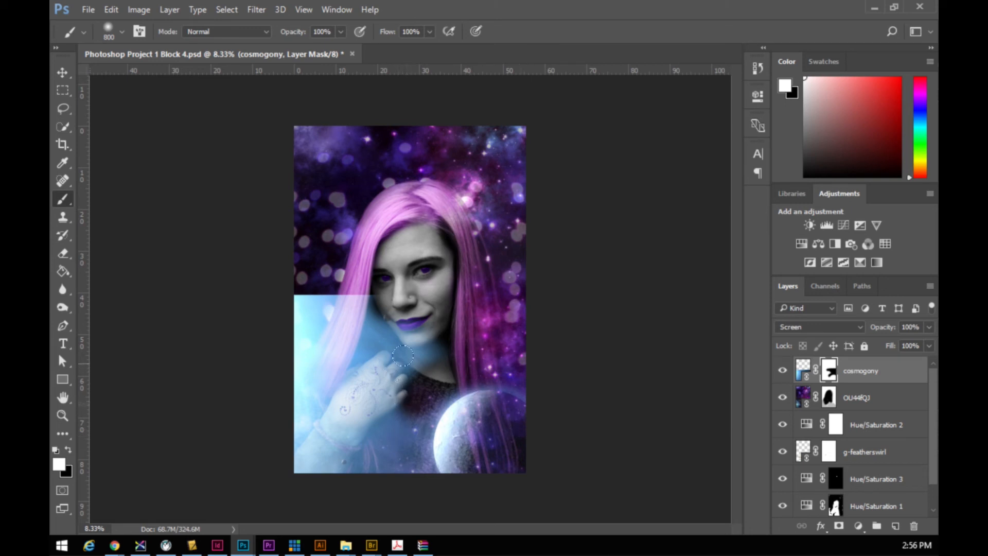
- Paint black on the cosmogony mask over the left-hand hair, hand, forearm and sweater so only the planet remains, and switch back to white
key(x)
mouse_move(400, 356)
mouse_down()
mouse_move(439, 338)
mouse_move(390, 376)
mouse_move(415, 320)
mouse_move(378, 286)
mouse_move(351, 289)
mouse_move(344, 314)
mouse_move(326, 295)
mouse_move(272, 277)
mouse_move(328, 293)
mouse_move(296, 282)
mouse_move(327, 312)
mouse_move(306, 374)
mouse_move(330, 321)
mouse_move(309, 289)
mouse_move(305, 369)
mouse_move(277, 370)
mouse_move(287, 321)
mouse_move(304, 345)
mouse_move(354, 363)
mouse_move(336, 404)
mouse_move(353, 398)
mouse_move(355, 434)
mouse_move(410, 378)
mouse_move(392, 404)
mouse_move(394, 463)
mouse_move(413, 392)
mouse_move(402, 454)
mouse_move(417, 494)
mouse_move(396, 446)
mouse_move(405, 411)
mouse_move(454, 356)
mouse_move(379, 387)
mouse_move(366, 473)
mouse_move(285, 444)
mouse_move(378, 456)
mouse_up()
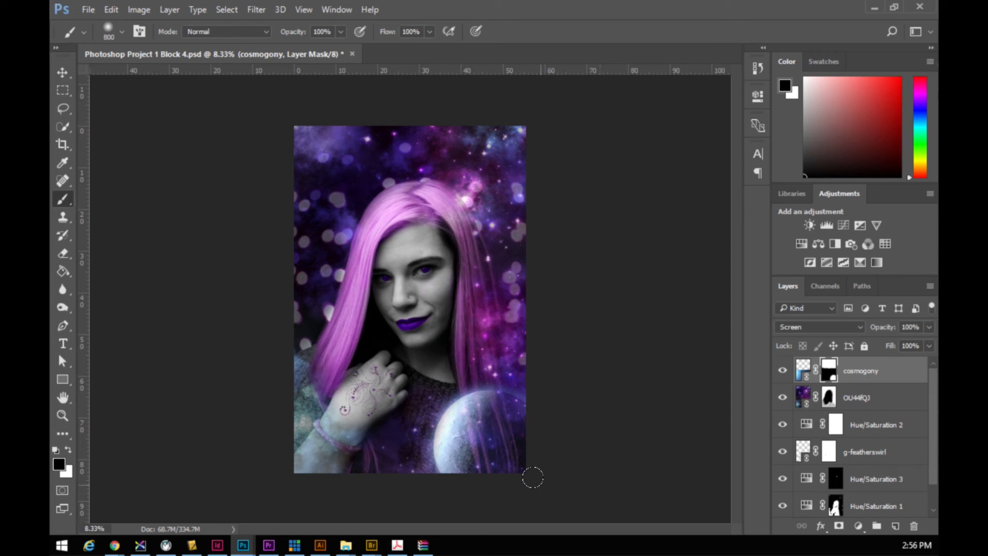
key(x)
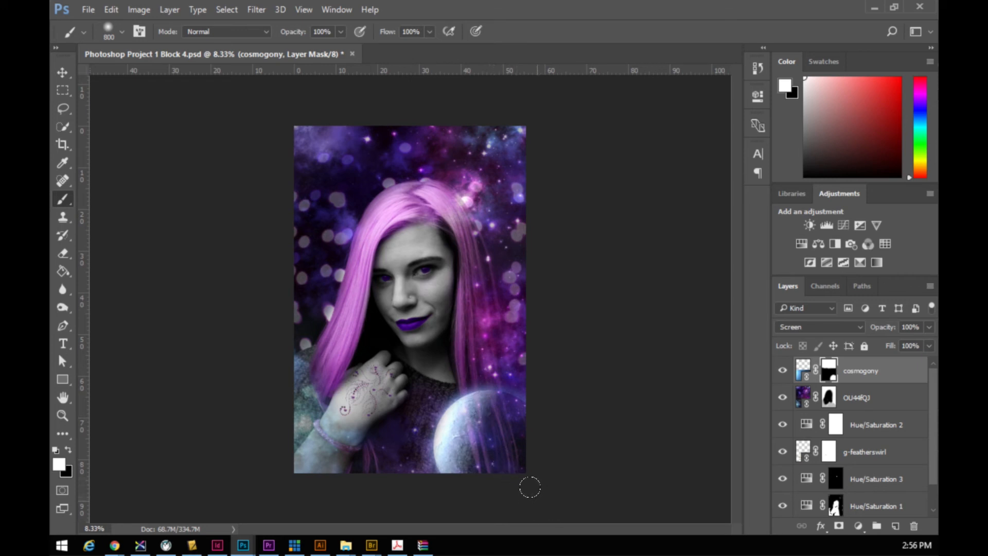
- Try the Dissolve blend mode on the cosmogony layer
click(861, 380)
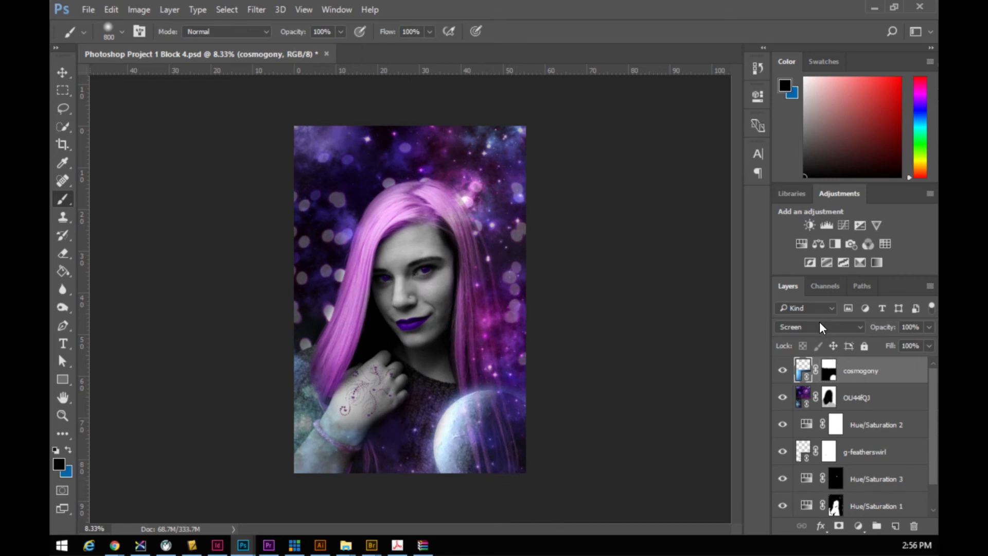
click(818, 325)
click(804, 60)
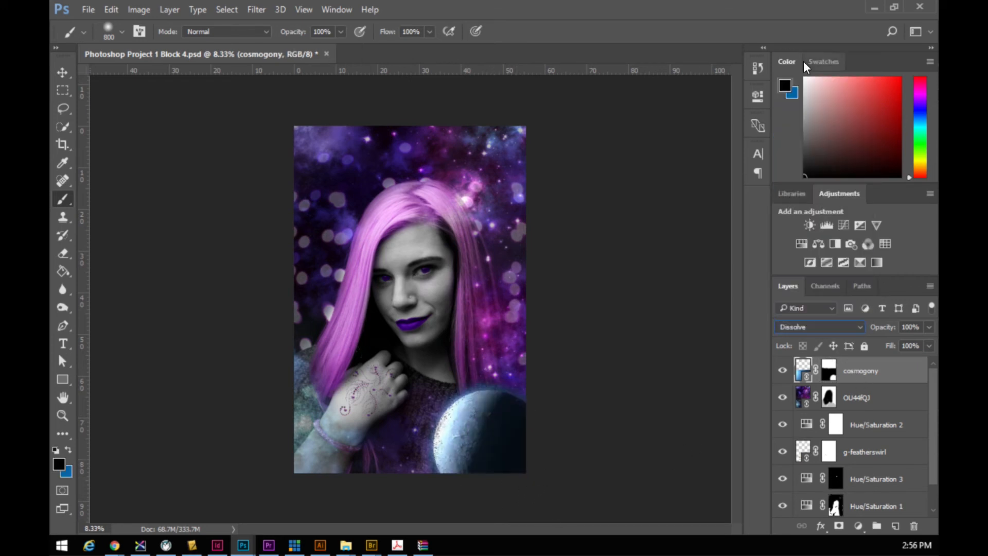
click(827, 329)
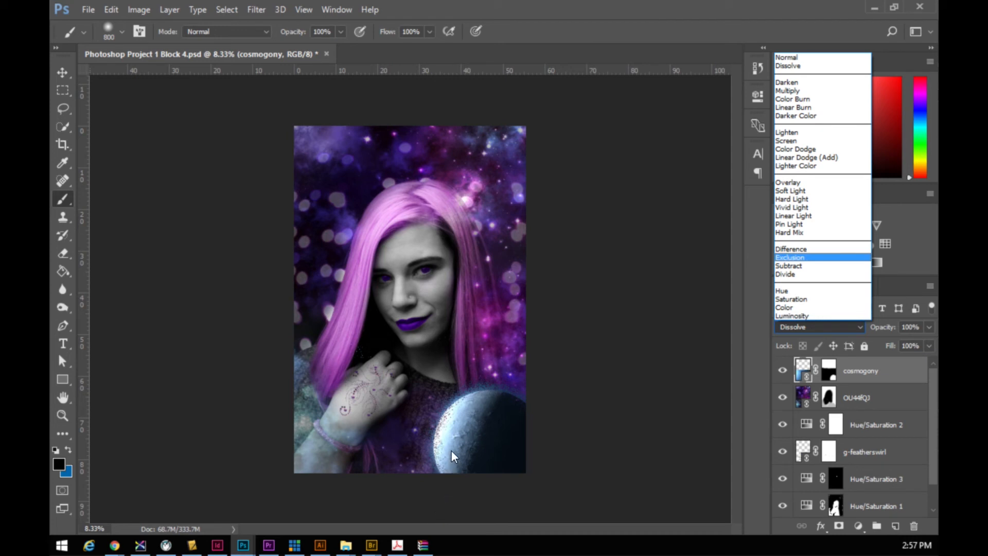
click(472, 421)
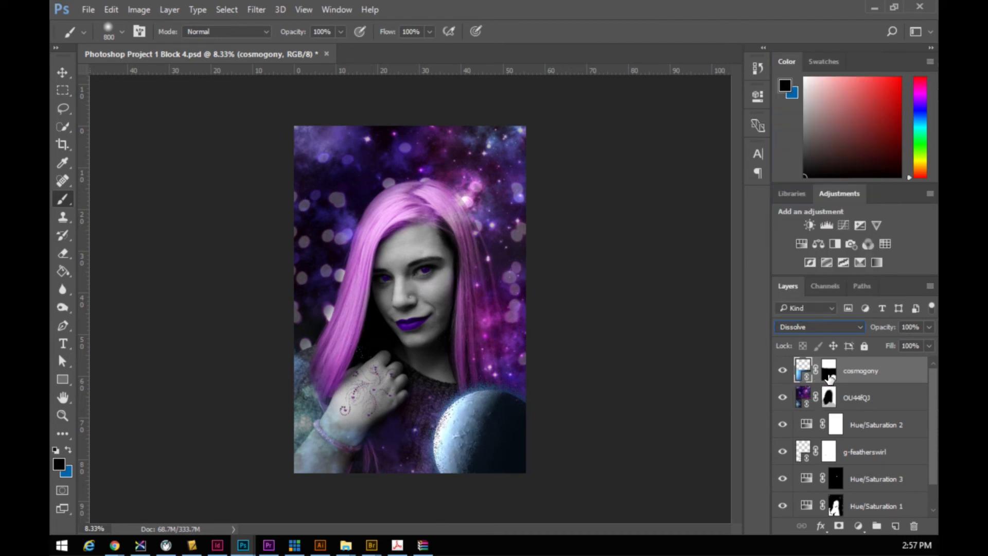
- Paint white on the cosmogony layer mask along the planet's left edge to bring back its glow
click(830, 370)
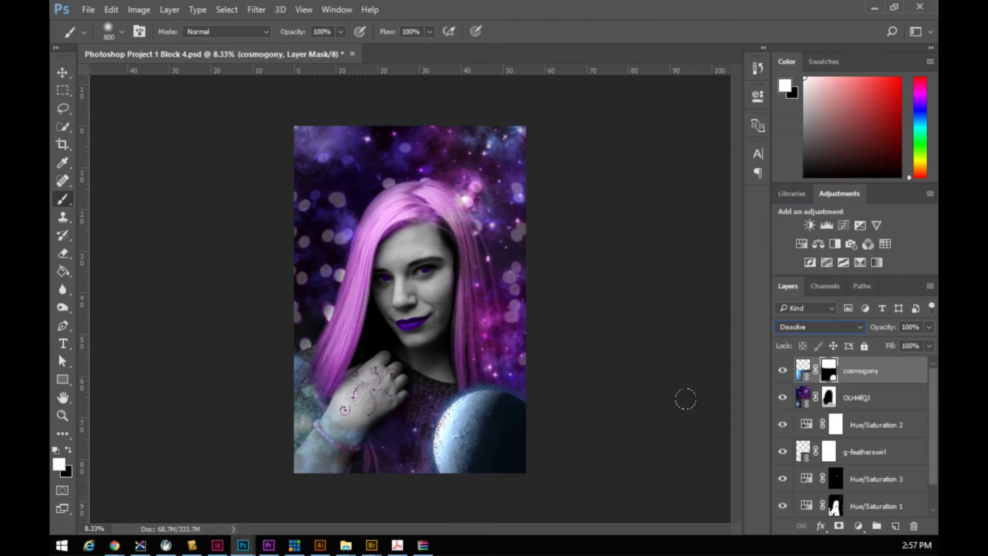
mouse_move(444, 418)
mouse_down()
mouse_move(436, 455)
mouse_move(448, 469)
mouse_move(446, 428)
mouse_move(462, 404)
mouse_move(487, 392)
mouse_move(514, 401)
mouse_move(495, 388)
mouse_move(468, 390)
mouse_move(437, 418)
mouse_move(439, 474)
mouse_up()
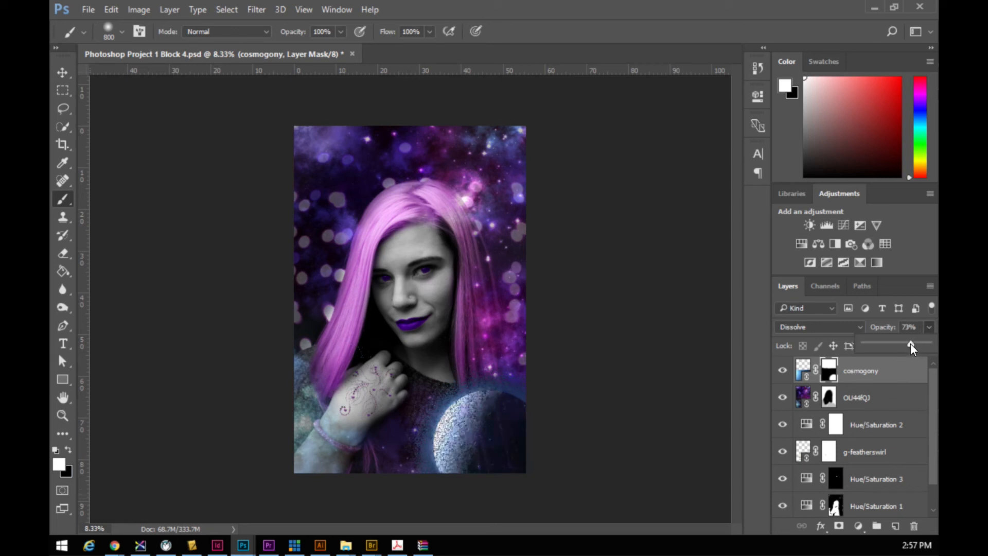
- Set the cosmogony layer's blend mode to Normal and its opacity to 62%
drag(905, 344, 934, 350)
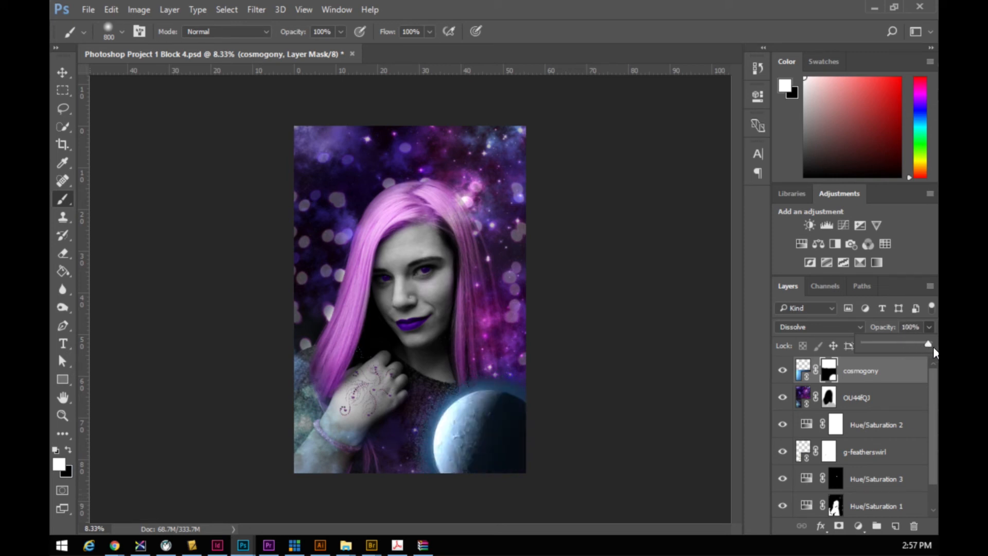
click(860, 326)
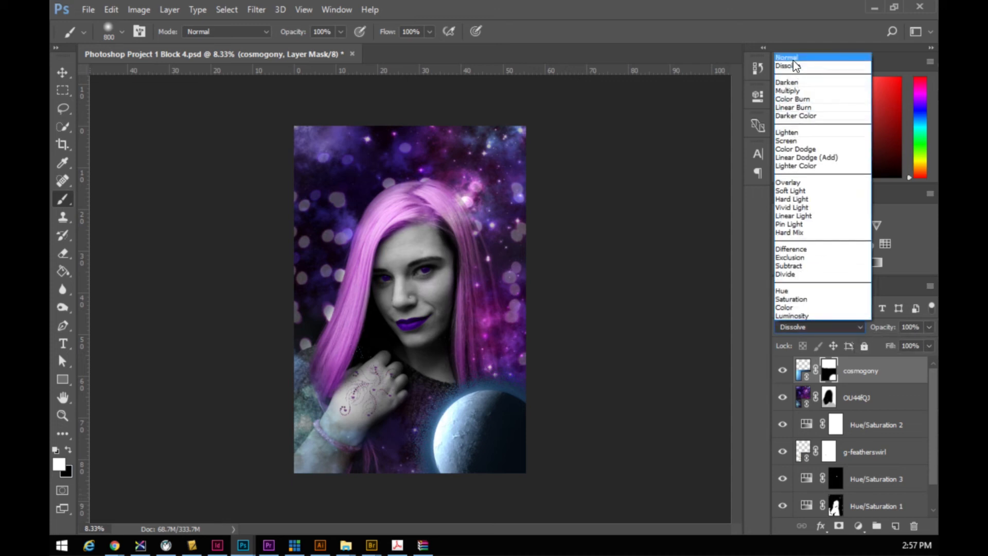
click(793, 58)
click(929, 327)
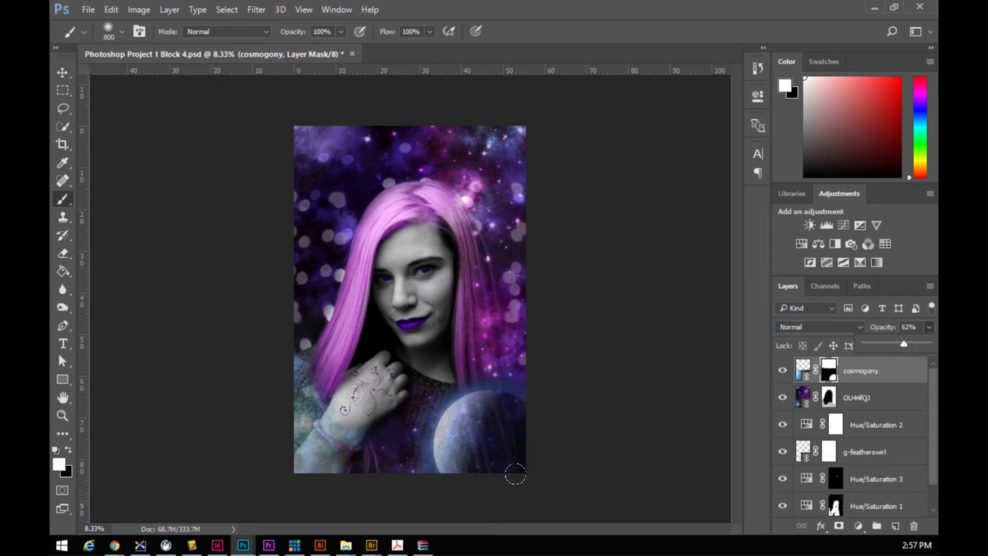
click(495, 355)
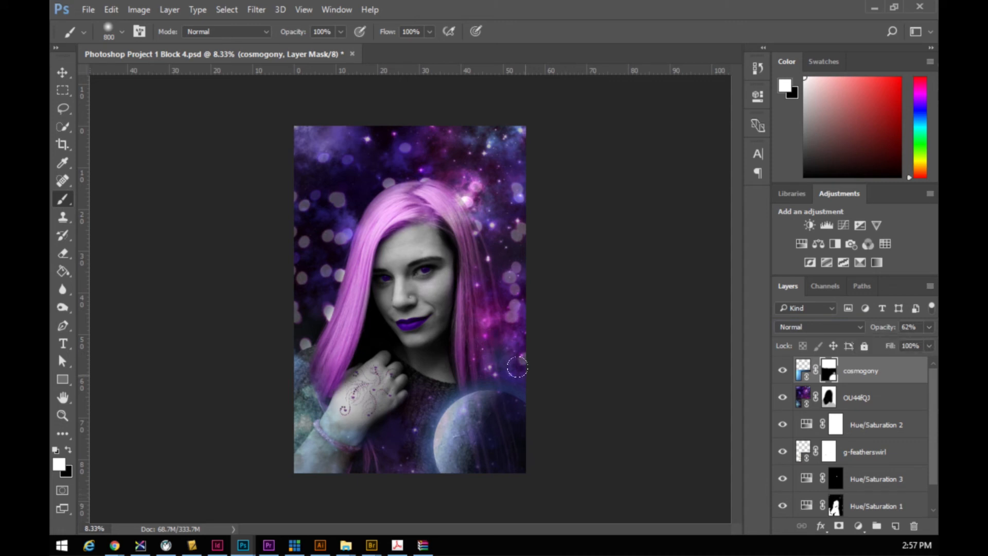
- Paint black on the cosmogony layer mask around the planet to remove the glow along its edge
key(x)
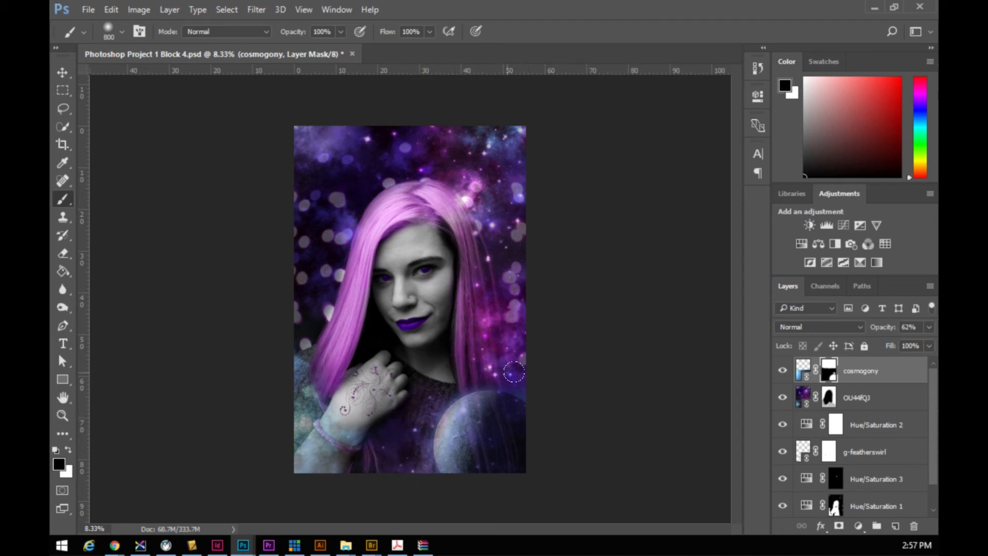
drag(578, 399, 612, 422)
key(x)
mouse_move(270, 324)
mouse_down()
mouse_move(282, 379)
mouse_move(268, 511)
mouse_move(270, 326)
mouse_move(280, 481)
mouse_move(264, 328)
mouse_move(282, 476)
mouse_move(292, 390)
mouse_move(320, 511)
mouse_move(398, 447)
mouse_move(309, 475)
mouse_move(406, 435)
mouse_move(360, 490)
mouse_move(322, 496)
mouse_move(302, 483)
mouse_move(289, 346)
mouse_up()
key(x)
- Raise the cosmogony layer's opacity to 70% and switch the brush colour back to white
click(929, 328)
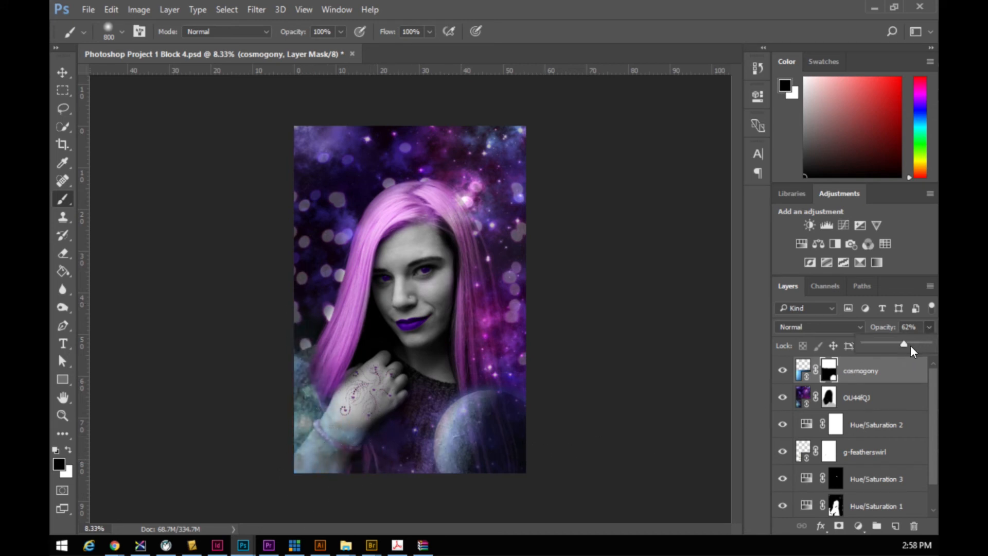
drag(906, 344, 910, 344)
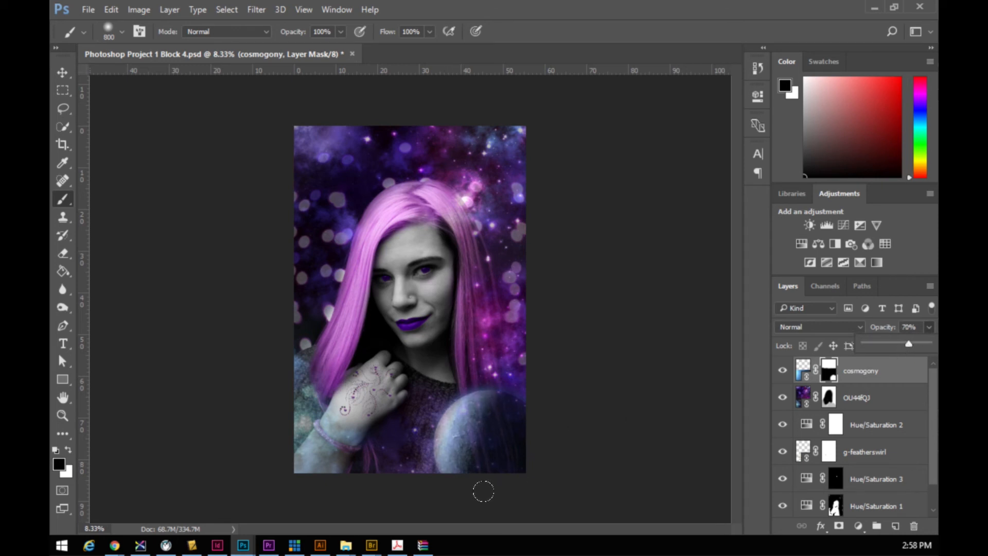
key(x)
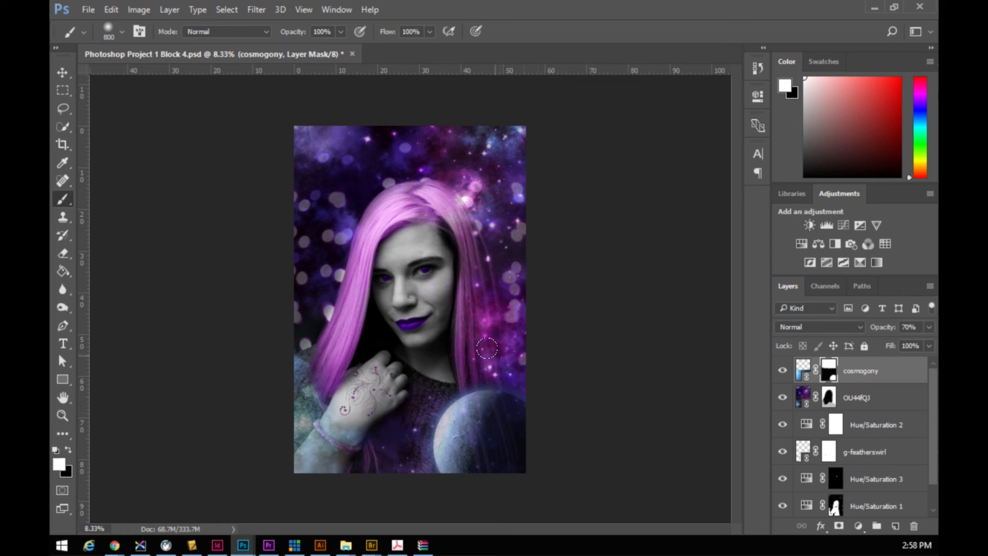
- Place the image sky (1).jpg from the Photoshop Project 1 folder as a linked layer
click(90, 10)
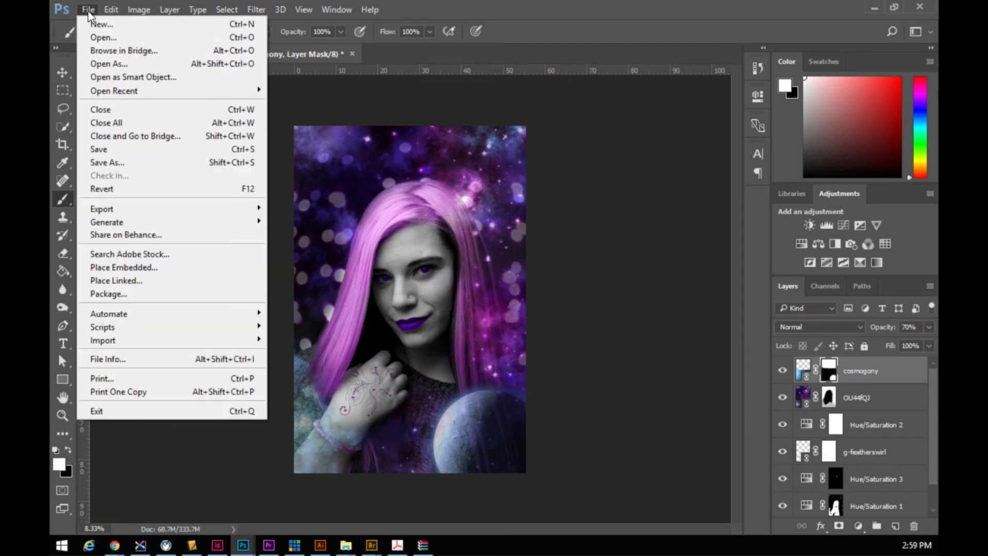
click(149, 280)
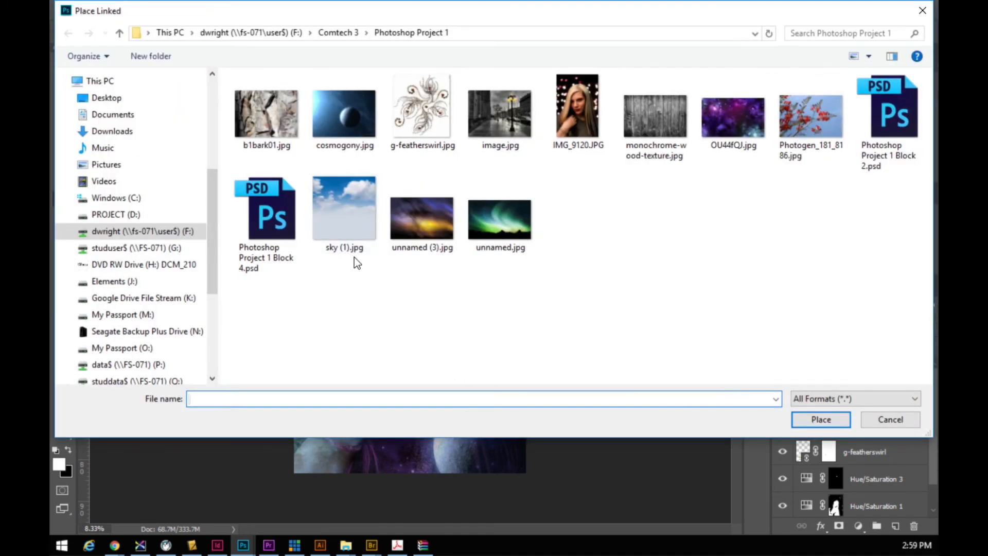
click(345, 218)
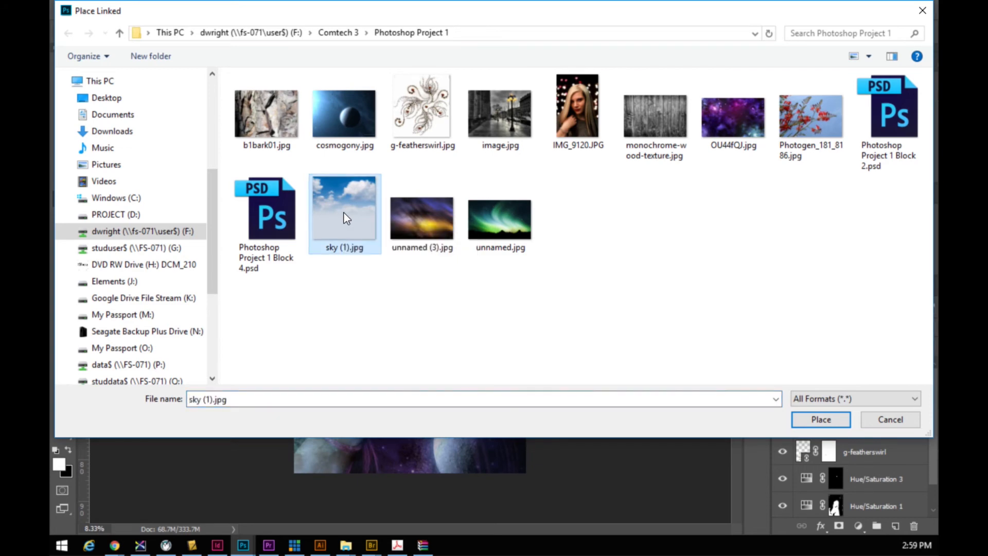
click(827, 420)
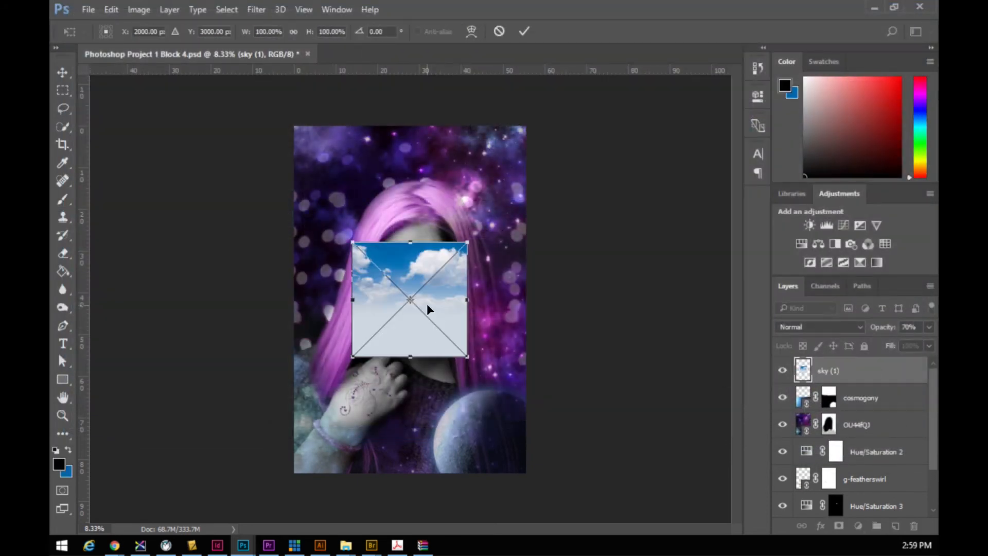
- Scale the sky image to about 200% to span the canvas width, place it below the woman's chin, and commit with the Brush active
drag(429, 304, 377, 304)
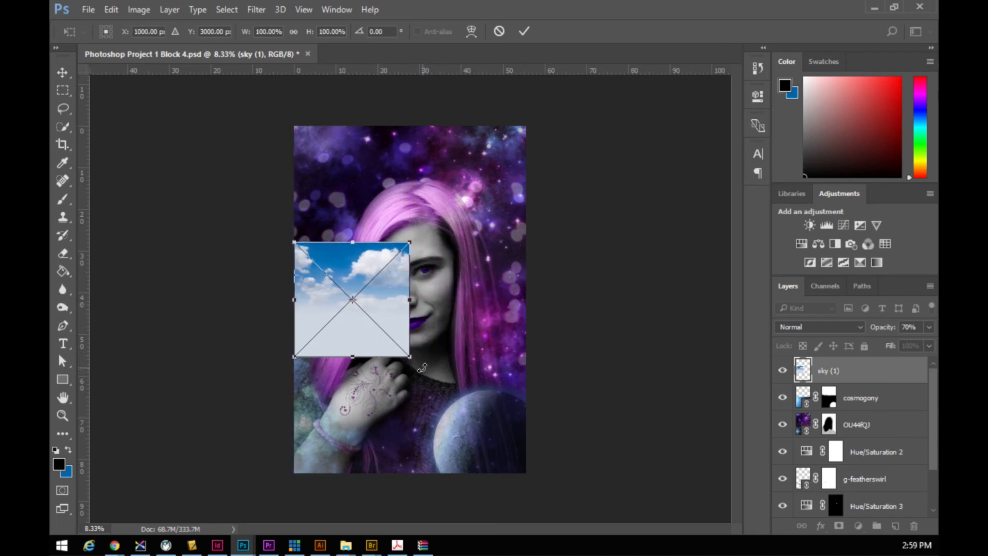
drag(410, 356, 526, 470)
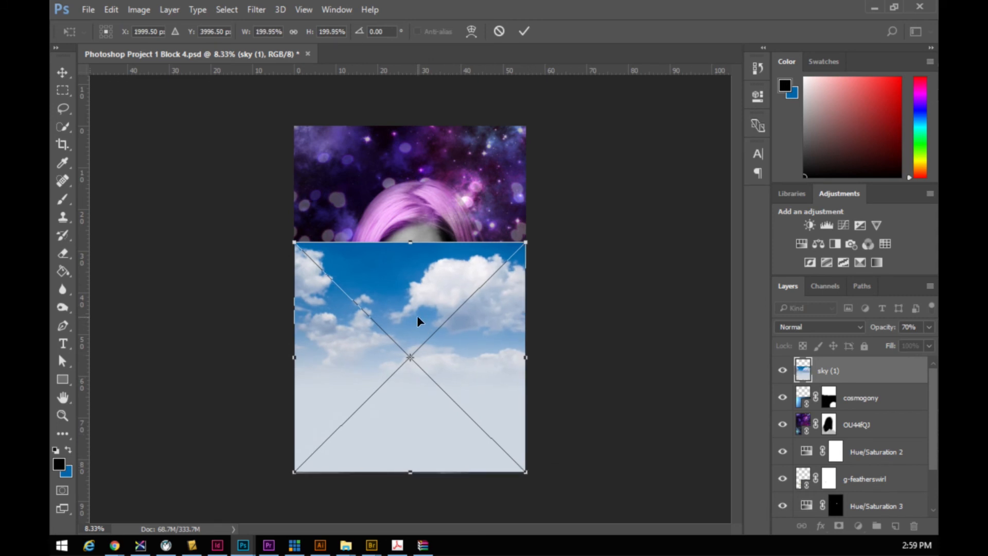
drag(414, 312, 415, 407)
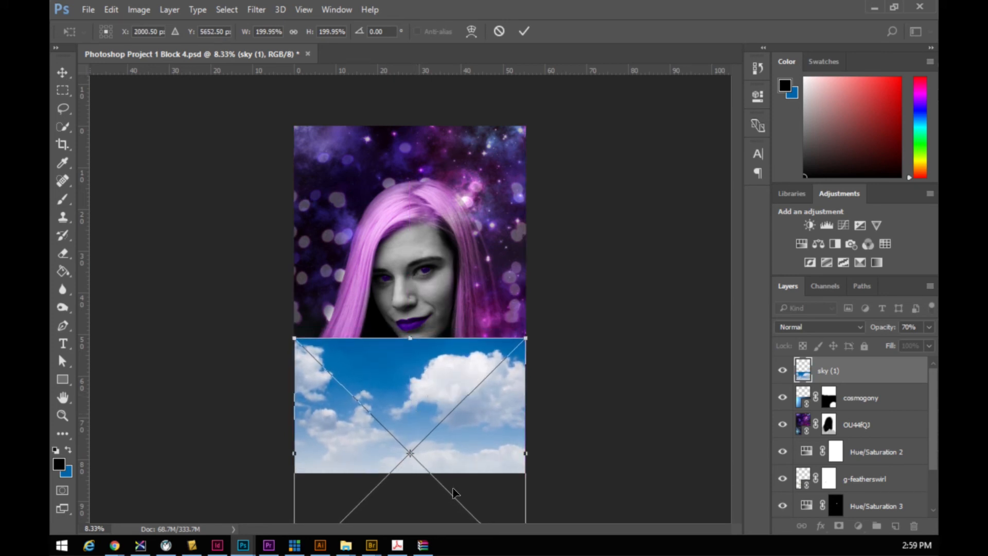
key(Return)
key(b)
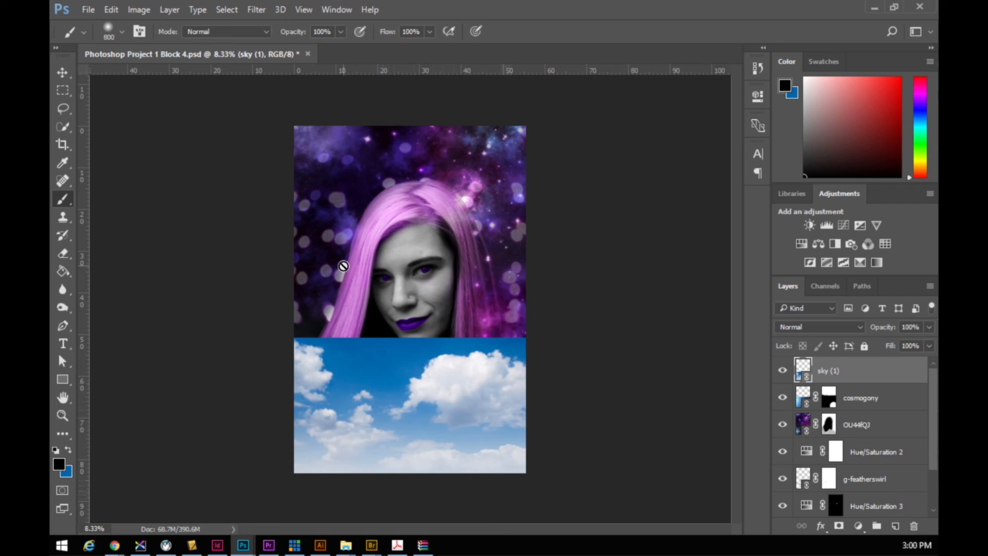
- Open Color Range for the sky (1) layer and move its dialog clear of the image
click(227, 9)
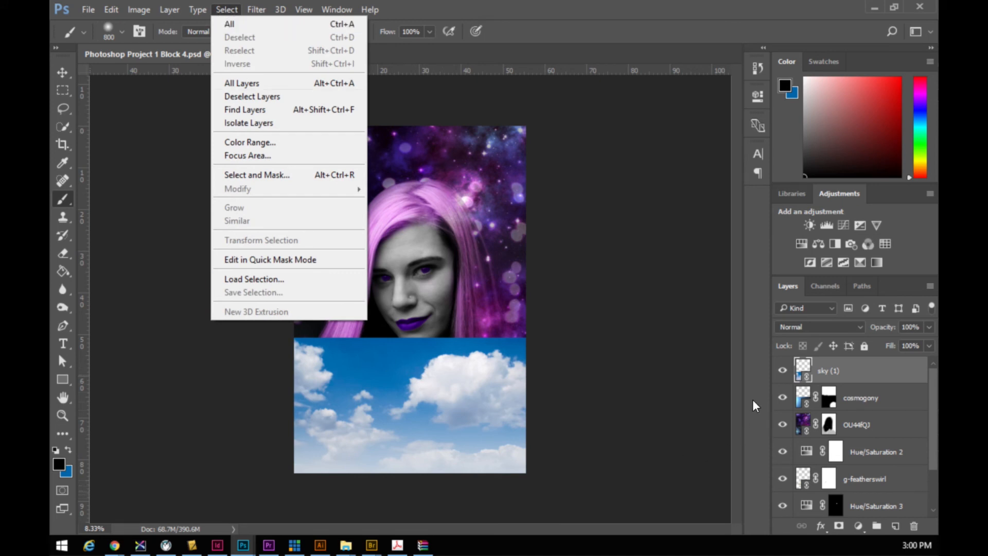
click(822, 388)
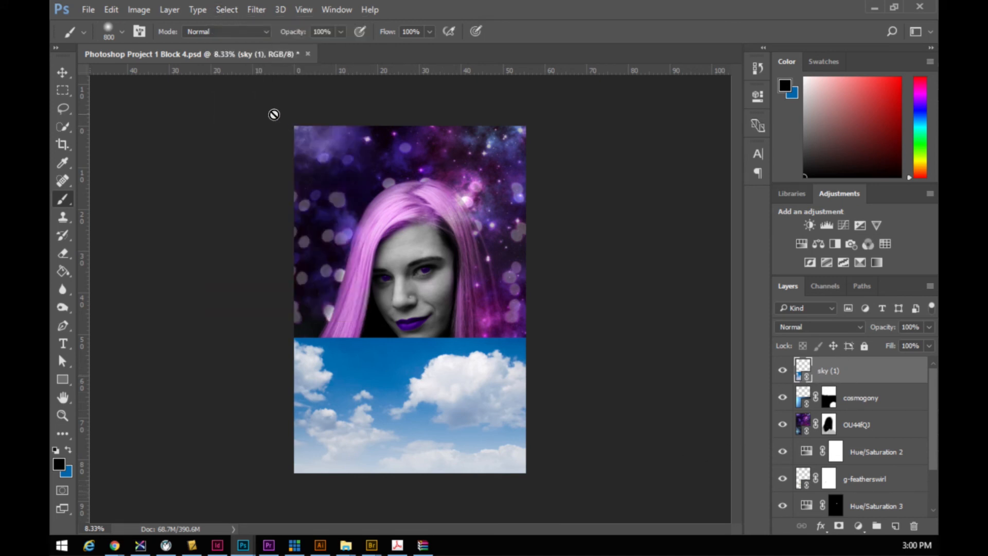
click(225, 10)
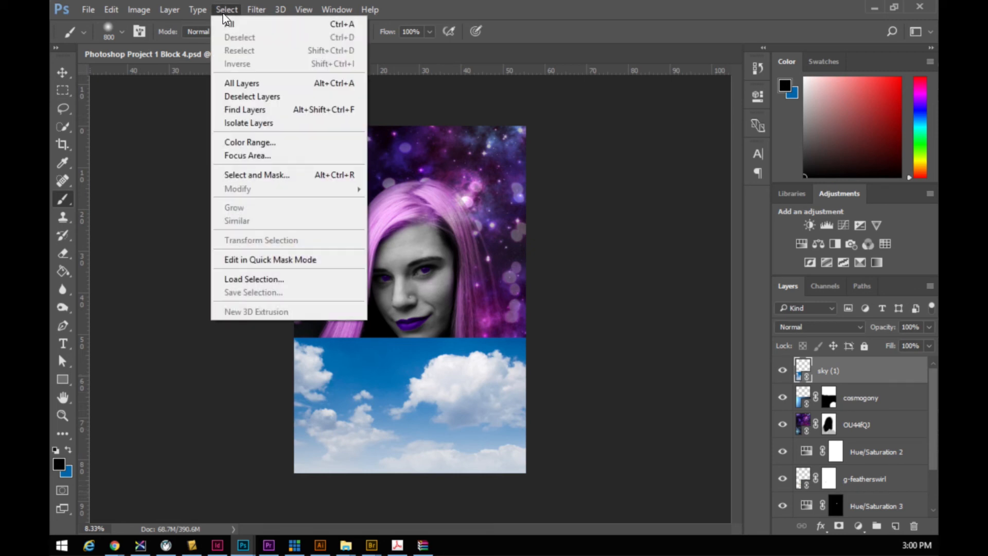
click(263, 145)
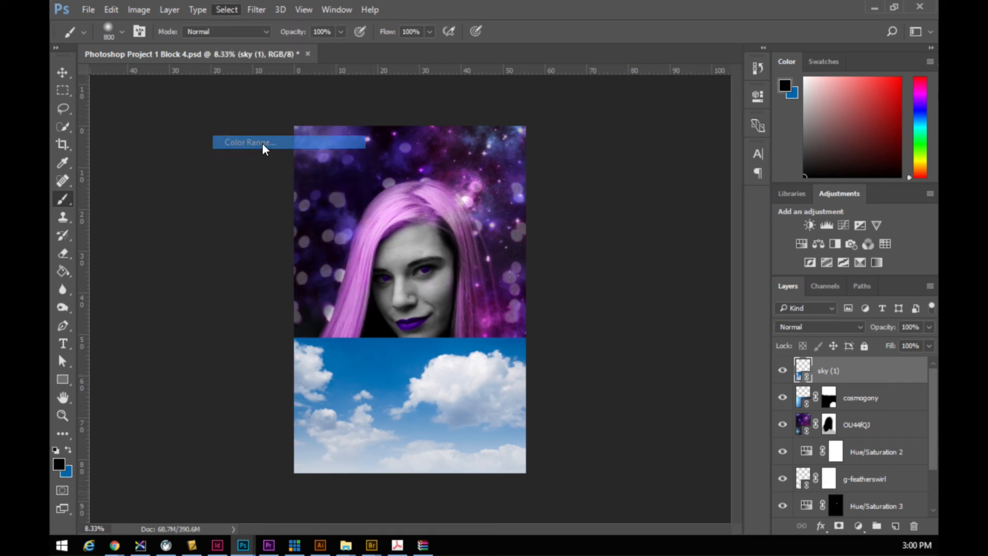
drag(465, 45, 650, 69)
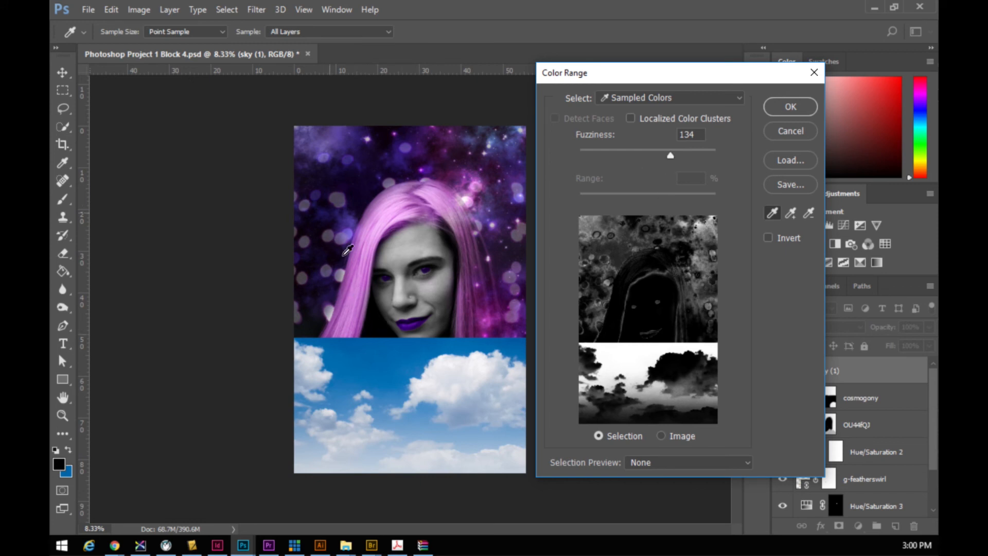
- Try sampling the pink hair and the forehead as the Color Range selection colour
click(405, 206)
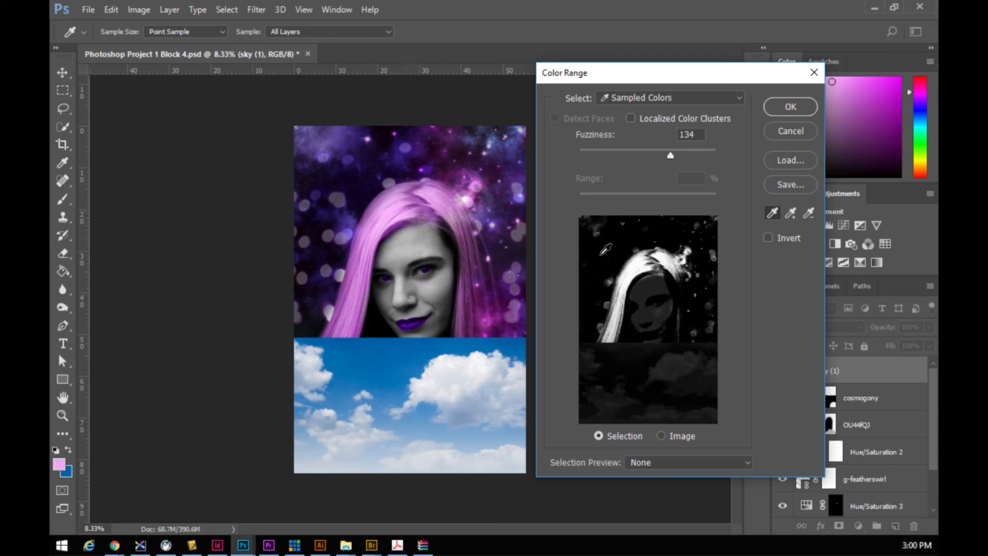
click(417, 239)
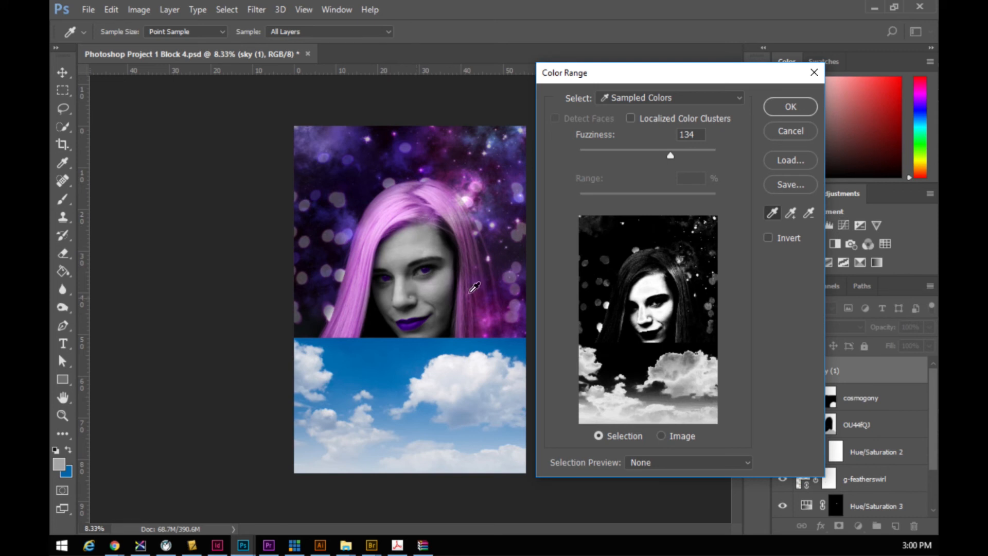
click(404, 253)
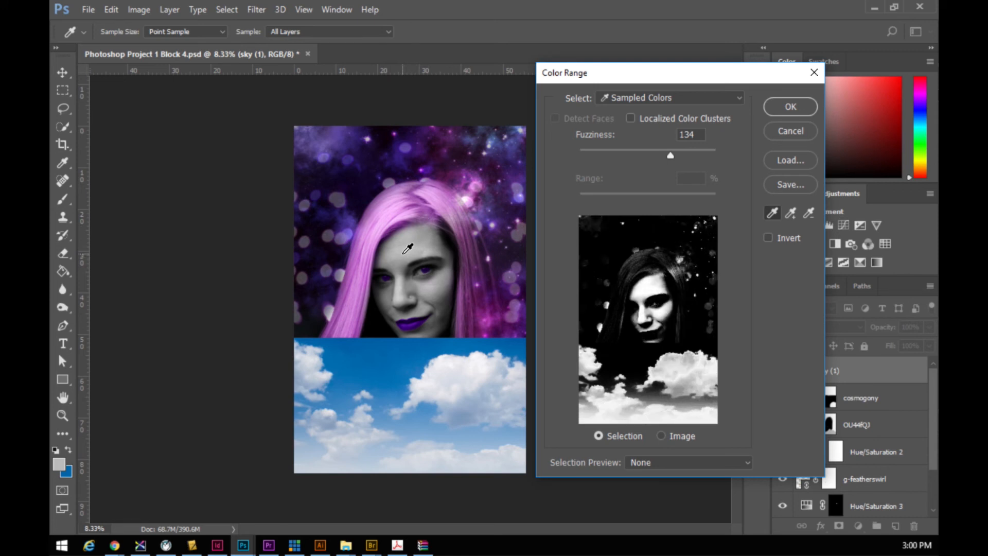
- Sample the deep blue of the sky below the woman's chin as the Color Range selection colour
click(390, 341)
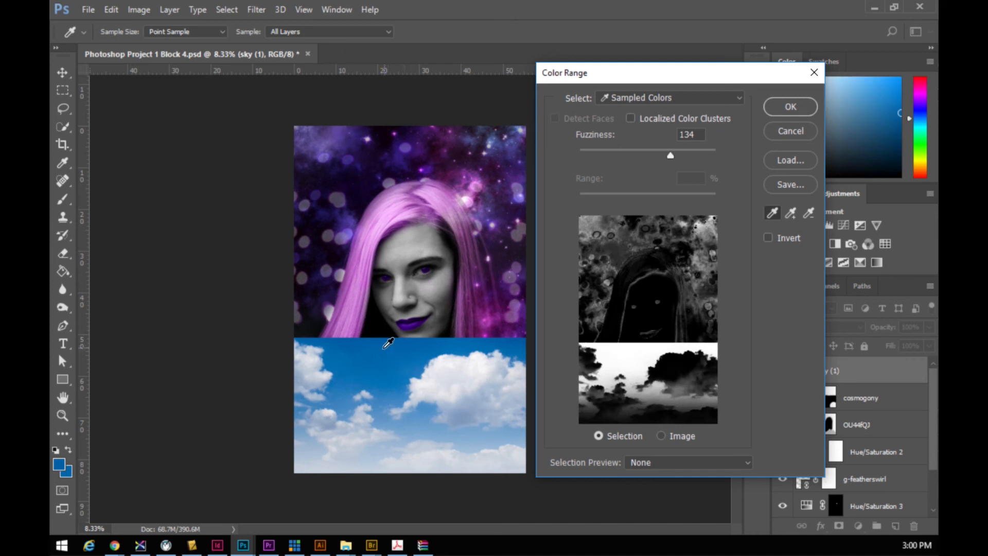
click(389, 343)
click(366, 341)
click(401, 352)
click(381, 347)
click(379, 354)
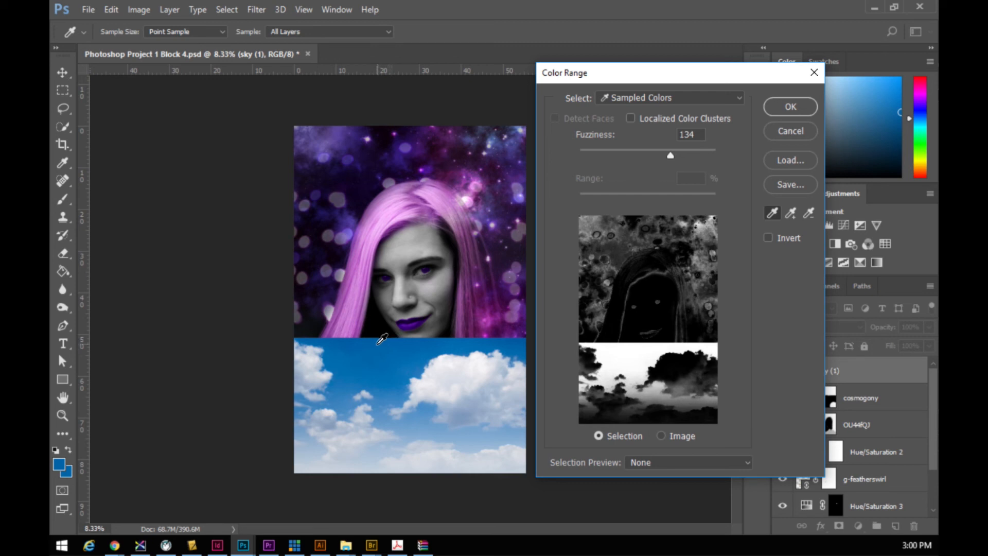
key(alt)
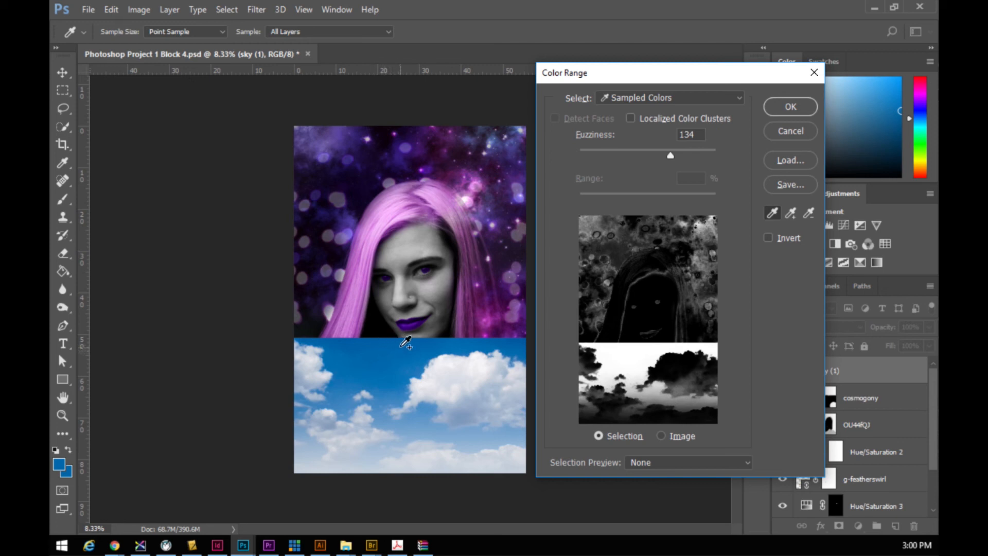
shift+click(405, 342)
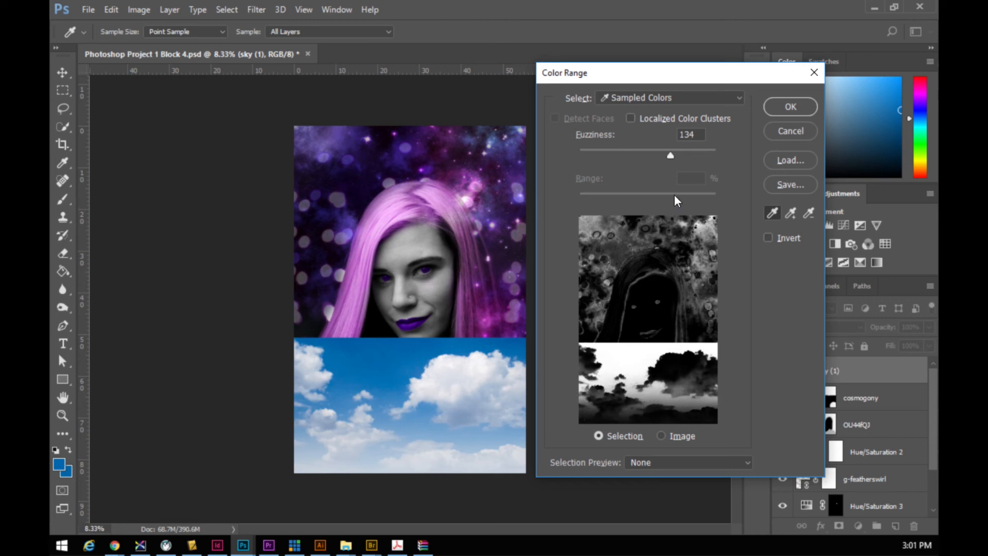
- Try a Color Range fuzziness of 0, raise it to about 144, and create the selection
drag(669, 162, 578, 163)
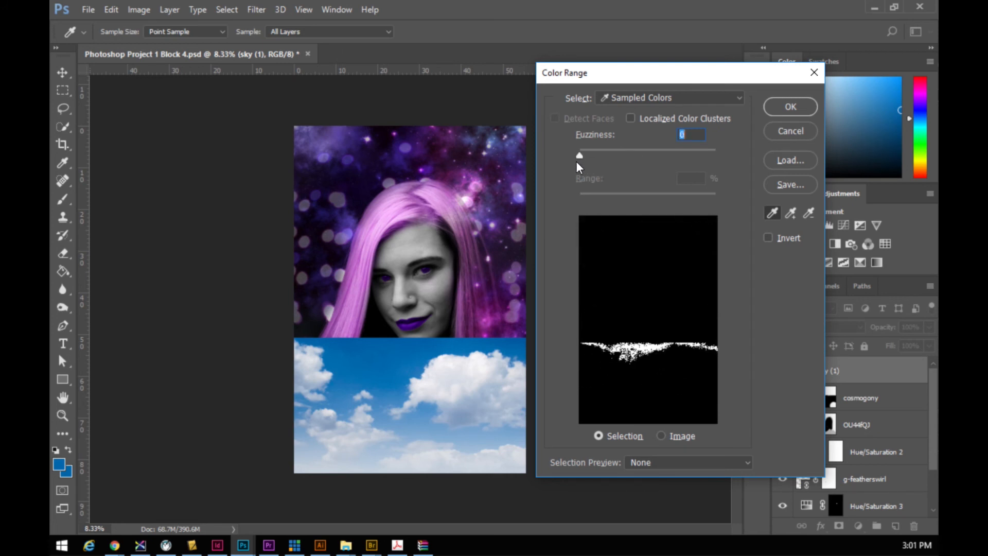
drag(576, 162, 677, 159)
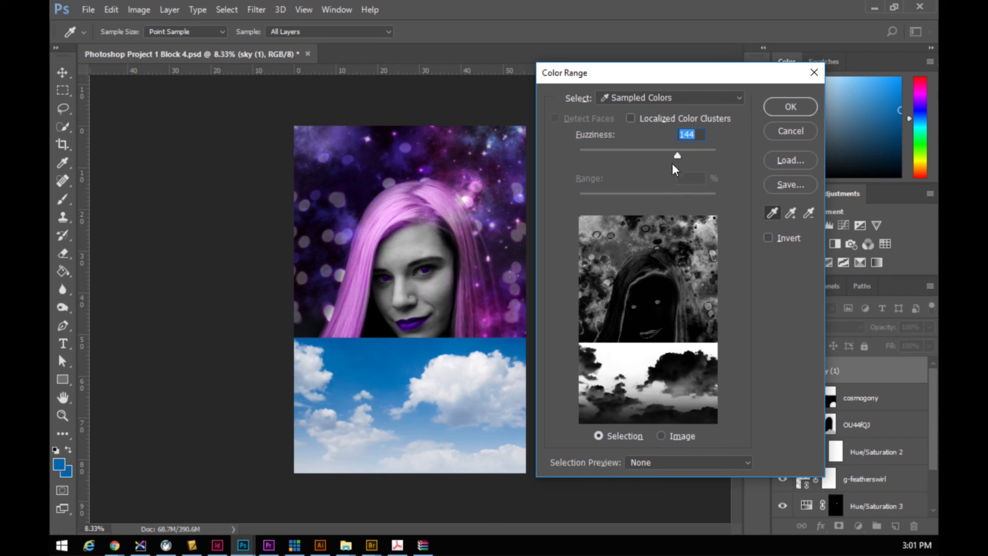
mouse_move(677, 153)
mouse_down()
mouse_move(662, 153)
mouse_move(721, 155)
mouse_move(611, 151)
mouse_move(678, 159)
mouse_up()
click(782, 106)
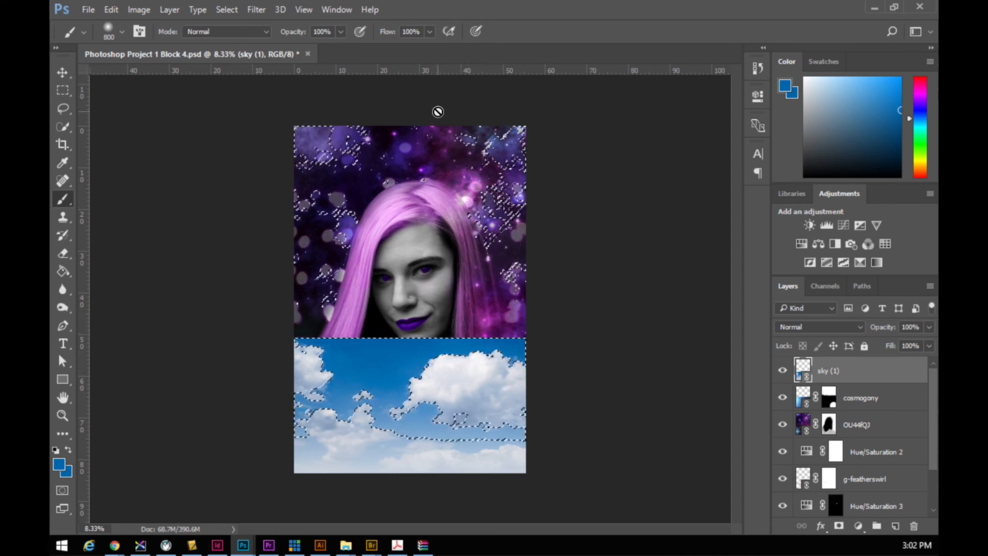
- Invert the selection to target the clouds and add it as a layer mask on sky (1)
click(227, 10)
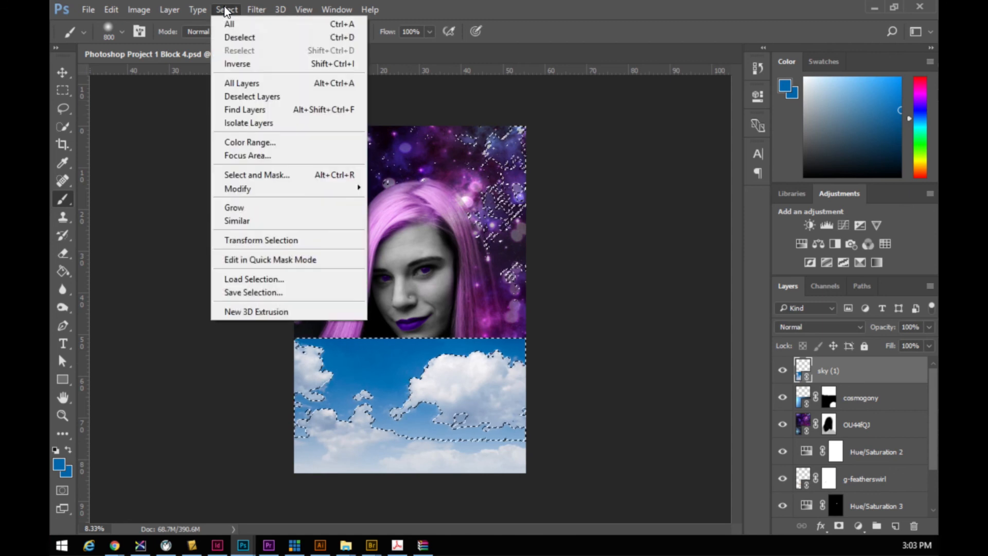
click(260, 66)
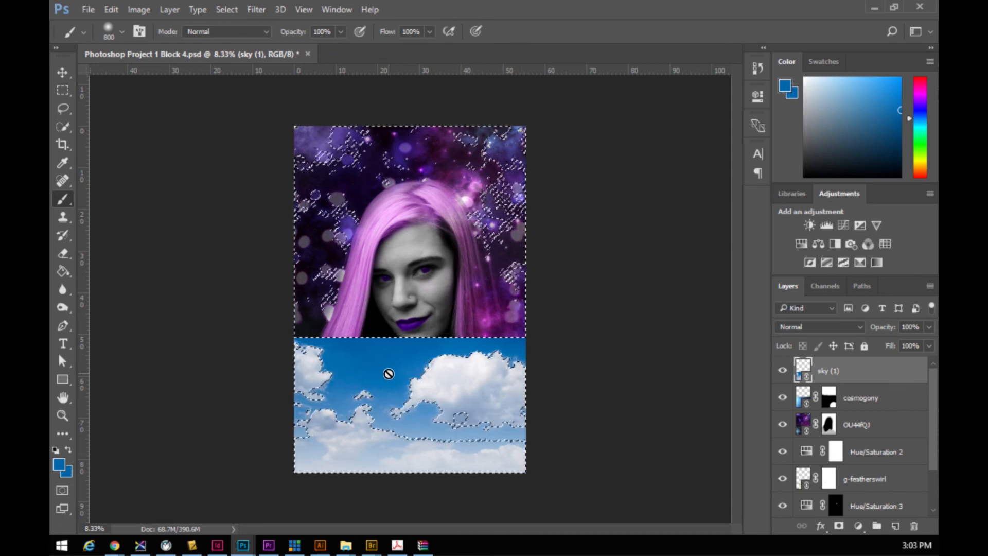
click(838, 526)
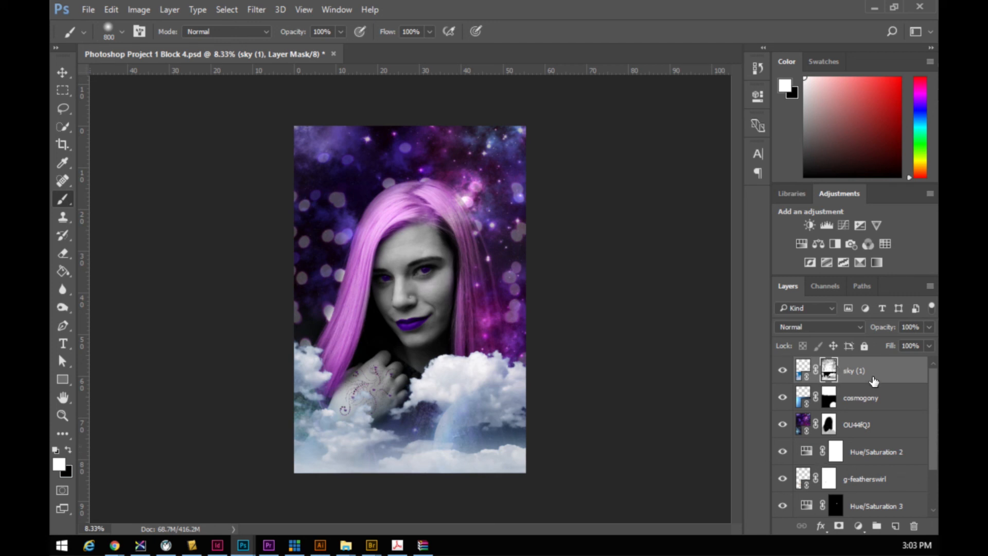
- Duplicate the masked sky (1) layer and place the copy beneath cosmogony with its layer mask active
drag(875, 372, 897, 525)
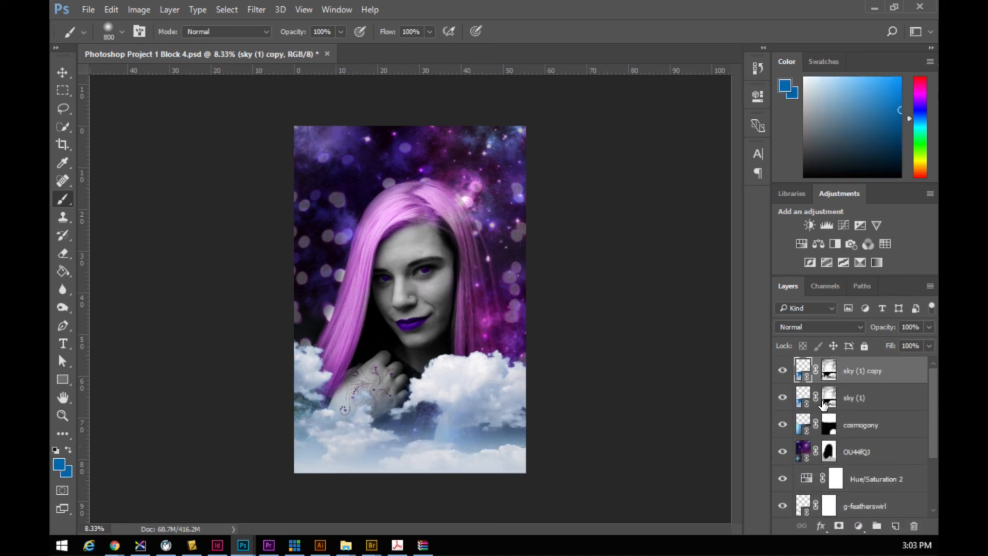
drag(864, 371, 865, 436)
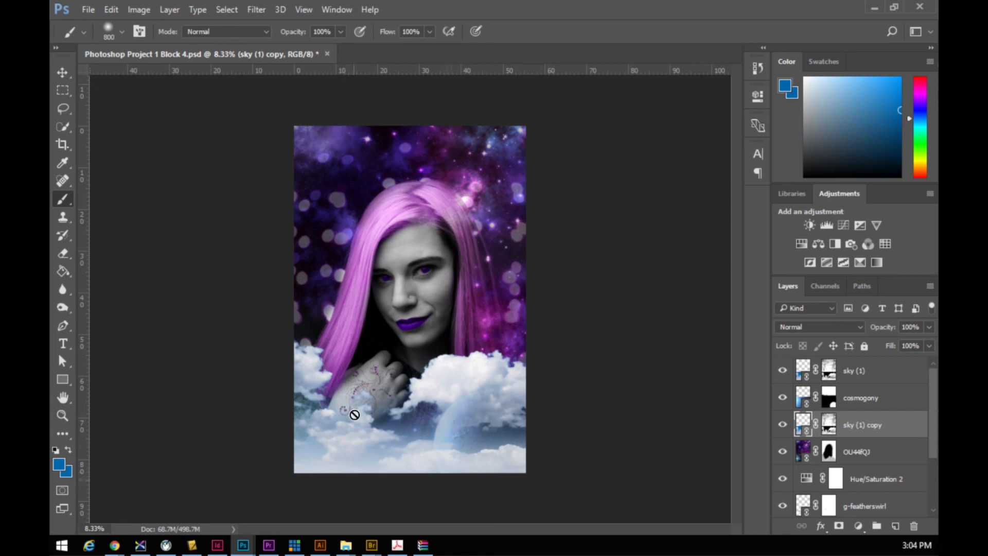
click(829, 432)
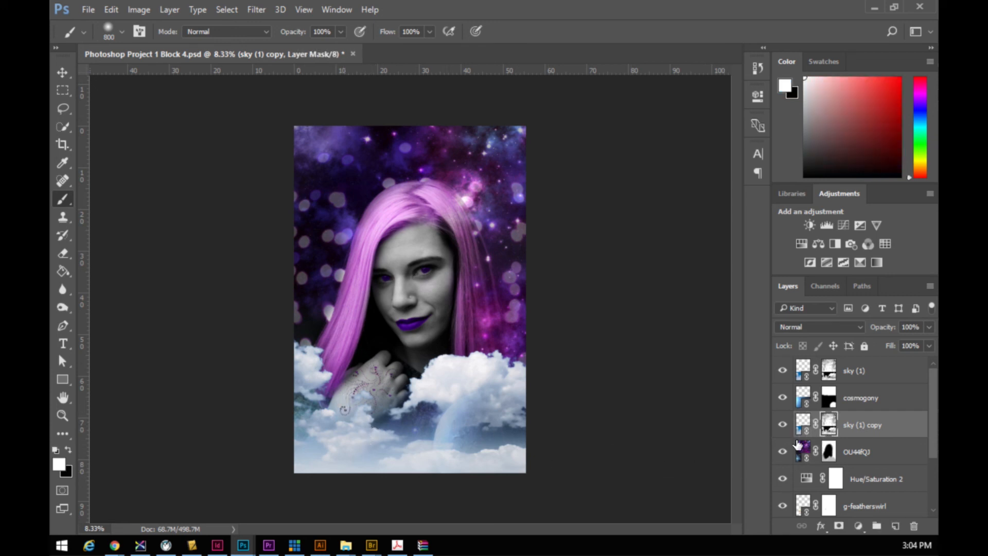
- Paint white on the sky (1) copy mask to bring back blue sky beside the lower hair
mouse_move(294, 347)
mouse_down()
mouse_move(315, 369)
mouse_move(304, 372)
mouse_move(309, 355)
mouse_move(307, 366)
mouse_up()
key(v)
key(x)
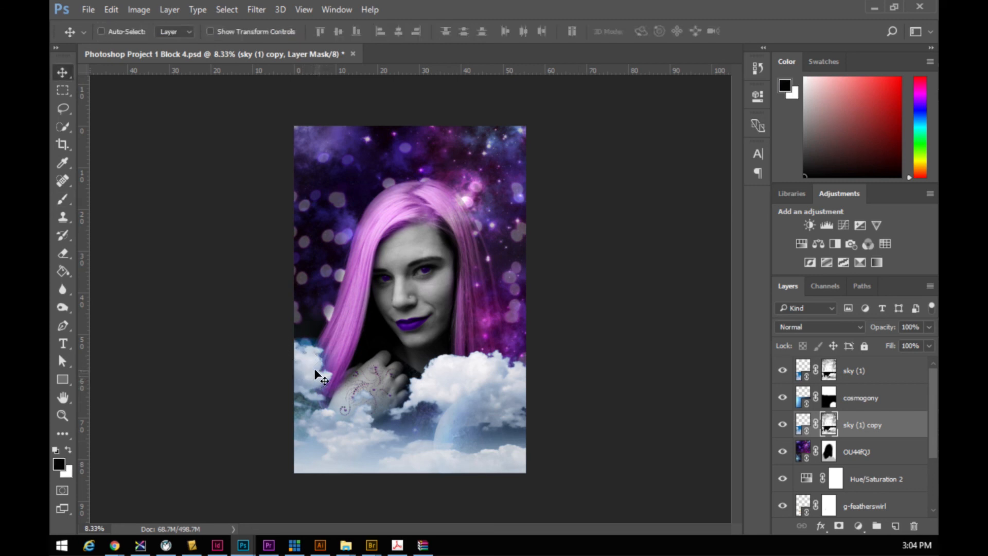
key(b)
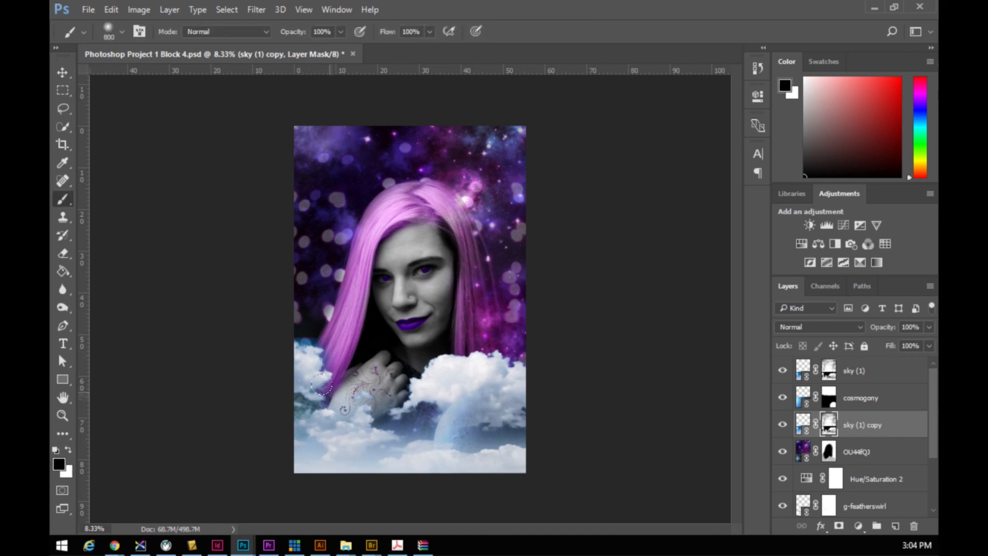
key(x)
drag(305, 349, 321, 348)
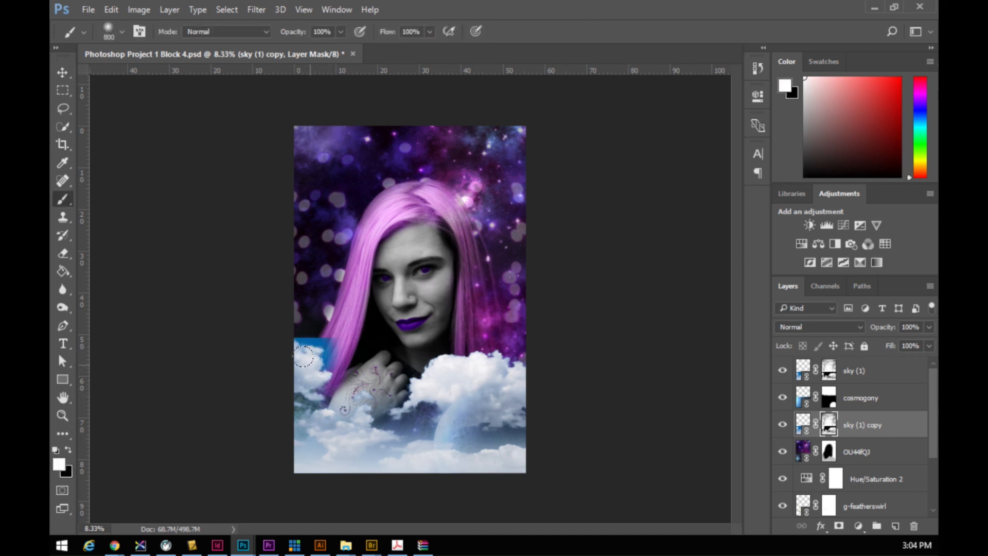
- Paint black on the sky (1) copy mask to hide the blue sky beside the hair and lower canvas edge
key(x)
mouse_move(304, 357)
mouse_down()
mouse_move(282, 353)
mouse_move(317, 378)
mouse_up()
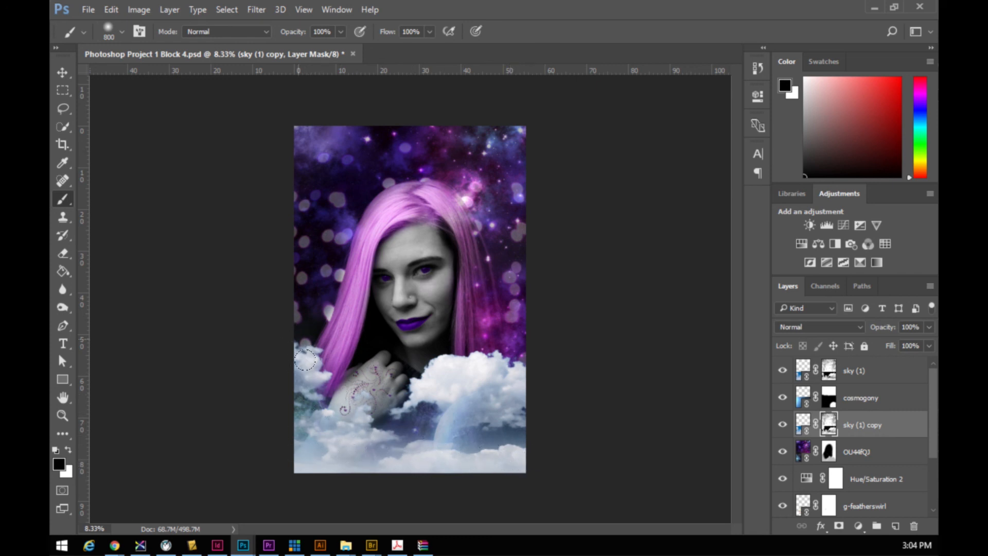
drag(292, 466, 245, 470)
- Paint the sky (1) mask black over the planet to uncover it and white along the clouds beneath it
click(828, 373)
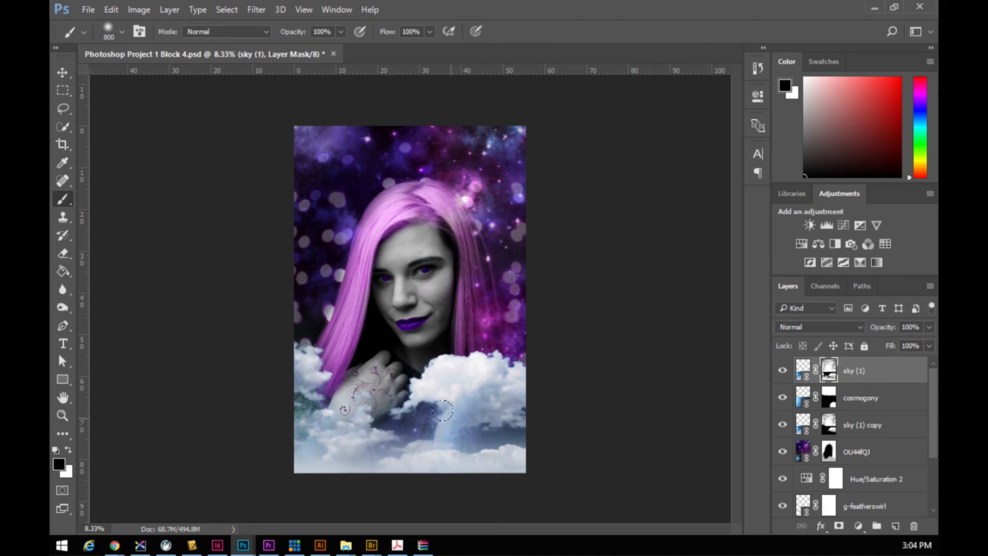
mouse_move(450, 412)
mouse_down()
mouse_move(518, 401)
mouse_move(510, 411)
mouse_move(518, 404)
mouse_move(481, 395)
mouse_move(451, 420)
mouse_move(490, 401)
mouse_move(511, 413)
mouse_move(466, 407)
mouse_move(449, 417)
mouse_move(471, 408)
mouse_move(509, 416)
mouse_move(494, 401)
mouse_move(474, 408)
mouse_move(507, 408)
mouse_move(479, 404)
mouse_move(445, 429)
mouse_move(444, 440)
mouse_move(503, 446)
mouse_move(484, 447)
mouse_move(502, 462)
mouse_move(427, 465)
mouse_move(514, 459)
mouse_move(498, 449)
mouse_move(418, 469)
mouse_up()
key(x)
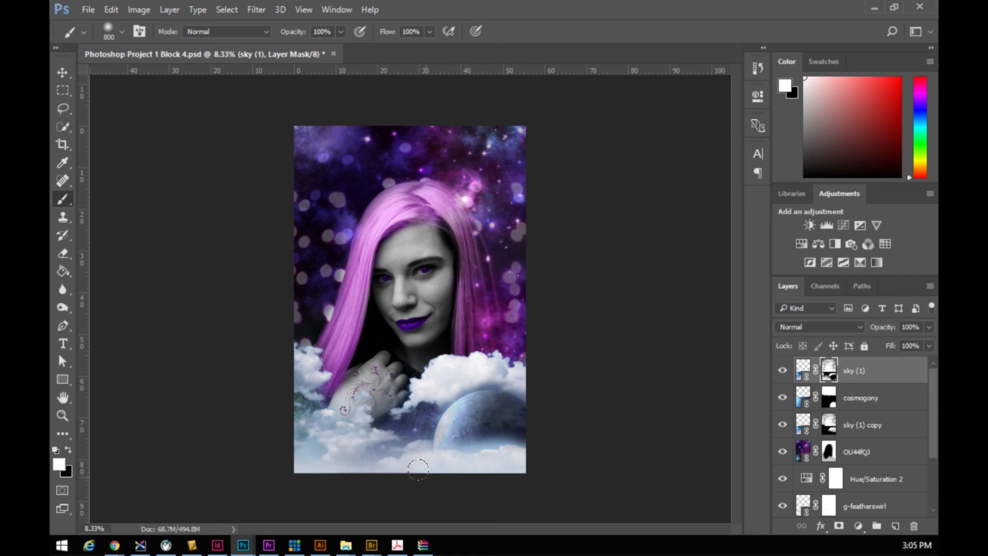
drag(529, 462, 418, 472)
key(x)
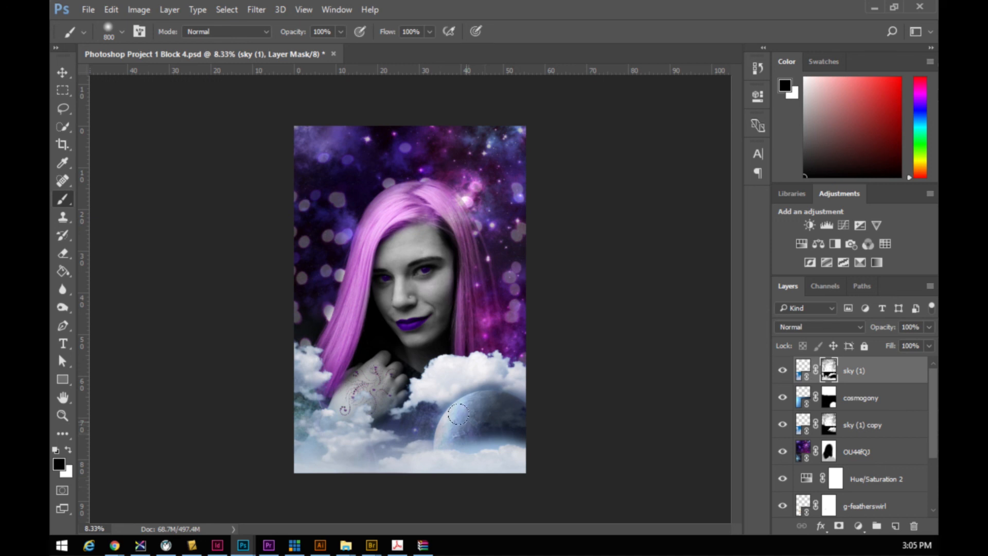
- Reduce the brush to size 400 and paint black on the sky (1) mask over the planet's lower part
key(bracketleft)
key(bracketleft)
key(bracketleft)
key(bracketleft)
mouse_move(469, 438)
mouse_down()
mouse_move(465, 446)
mouse_move(484, 434)
mouse_up()
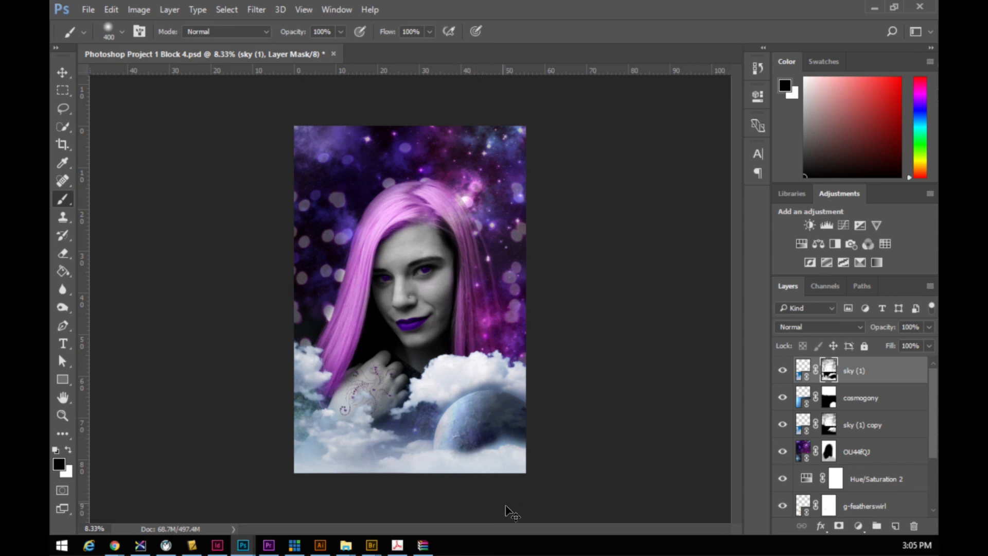
- Undo the latest brush strokes on the sky (1) mask
key(ctrl+z)
key(ctrl+alt+z)
key(ctrl+alt+z)
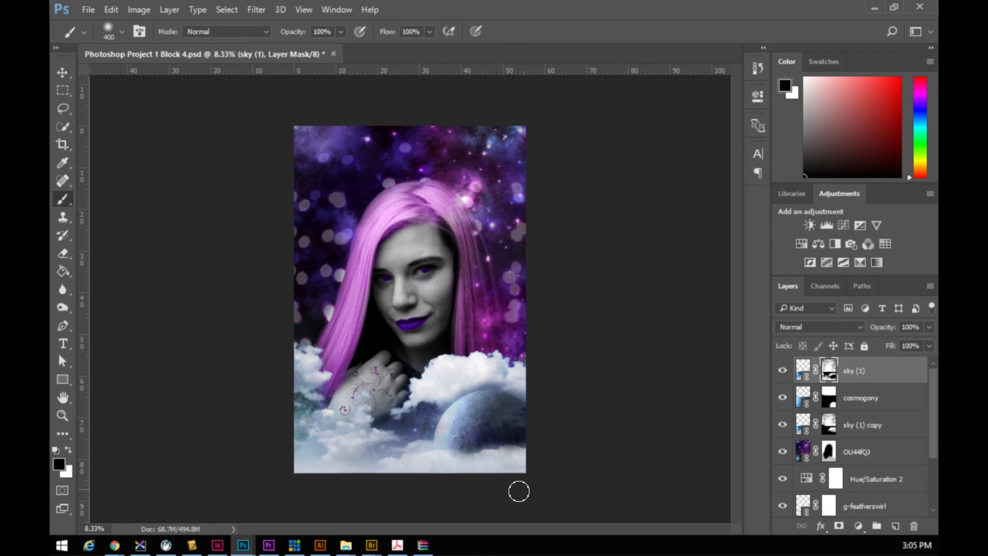
key(ctrl+alt+z)
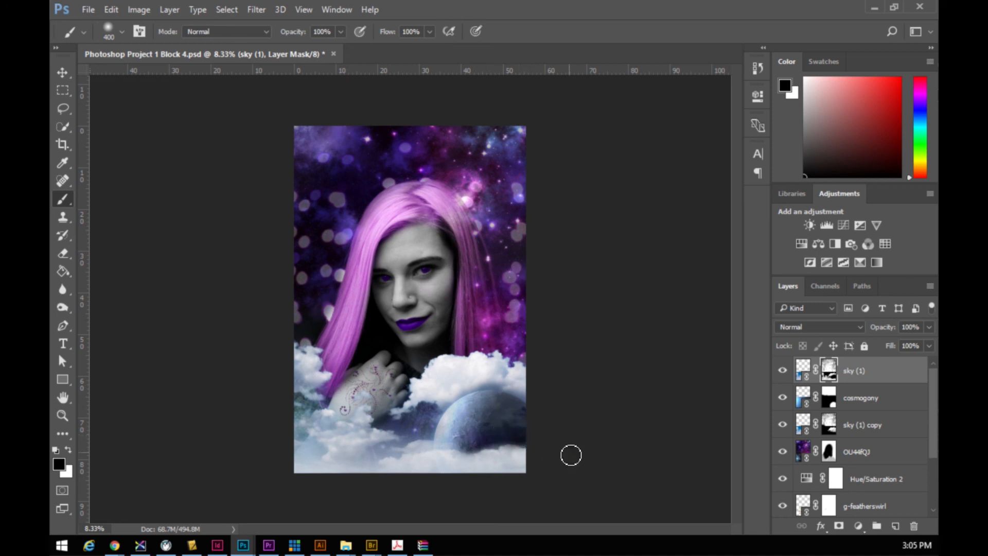
- Lower the brush opacity to 15% and dab black on the sky (1) mask at the planet's lower edge
right_click(447, 428)
drag(520, 391, 519, 391)
click(340, 32)
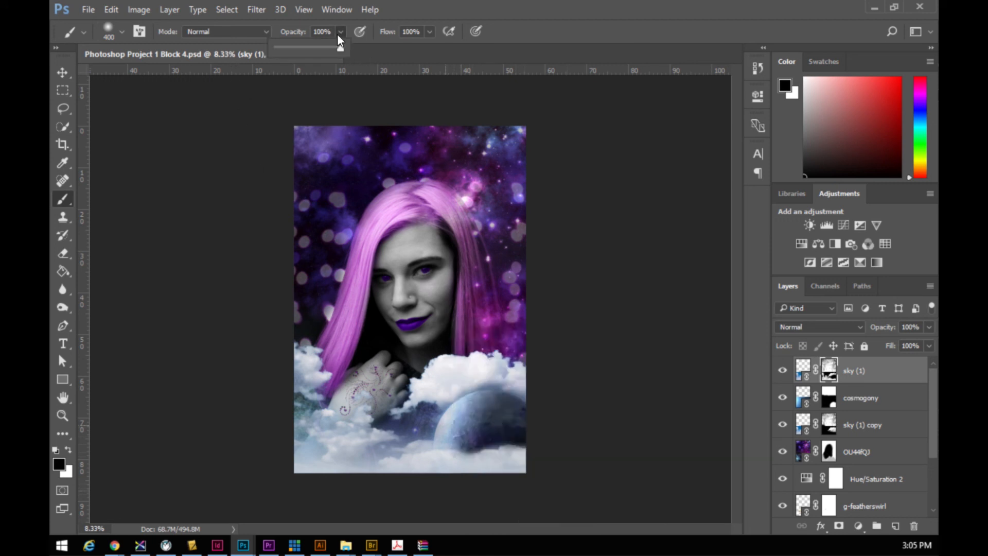
click(297, 48)
click(480, 453)
- Paint white at brush size 900 on the sky (1) mask to blend soft clouds around the planet's edges
key(bracketright)
key(bracketright)
key(x)
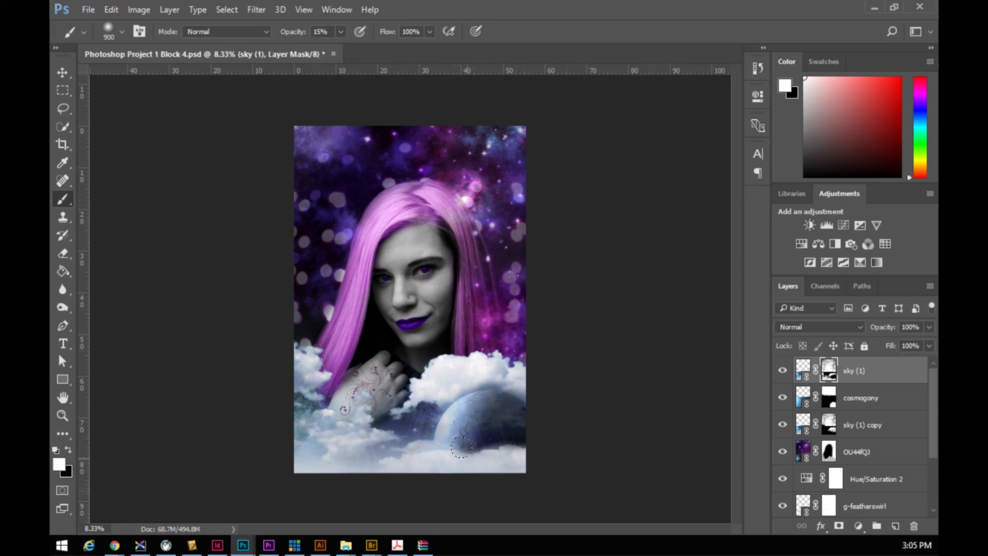
mouse_move(480, 460)
mouse_down()
mouse_move(529, 455)
mouse_move(458, 461)
mouse_up()
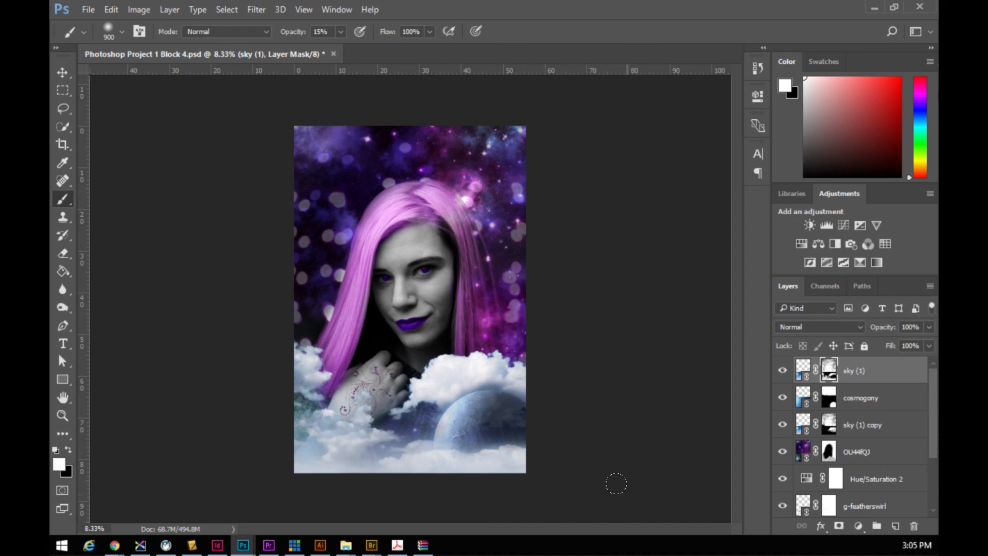
mouse_move(521, 369)
mouse_down()
mouse_move(510, 390)
mouse_move(500, 380)
mouse_move(531, 380)
mouse_move(489, 386)
mouse_move(496, 391)
mouse_move(441, 388)
mouse_up()
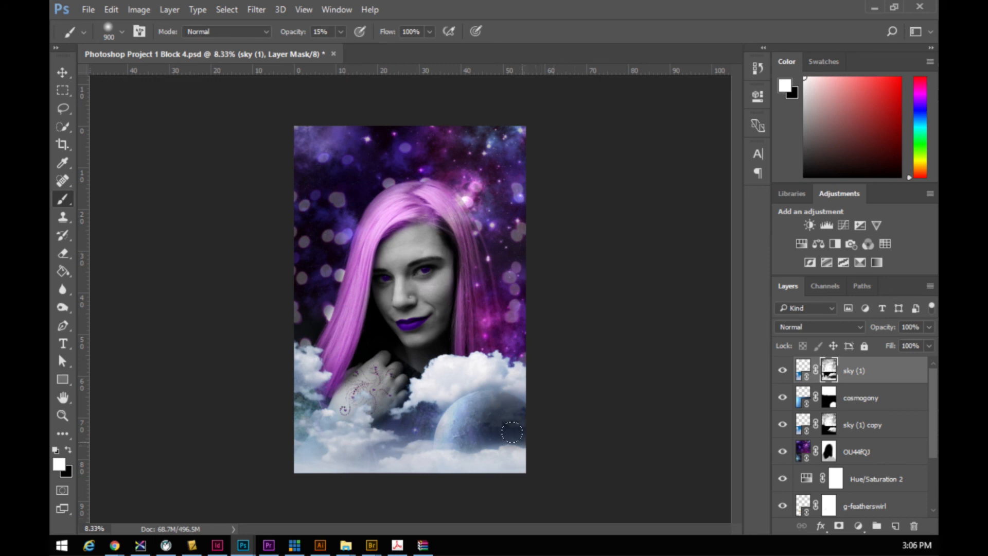
drag(487, 391, 461, 362)
- Set the layer opacity of sky (1) to 83% and of sky (1) copy to 55%
click(928, 327)
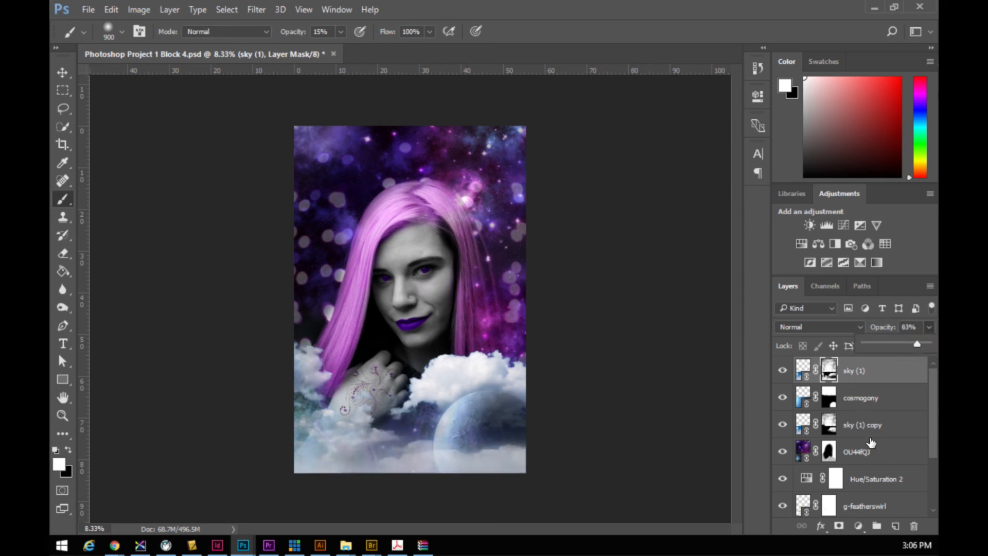
click(874, 432)
click(928, 327)
drag(892, 344, 879, 343)
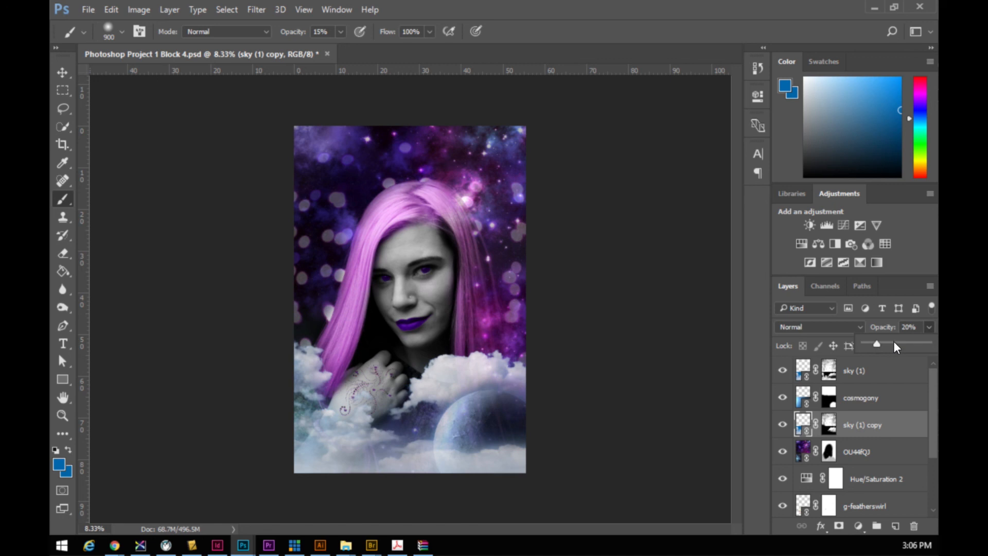
drag(892, 344, 895, 342)
click(886, 344)
click(900, 344)
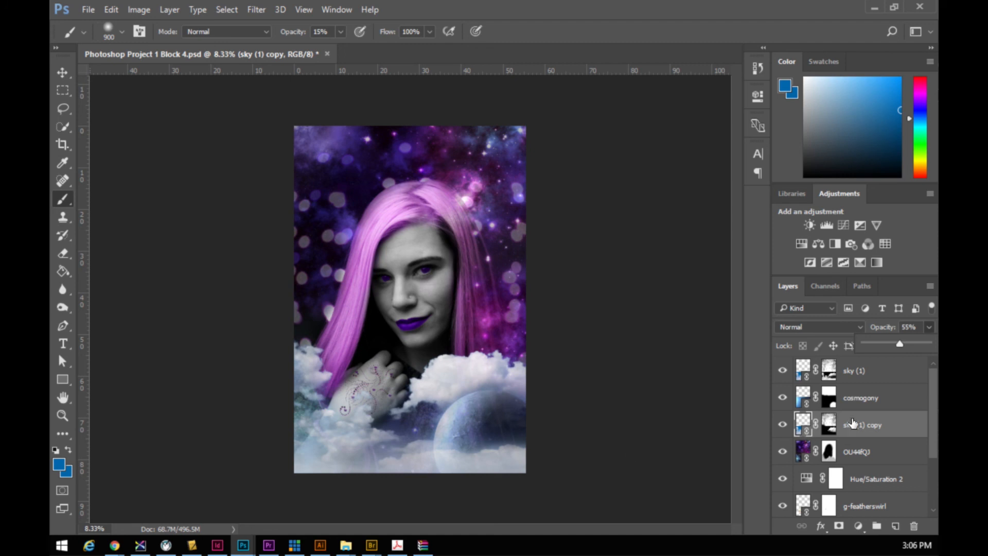
- Prepare a black brush of size 2200 at 40% opacity with the sky (1) copy mask active
click(831, 427)
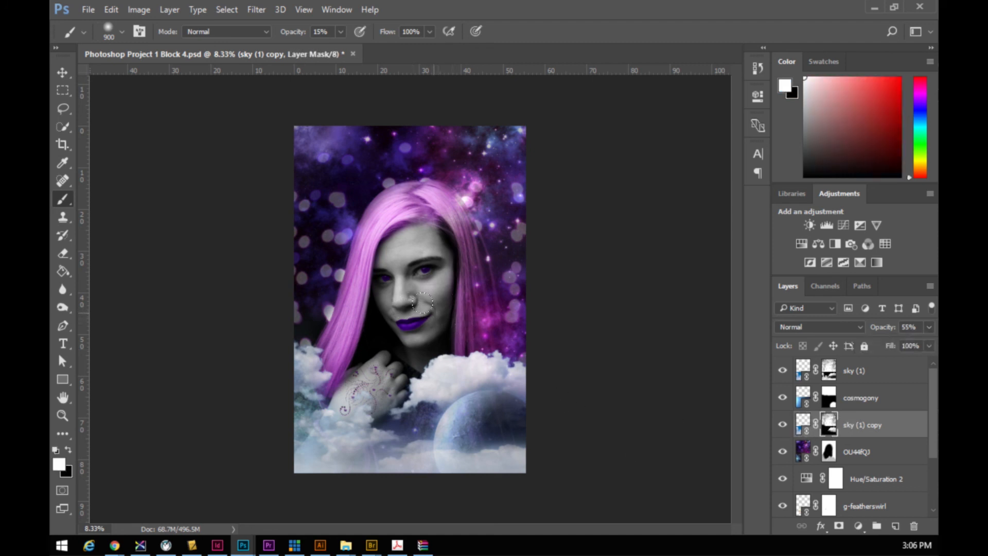
key(bracketright)
key(bracketright)
key(bracketright)
key(x)
click(828, 370)
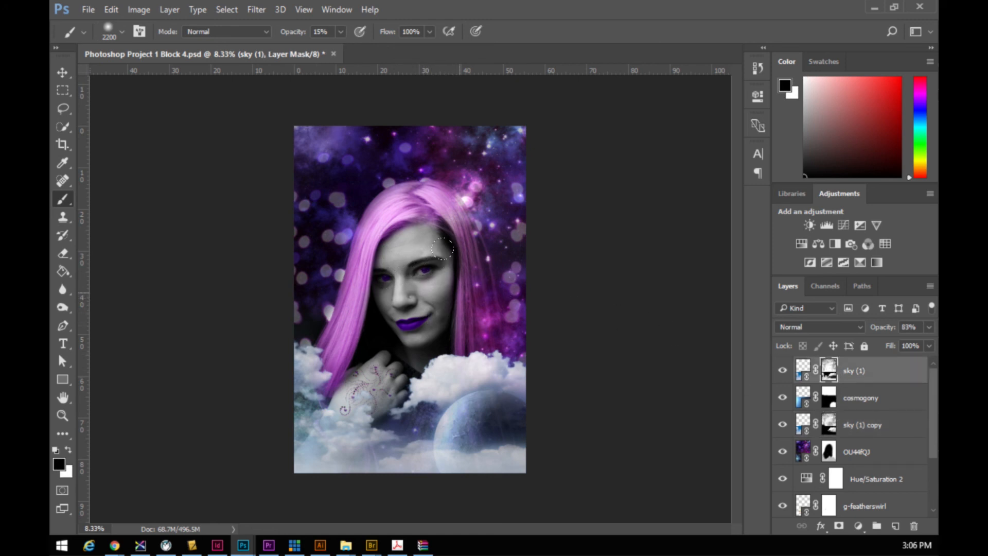
click(829, 424)
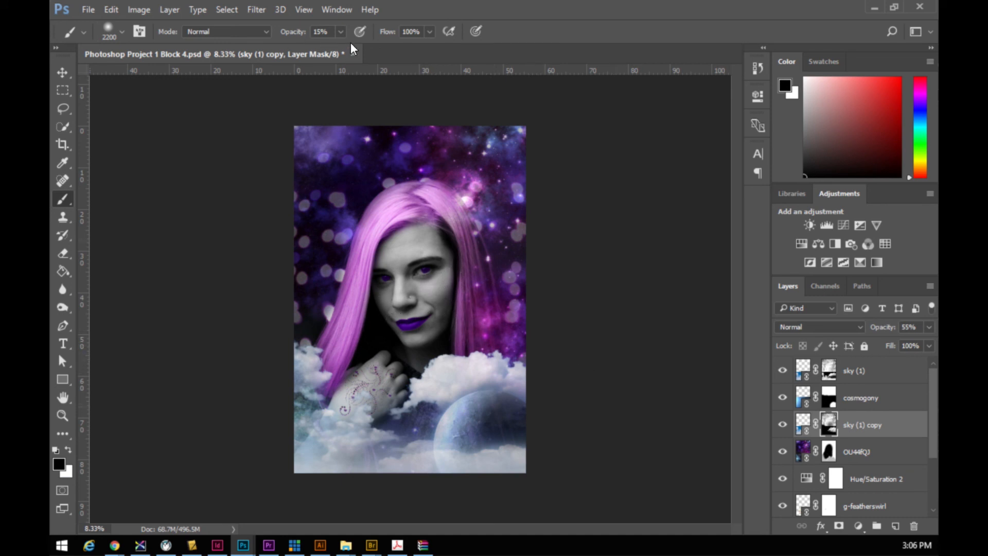
click(340, 32)
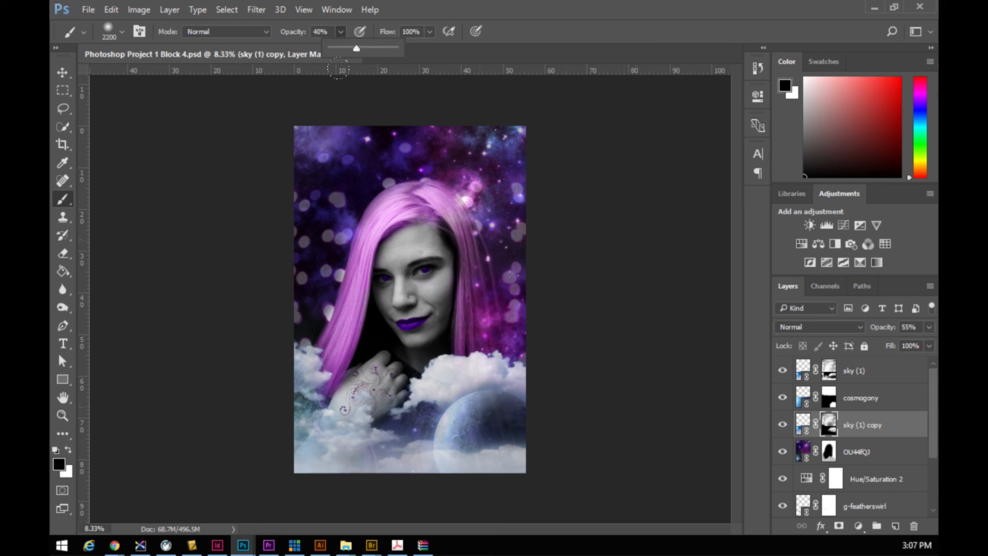
click(431, 307)
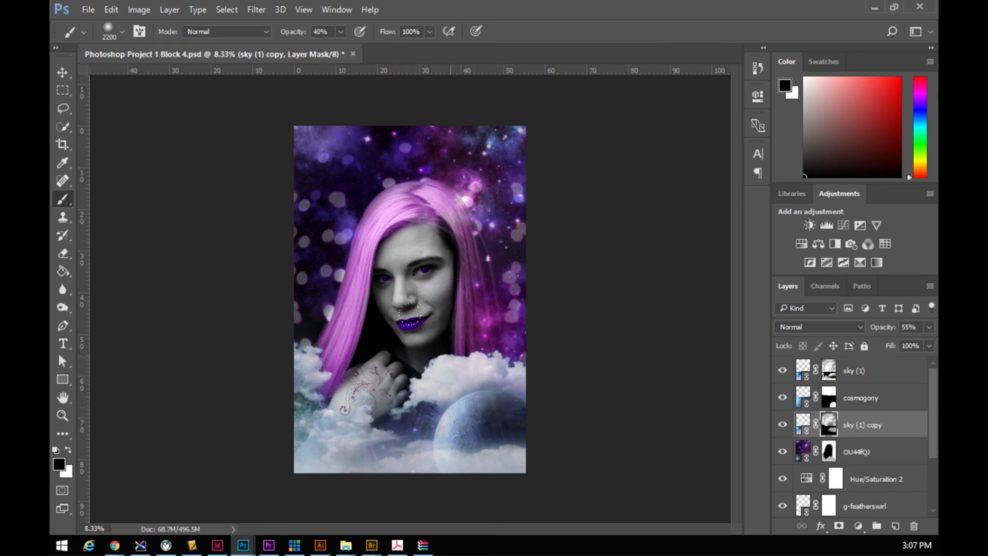
- Set the black brush to size 1300 and its opacity to 100%
key(bracketleft)
key(bracketleft)
key(bracketleft)
key(bracketleft)
key(bracketleft)
key(bracketleft)
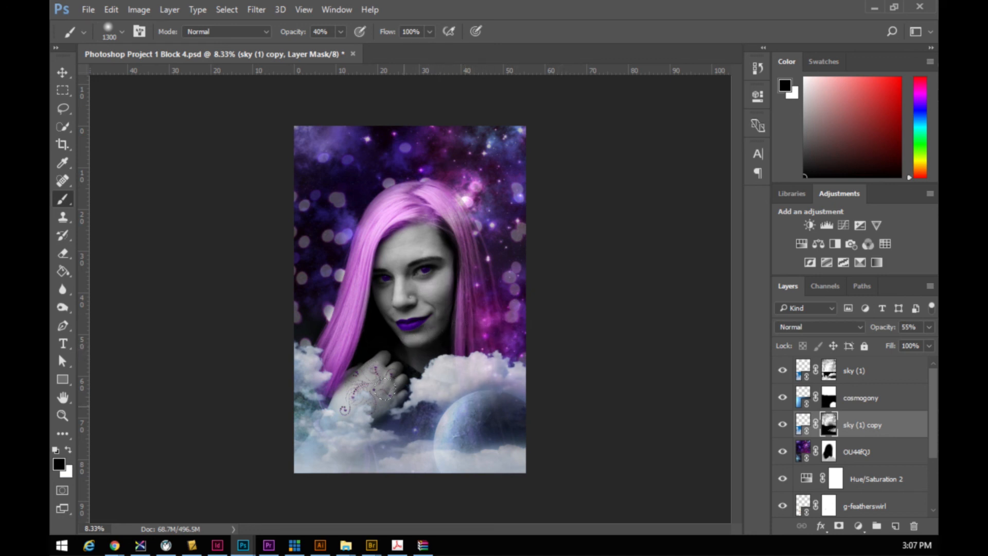
click(341, 32)
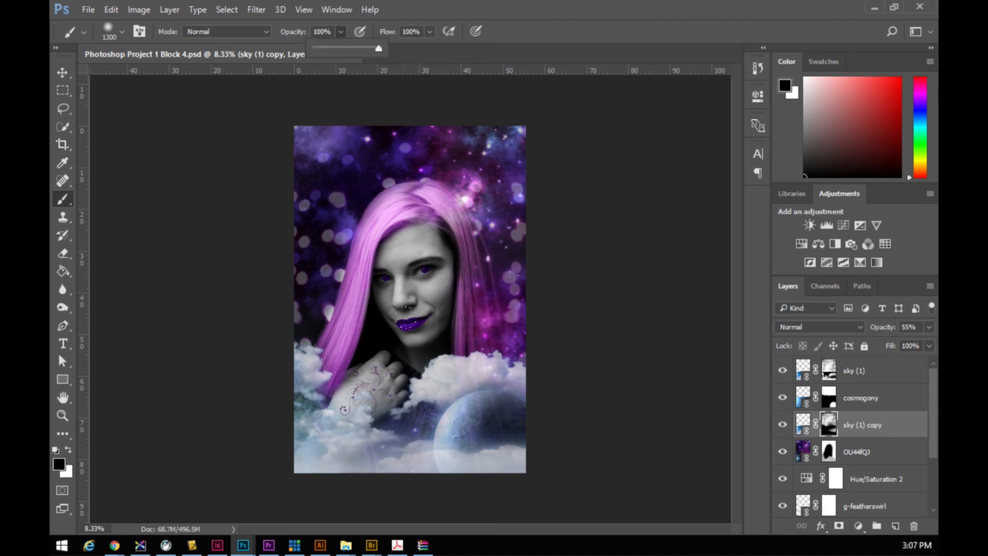
click(406, 317)
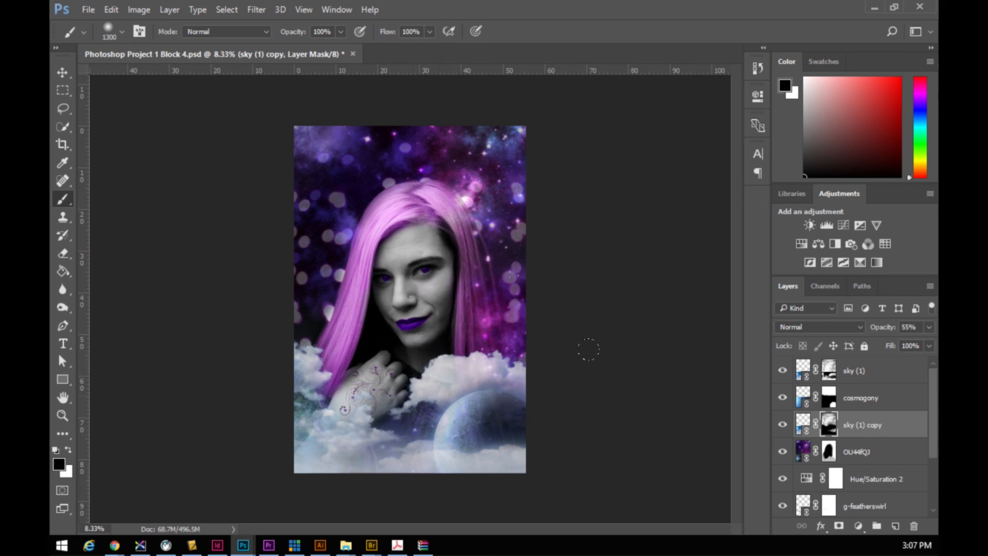
- Try to paint out the clouds below the woman's chin with black on the sky (1) mask, using brush sizes 1300 and 1900
click(830, 370)
drag(494, 367, 417, 376)
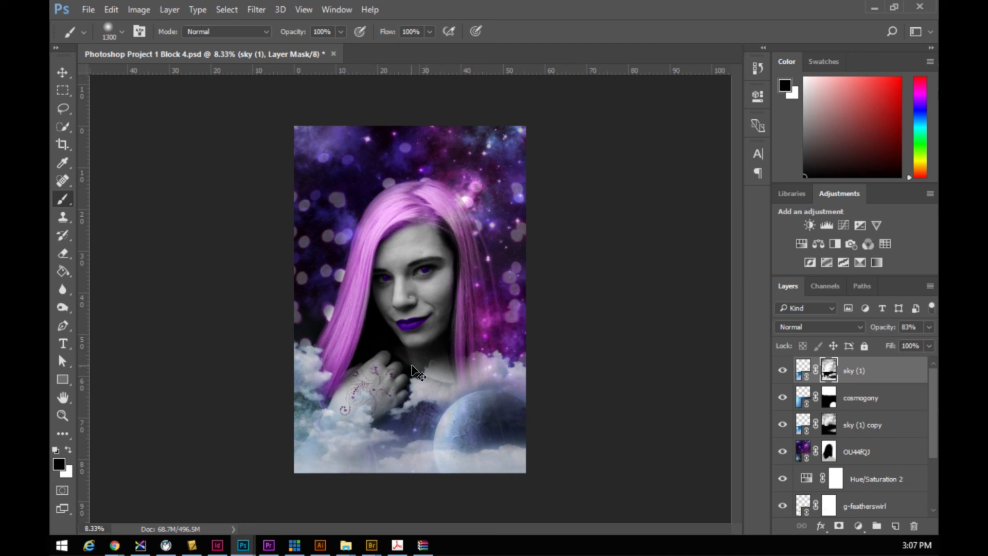
key(ctrl+z)
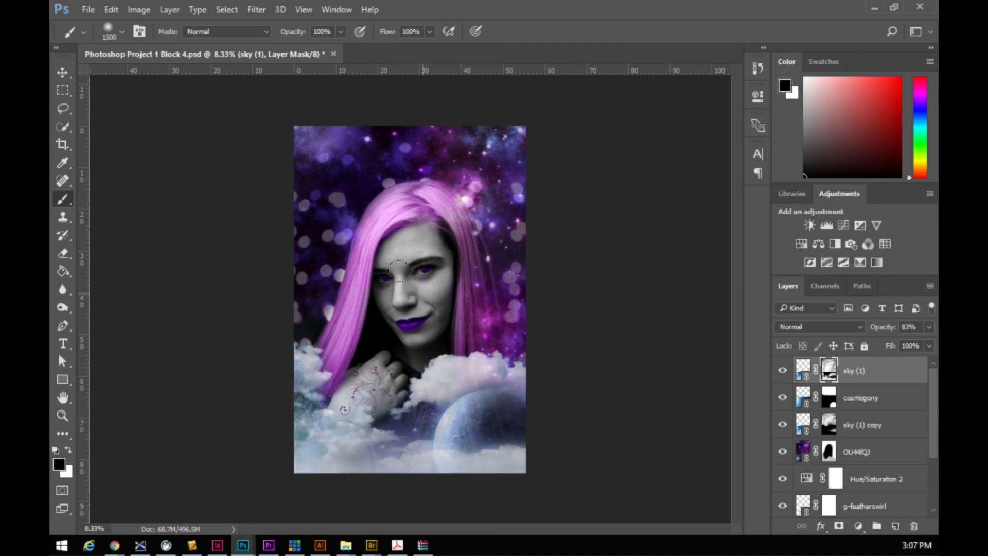
key(])
click(412, 341)
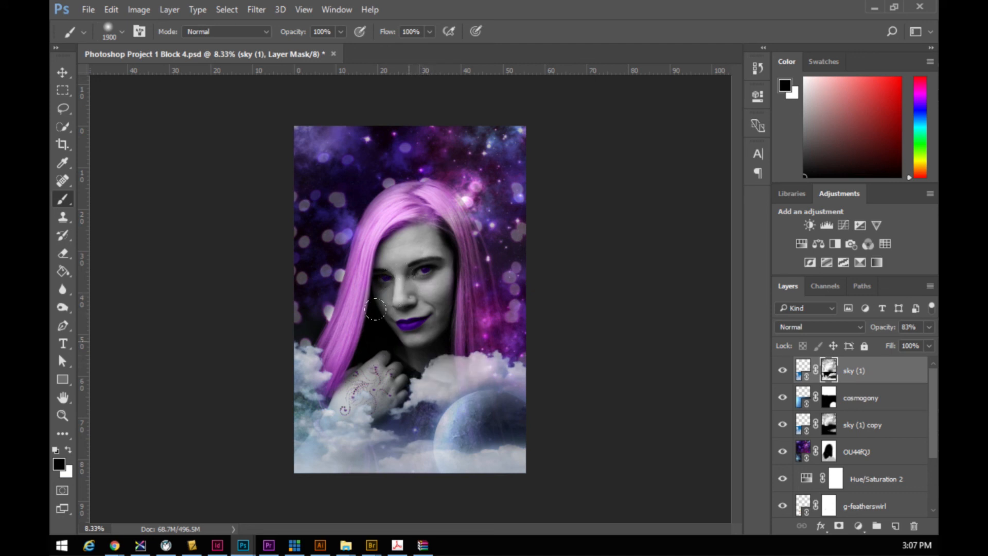
click(399, 340)
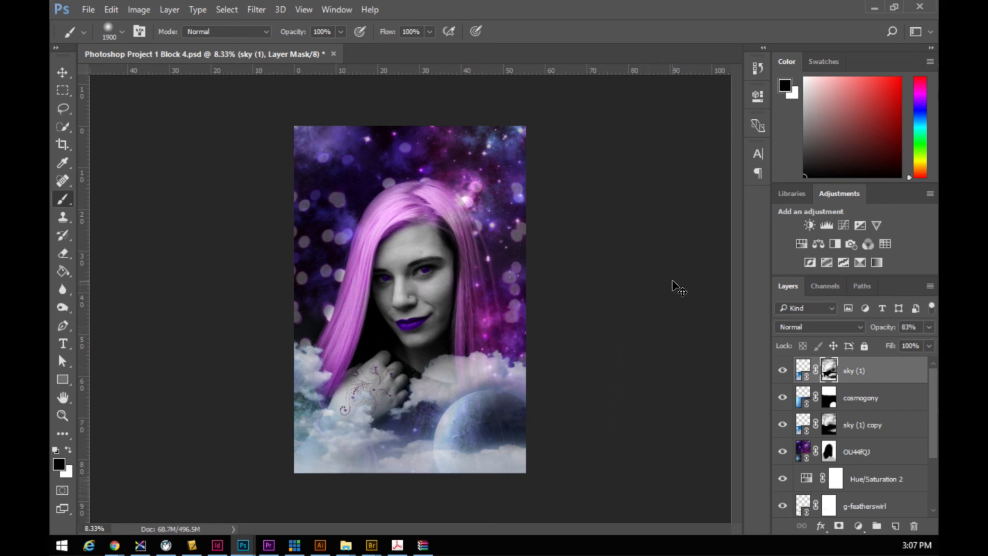
- Select the layers sky (1), cosmogony and sky (1) copy together, try them beneath Hue/Saturation 2, and return them above OU44fQJ
key(ctrl+2)
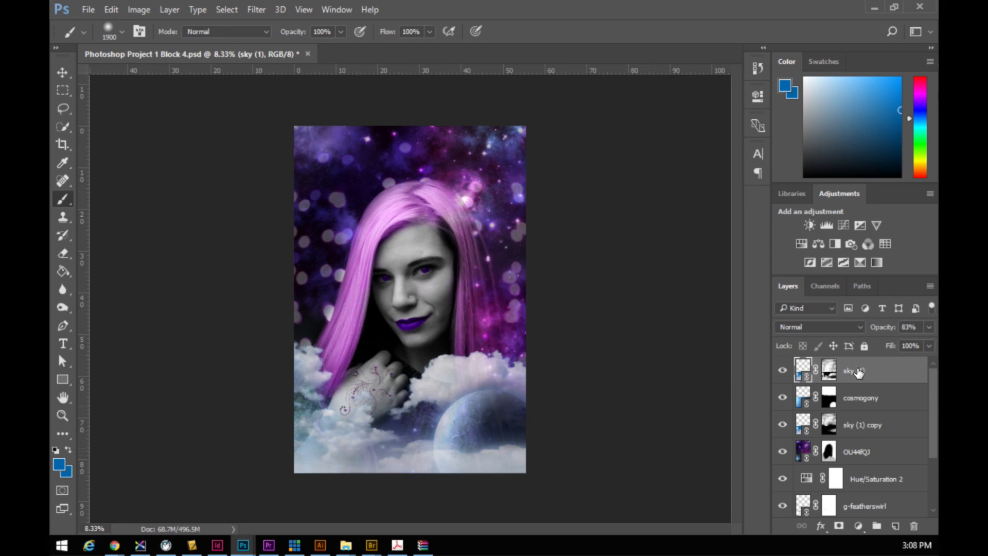
shift+click(864, 427)
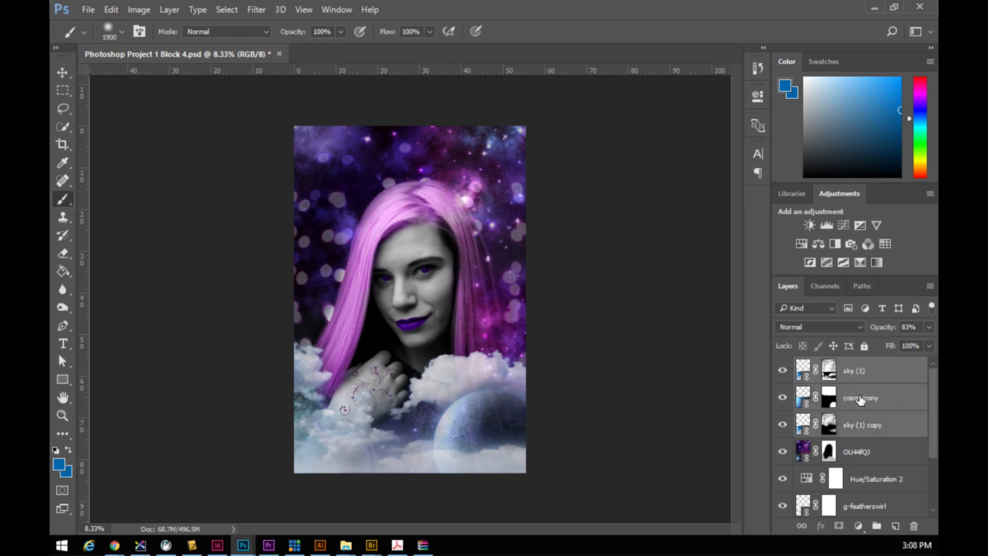
drag(852, 370, 872, 483)
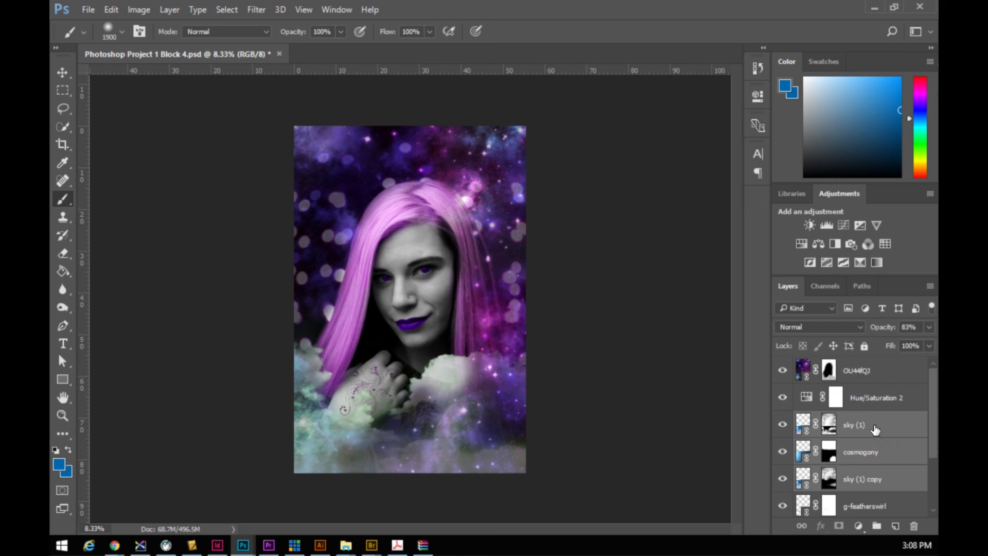
drag(859, 431, 869, 370)
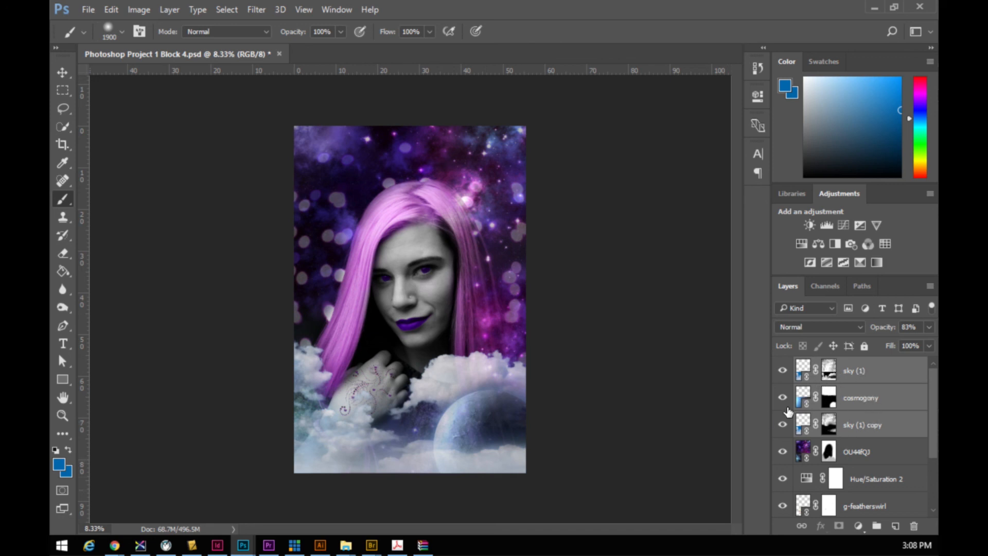
- Convert the selected sky (1), cosmogony and sky (1) copy layers into a single Smart Object
right_click(862, 372)
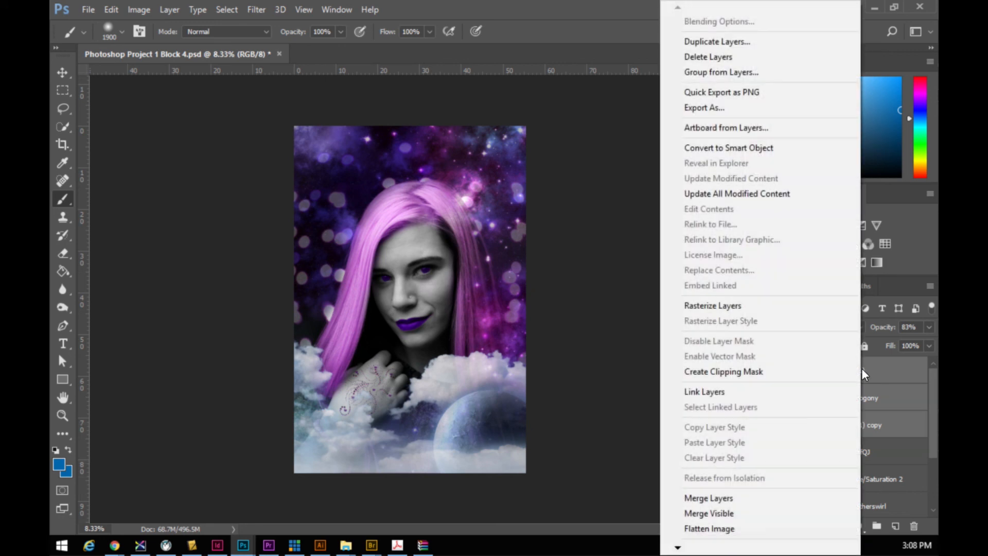
click(877, 369)
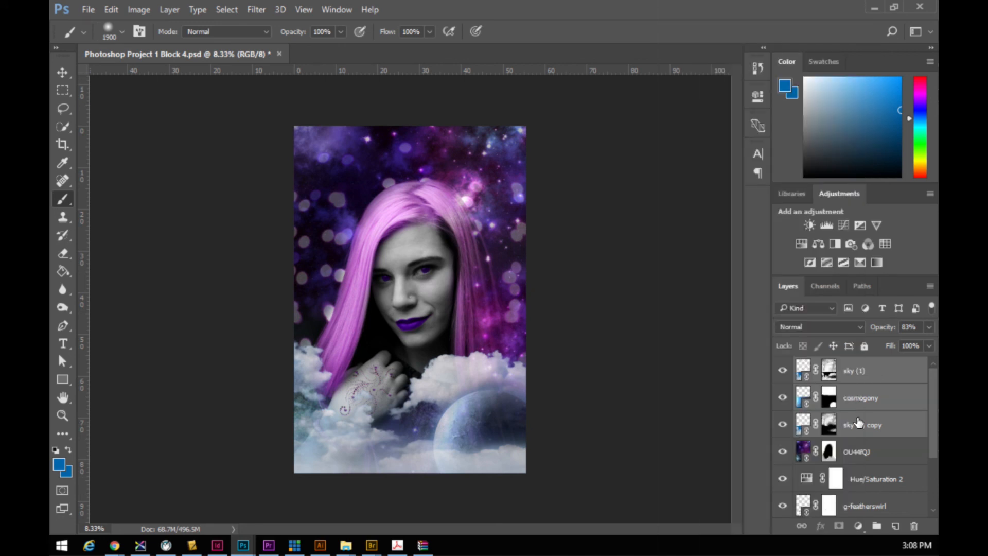
right_click(863, 370)
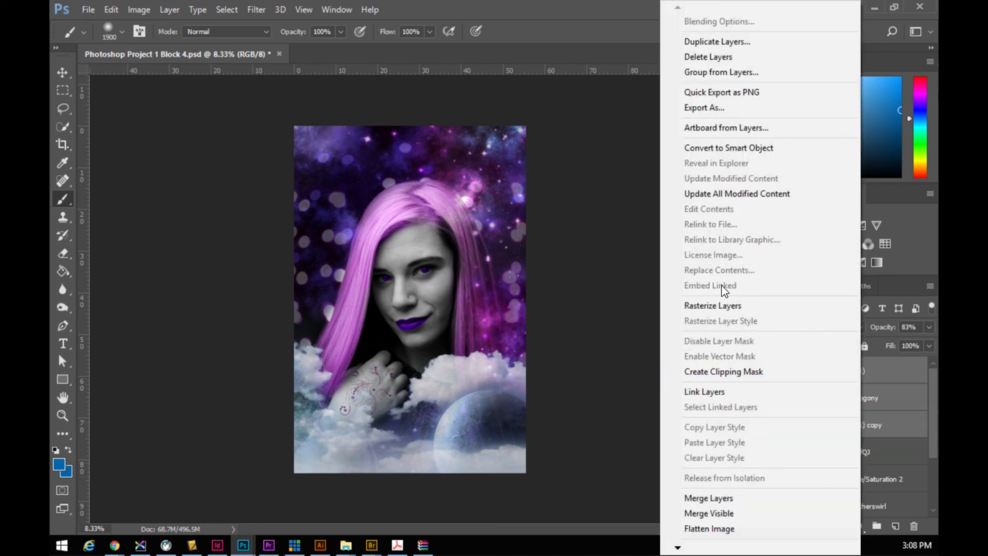
click(720, 147)
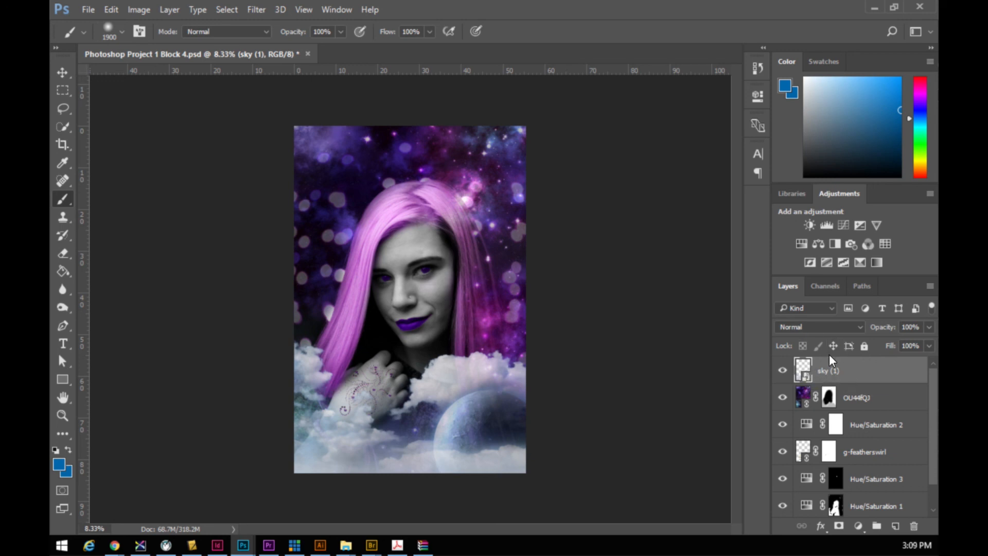
- Add a Hue/Saturation adjustment layer above the sky (1) Smart Object with Hue +4 and Saturation +22
click(802, 244)
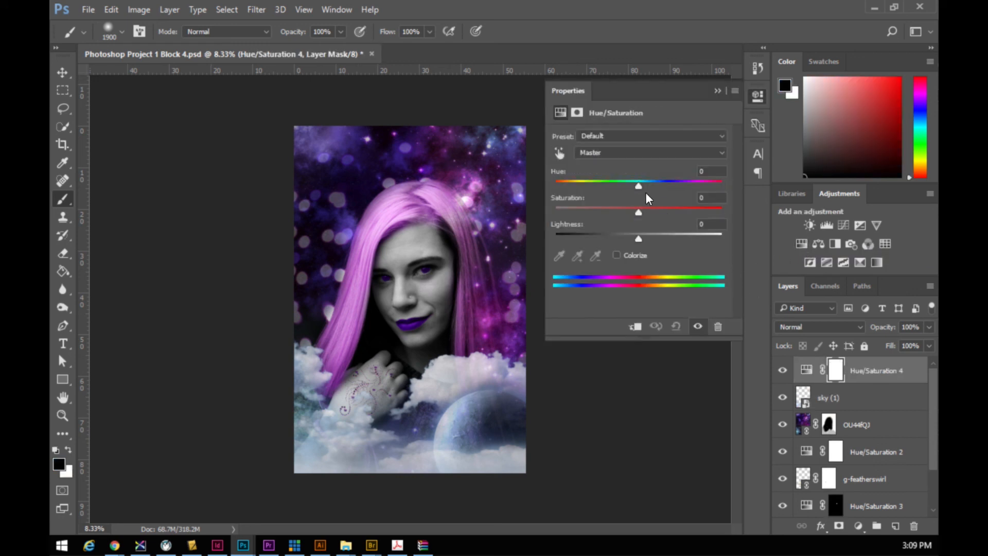
mouse_move(640, 188)
mouse_down()
mouse_move(603, 187)
mouse_move(694, 187)
mouse_move(681, 186)
mouse_up()
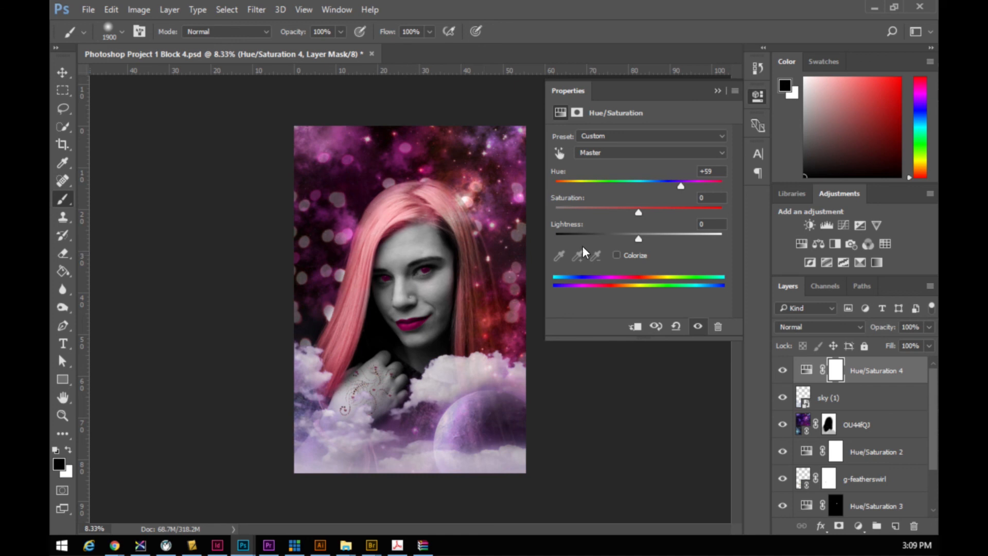
drag(638, 213, 651, 212)
drag(681, 184, 642, 183)
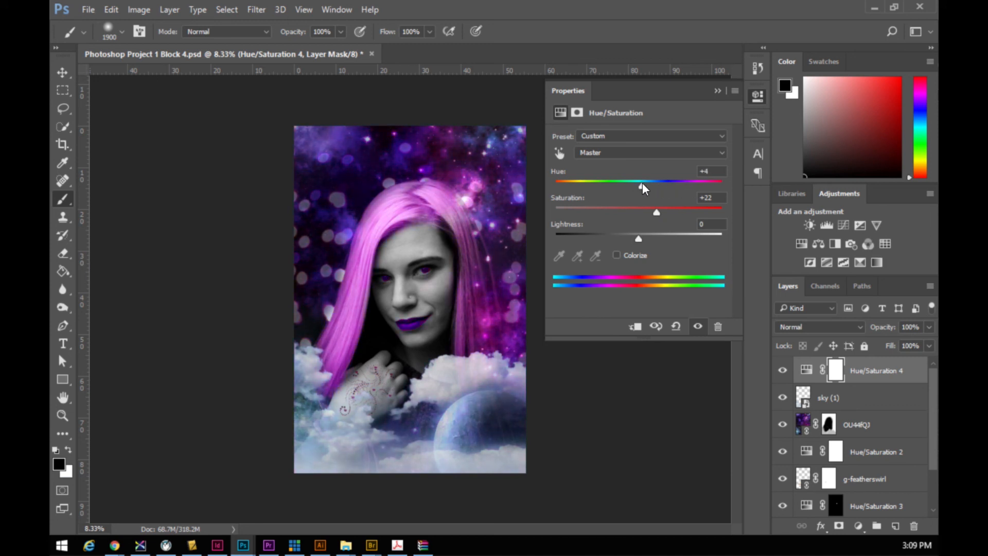
- Clip the new Hue/Saturation adjustment to sky (1) and set Hue to +67, Saturation to +28 and Lightness to -14
click(636, 329)
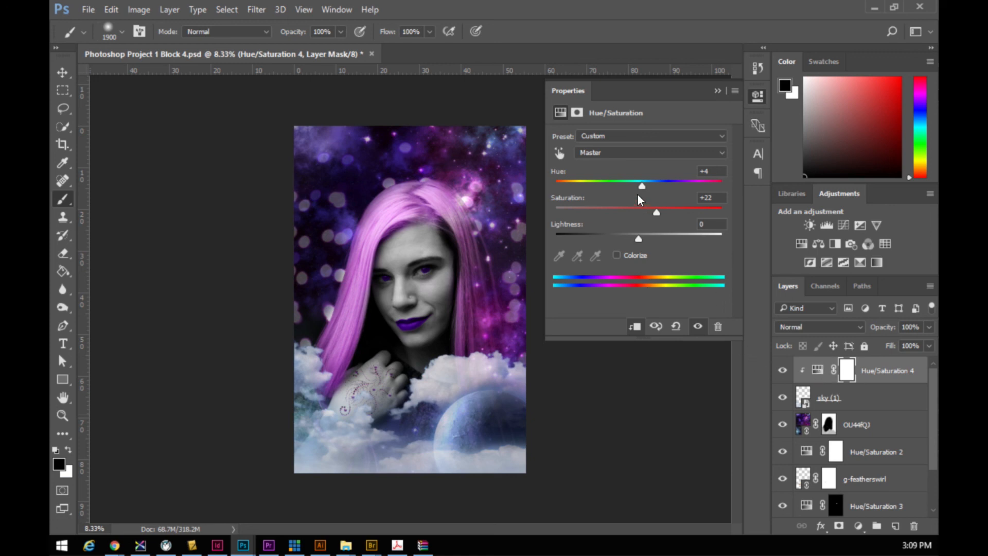
drag(642, 185, 683, 185)
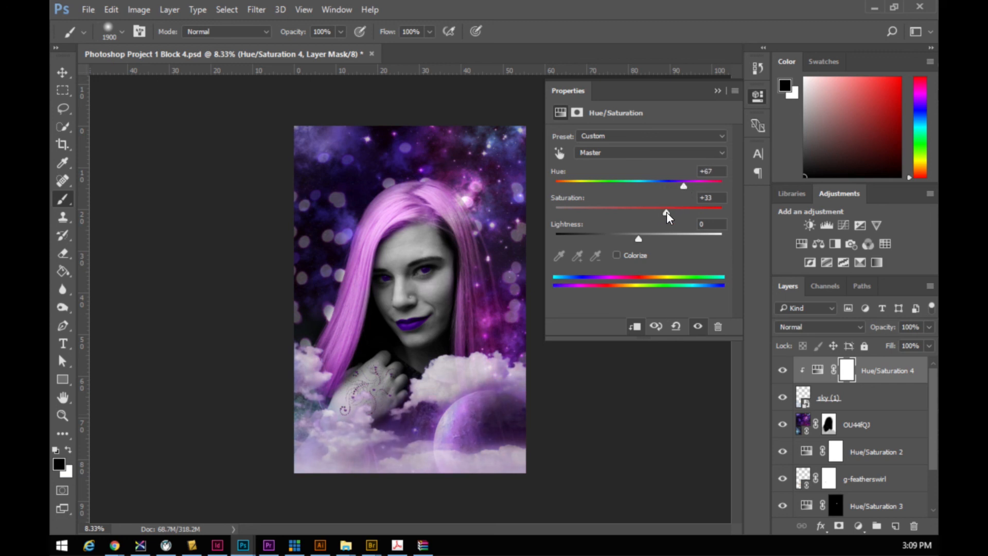
drag(641, 239, 627, 239)
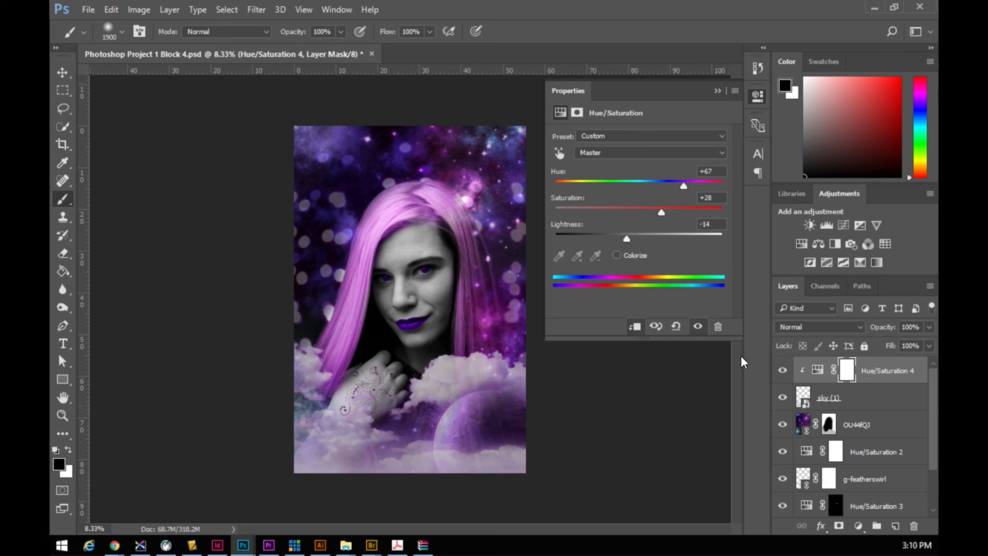
click(718, 91)
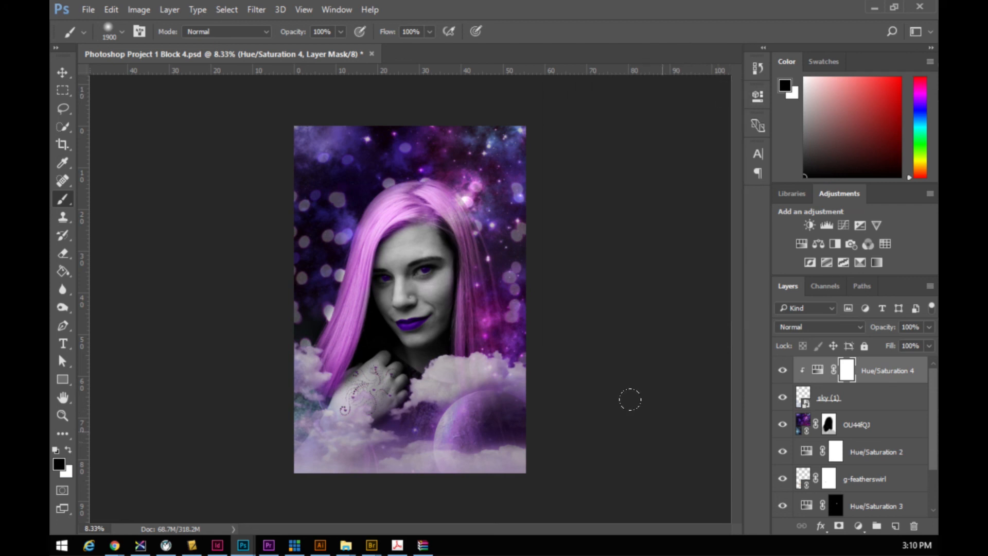